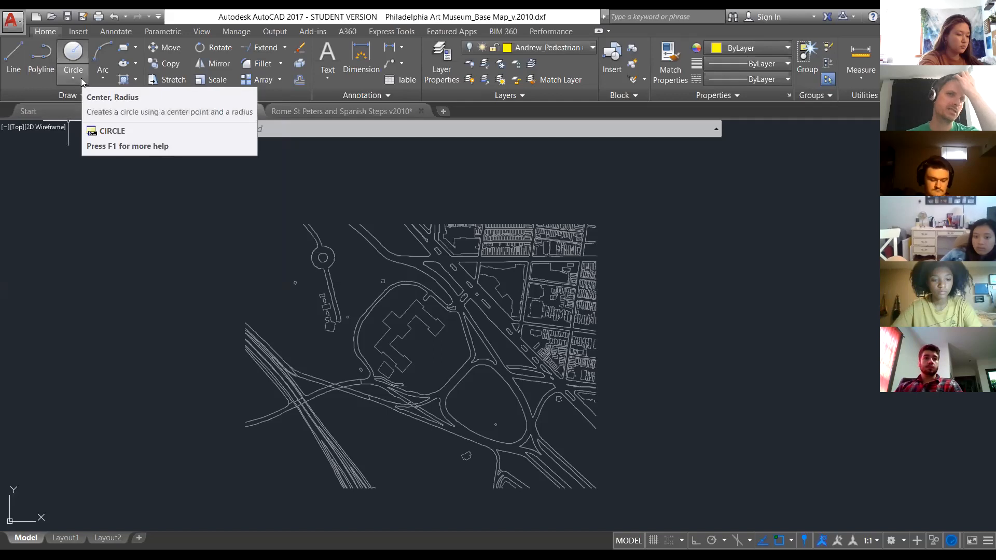
pyautogui.click(81, 77)
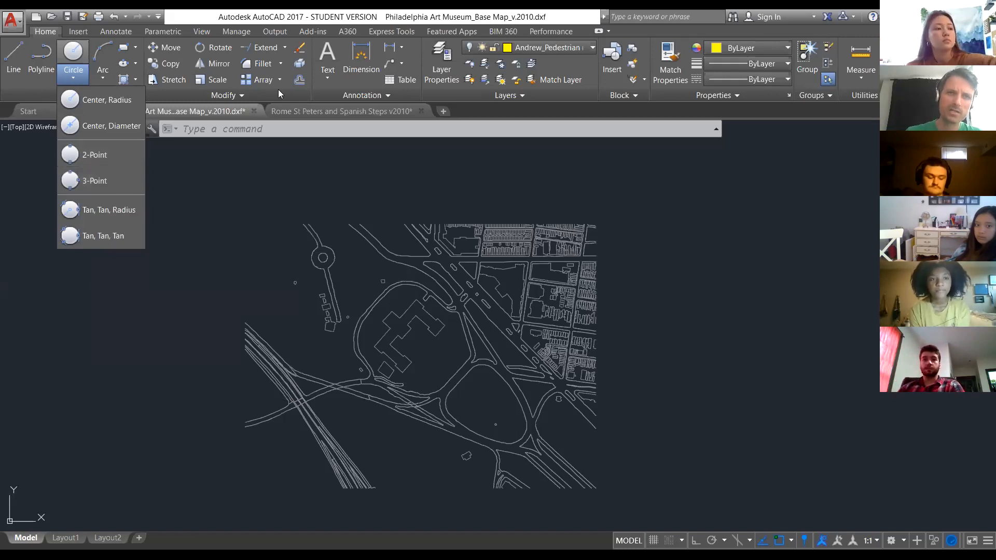
pyautogui.click(172, 64)
pyautogui.click(175, 81)
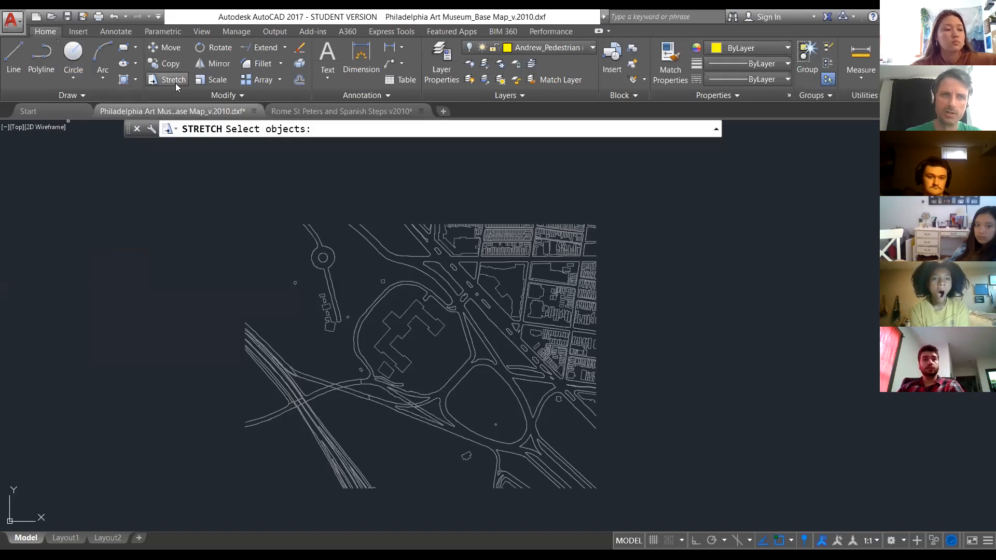
pyautogui.click(285, 48)
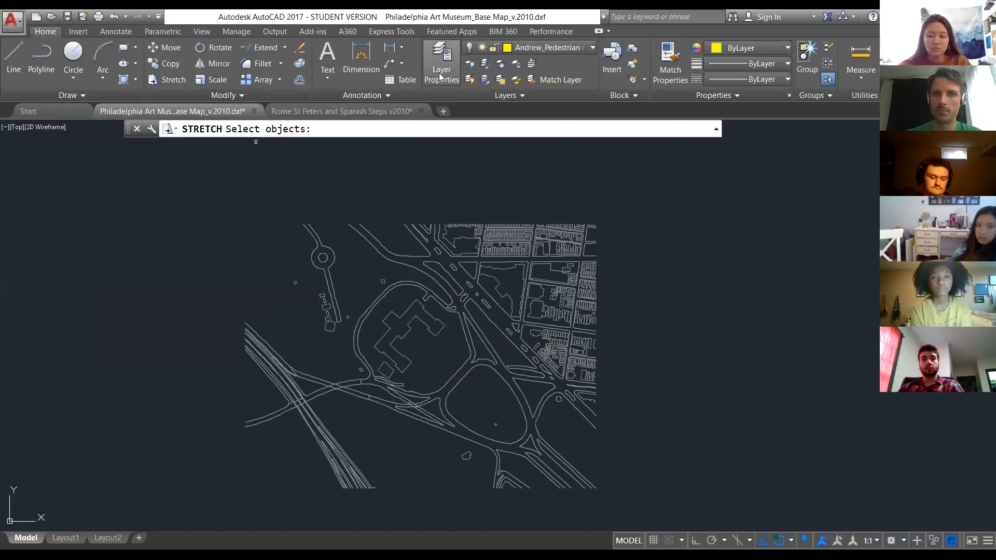
# Toggle the locks of the PhiladelphiaBuildings2017 and PhillyStreets_Curbs layers, leaving the buildings unlocked and the curbs locked.
pyautogui.click(583, 46)
pyautogui.click(585, 48)
pyautogui.click(587, 49)
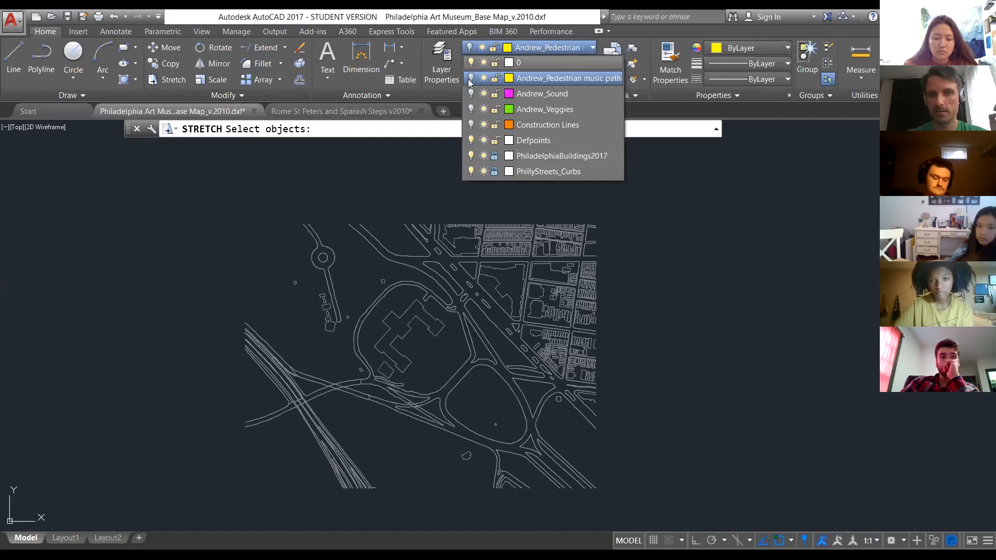
pyautogui.click(494, 171)
pyautogui.click(494, 158)
pyautogui.click(494, 171)
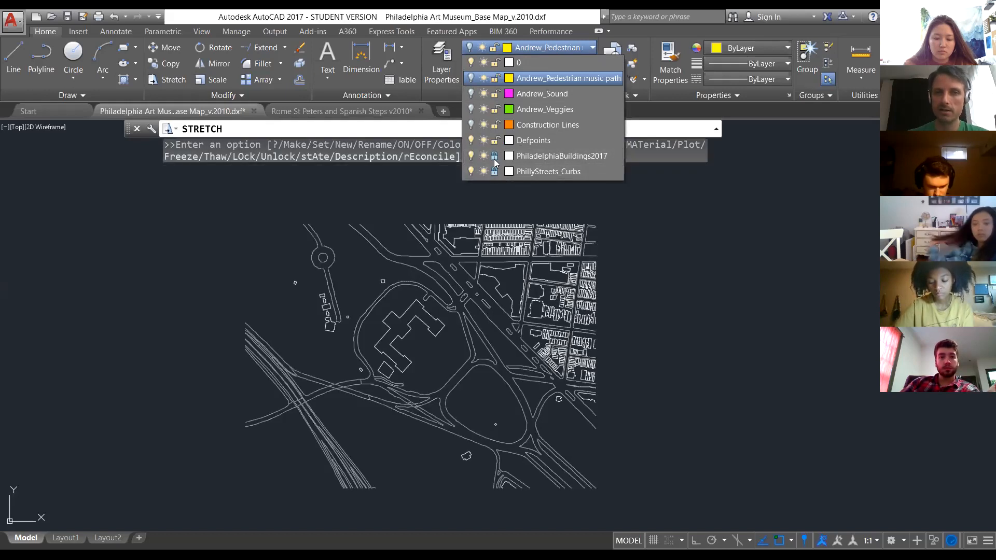
pyautogui.click(495, 171)
pyautogui.click(496, 156)
pyautogui.click(496, 156)
pyautogui.click(495, 173)
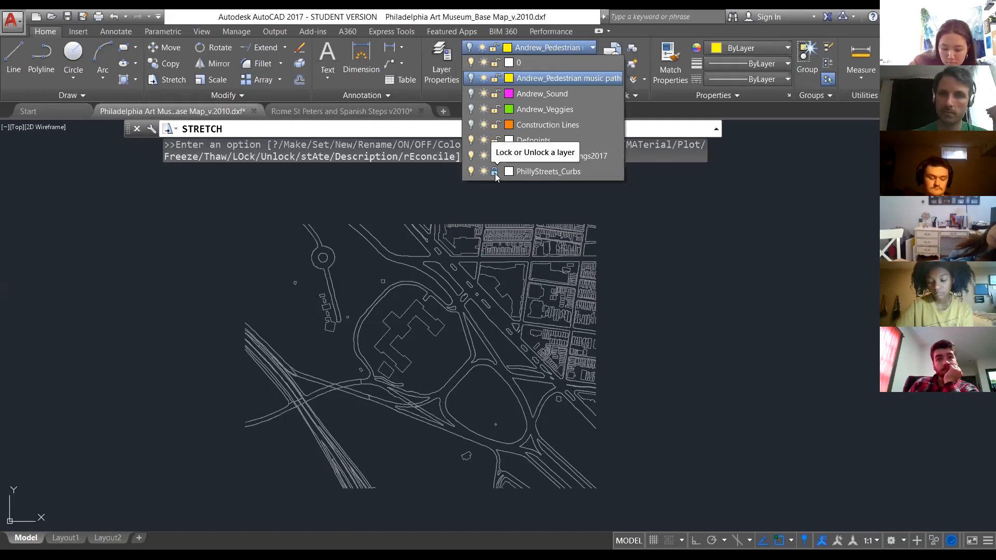
pyautogui.click(495, 156)
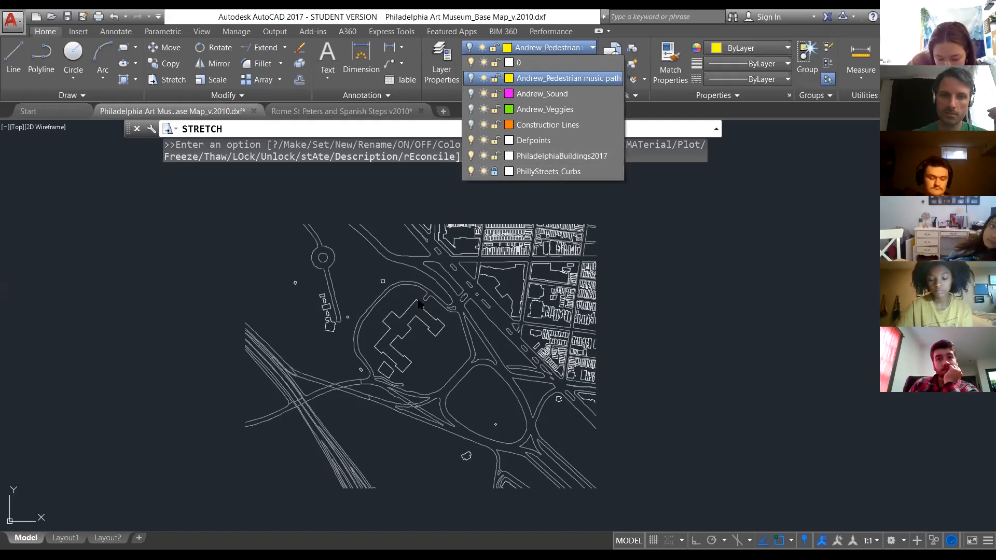
# Cancel the Stretch command and delete the large museum building outline inside the oval road.
pyautogui.click(419, 303)
pyautogui.click(417, 313)
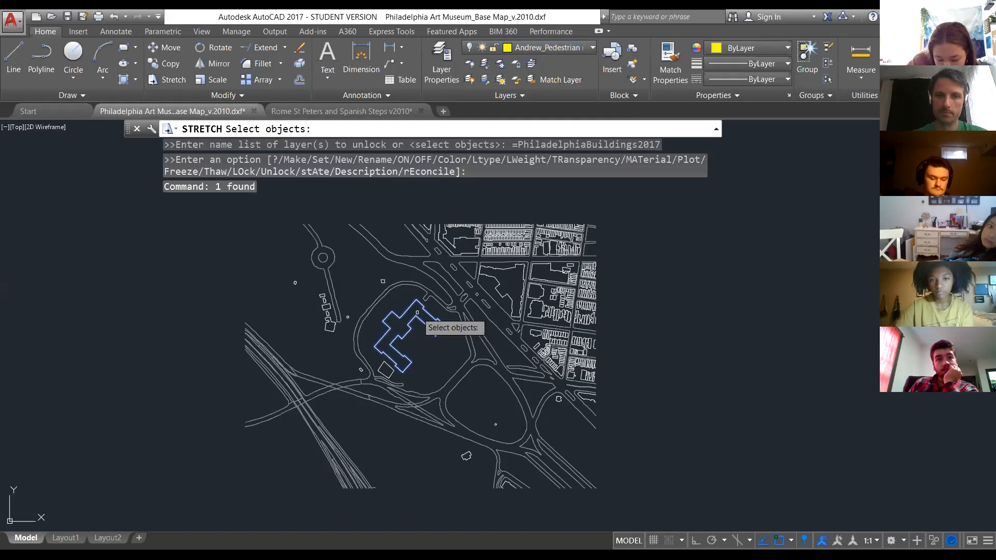
pyautogui.doubleClick(417, 312)
pyautogui.press('Escape')
pyautogui.press('Escape')
pyautogui.click(422, 338)
pyautogui.click(396, 327)
pyautogui.press('Delete')
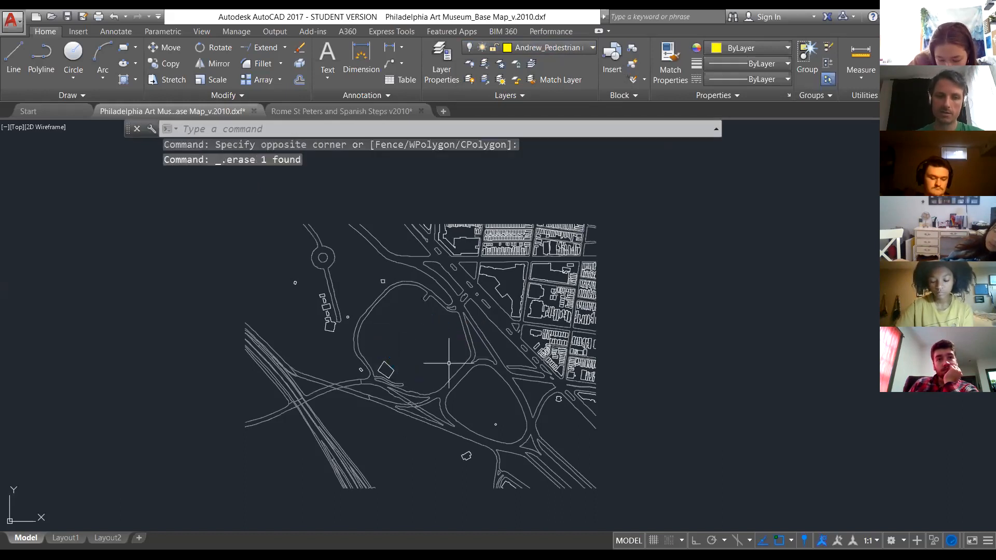
# Undo the deletion of the museum outline, reselect the outline and clear the selection.
pyautogui.hotkey('ctrl', 'z')
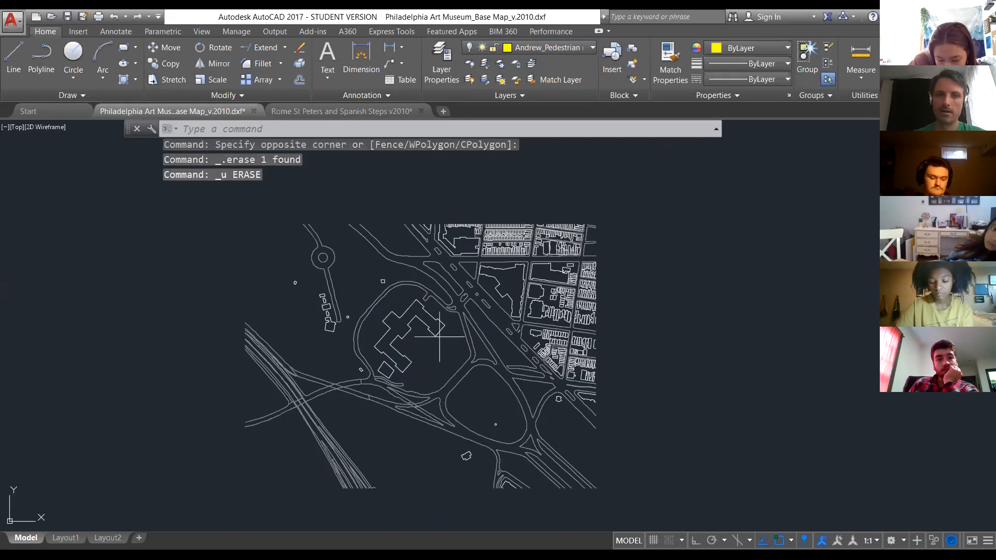
pyautogui.click(436, 342)
pyautogui.click(406, 327)
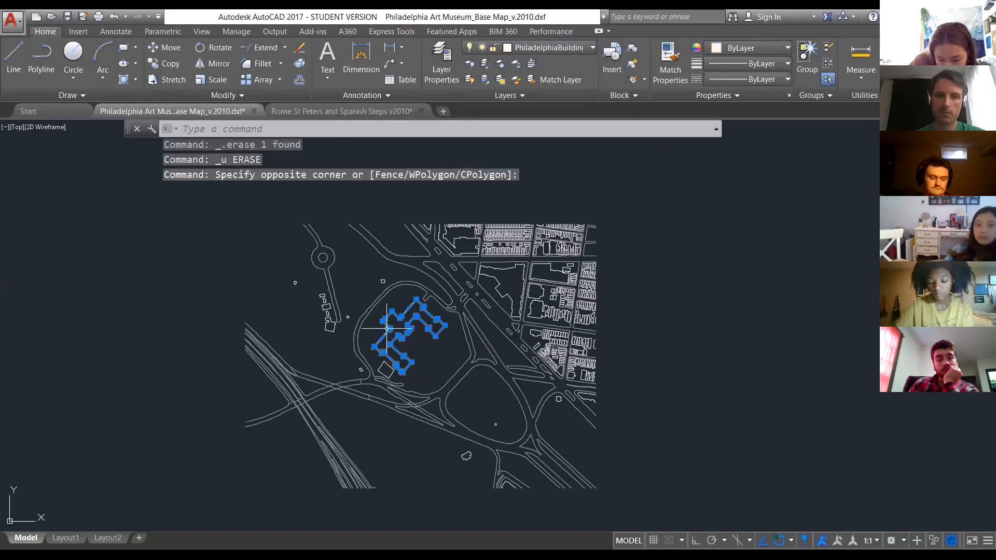
pyautogui.press('Escape')
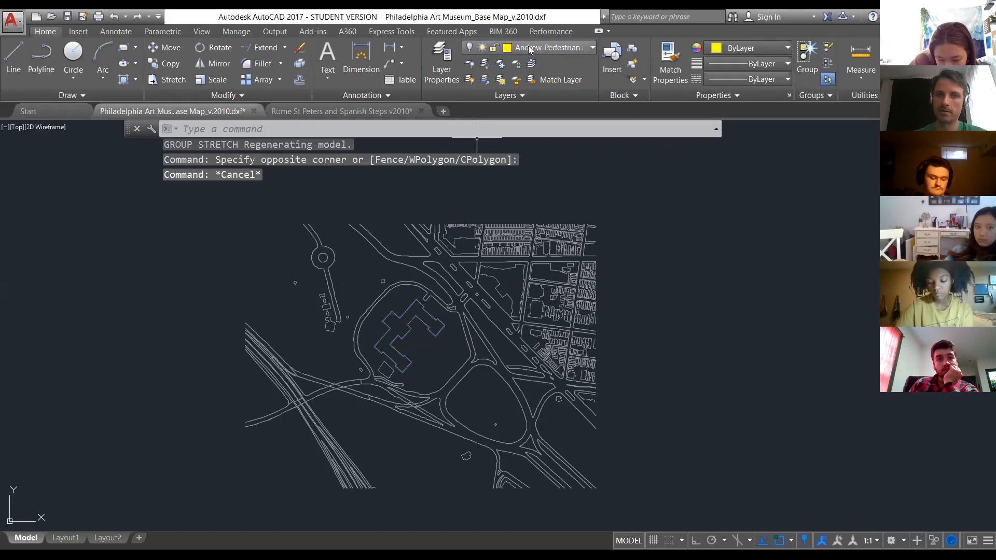
# Turn the Construction Lines layer on and back off twice, leaving it off.
pyautogui.click(530, 49)
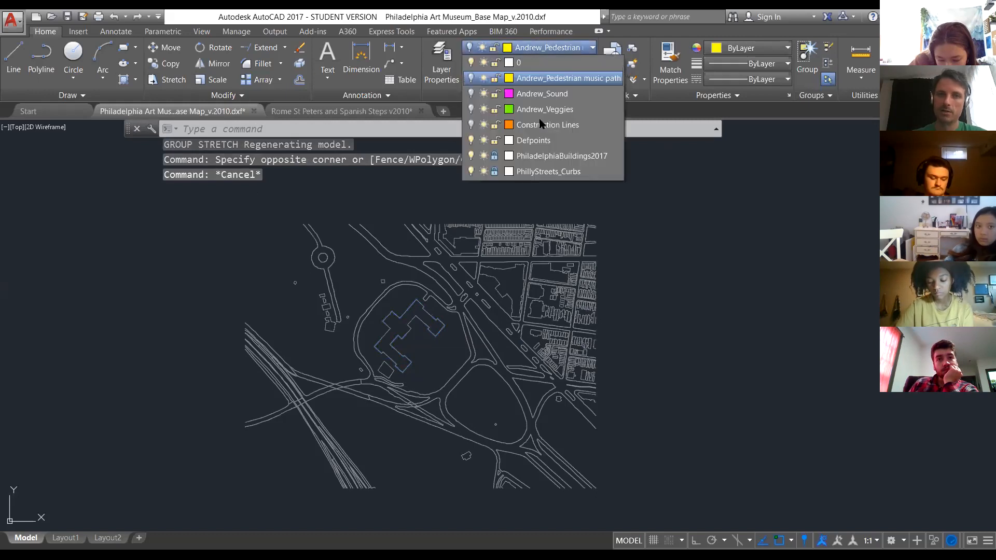
pyautogui.click(471, 125)
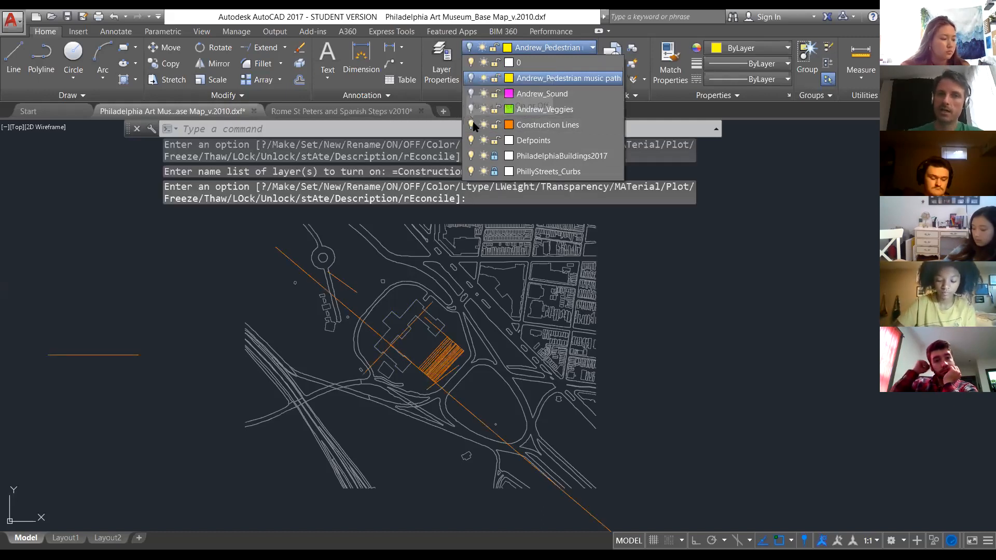
pyautogui.click(472, 125)
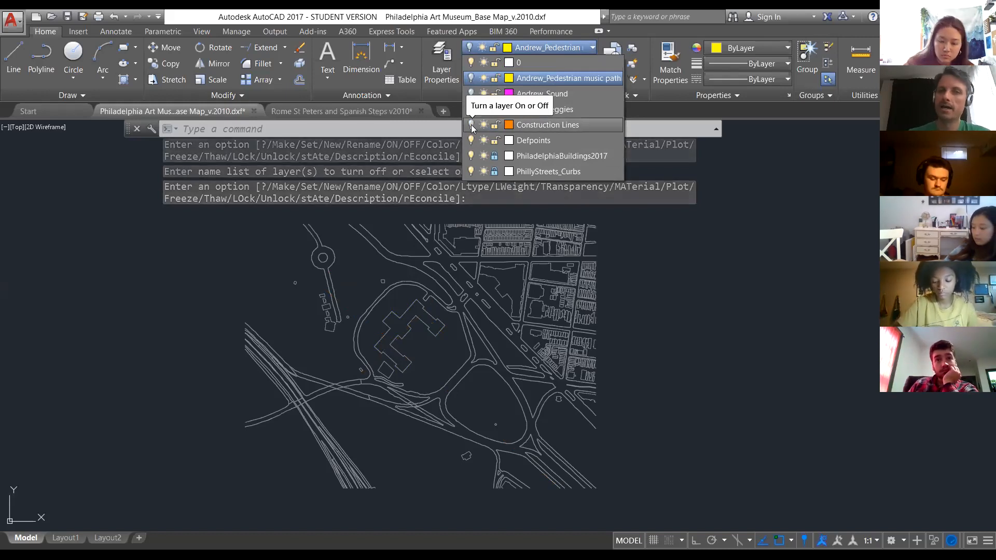
pyautogui.click(471, 125)
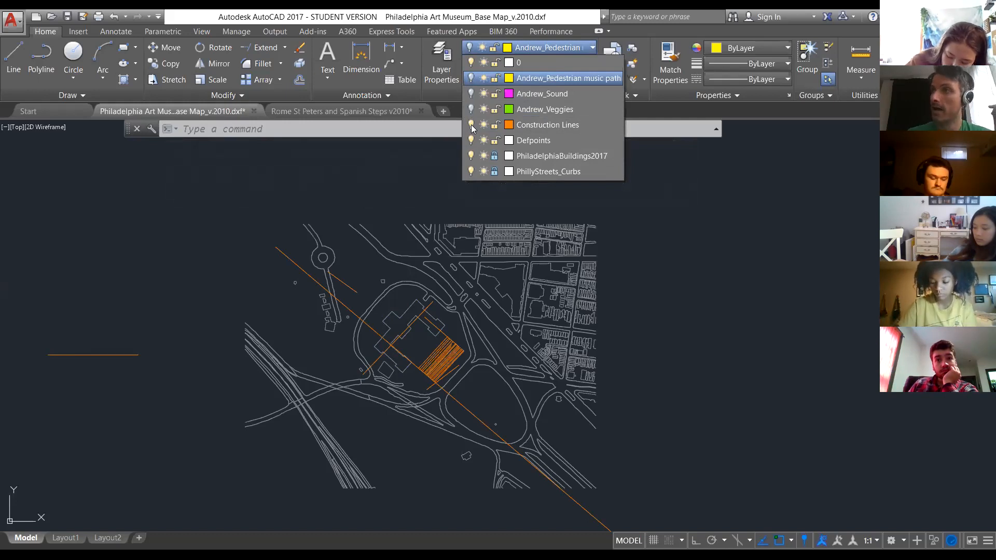
pyautogui.click(471, 125)
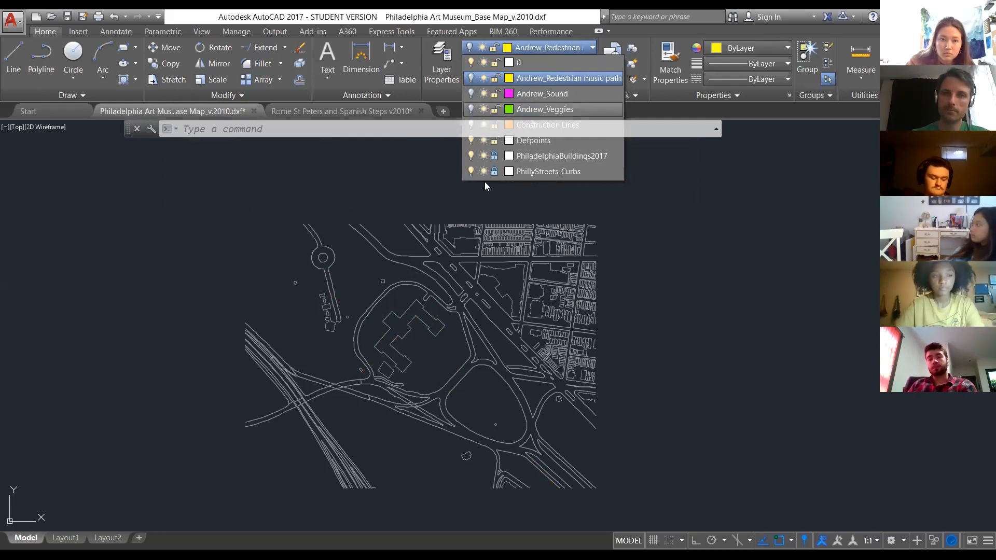
pyautogui.click(724, 222)
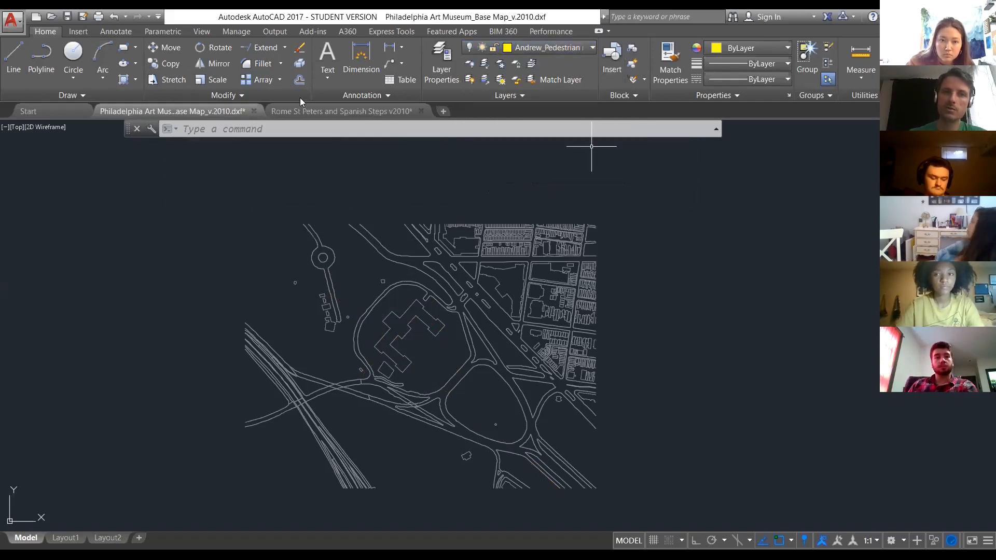
# Create a new layer named with the first-name prefix of the existing personal layers followed by "_Views".
pyautogui.click(444, 63)
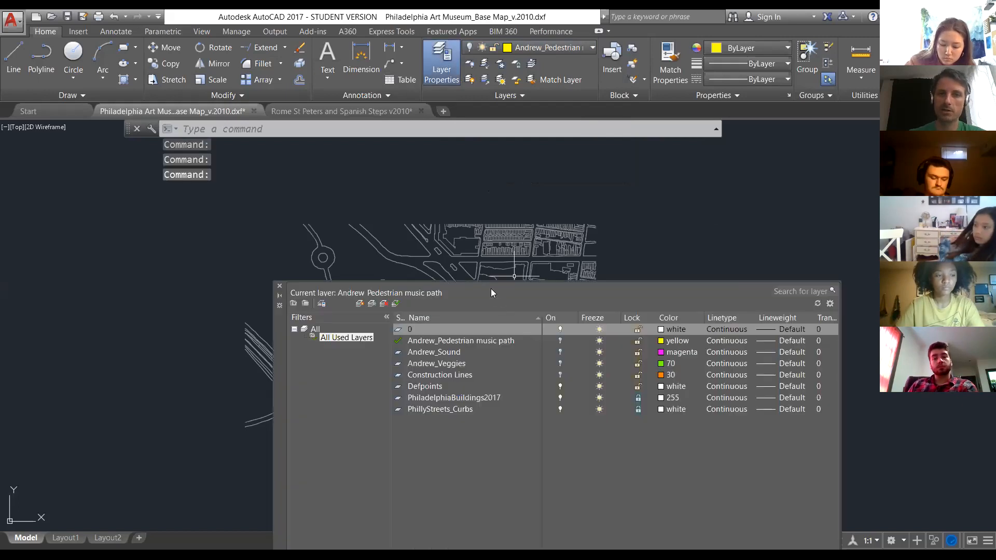
pyautogui.moveTo(280, 341); pyautogui.dragTo(240, 215)
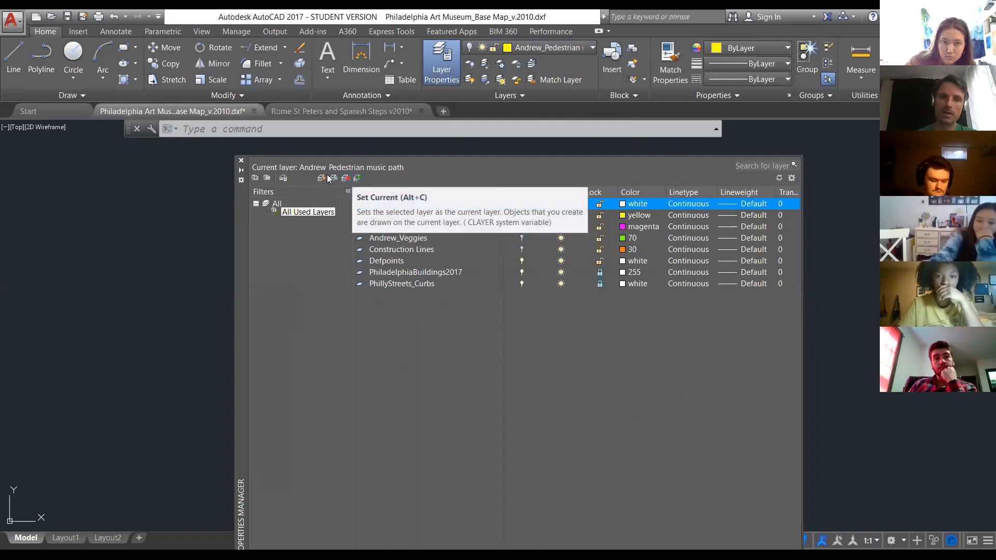
pyautogui.hotkey('alt', 'n')
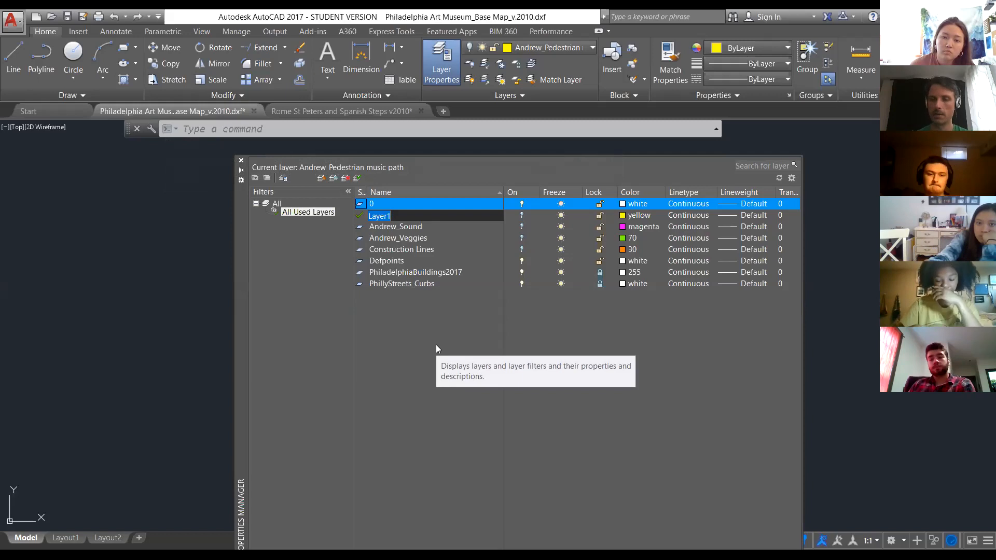
pyautogui.write('Andrew_Views')
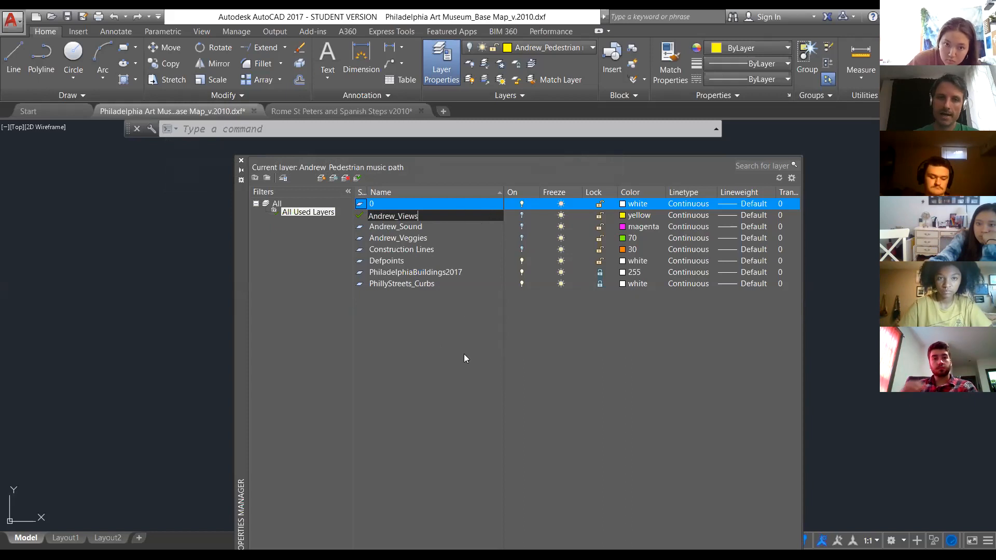
pyautogui.press('Return')
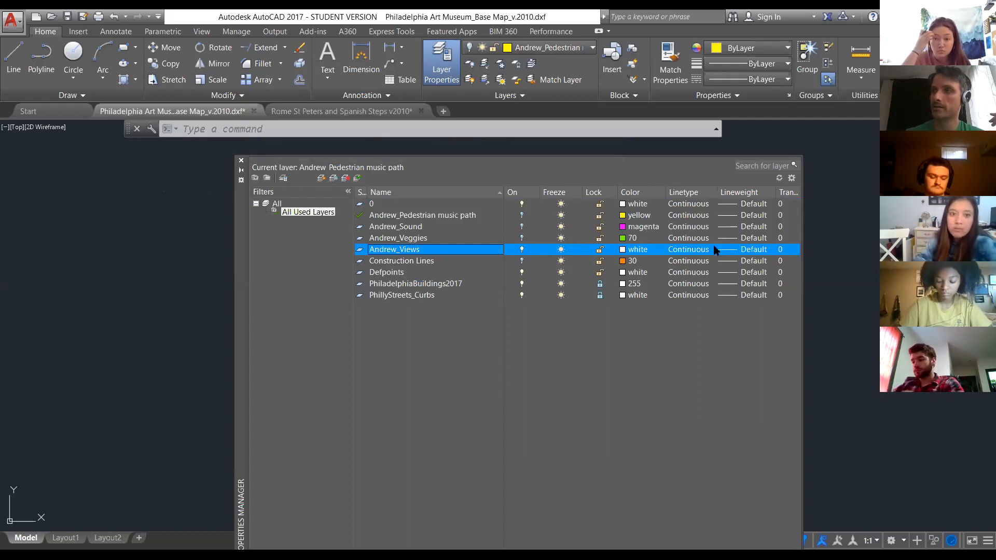
# Set the new Views layer's color to cyan and make it the current layer.
pyautogui.click(632, 251)
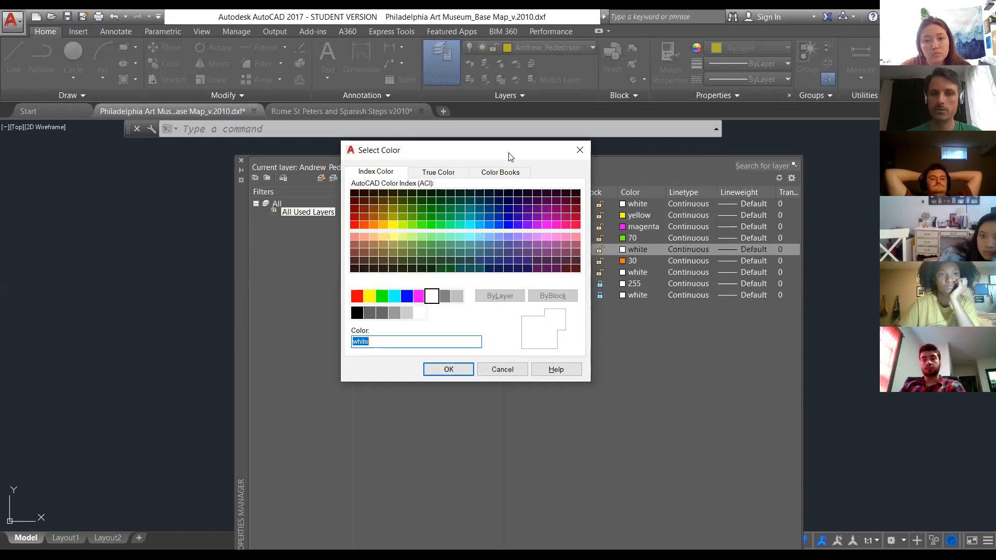
pyautogui.click(398, 300)
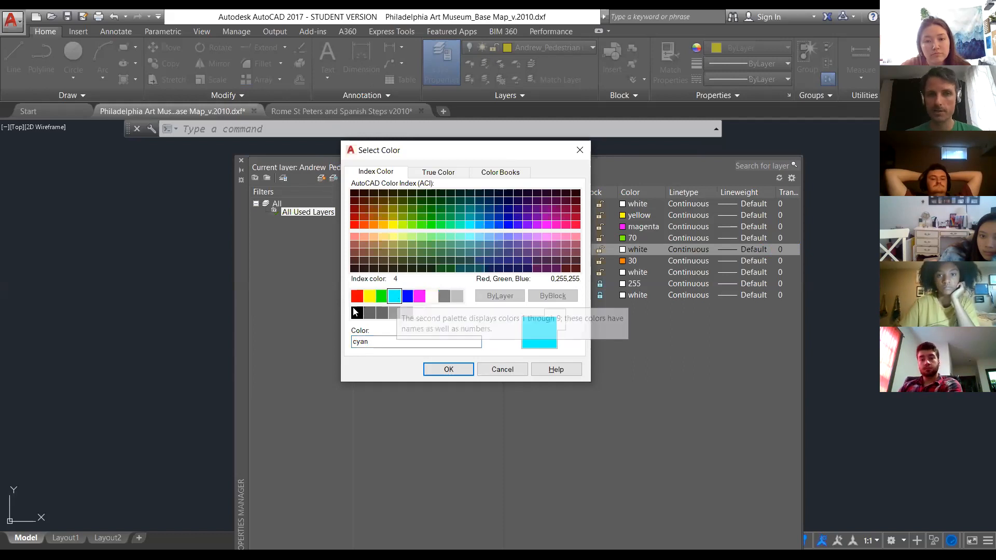
pyautogui.click(438, 367)
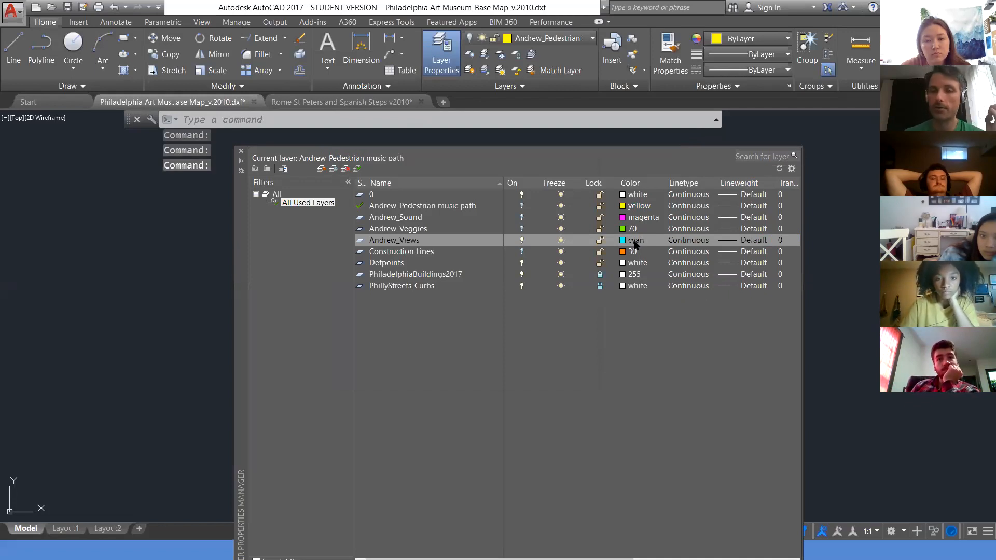
pyautogui.doubleClick(399, 241)
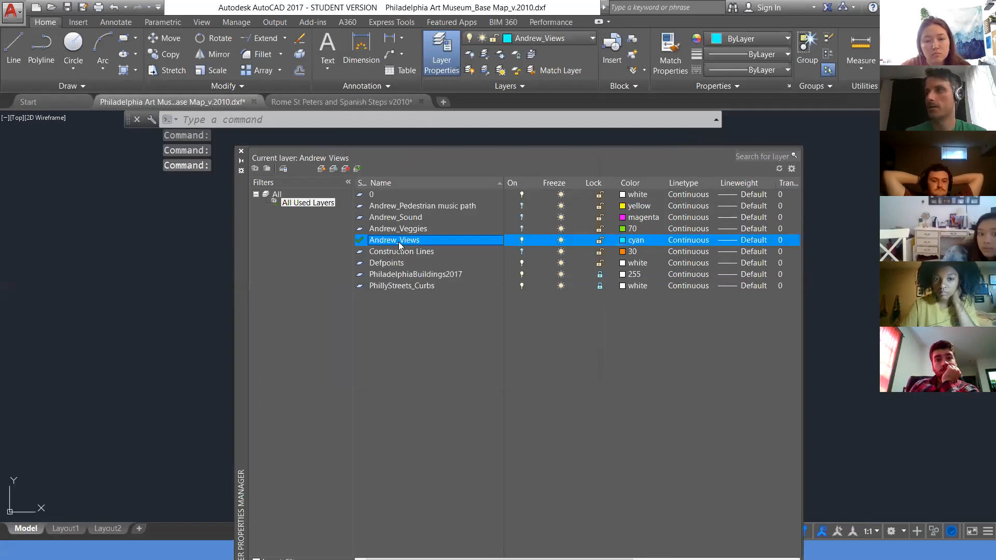
# Switch the current layer to the Veggies layer, dismissing the layer-off prompt, and return to the Views layer.
pyautogui.click(390, 229)
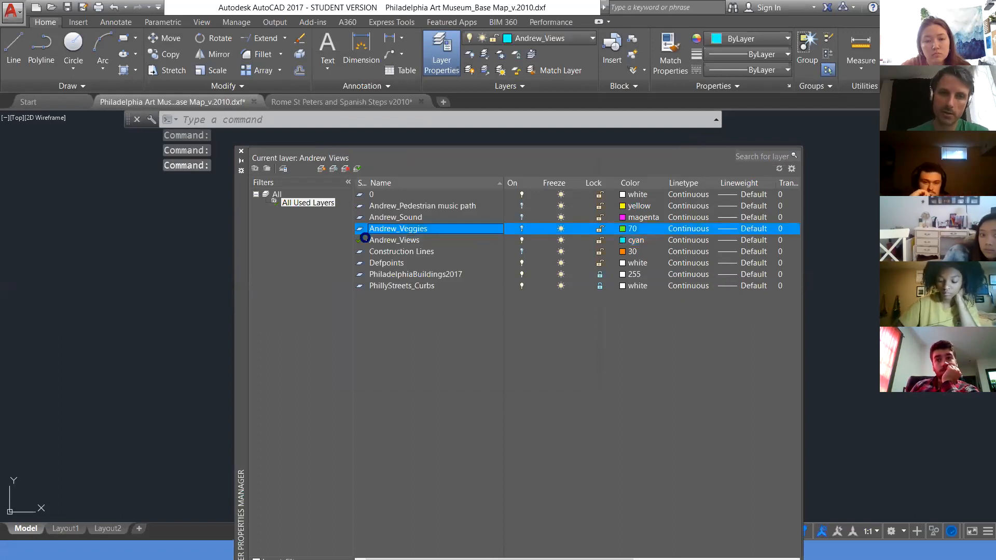
pyautogui.doubleClick(366, 229)
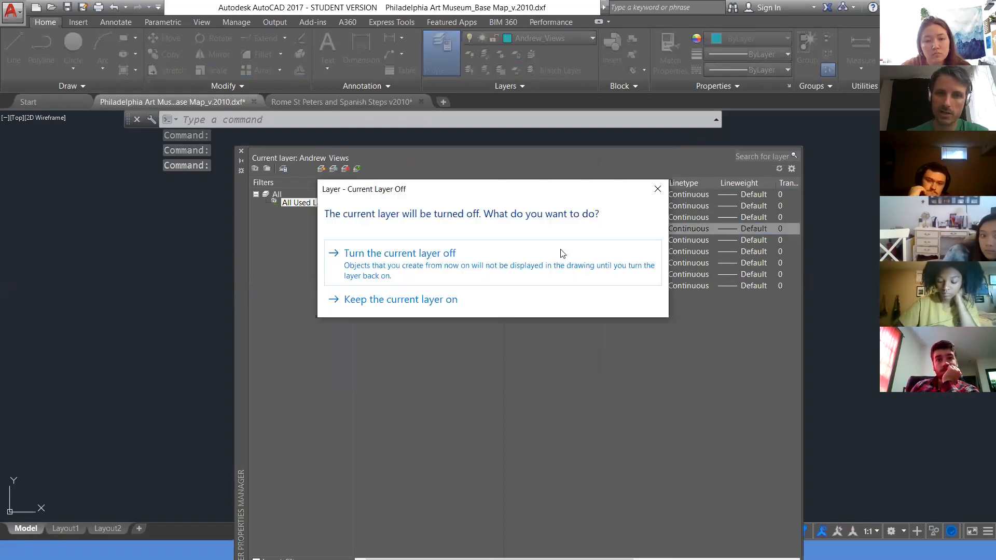
pyautogui.click(657, 192)
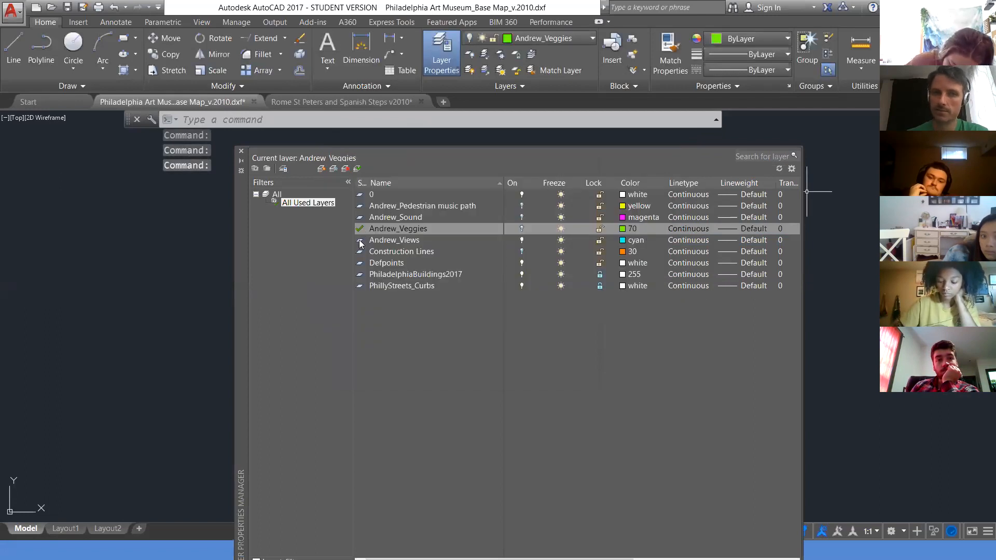
pyautogui.doubleClick(371, 242)
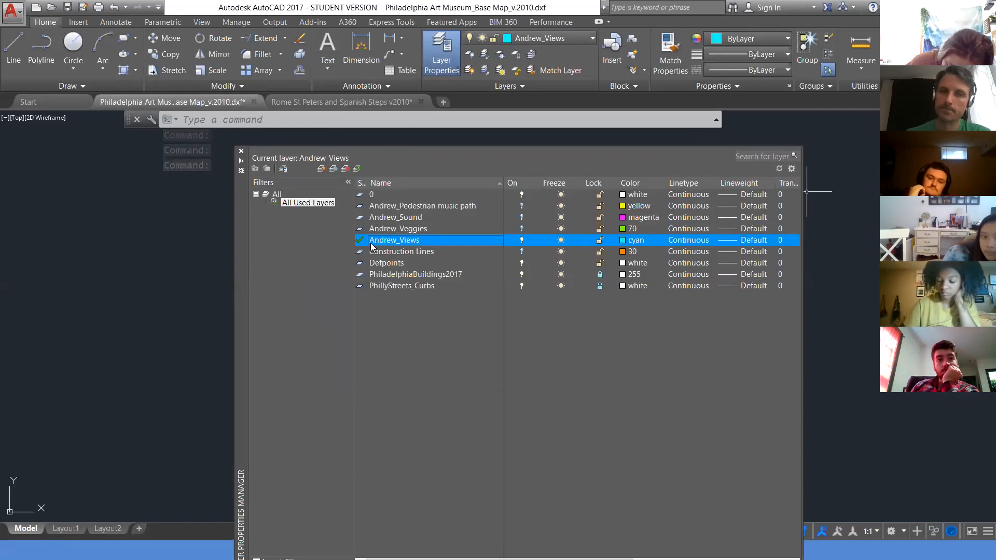
# Rename the current Views layer, keeping its first-name prefix and changing the rest to "_View And Other Visuals".
pyautogui.click(402, 243)
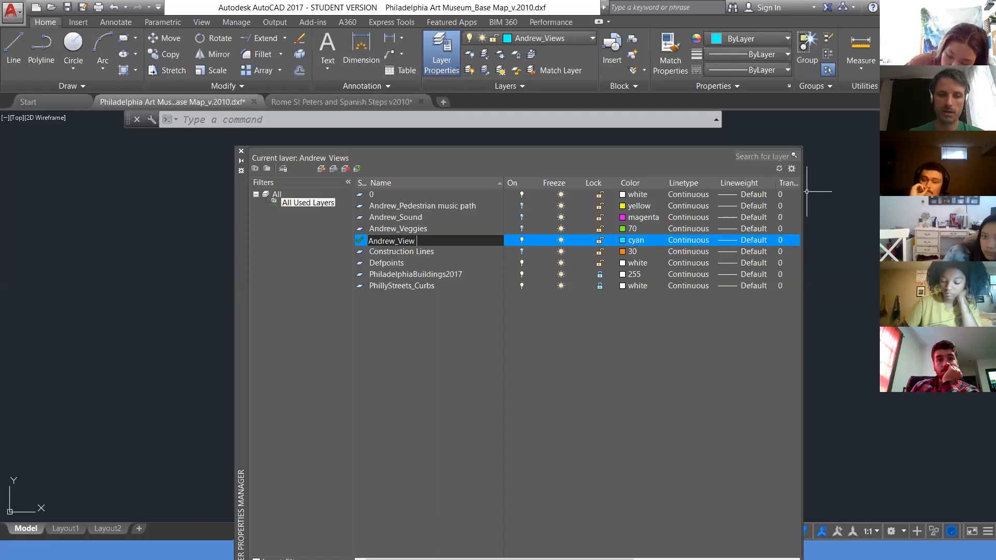
pyautogui.write('And Other')
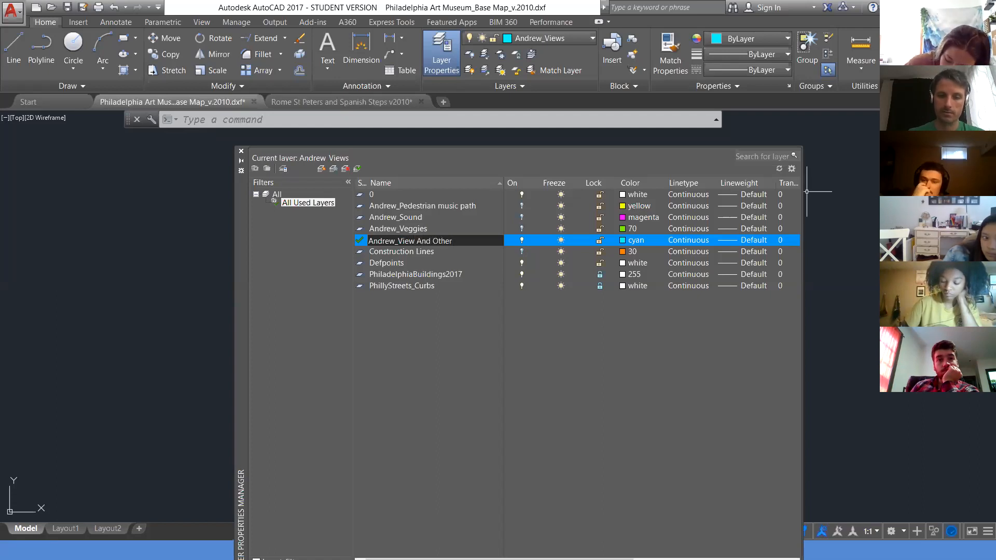
pyautogui.write(' Visuals')
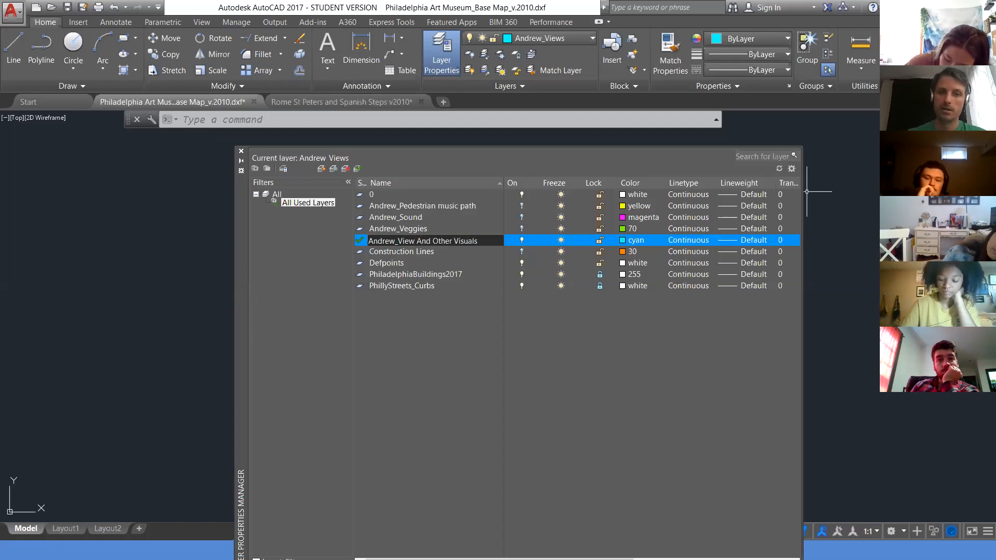
pyautogui.hotkey('ctrl', 'a')
pyautogui.press('BackSpace')
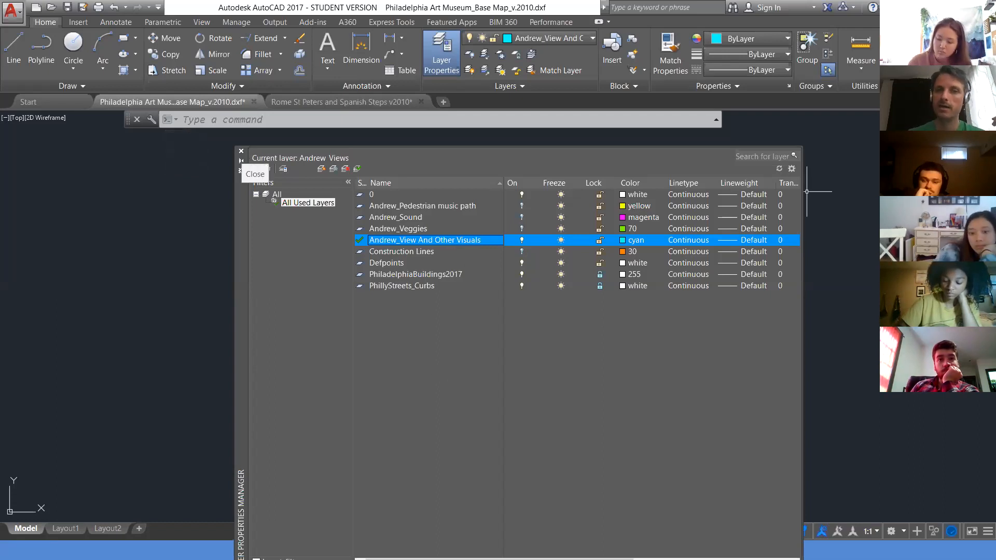
# Close the layer manager and draw a line from the museum building's courtyard east-southeast, ending just past the map's eastern edge.
pyautogui.click(241, 151)
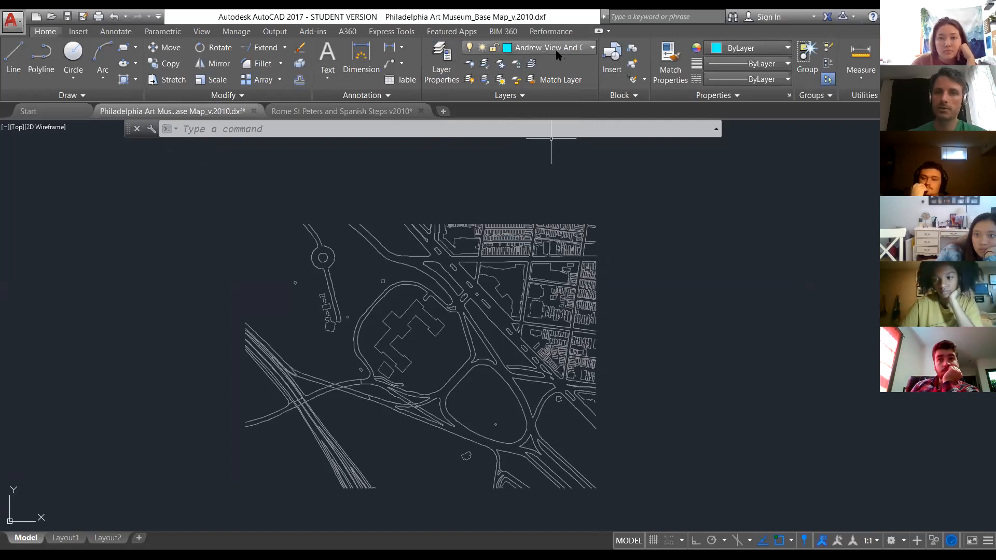
pyautogui.scroll(2, 468, 414)
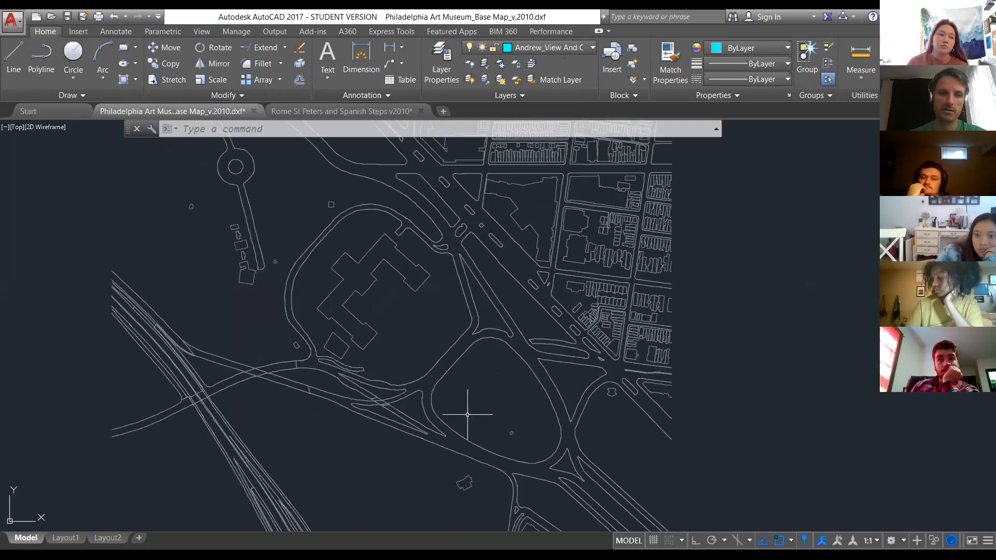
pyautogui.click(14, 58)
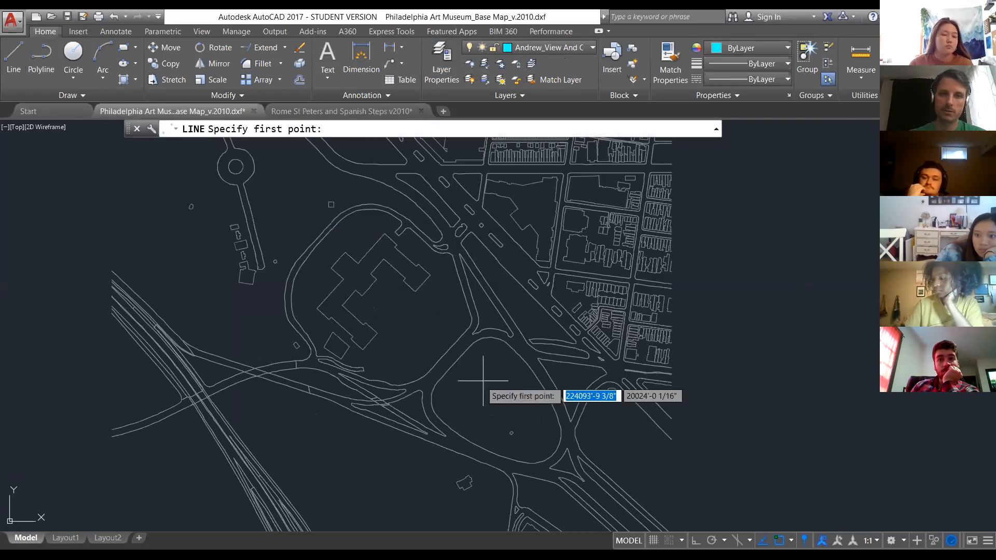
pyautogui.click(387, 300)
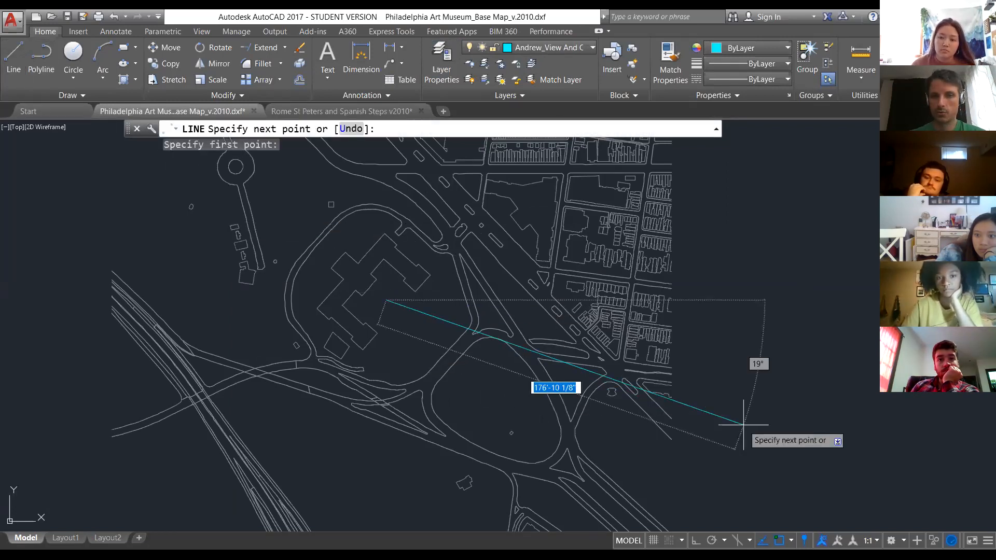
pyautogui.click(747, 442)
pyautogui.press('Return')
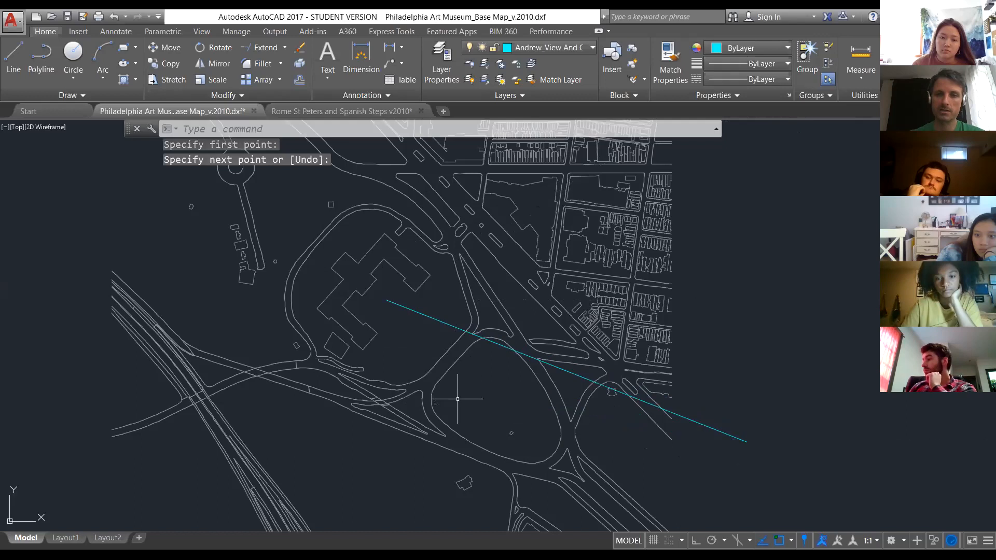
# Draw a second line from the first line's museum endpoint south-southeast, ending just beyond the small building south of the oval.
pyautogui.rightClick(384, 312)
pyautogui.click(410, 321)
pyautogui.click(389, 306)
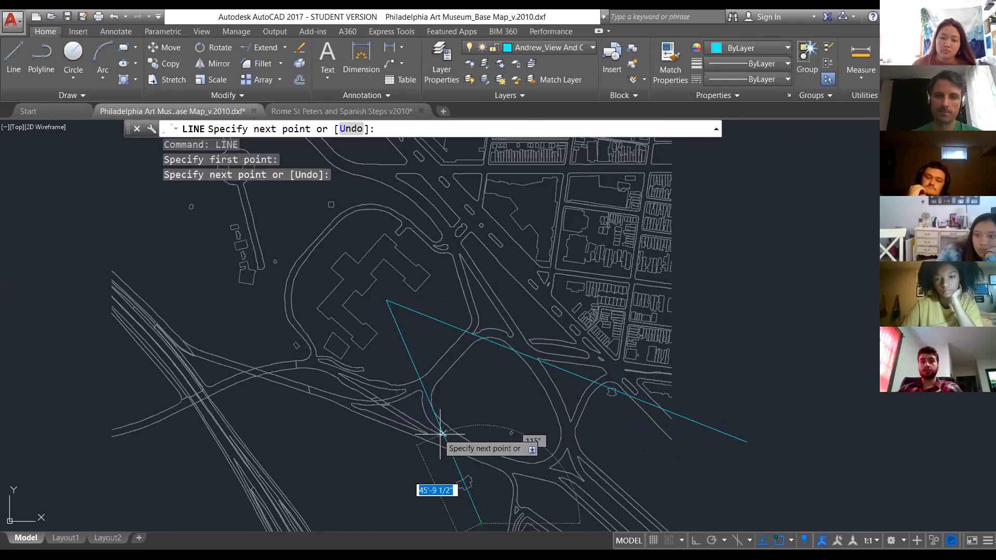
pyautogui.scroll(-1, 453, 389)
pyautogui.press('Escape')
pyautogui.scroll(1, 483, 430)
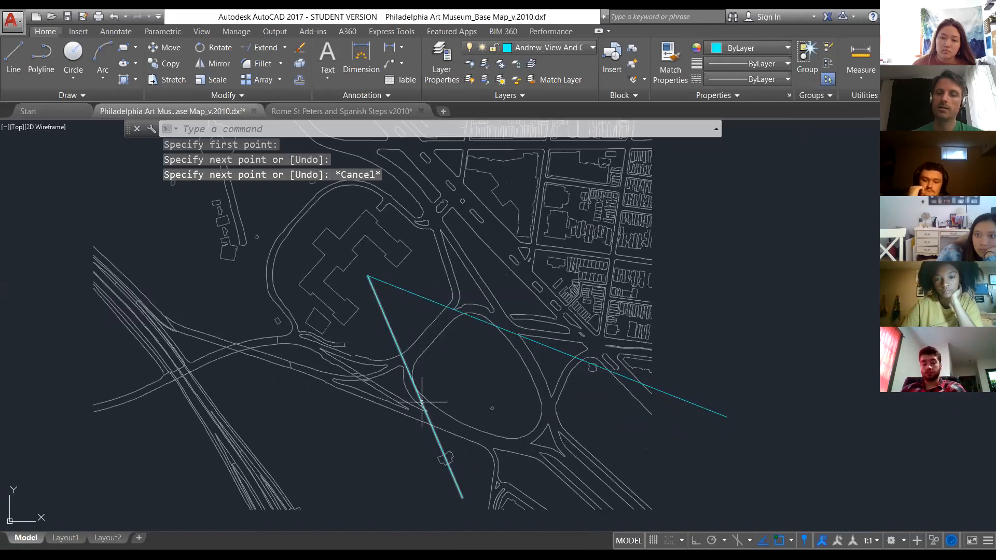
# Draw a longer third line from the shared museum endpoint southeast across the oval, ending far outside the base map.
pyautogui.scroll(-5, 422, 403)
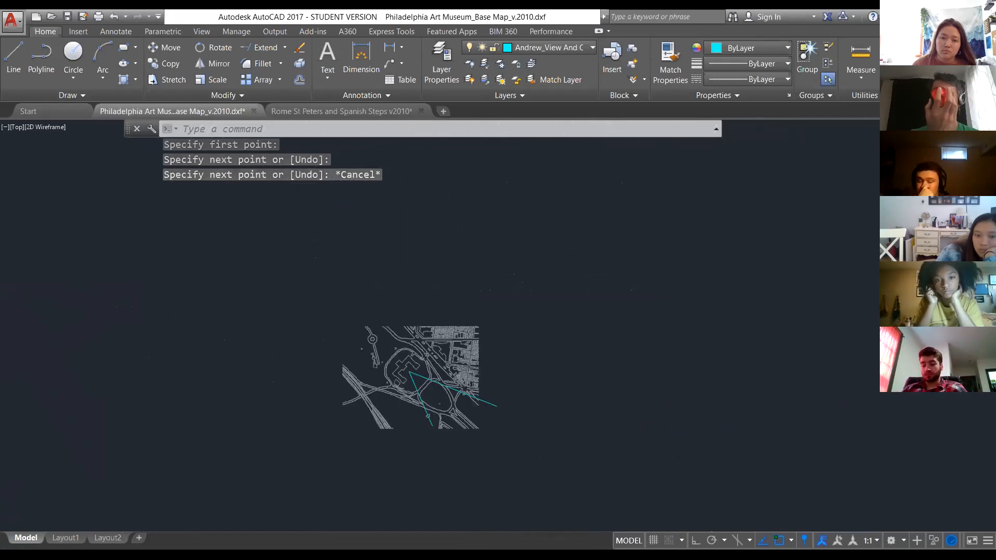
pyautogui.scroll(3, 422, 402)
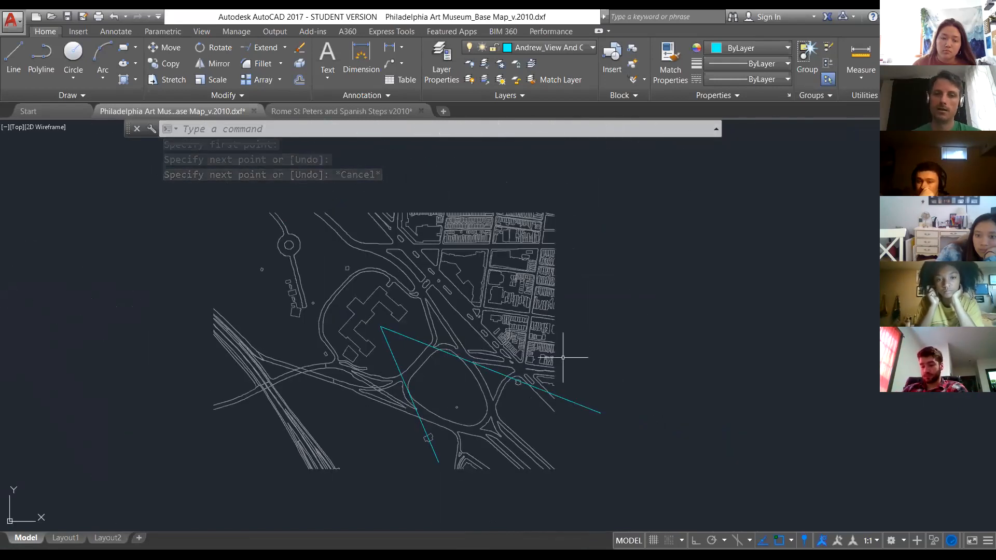
pyautogui.scroll(-3, 356, 323)
pyautogui.scroll(3, 378, 318)
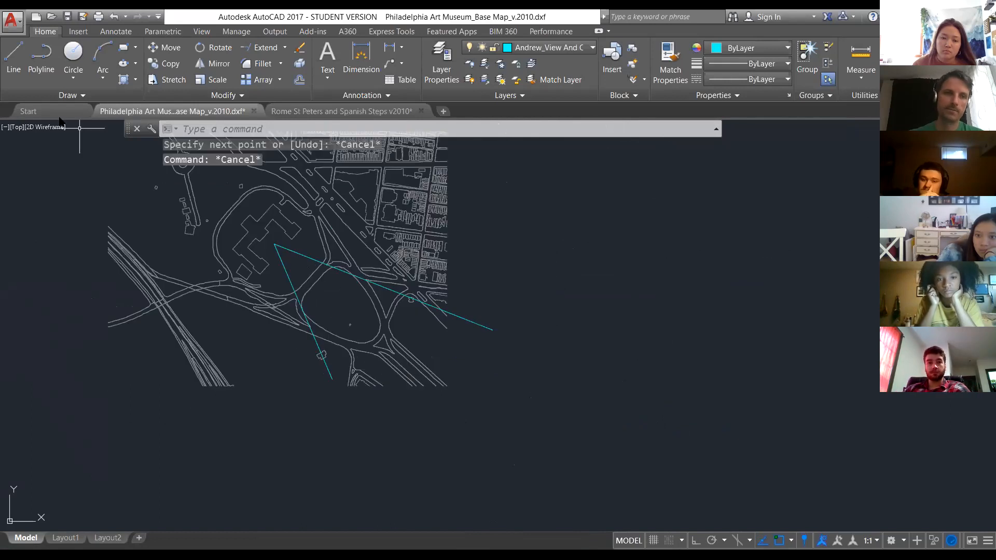
pyautogui.click(16, 56)
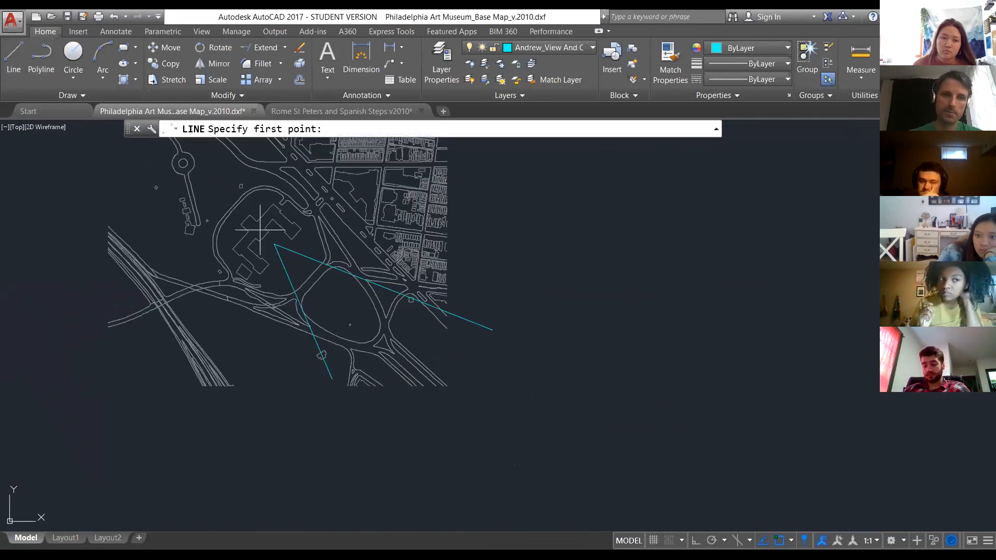
pyautogui.click(274, 240)
pyautogui.scroll(-3, 222, 234)
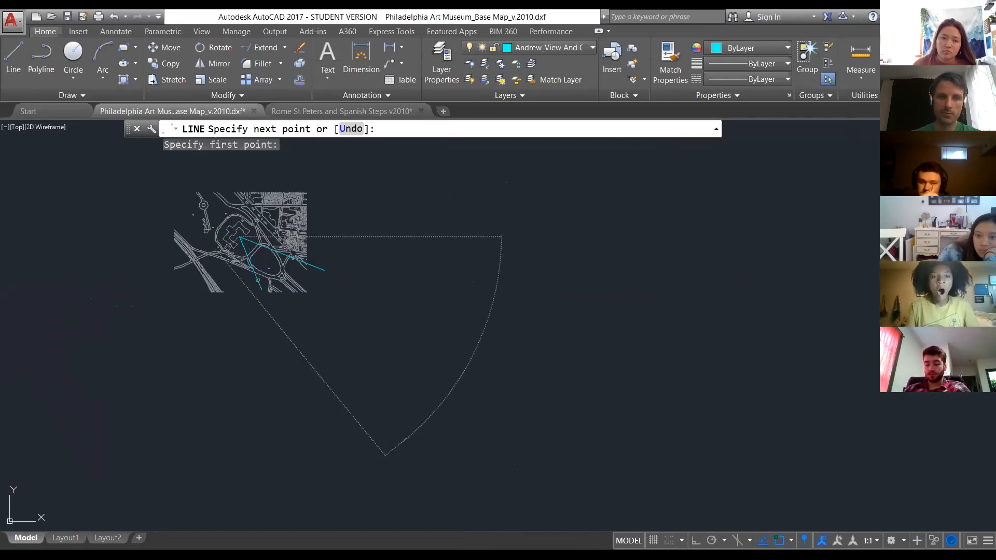
pyautogui.click(405, 438)
pyautogui.press('Escape')
# Draw a fourth long line from the shared museum endpoint, between the third line and the easternmost one, ending far southeast of the map.
pyautogui.rightClick(236, 246)
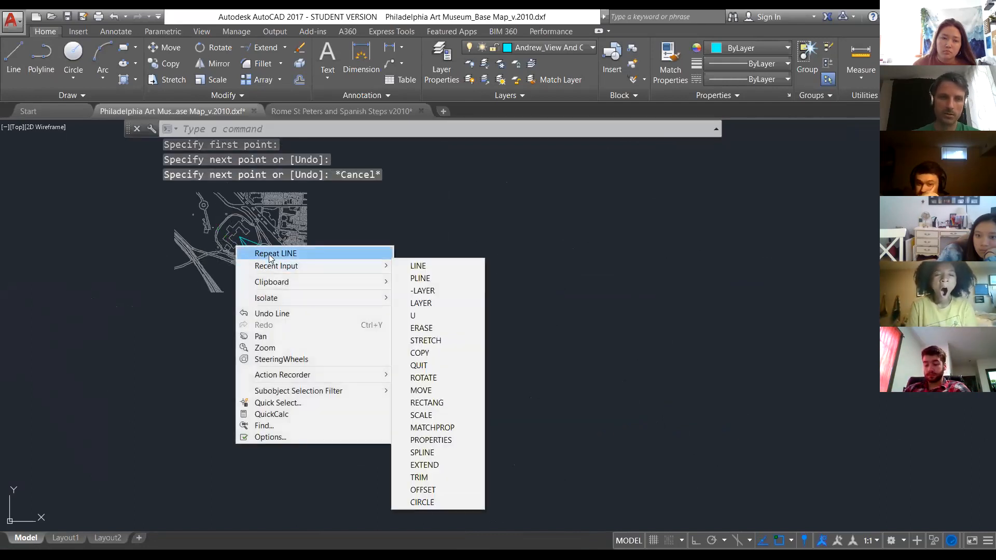
pyautogui.click(268, 254)
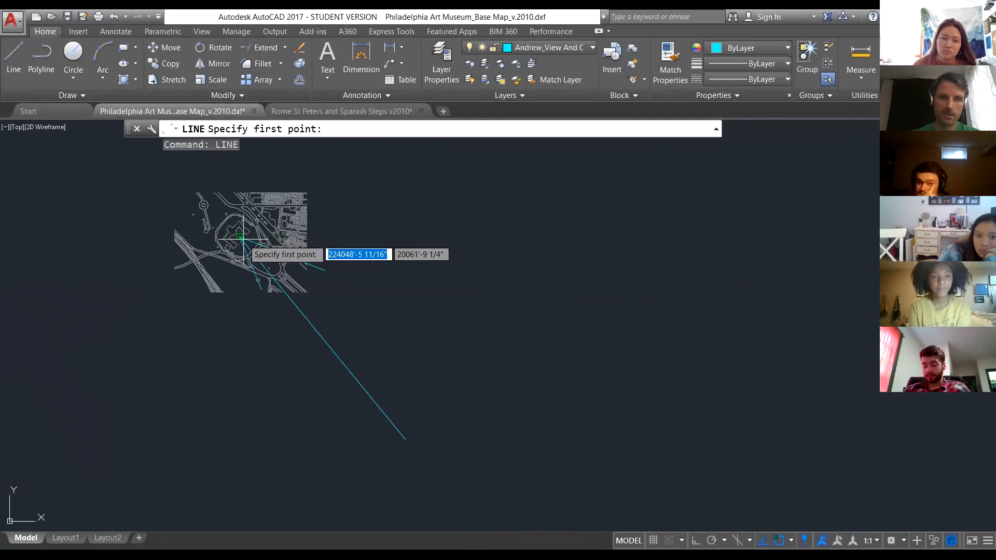
pyautogui.click(240, 238)
pyautogui.click(450, 414)
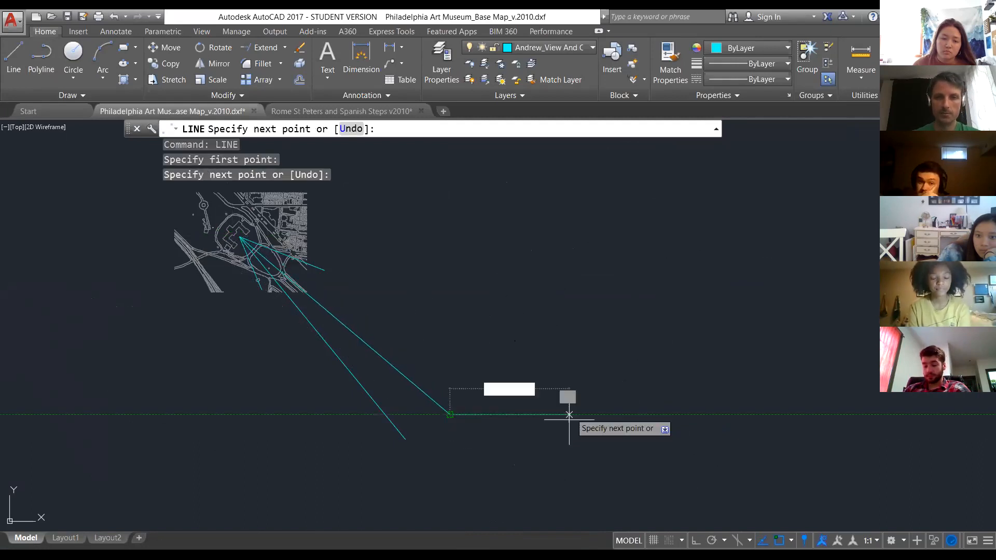
pyautogui.press('Escape')
pyautogui.scroll(6, 236, 227)
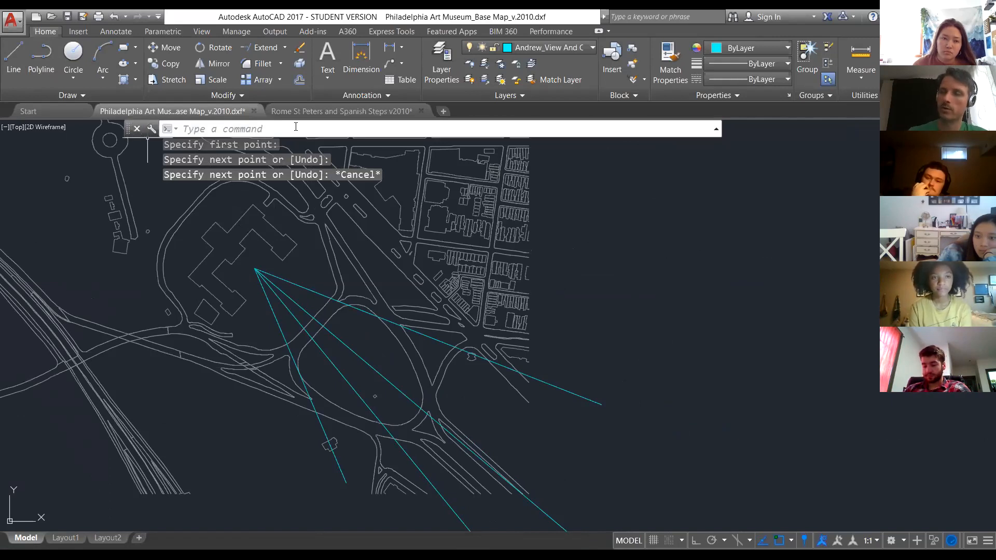
pyautogui.scroll(-2, 300, 224)
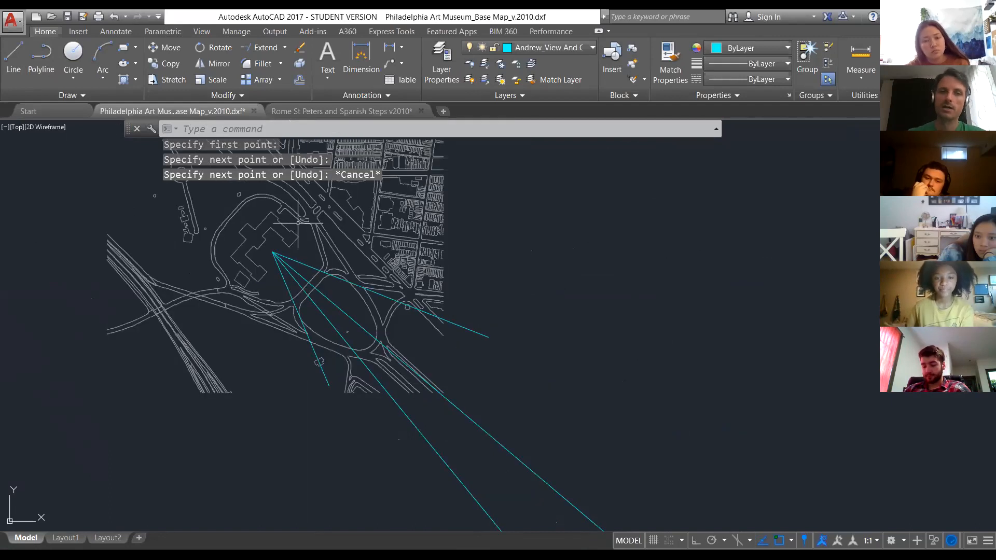
pyautogui.scroll(2, 389, 358)
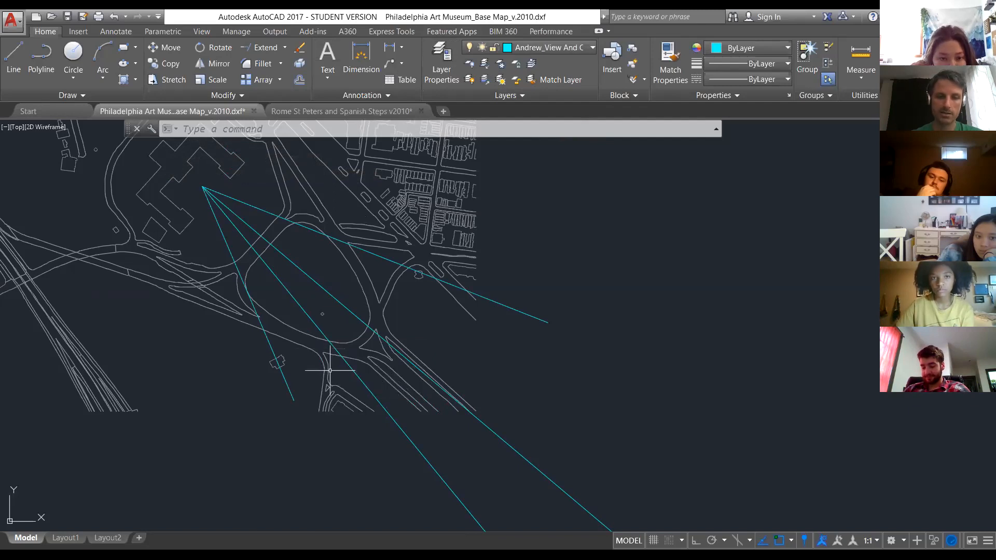
pyautogui.write('c')
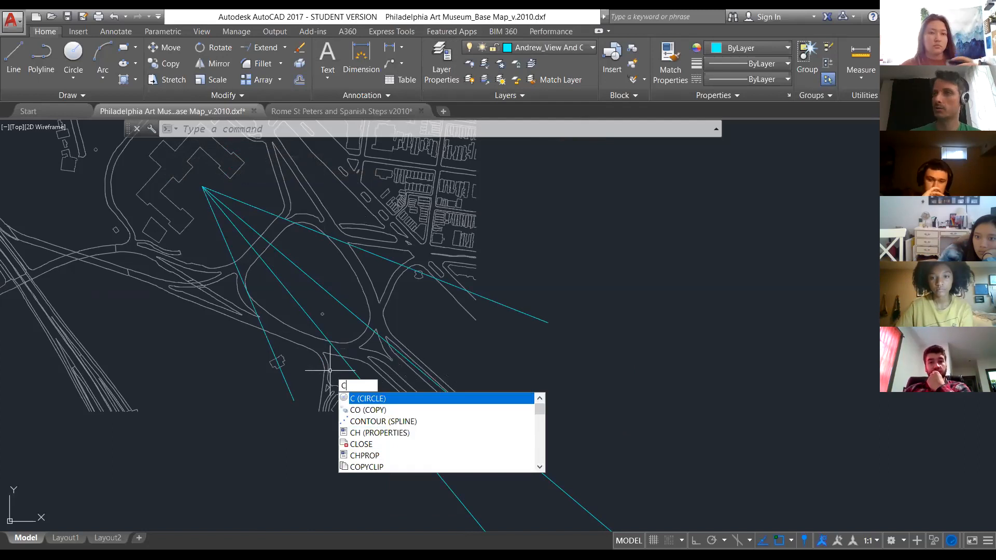
pyautogui.press('Escape')
pyautogui.press('Escape')
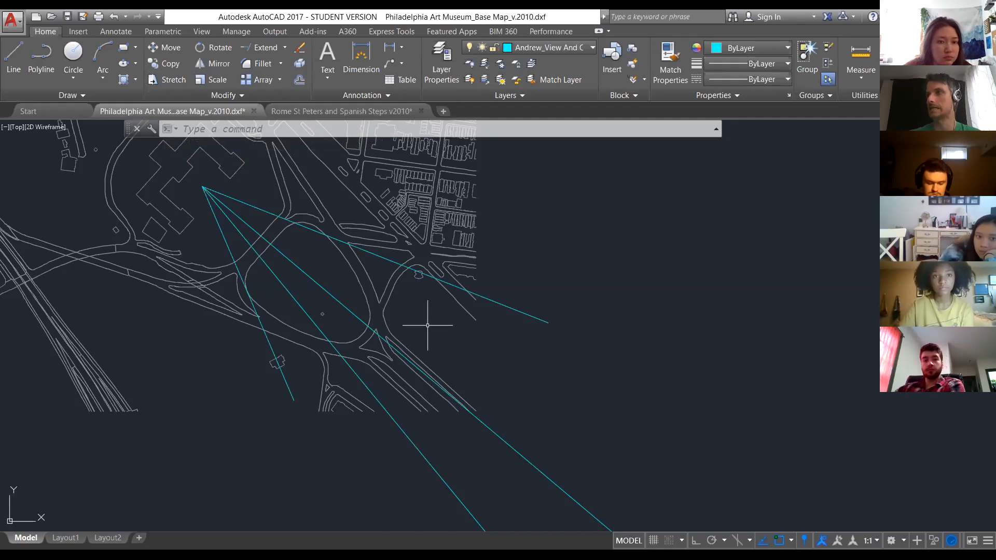
pyautogui.write('c')
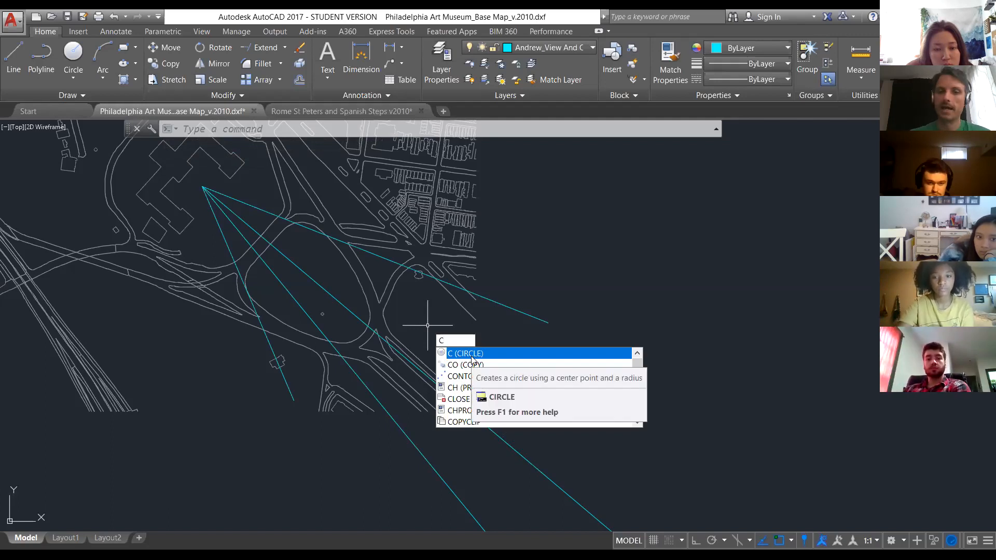
pyautogui.press('Escape')
pyautogui.press('Escape')
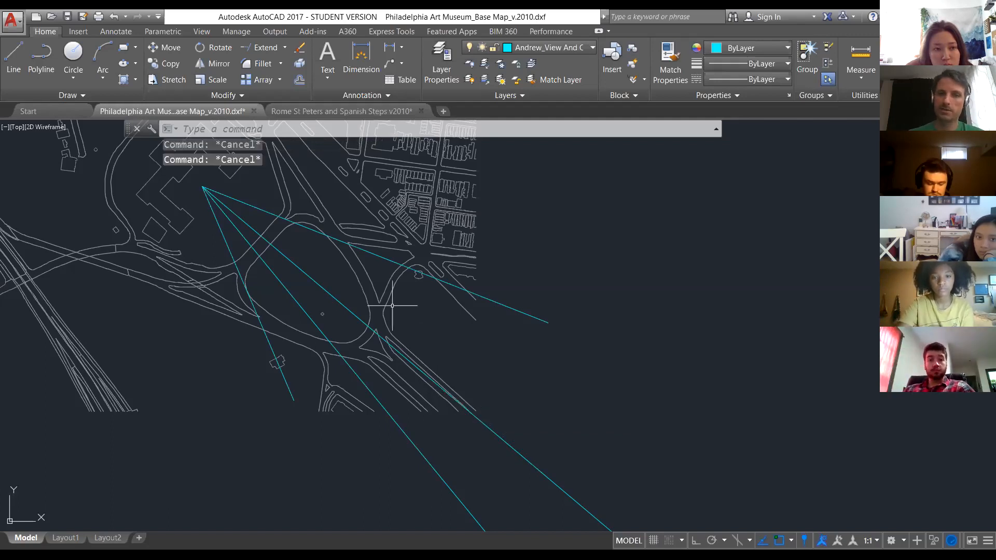
pyautogui.write('c')
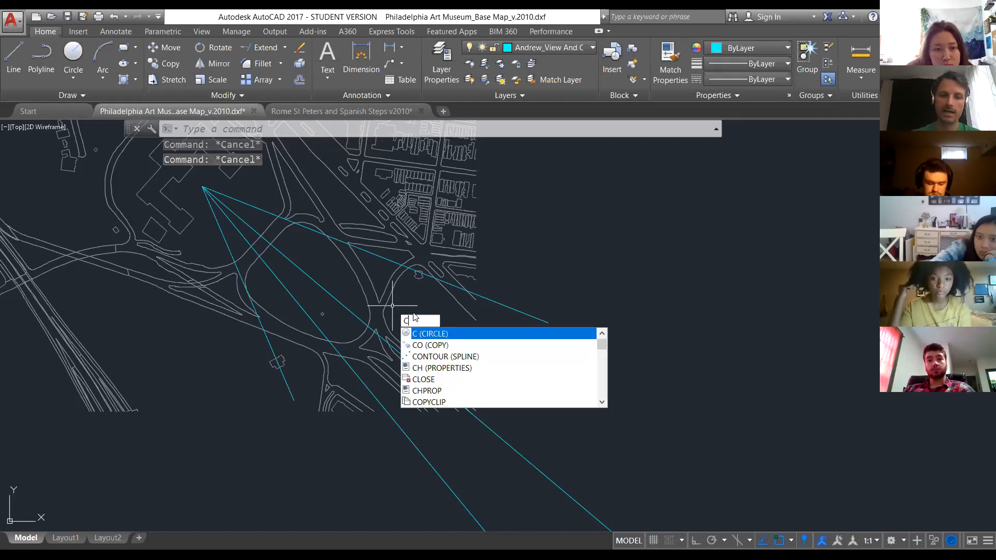
pyautogui.press('Escape')
pyautogui.write('c')
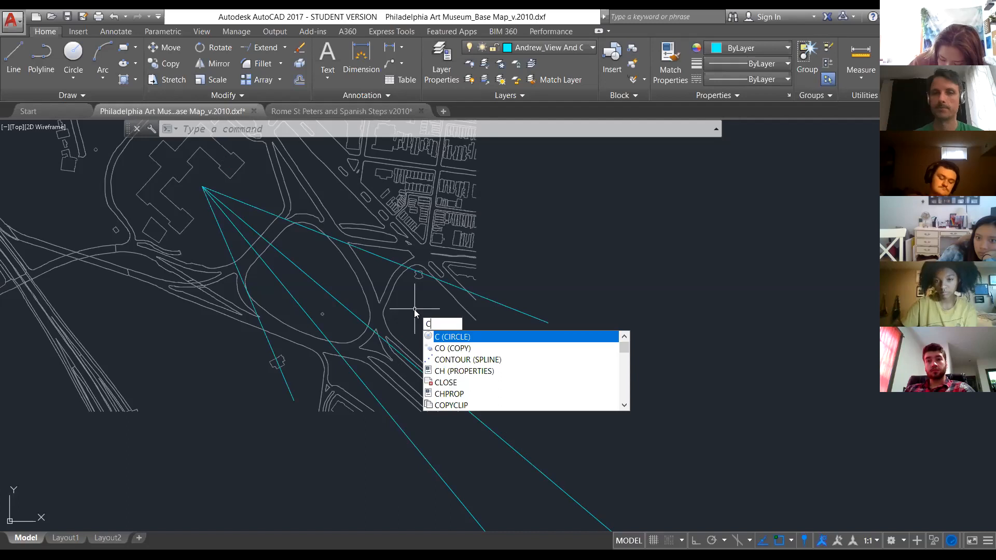
pyautogui.press('Escape')
pyautogui.press('Escape')
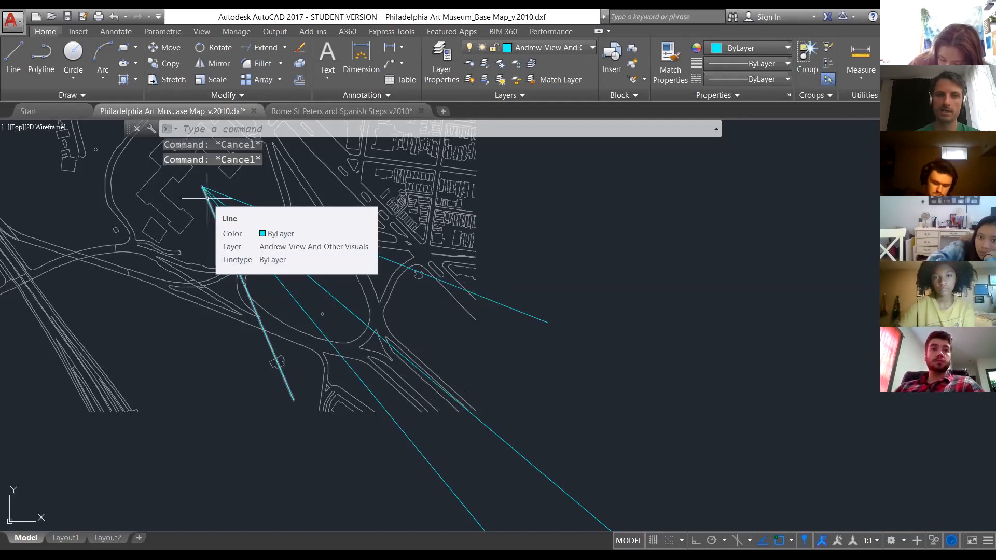
# Draw a circle with a radius of about 10'-8" centred on the museum endpoint shared by the view lines.
pyautogui.write('c')
pyautogui.press('Return')
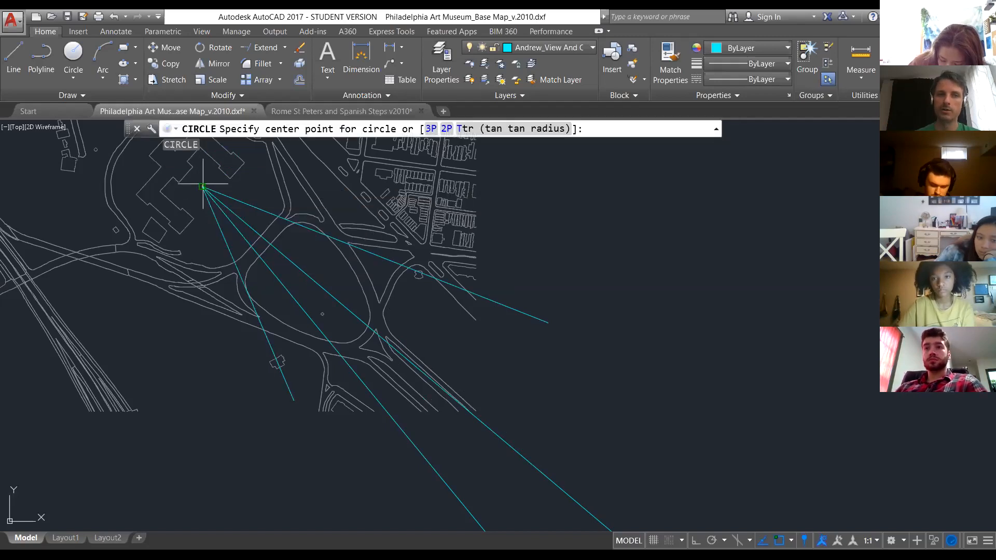
pyautogui.click(203, 186)
pyautogui.press('Escape')
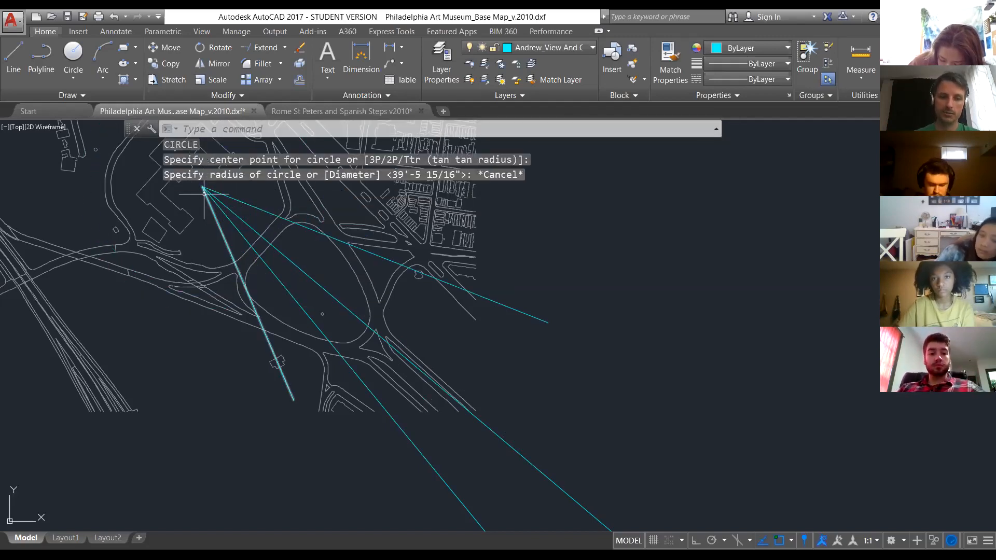
pyautogui.press('Return')
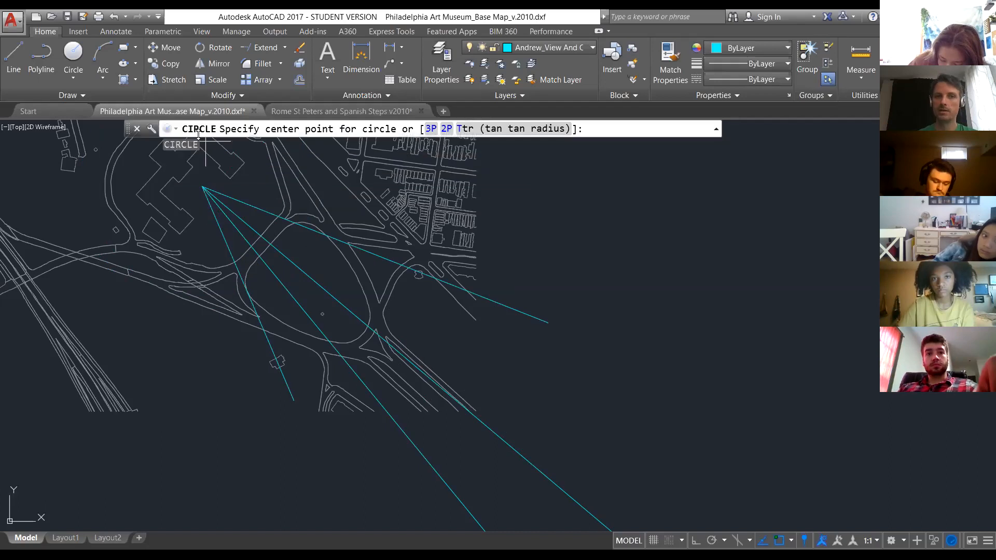
pyautogui.click(202, 185)
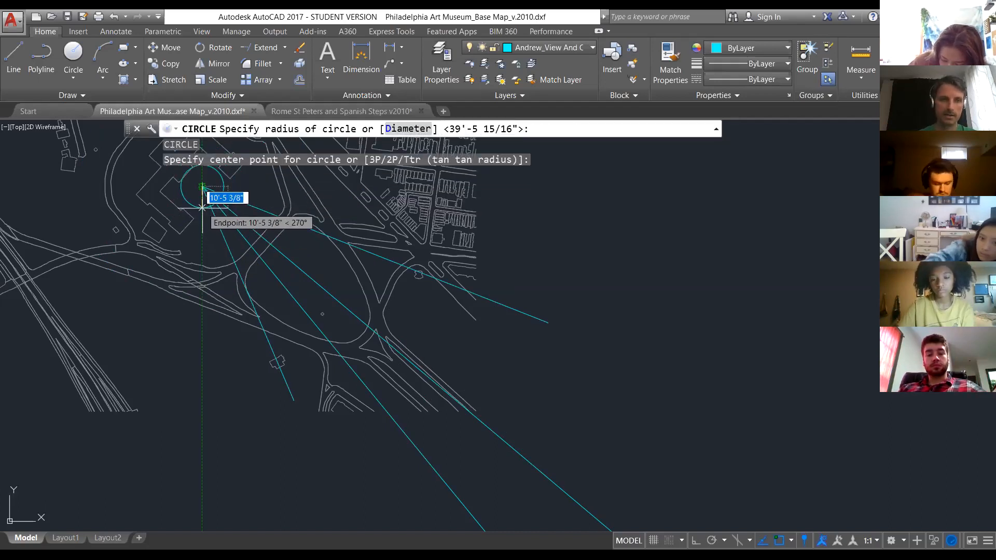
pyautogui.click(203, 207)
# Draw a larger concentric circle with a radius of about 69'-3" around the view lines' shared museum endpoint.
pyautogui.moveTo(187, 134); pyautogui.dragTo(249, 222, button='middle')
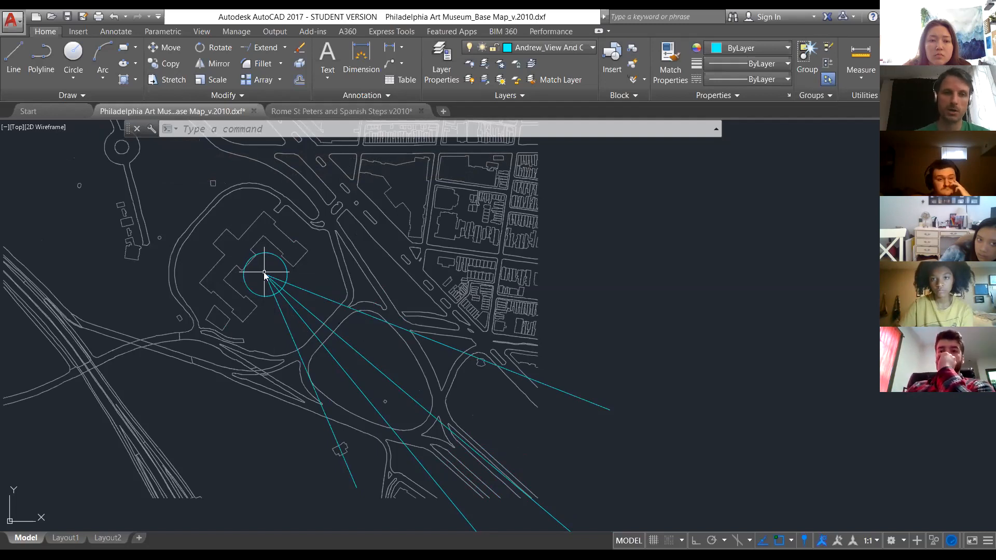
pyautogui.press('space')
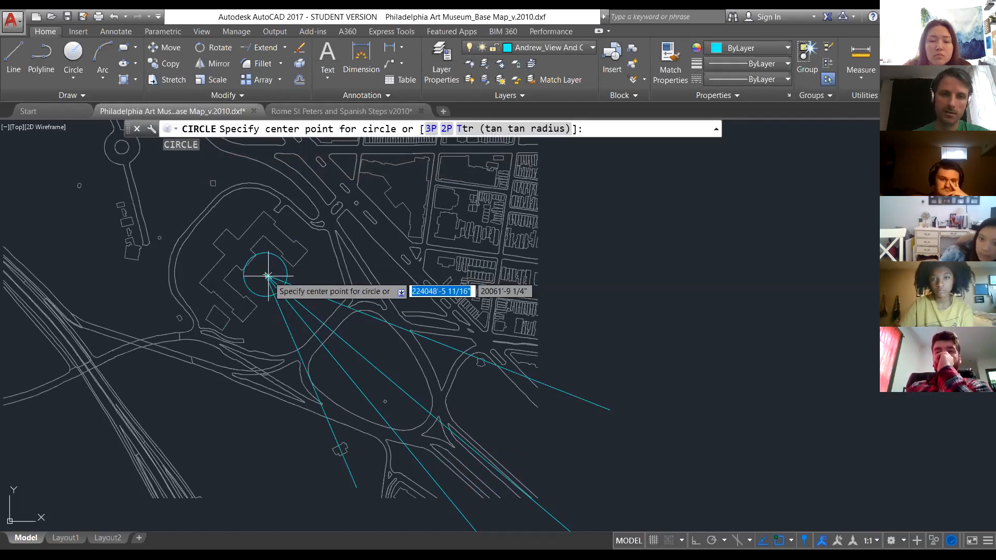
pyautogui.click(265, 275)
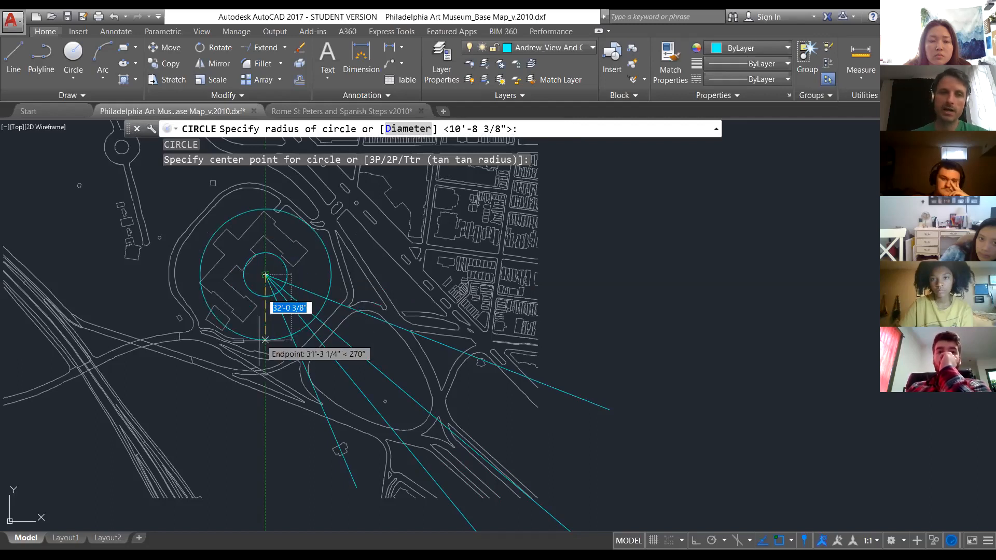
pyautogui.click(189, 389)
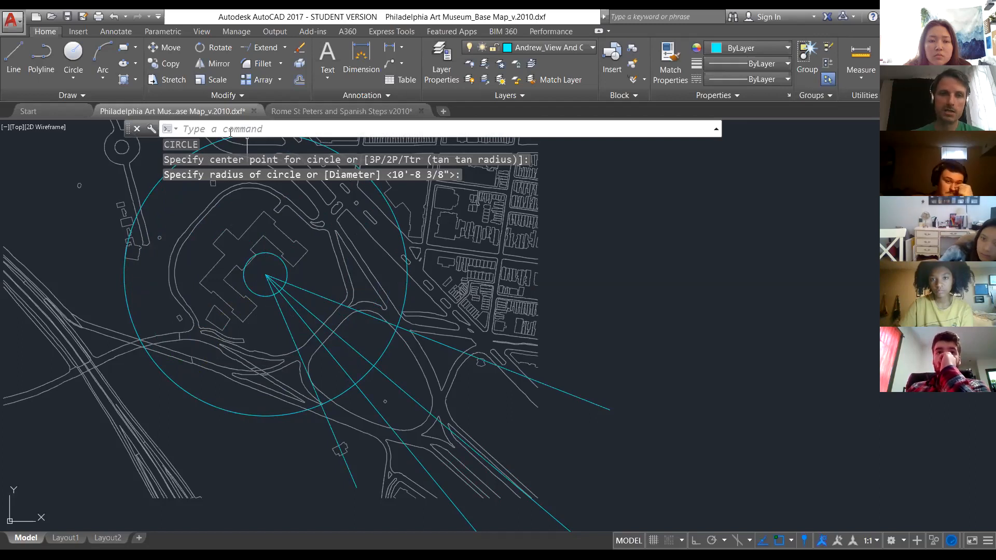
# Draw a circle with a radius of 50' in the empty area just east of the base map.
pyautogui.write('c')
pyautogui.press('Return')
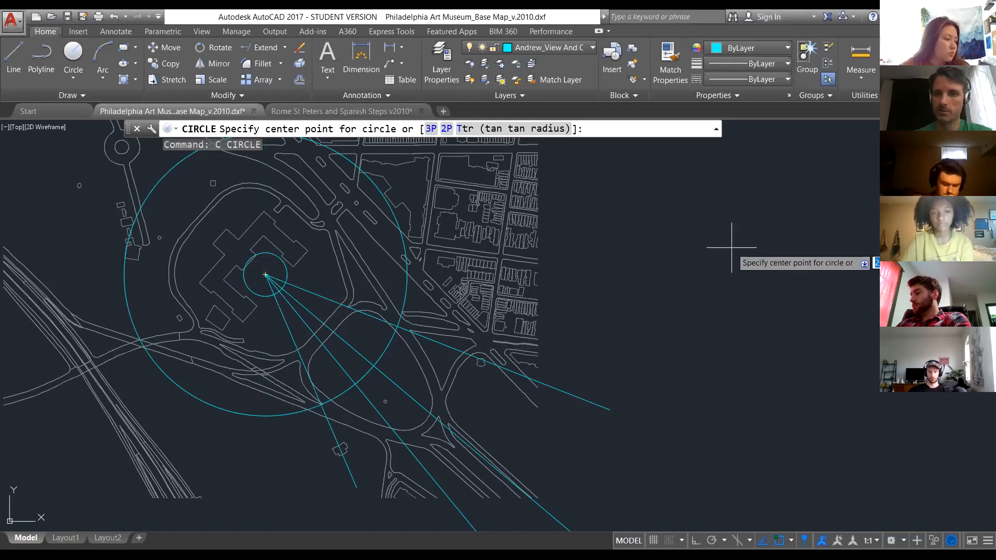
pyautogui.click(620, 232)
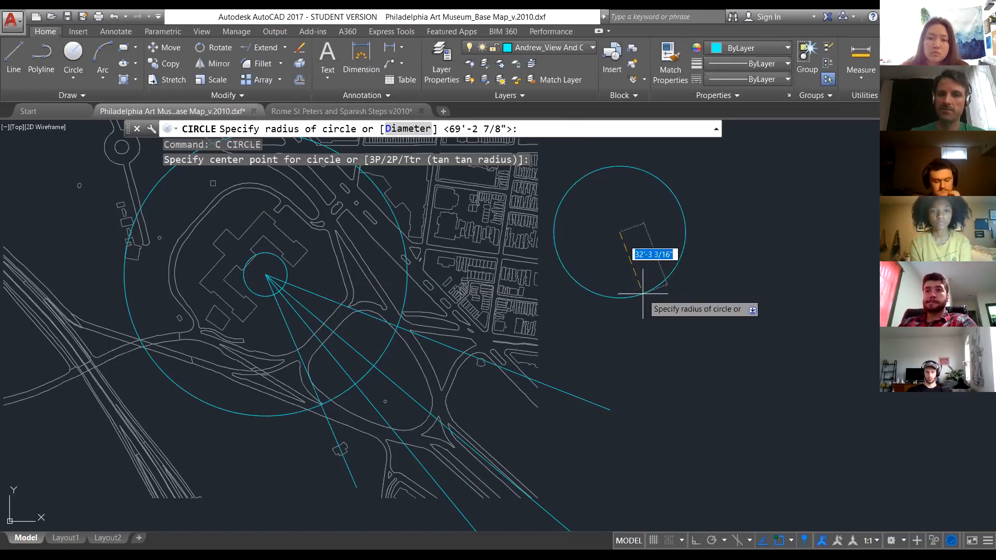
pyautogui.write('50')
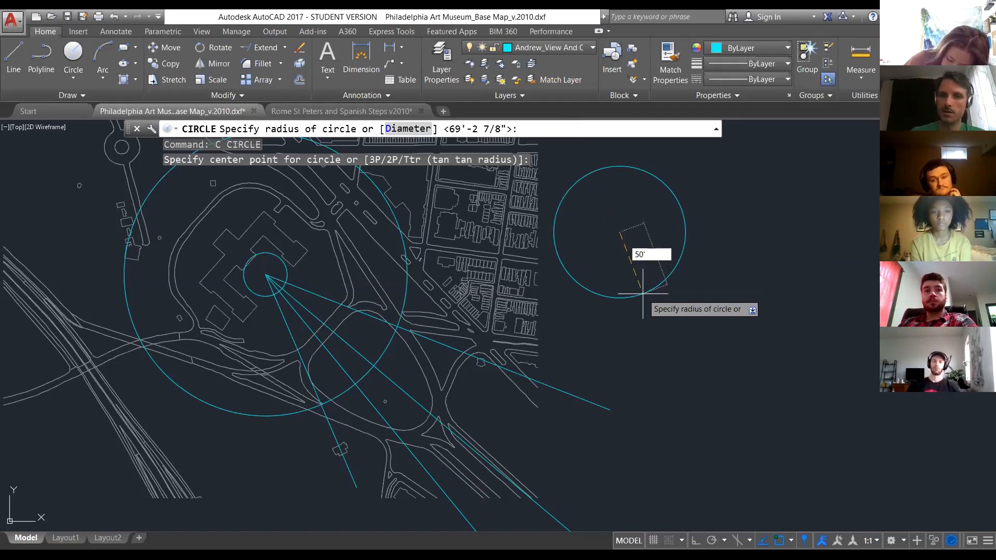
pyautogui.press('Return')
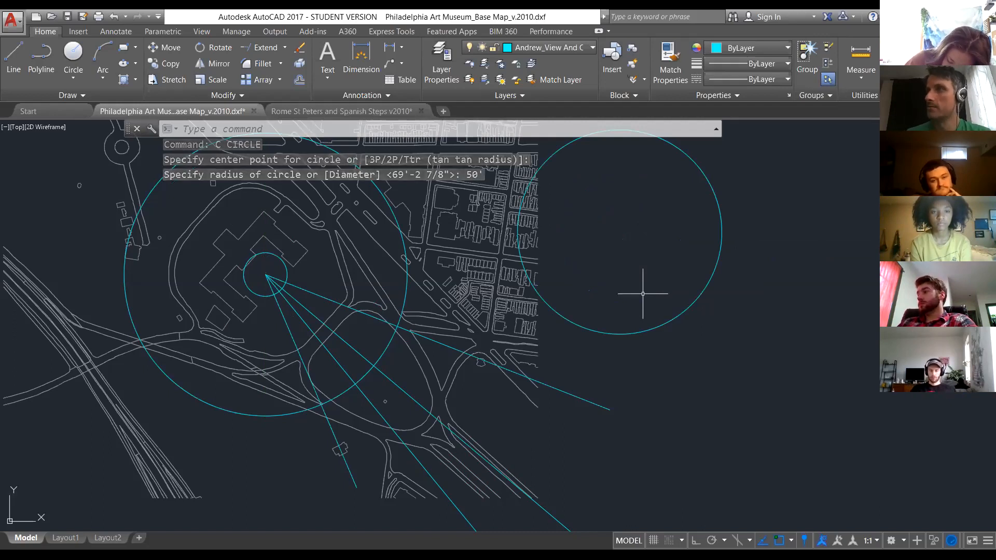
# Delete the 50' radius circle east of the base map.
pyautogui.click(729, 259)
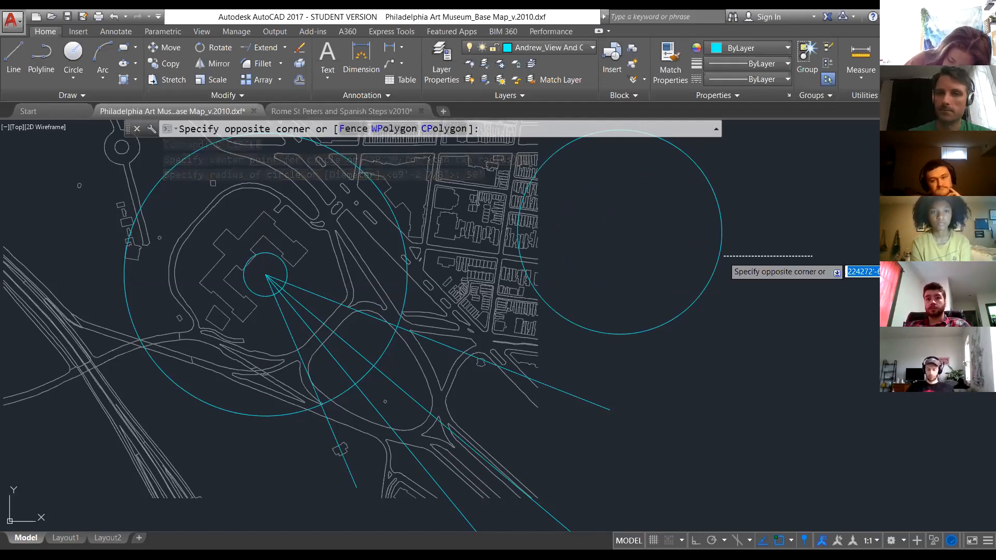
pyautogui.click(668, 231)
pyautogui.press('Delete')
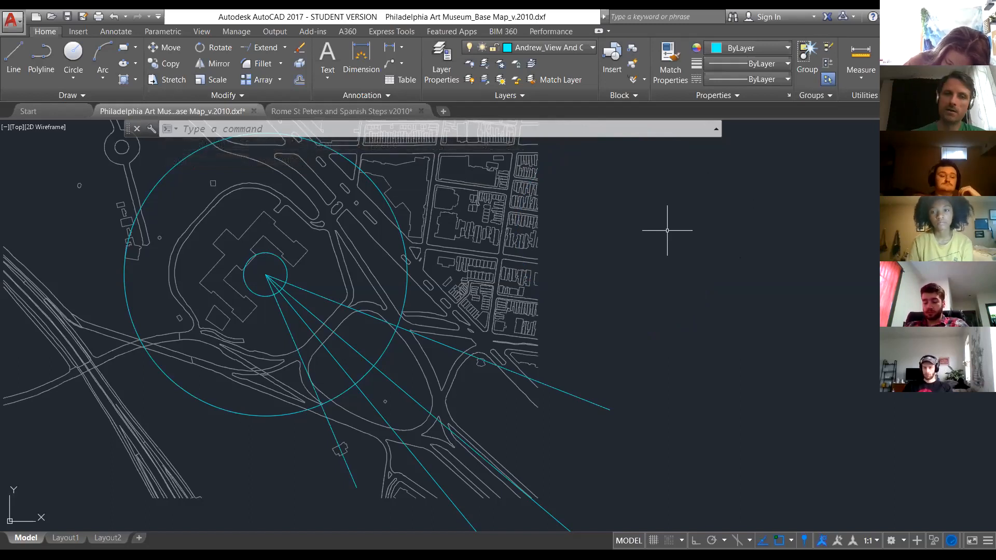
# Draw a three-point circle through the outer endpoints of the two shorter view lines, with its third point southeast of the base map.
pyautogui.scroll(2, 247, 268)
pyautogui.scroll(2, 273, 277)
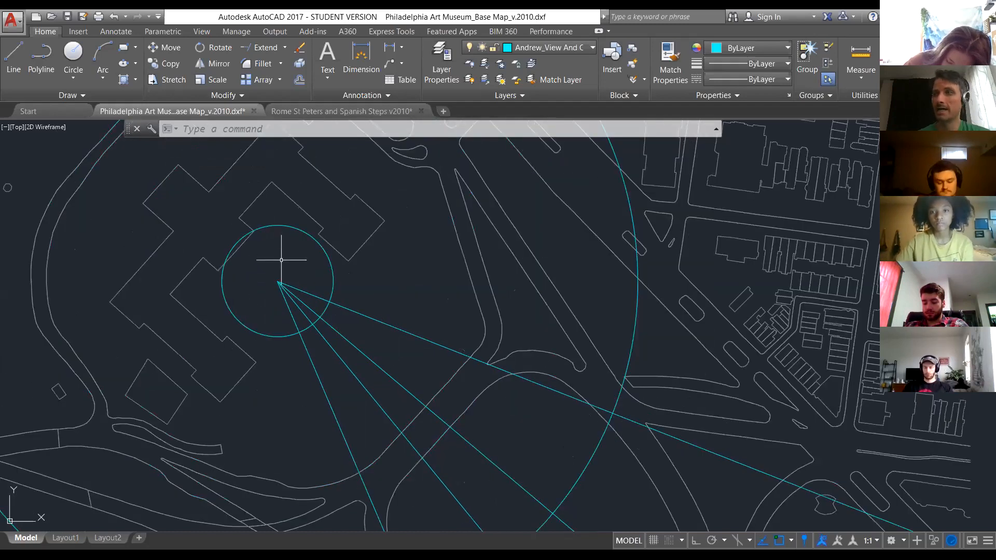
pyautogui.scroll(-5, 283, 259)
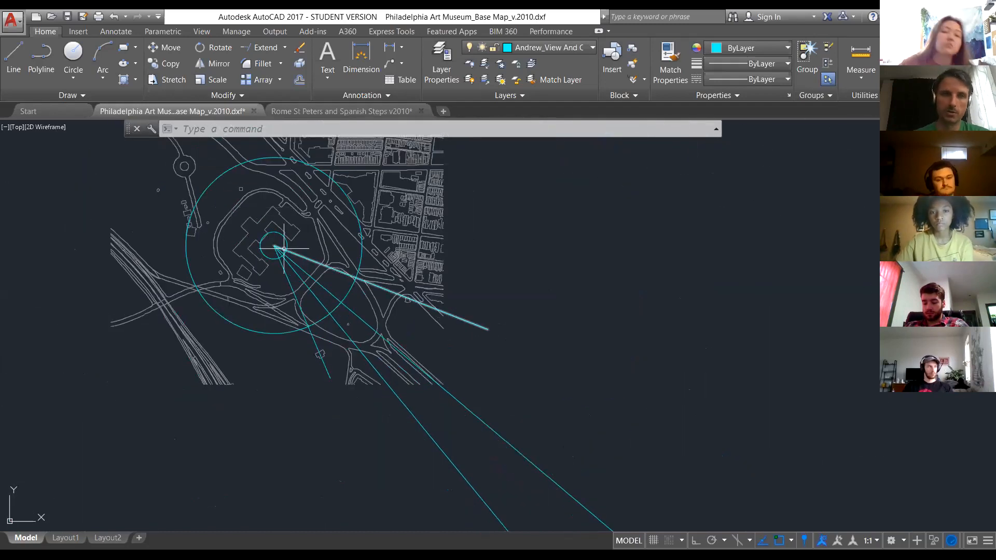
pyautogui.click(73, 78)
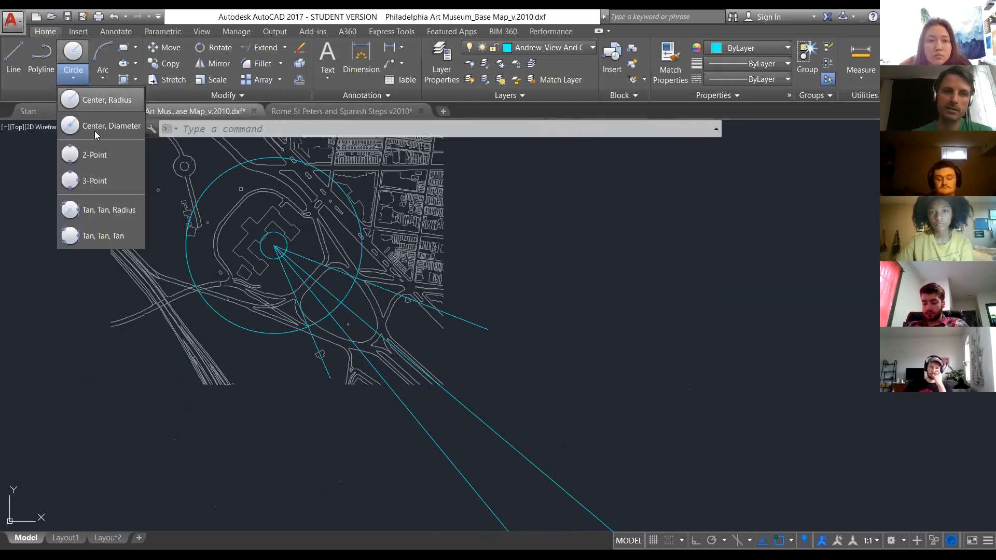
pyautogui.click(103, 180)
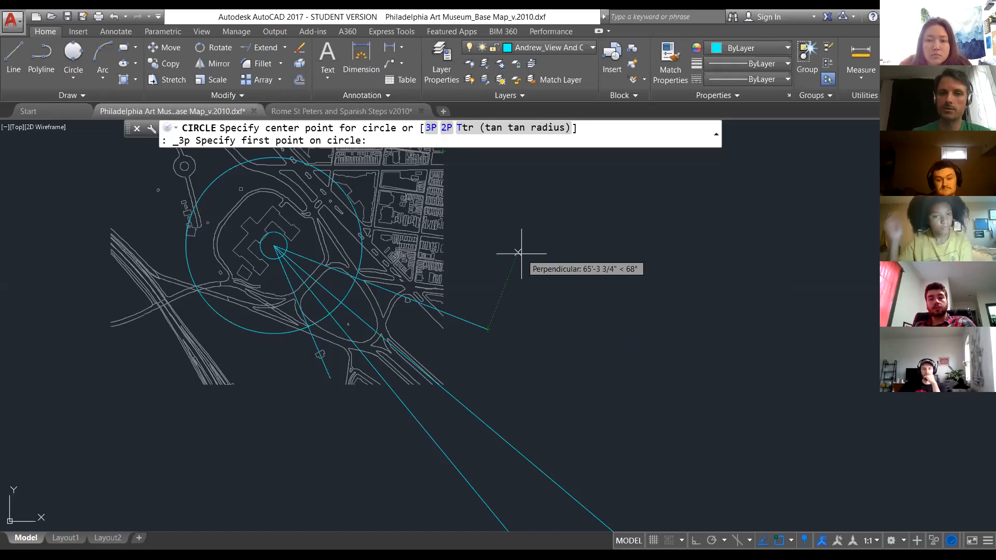
pyautogui.click(487, 329)
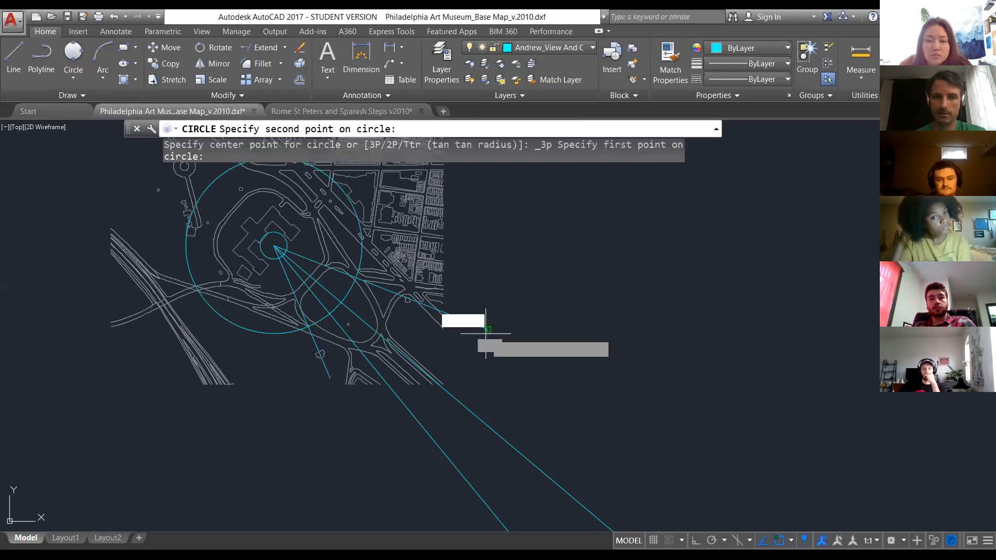
pyautogui.click(331, 378)
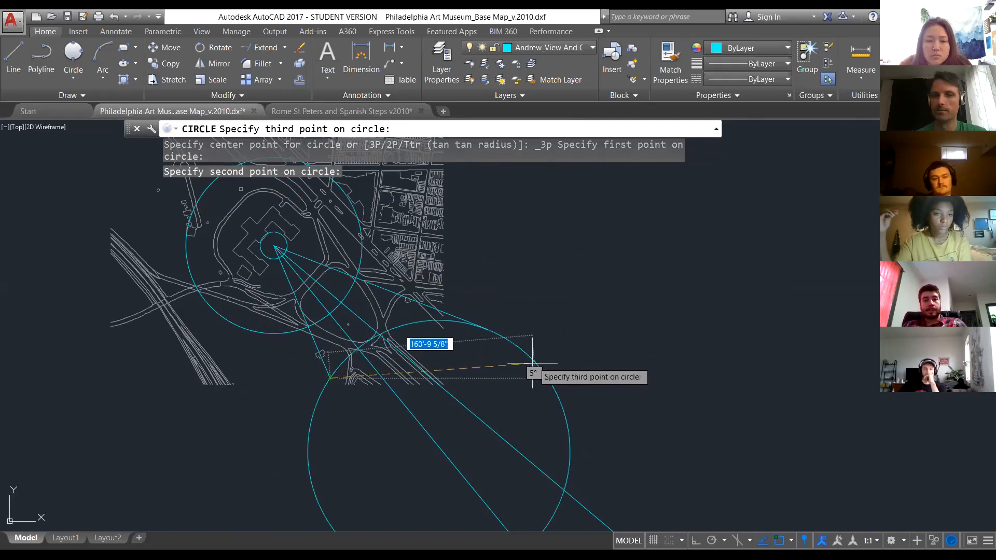
pyautogui.click(517, 372)
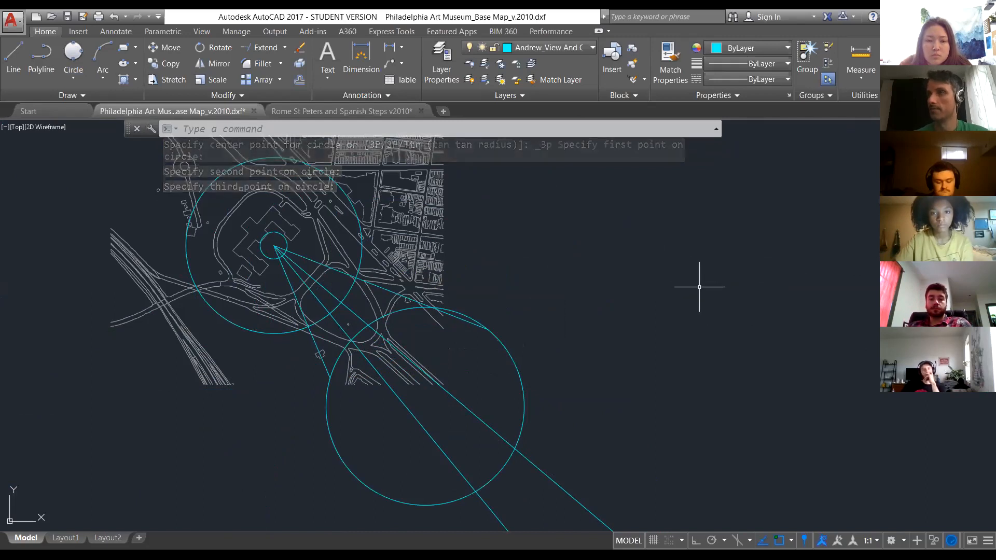
pyautogui.press('Escape')
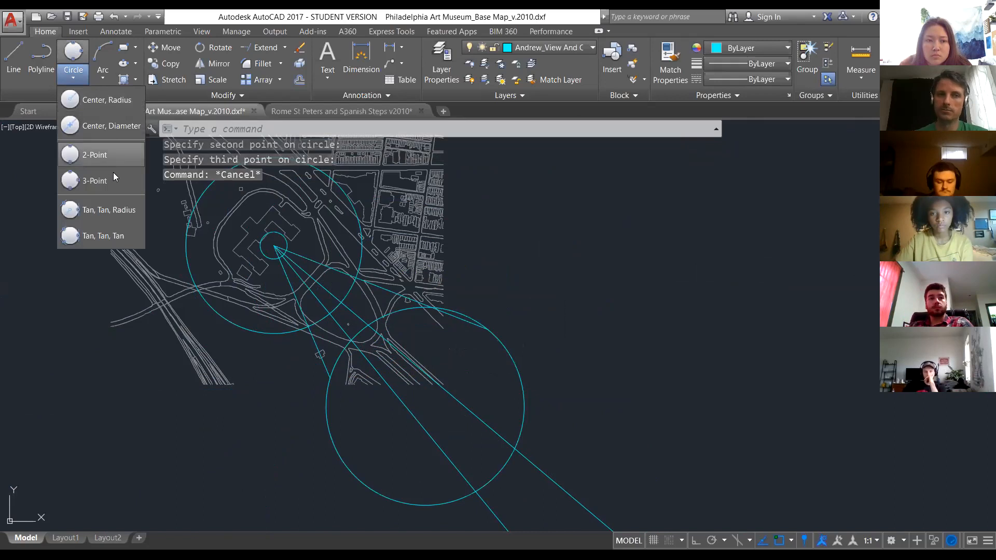
pyautogui.click(104, 178)
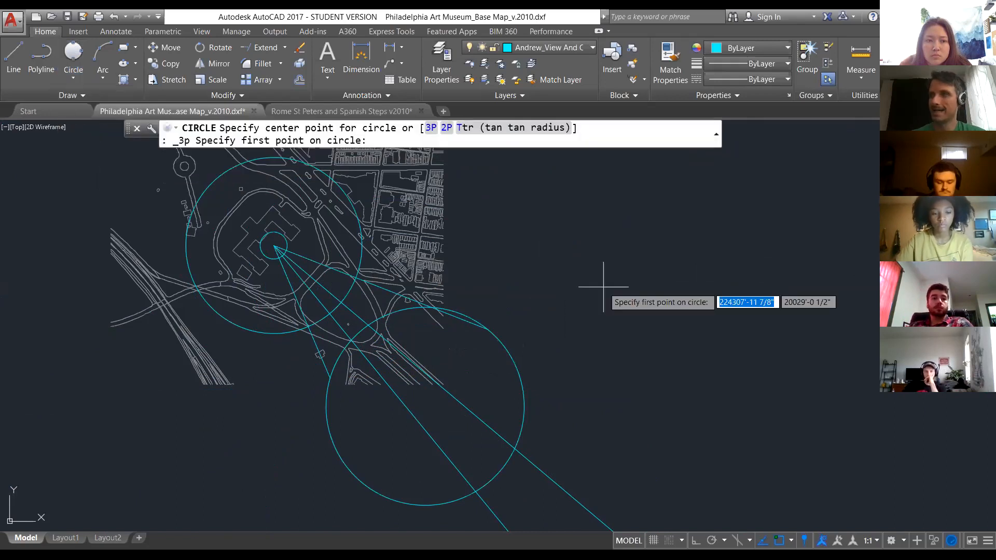
pyautogui.click(575, 334)
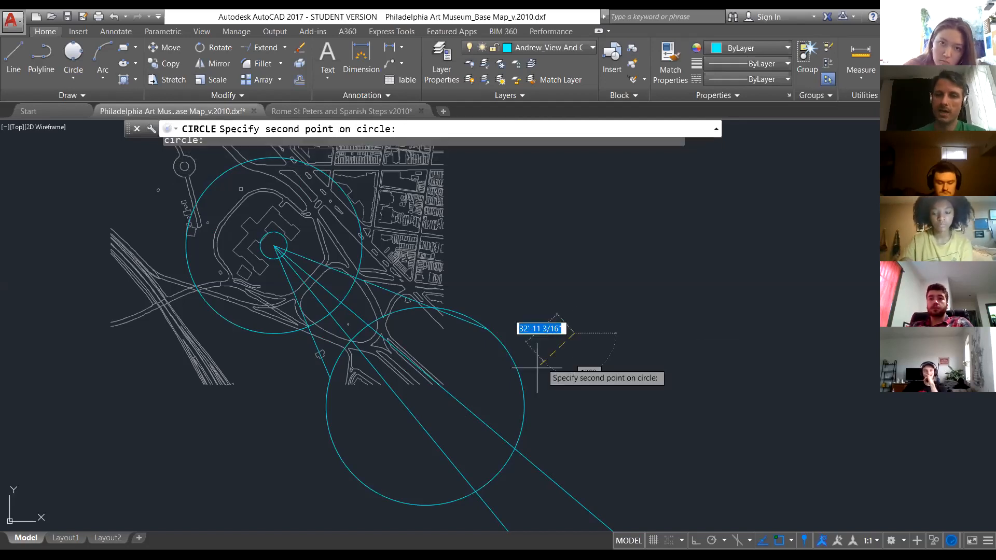
pyautogui.click(489, 410)
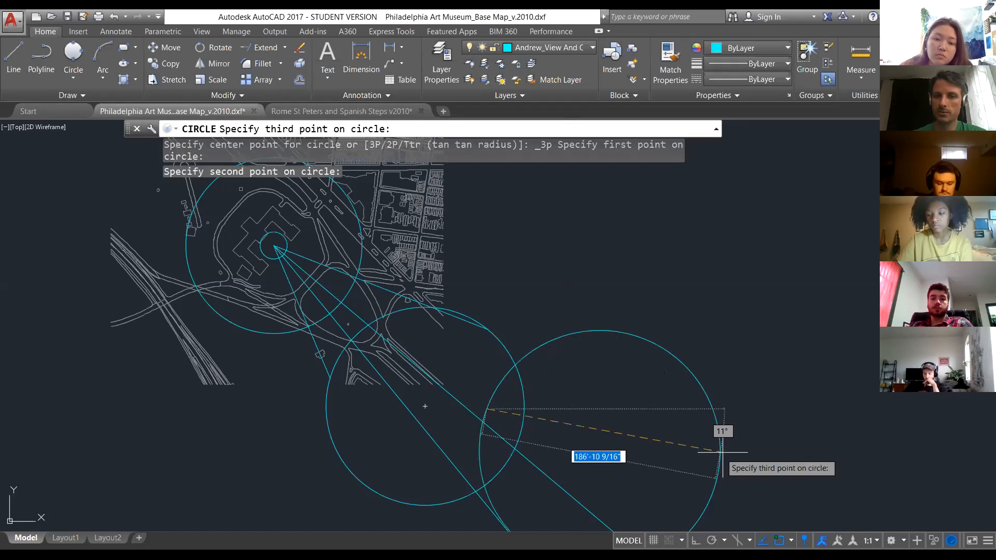
pyautogui.press('Escape')
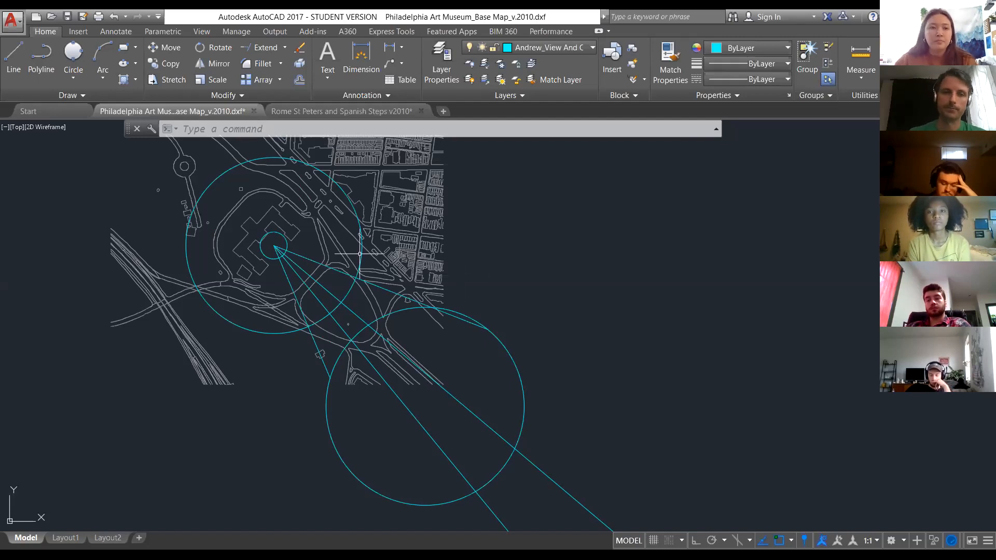
# Draw an open chain of four connected line segments in the empty area east of the base map.
pyautogui.scroll(2, 355, 343)
pyautogui.scroll(-2, 313, 215)
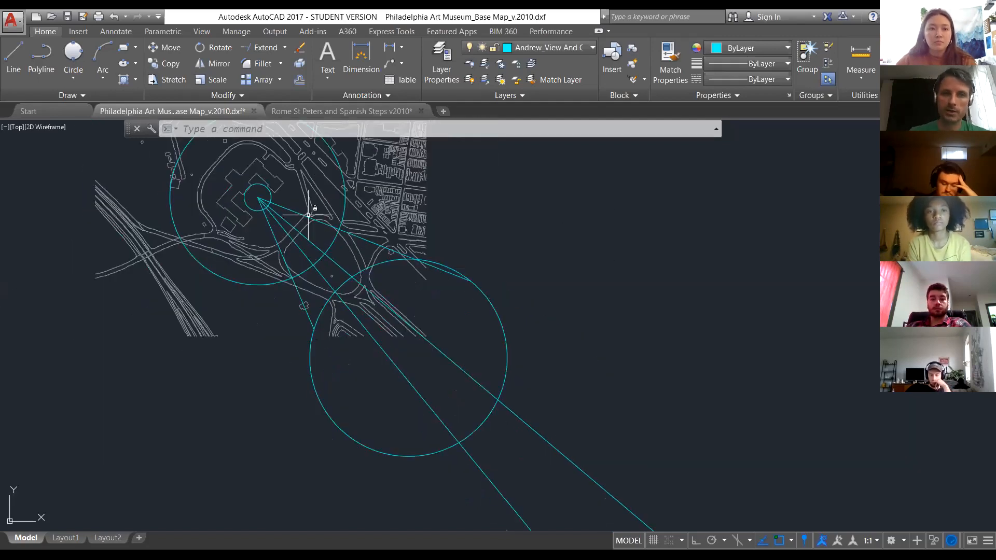
pyautogui.click(14, 65)
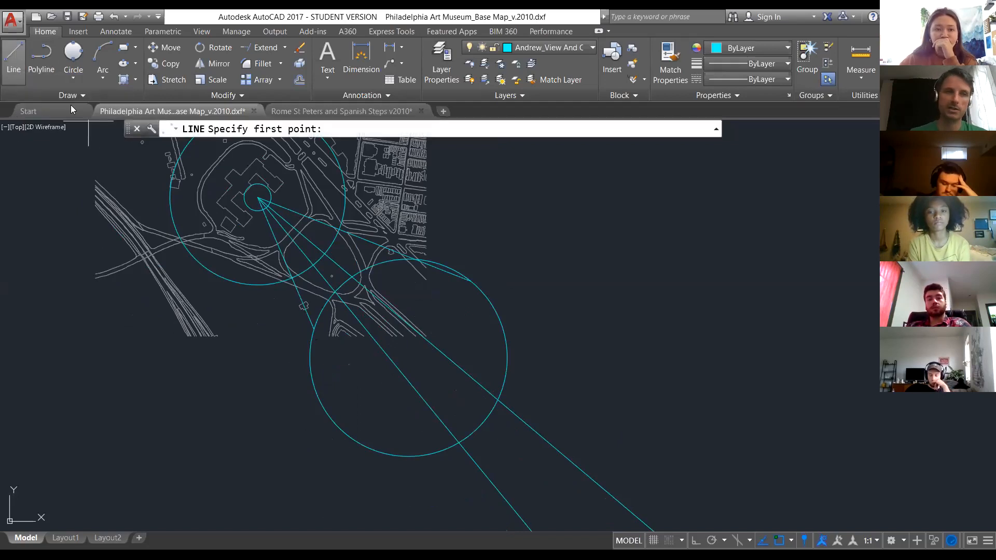
pyautogui.click(450, 221)
pyautogui.click(529, 241)
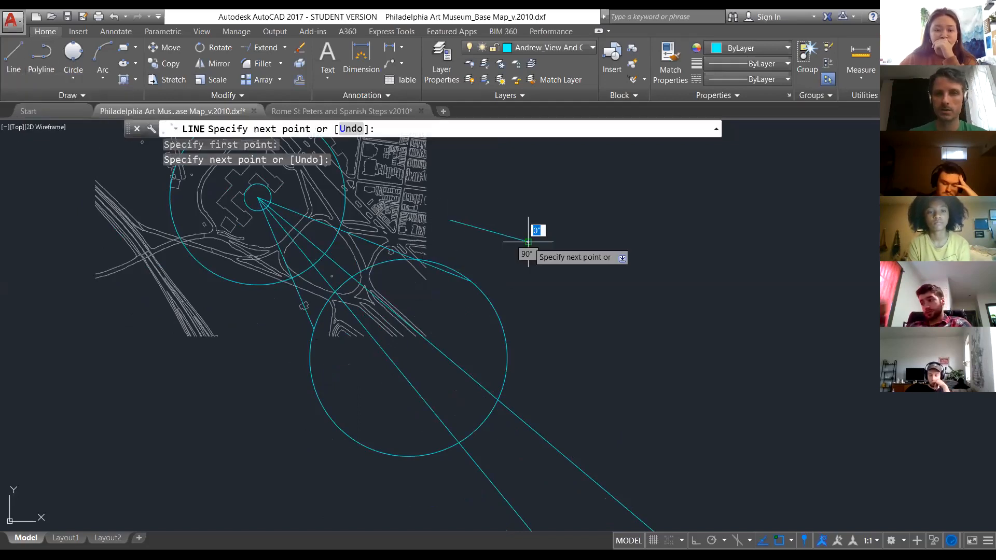
pyautogui.click(555, 310)
pyautogui.click(659, 297)
pyautogui.click(613, 198)
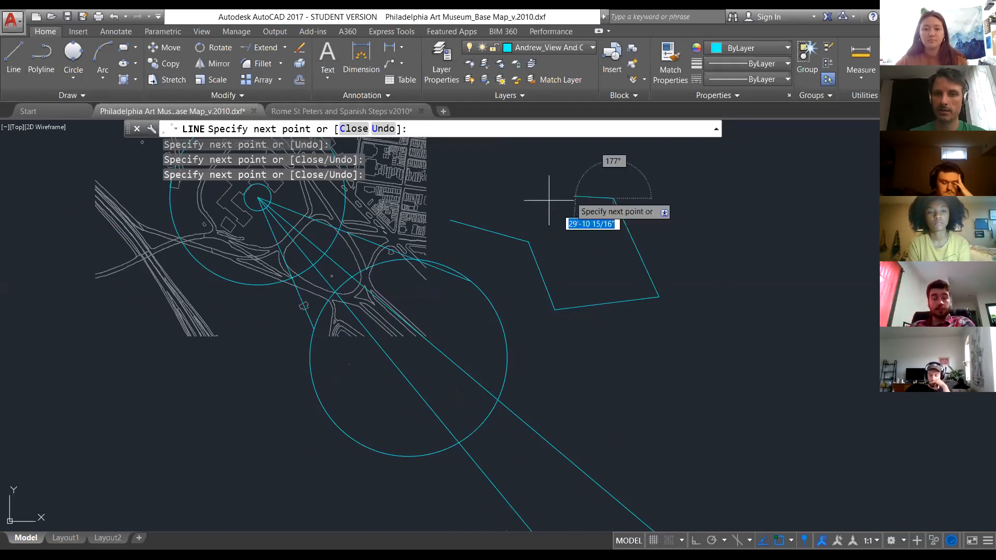
pyautogui.press('Escape')
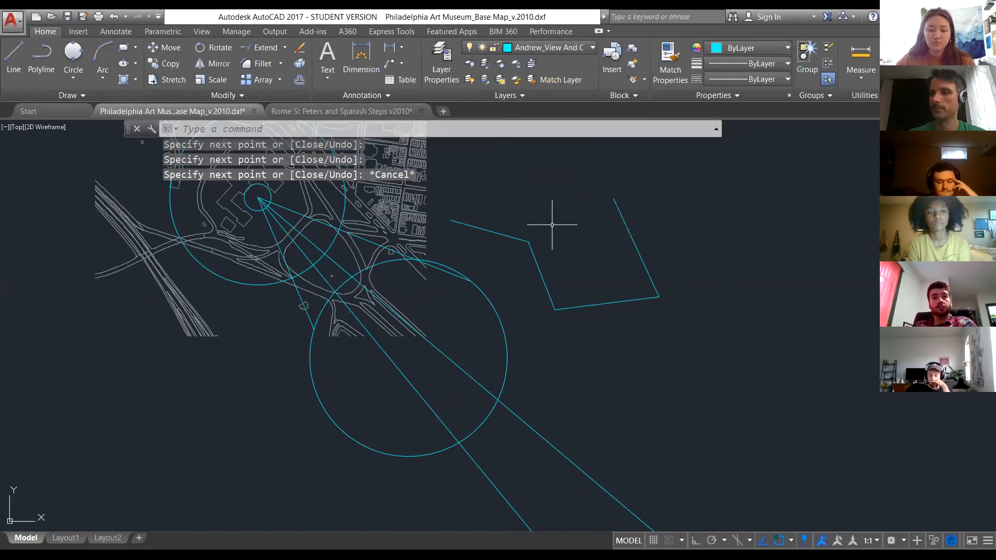
# Select the last and the second segment of the line chain individually to examine whether they are separate objects.
pyautogui.click(641, 251)
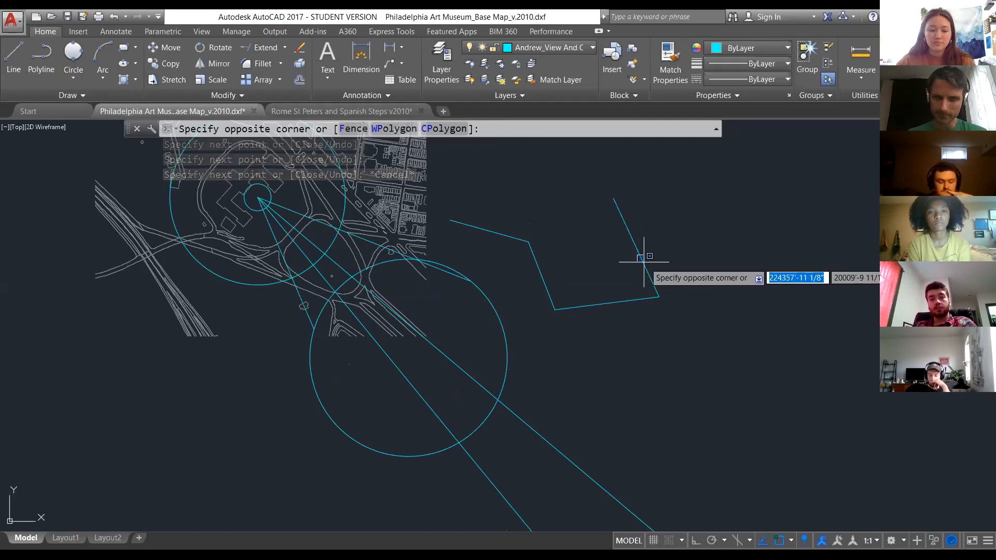
pyautogui.press('Escape')
pyautogui.click(639, 251)
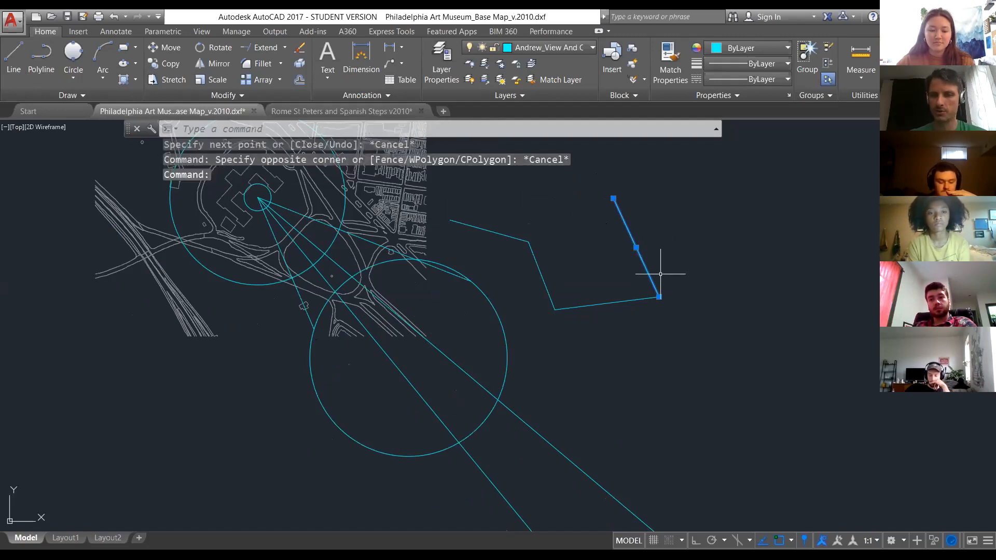
pyautogui.press('Escape')
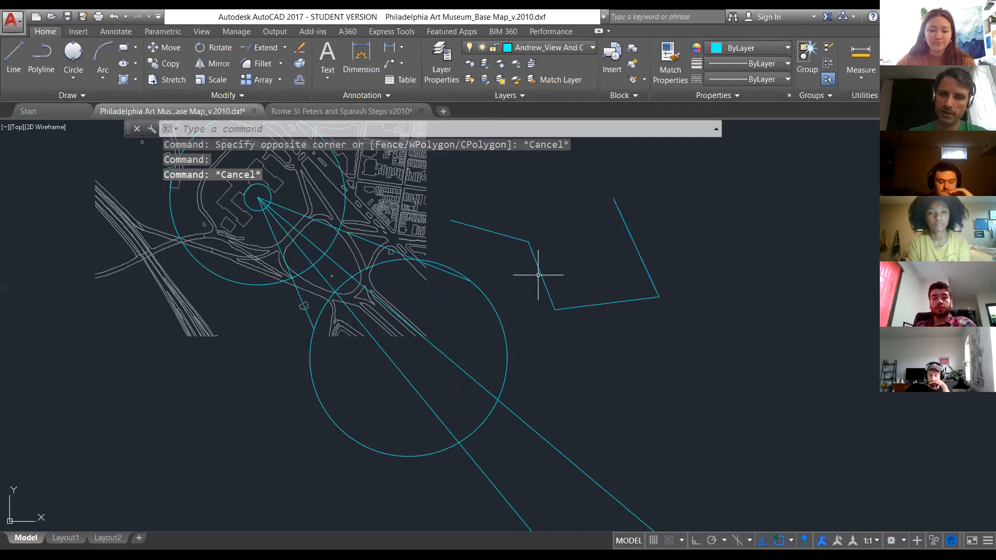
pyautogui.click(540, 272)
pyautogui.press('Escape')
pyautogui.click(540, 272)
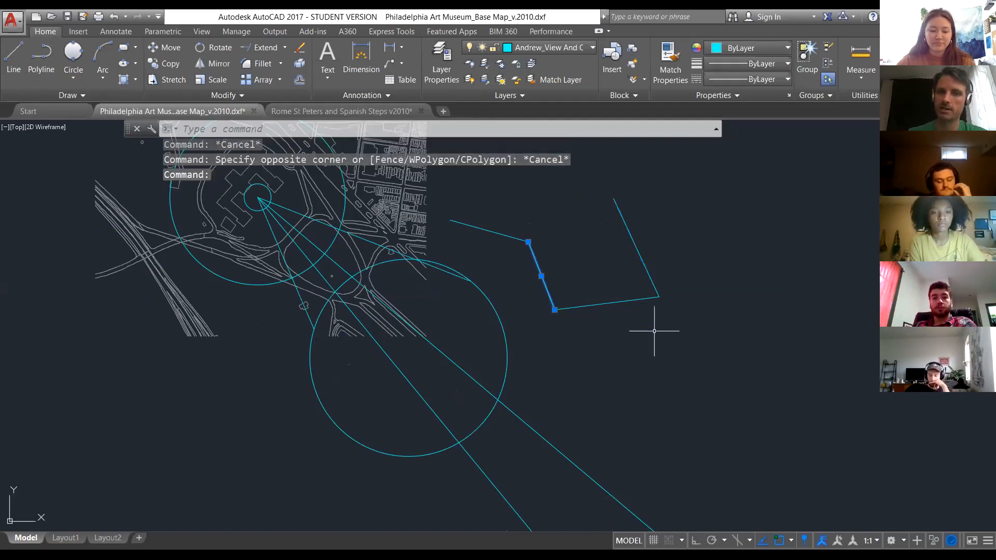
pyautogui.press('Escape')
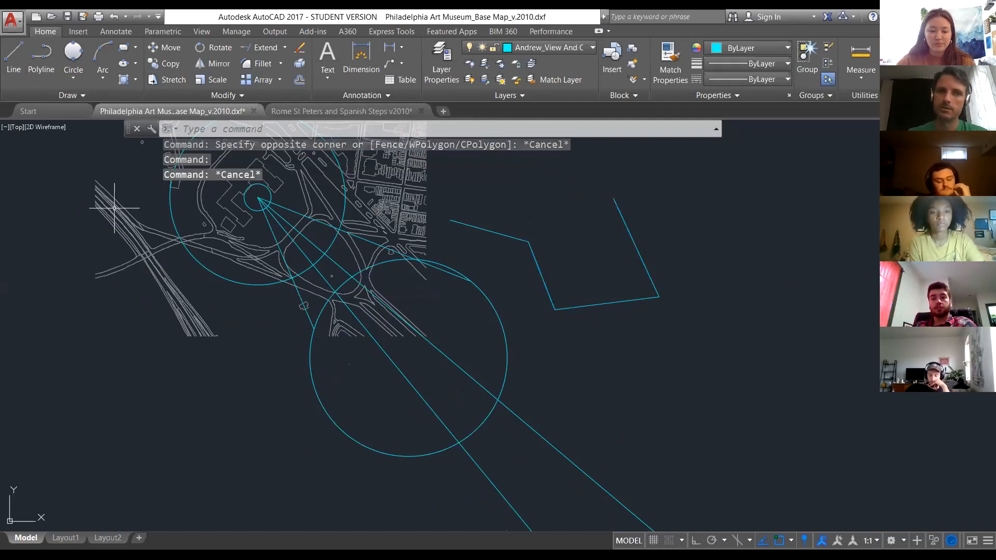
# Draw an open five-segment polyline around the outside of the line chain, ending with a horizontal segment, and select the polyline.
pyautogui.click(42, 58)
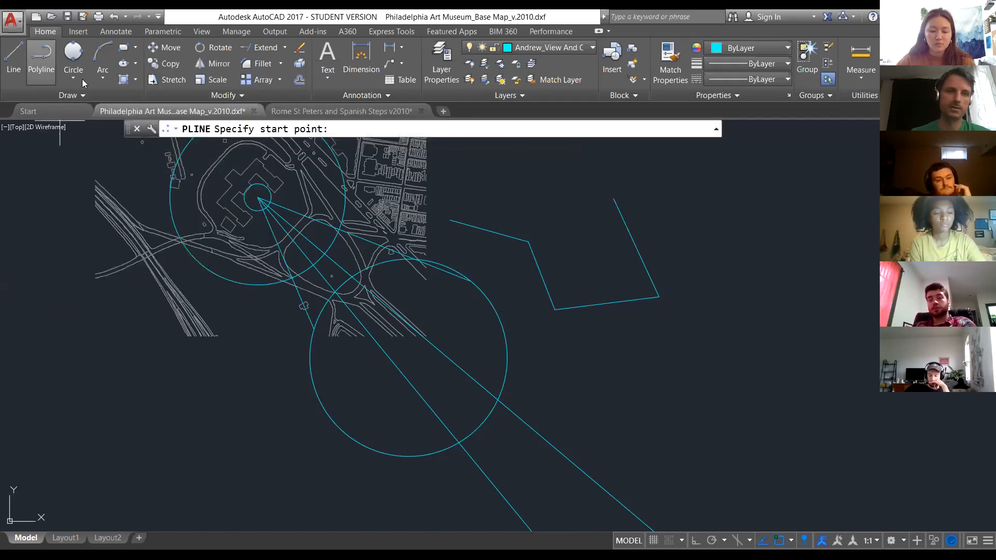
pyautogui.click(445, 244)
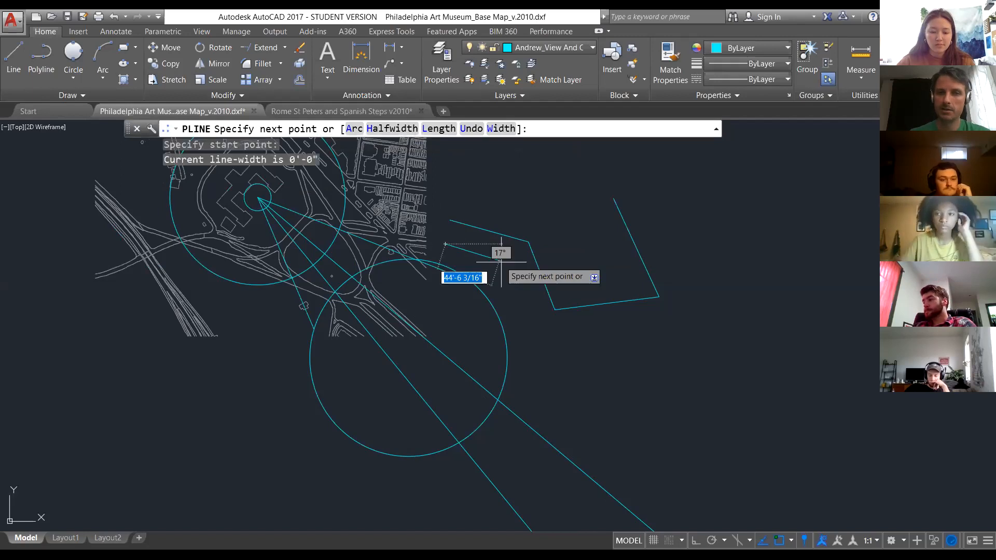
pyautogui.click(517, 270)
pyautogui.click(541, 344)
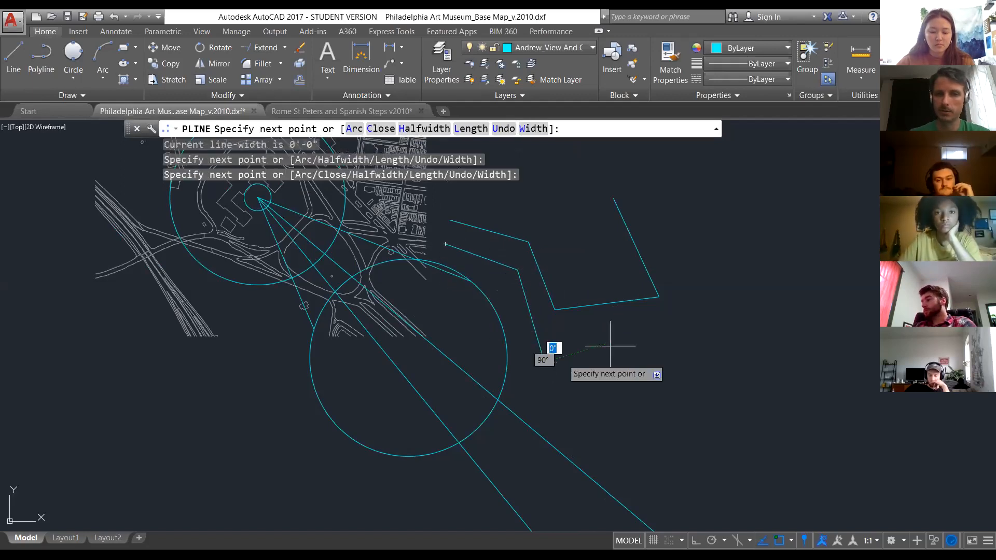
pyautogui.click(708, 340)
pyautogui.click(656, 209)
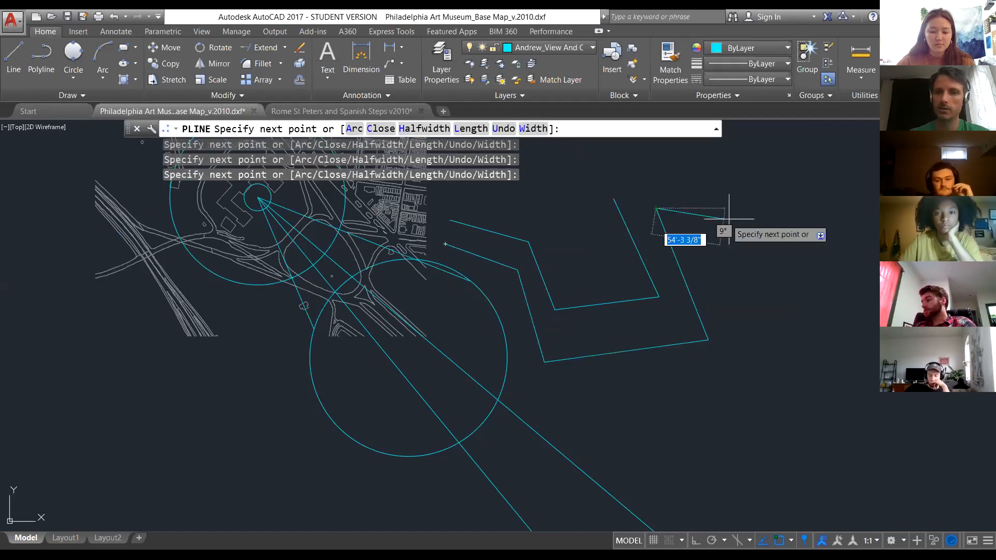
pyautogui.click(750, 208)
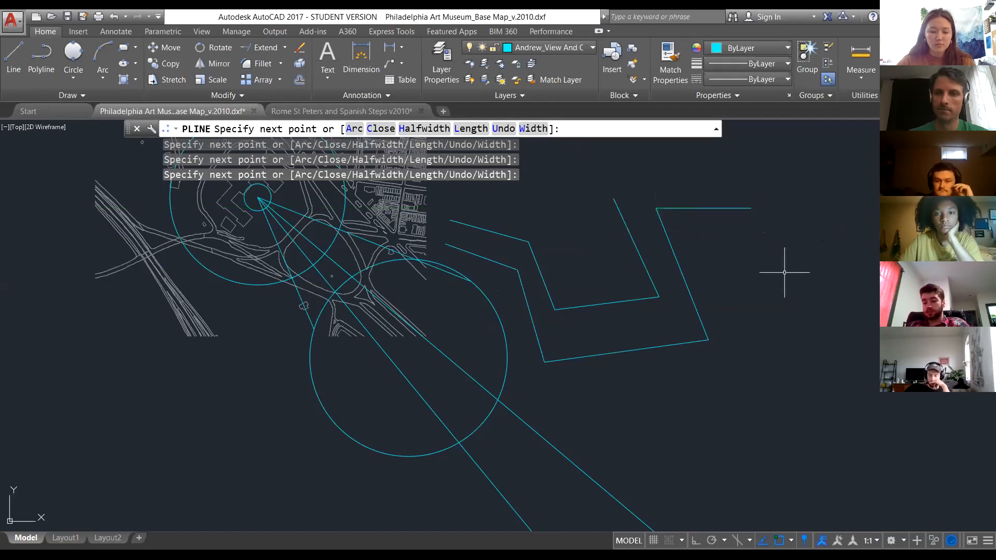
pyautogui.press('Escape')
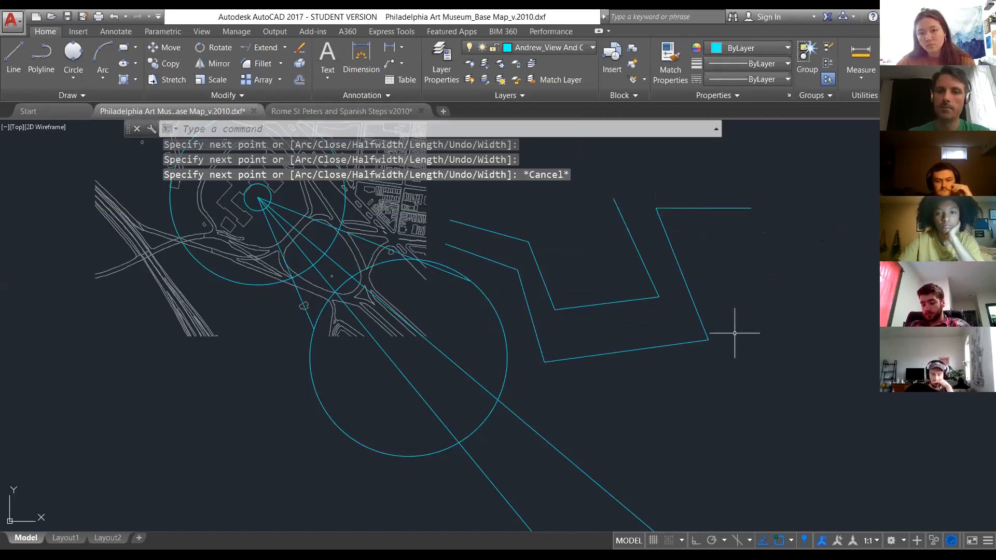
pyautogui.click(702, 324)
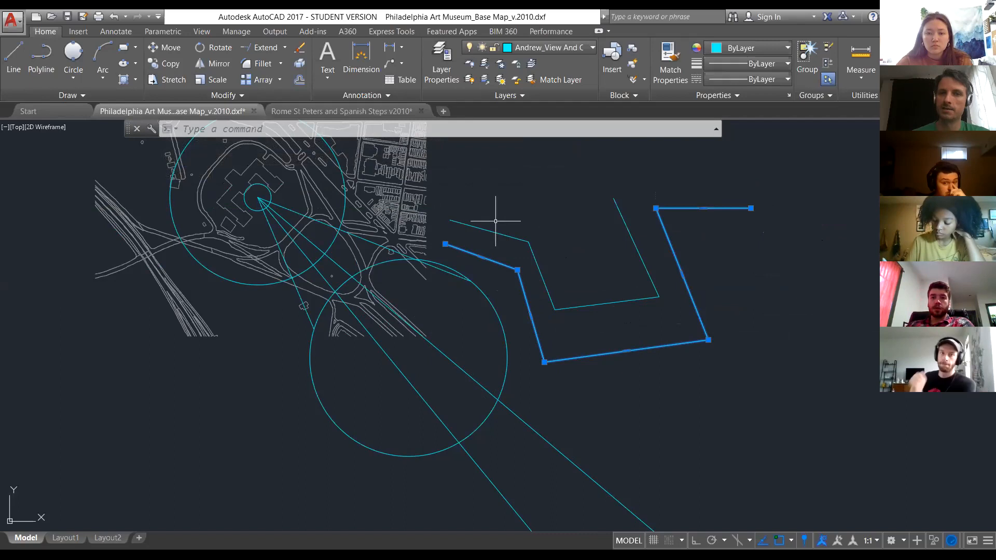
# Clear the selection, reselect the polyline at its long lower segment to examine it as one object, and deselect it.
pyautogui.press('Escape')
pyautogui.click(645, 347)
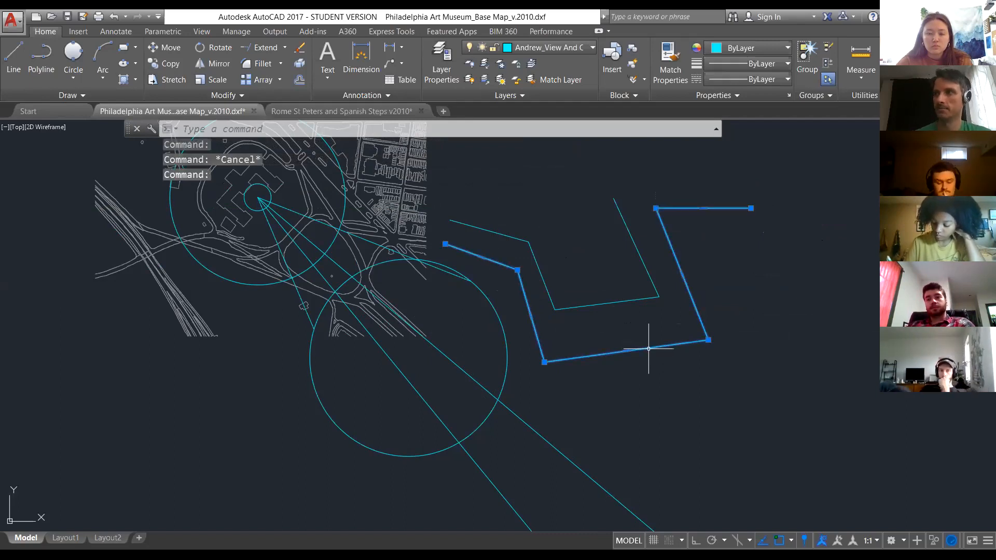
pyautogui.press('Escape')
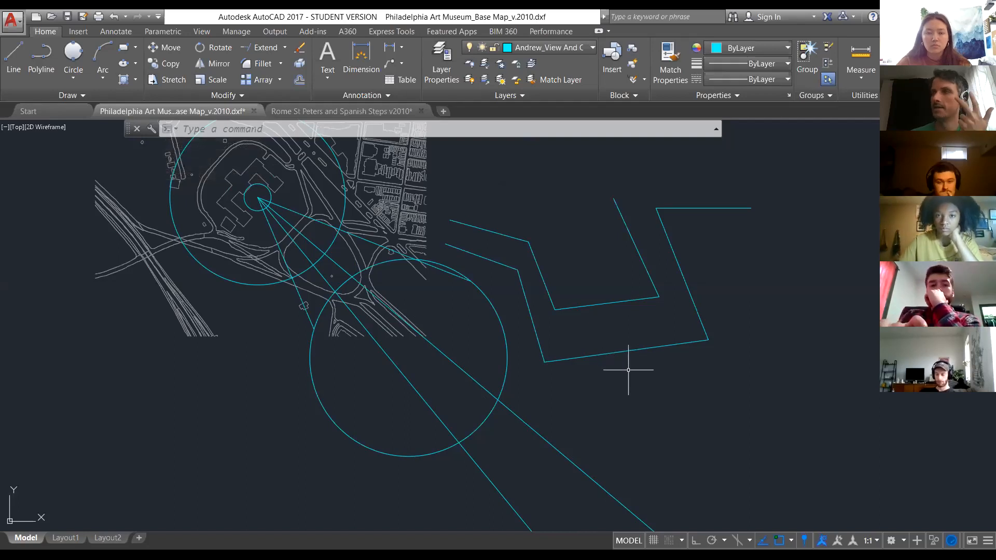
pyautogui.moveTo(222, 113)
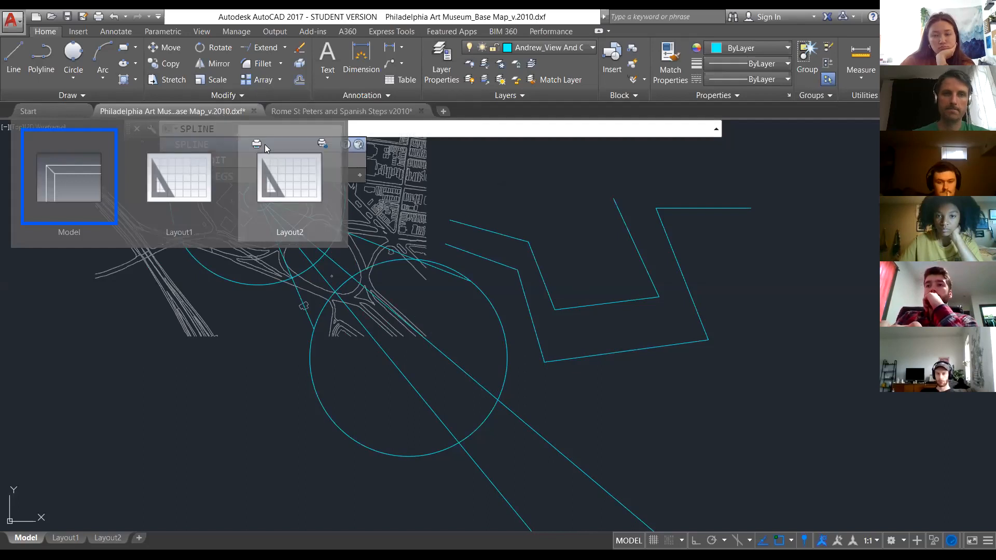
pyautogui.press('Return')
pyautogui.click(449, 191)
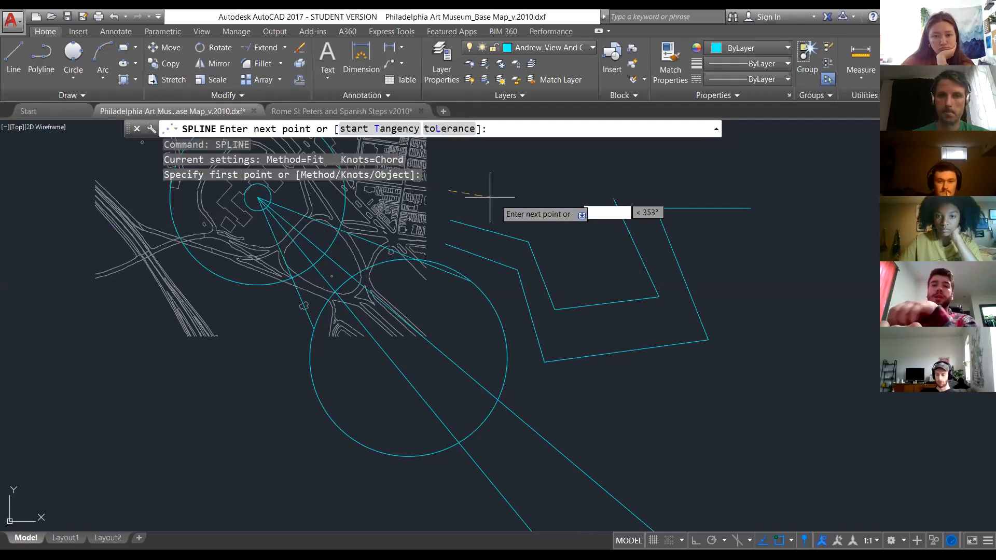
pyautogui.click(528, 213)
pyautogui.click(572, 283)
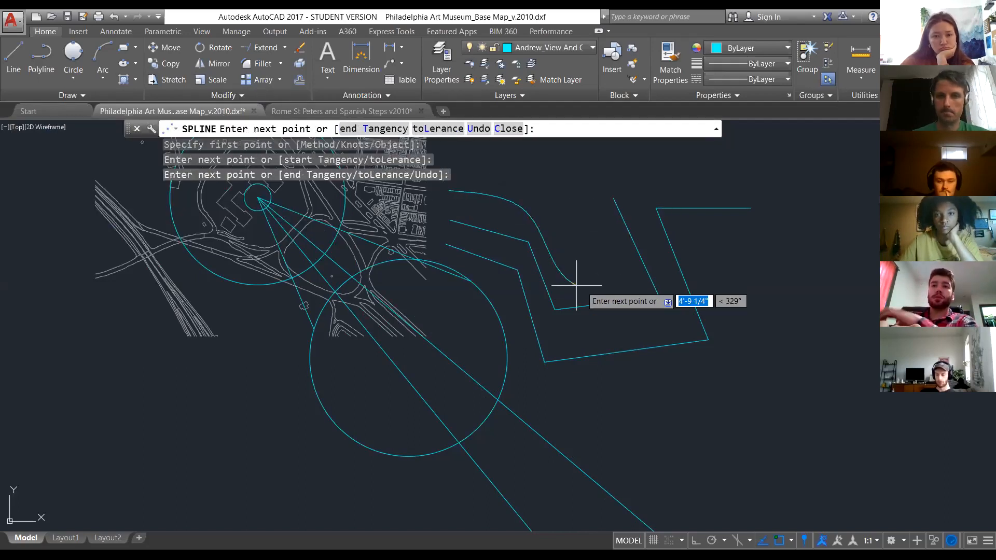
pyautogui.click(621, 275)
pyautogui.click(600, 216)
pyautogui.click(589, 173)
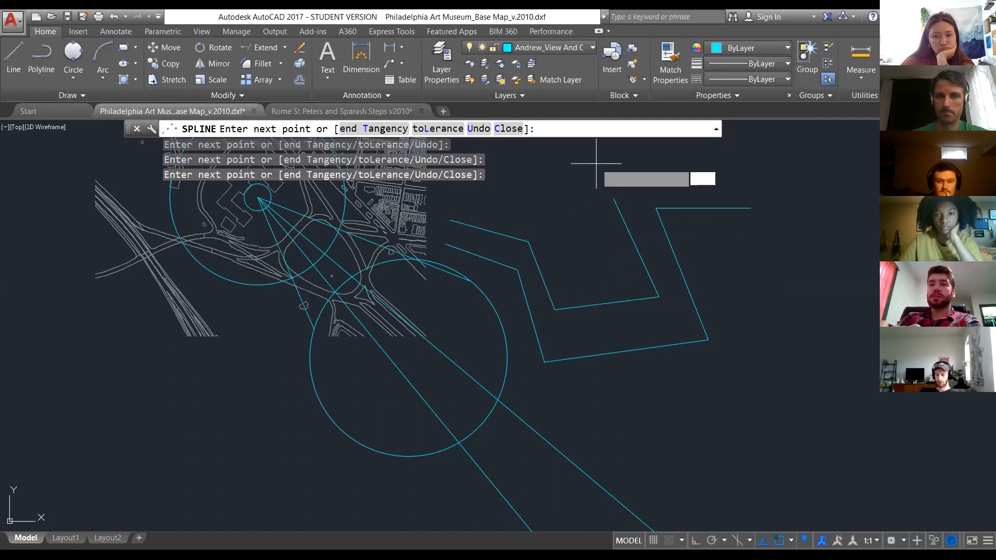
pyautogui.rightClick(649, 177)
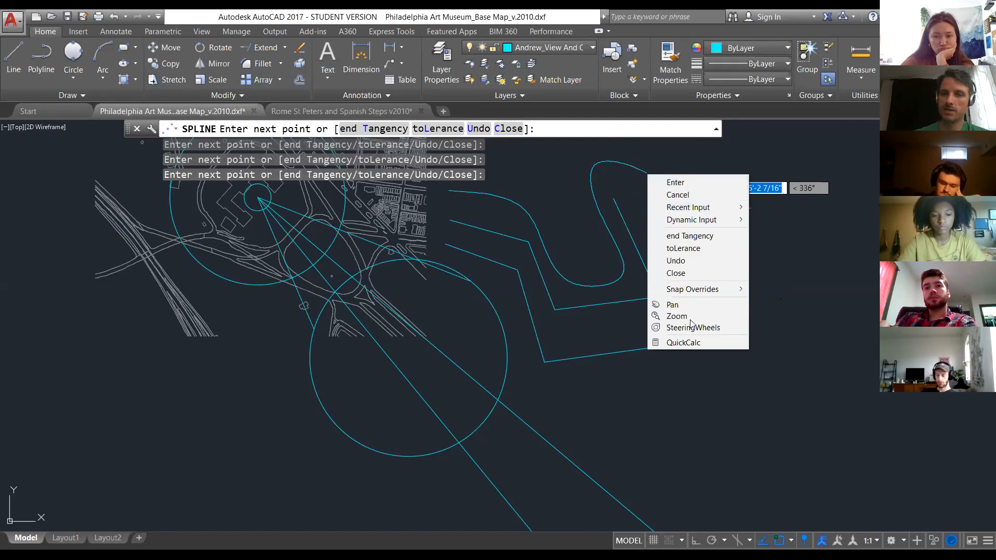
pyautogui.click(721, 195)
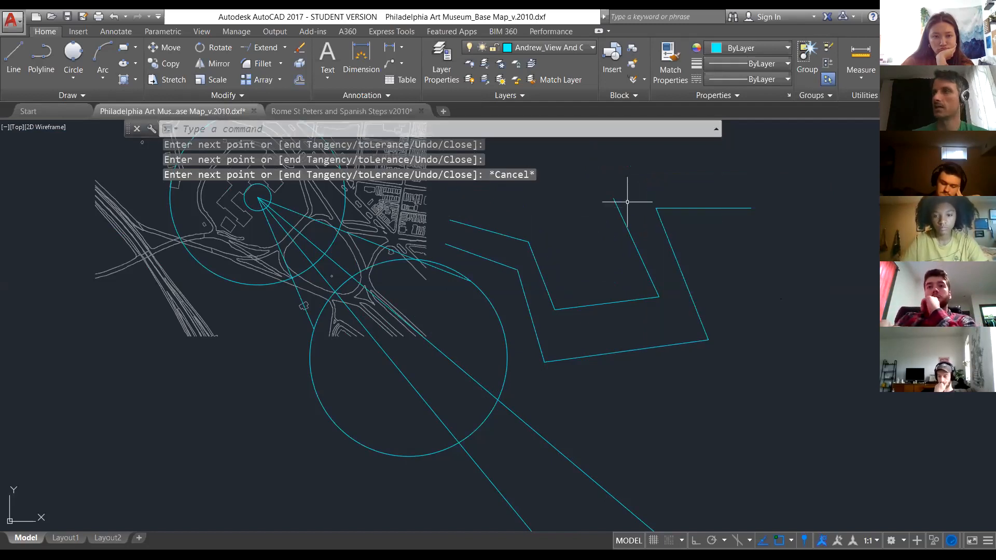
pyautogui.rightClick(552, 200)
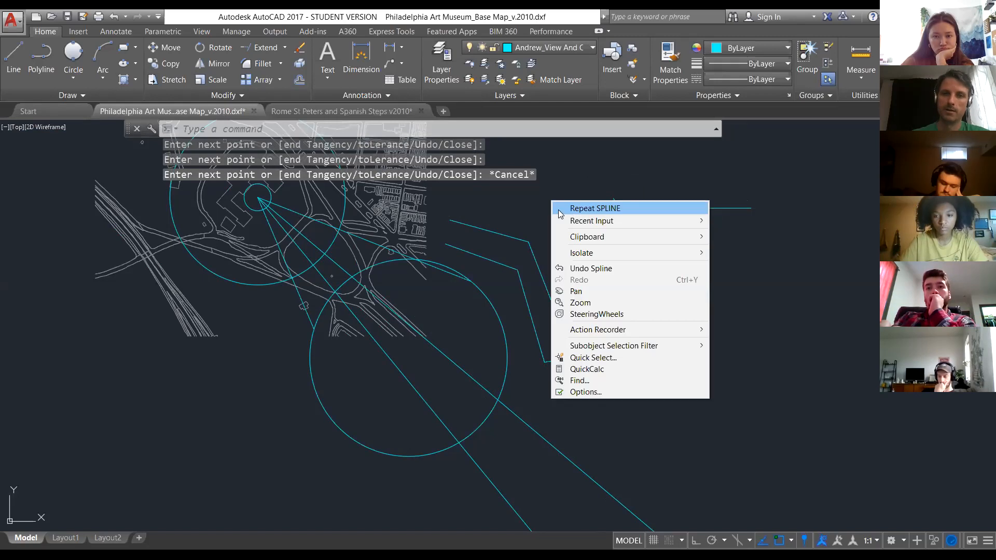
pyautogui.click(466, 193)
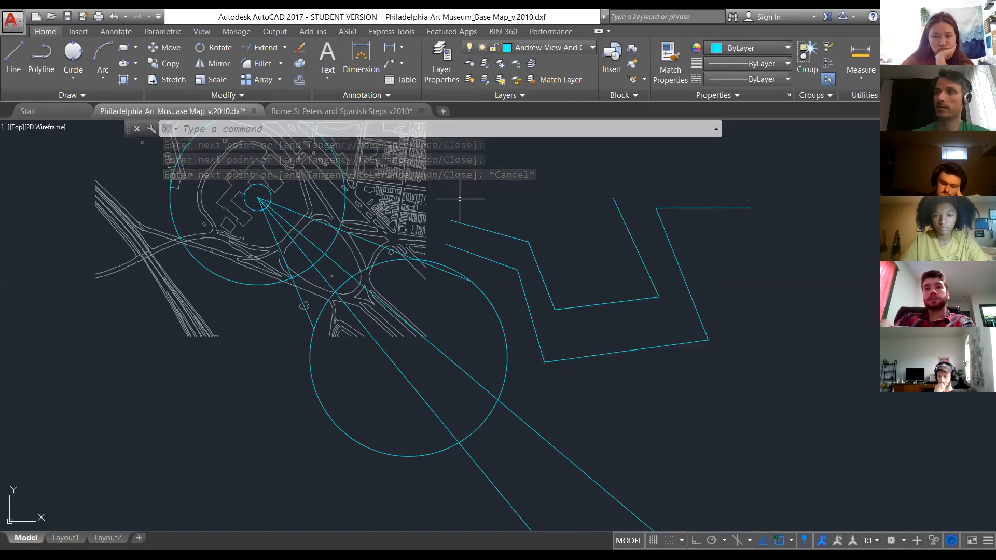
pyautogui.rightClick(460, 201)
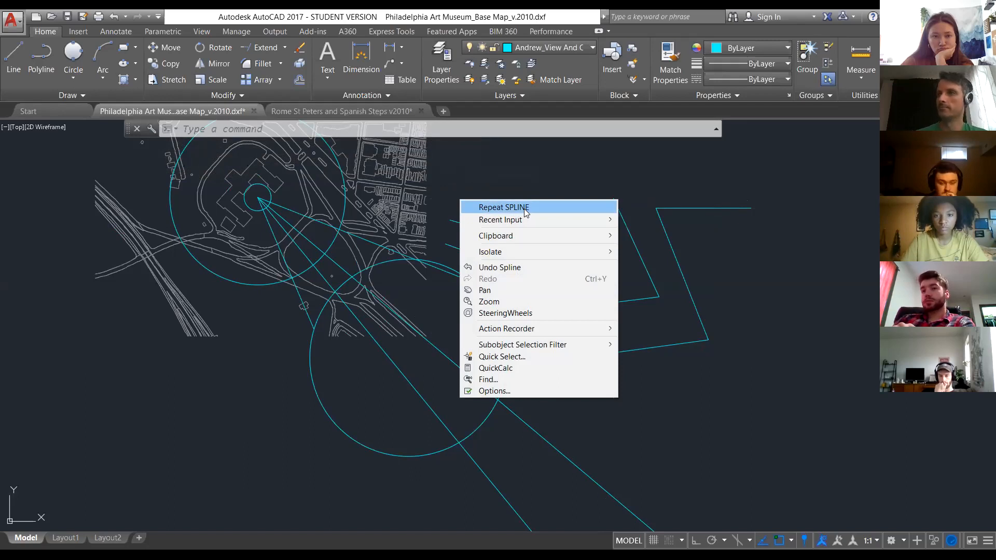
pyautogui.press('Escape')
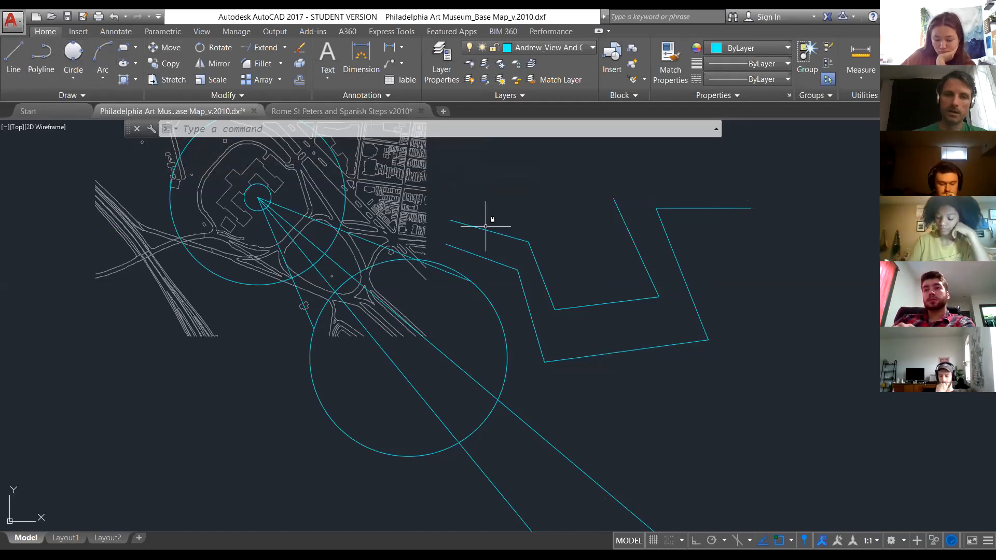
# Draw an open spline through nine fit points, winding north of the line chain and curling around the polyline's east end.
pyautogui.write('SPL')
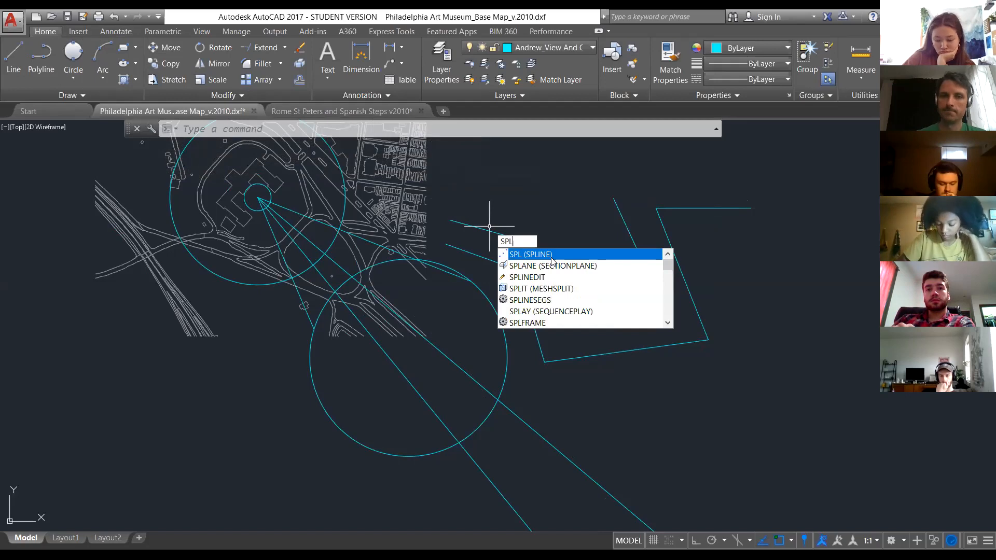
pyautogui.press('Return')
pyautogui.click(455, 206)
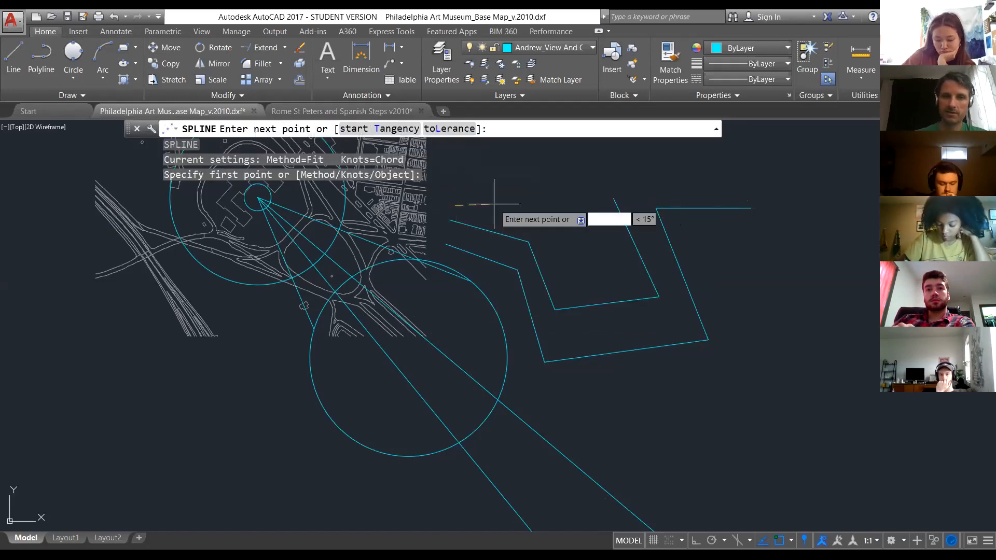
pyautogui.click(531, 223)
pyautogui.click(624, 277)
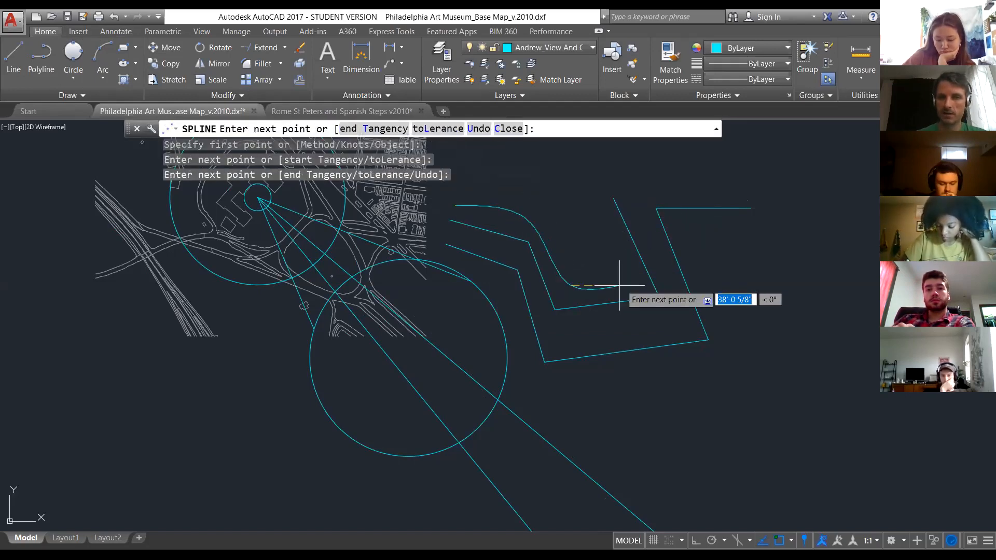
pyautogui.click(588, 211)
pyautogui.click(597, 176)
pyautogui.click(642, 166)
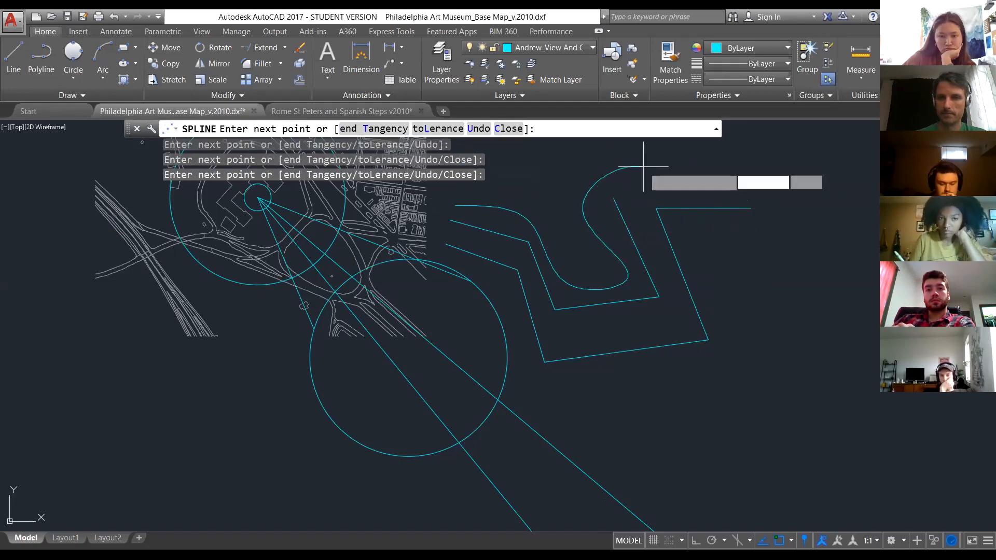
pyautogui.click(777, 189)
pyautogui.click(760, 272)
pyautogui.click(701, 253)
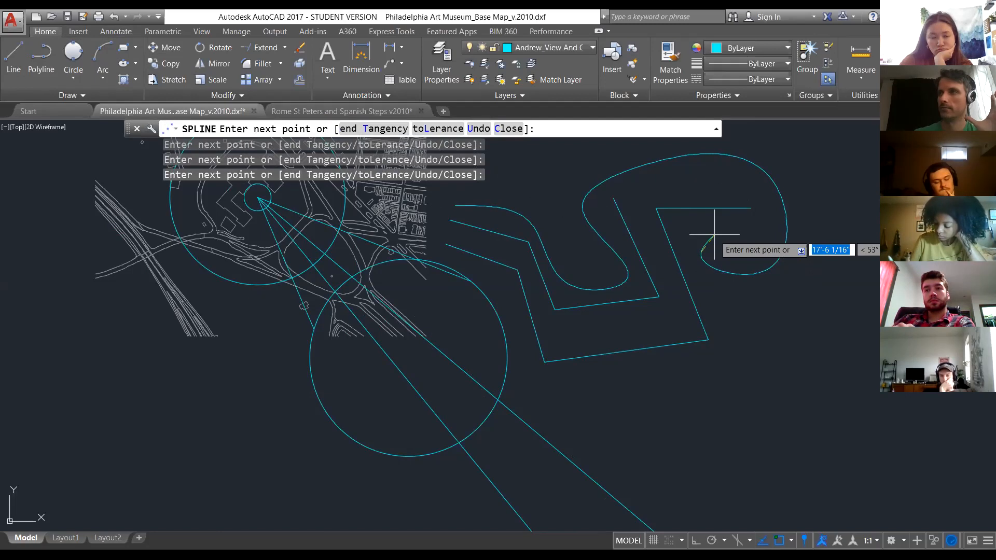
pyautogui.rightClick(714, 234)
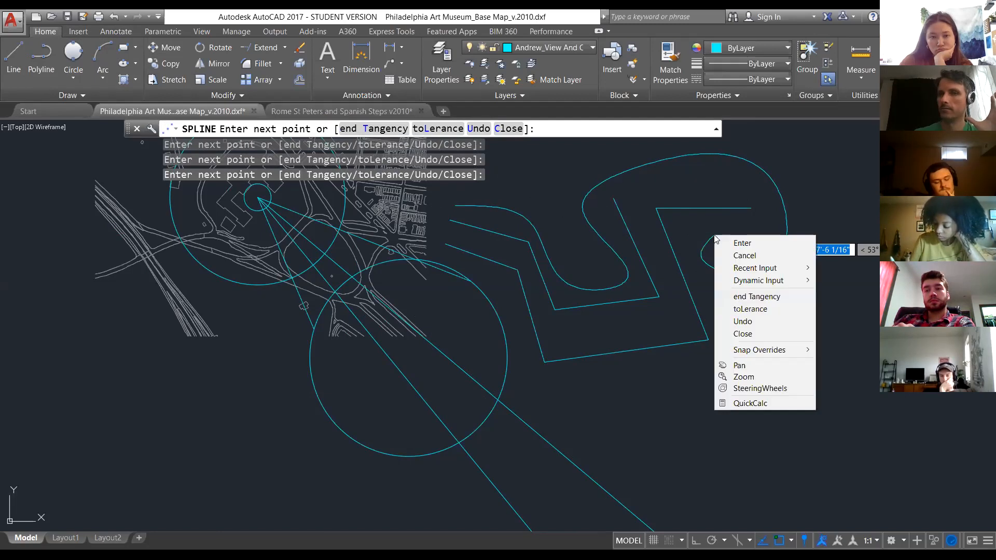
pyautogui.click(743, 243)
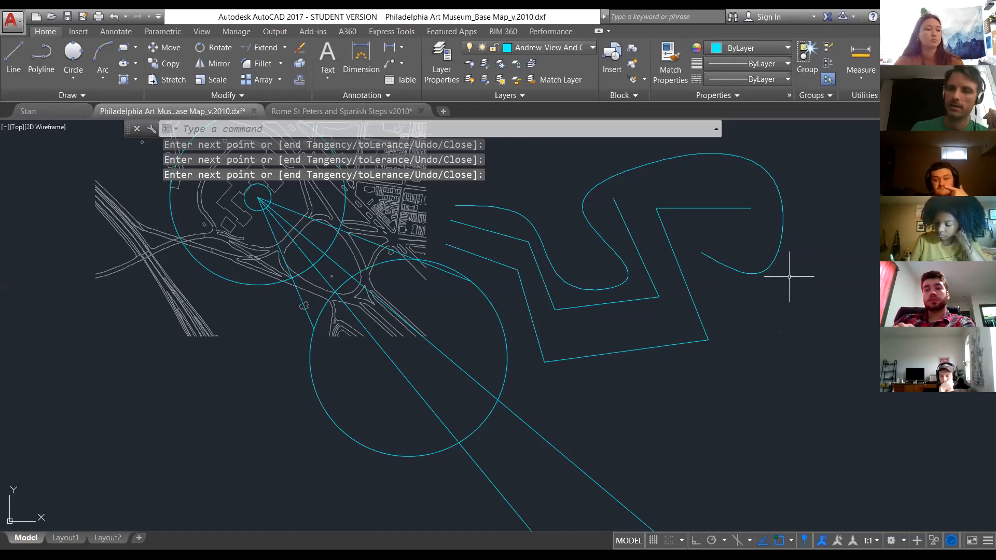
# Move the last segment of the line chain a short distance northeast, detaching it from the rest of the chain.
pyautogui.click(636, 248)
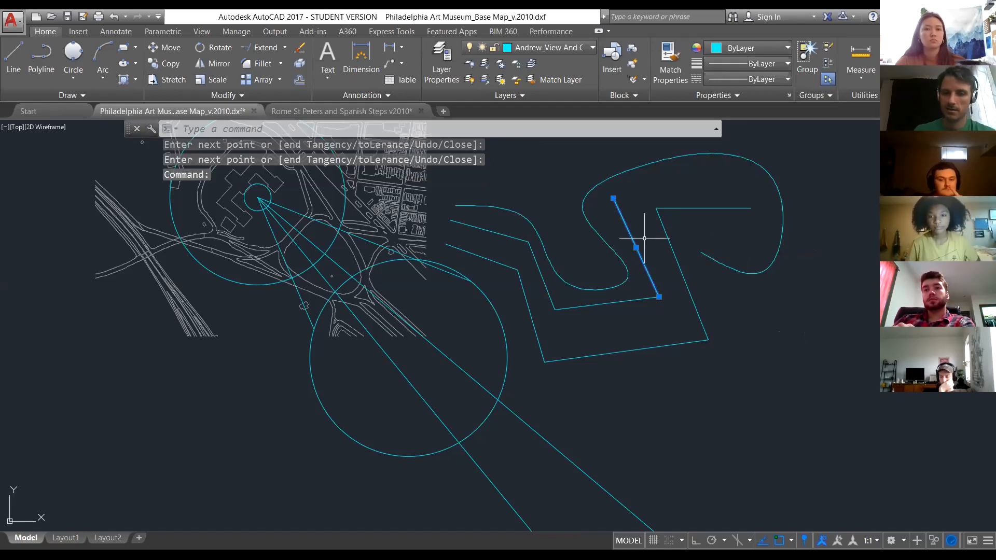
pyautogui.write('m')
pyautogui.press('Return')
pyautogui.click(643, 240)
pyautogui.click(657, 224)
pyautogui.press('Escape')
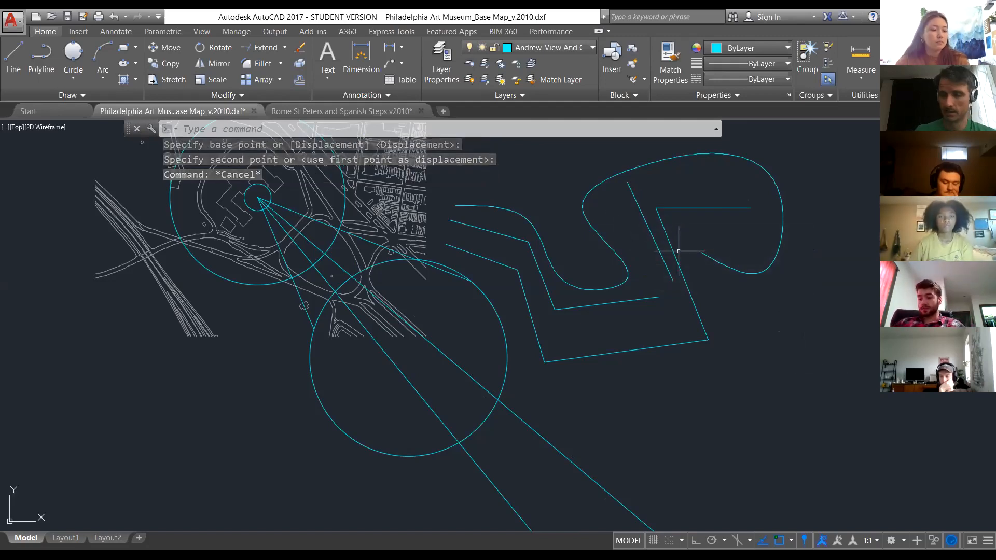
# Select the spline and stretch its final fit point first far east, then to a spot southeast of the polyline's lower corner.
pyautogui.click(679, 155)
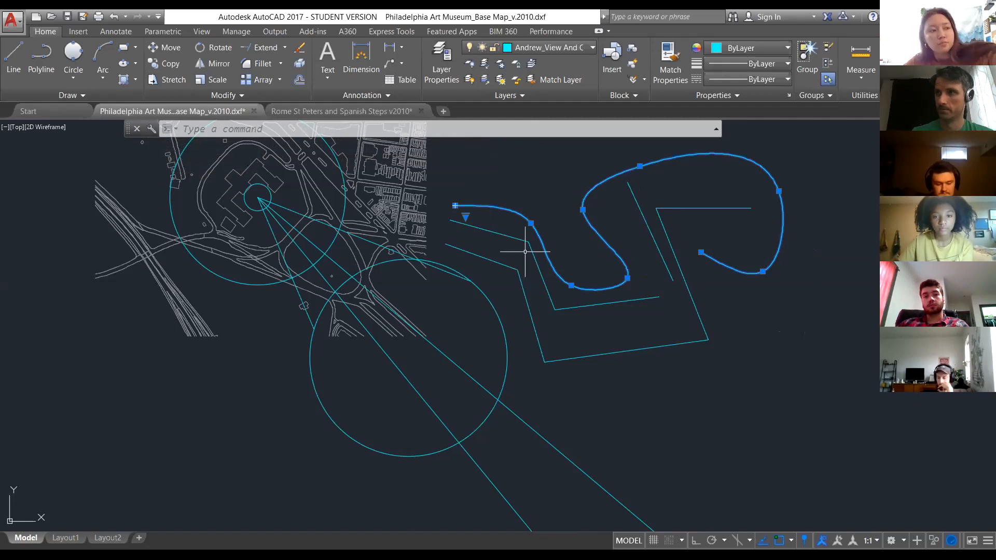
pyautogui.click(701, 253)
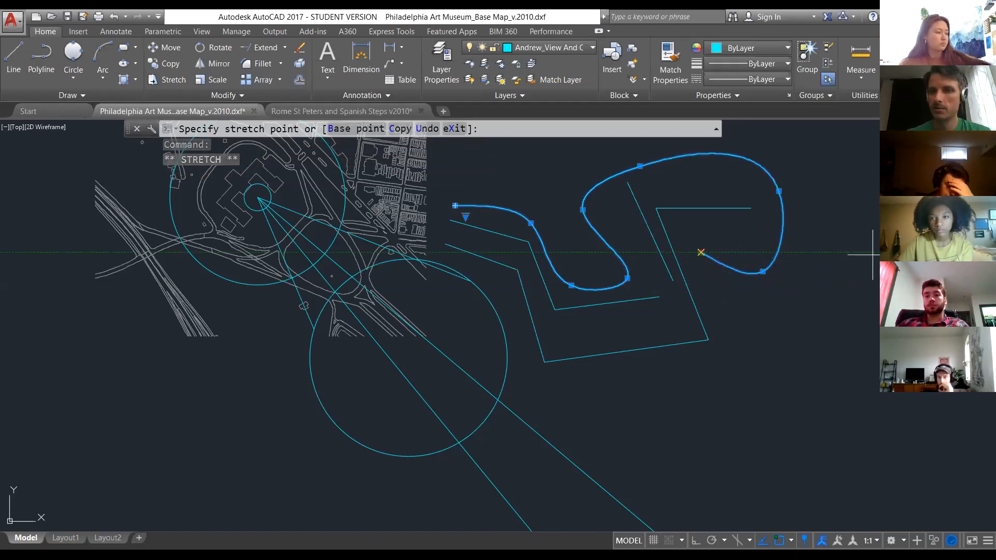
pyautogui.click(875, 227)
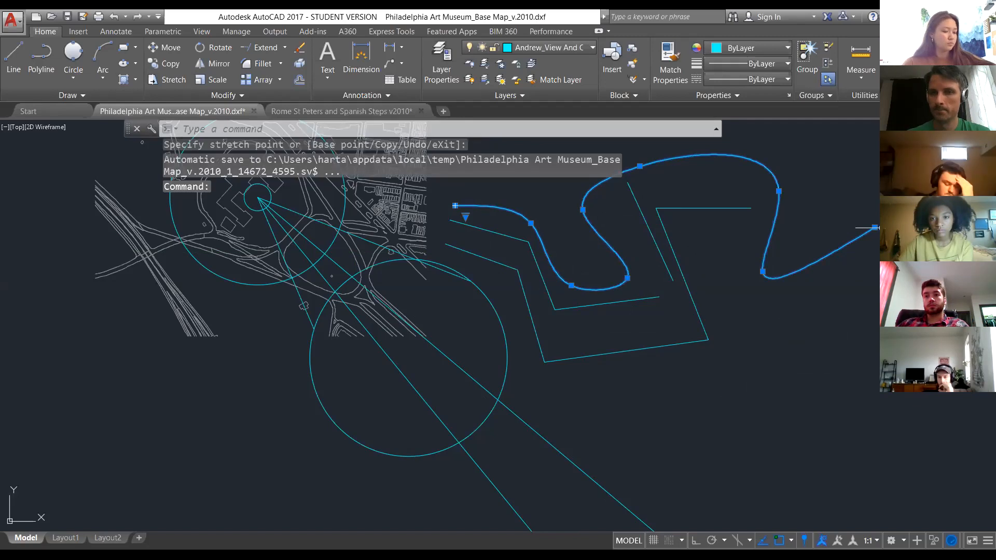
pyautogui.click(874, 227)
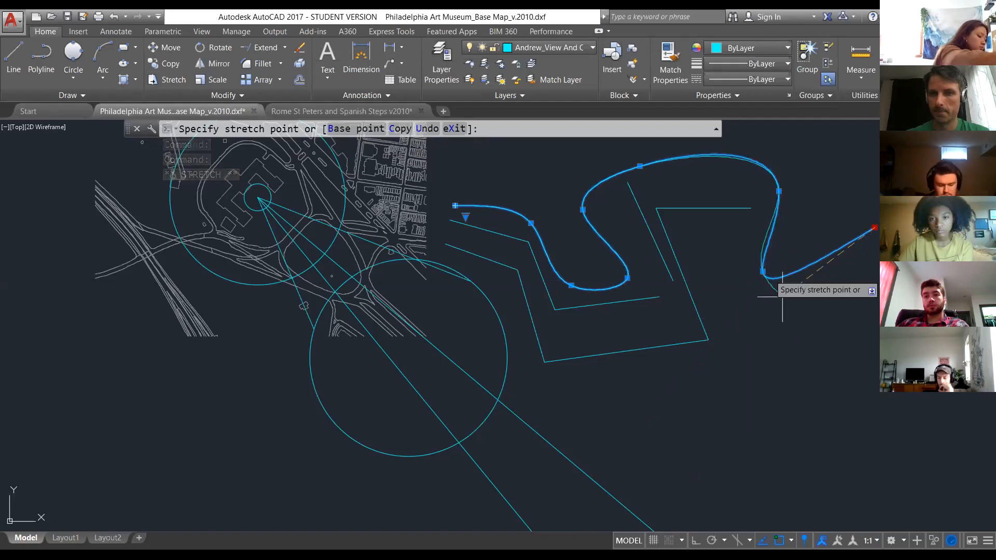
pyautogui.click(820, 393)
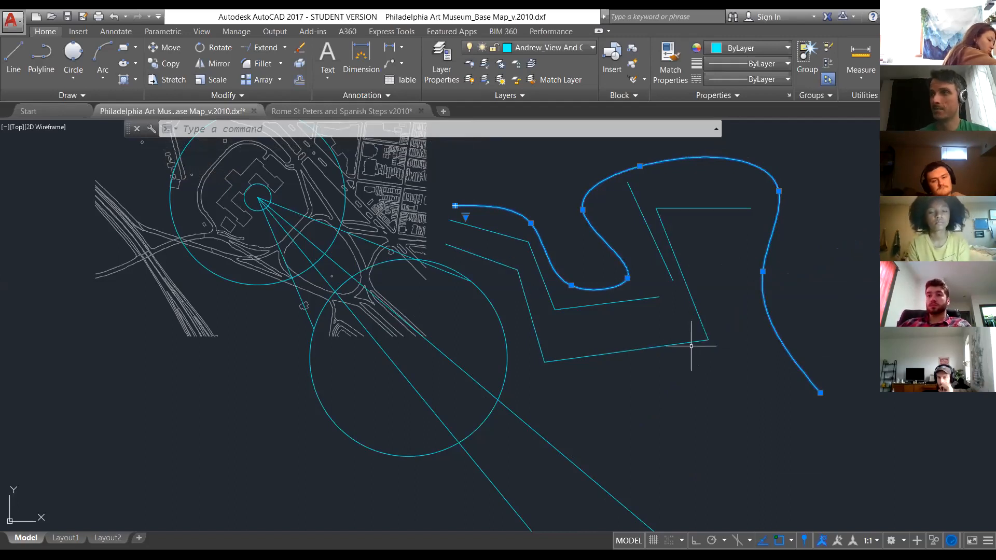
# Stretch the polyline's southeast vertex outward until its lower segment is nearly horizontal, and test the adjoining segment's midpoint grip without displacing it.
pyautogui.click(700, 317)
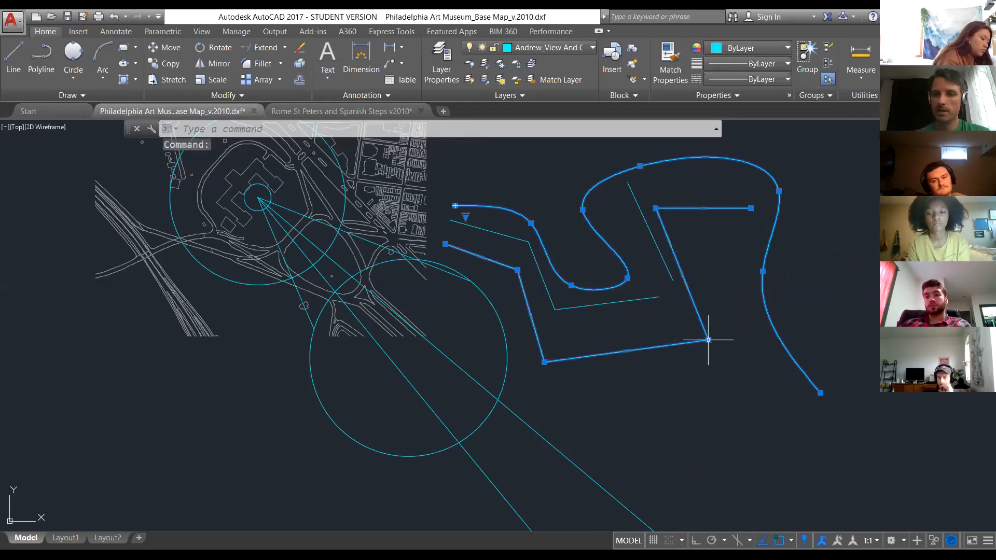
pyautogui.click(708, 340)
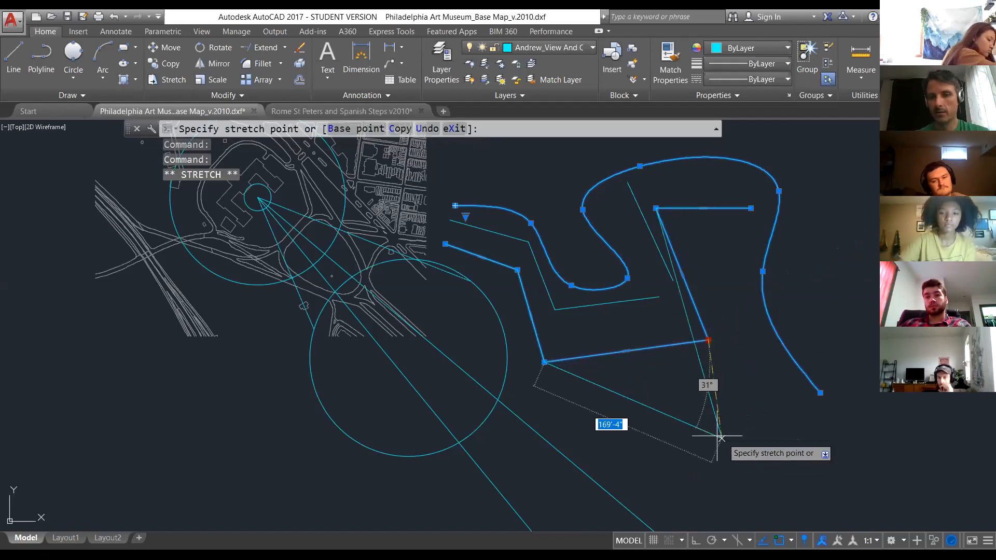
pyautogui.click(768, 363)
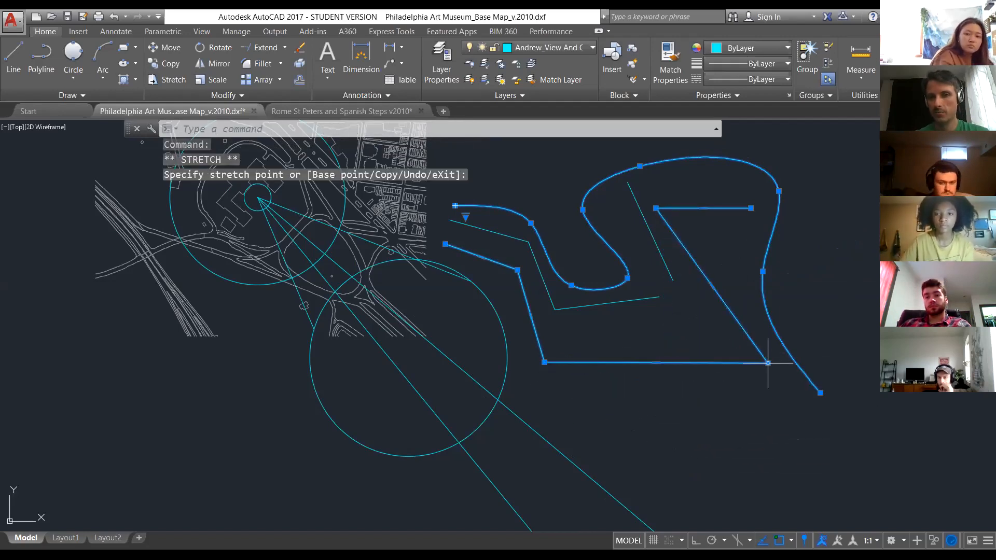
pyautogui.click(711, 285)
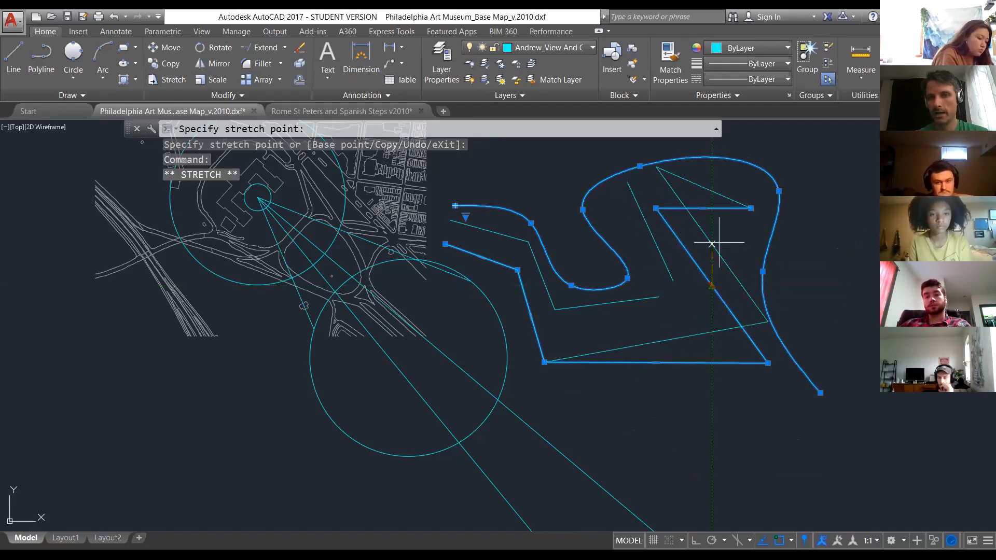
pyautogui.click(713, 286)
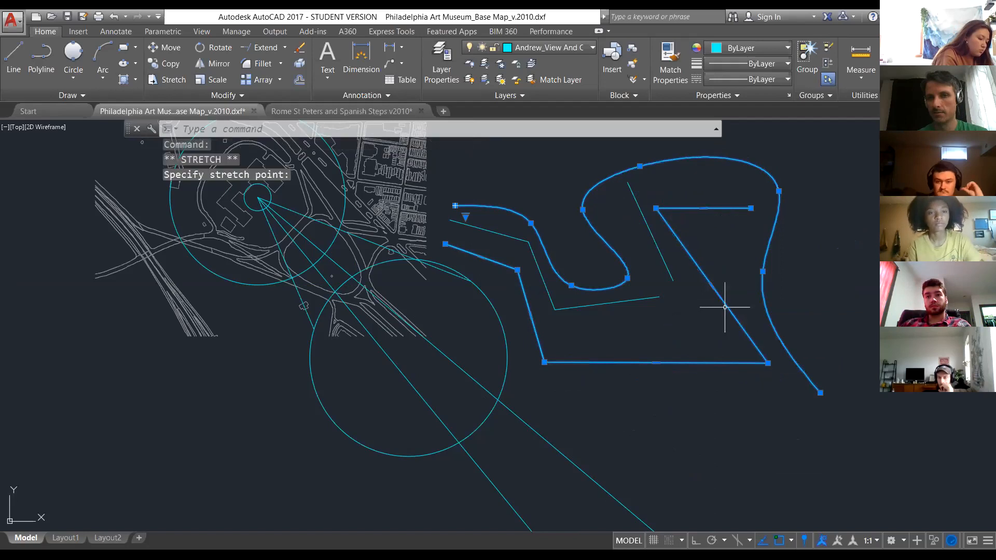
# Select the chain's third line, stretch its west endpoint away and back, and move the whole line southeast by its midpoint.
pyautogui.click(659, 286)
pyautogui.click(649, 297)
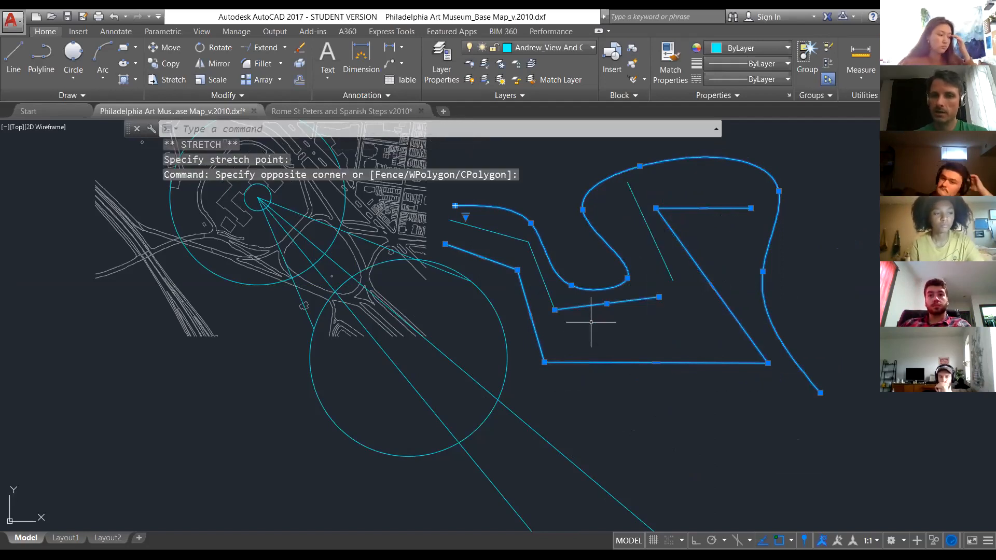
pyautogui.click(555, 310)
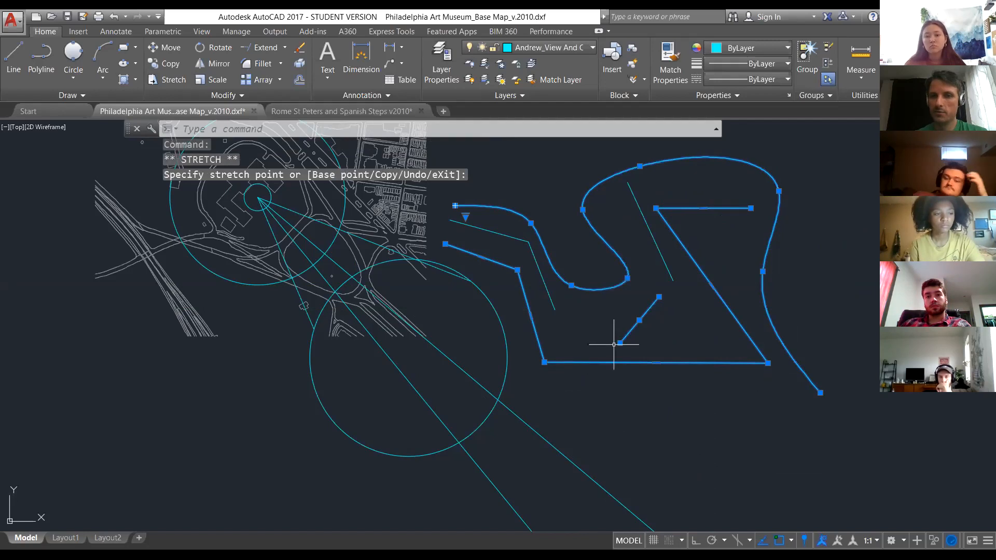
pyautogui.click(555, 309)
pyautogui.click(607, 304)
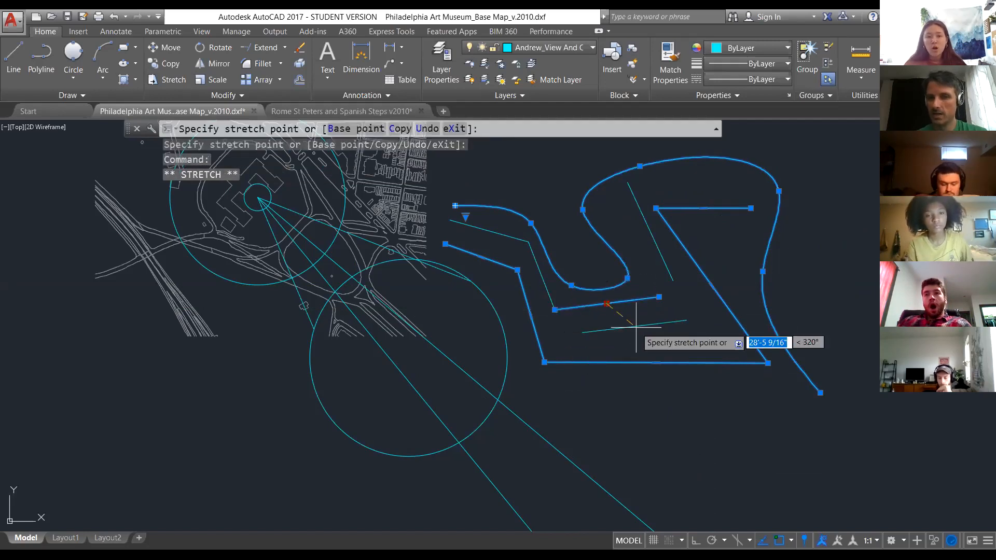
pyautogui.click(645, 330)
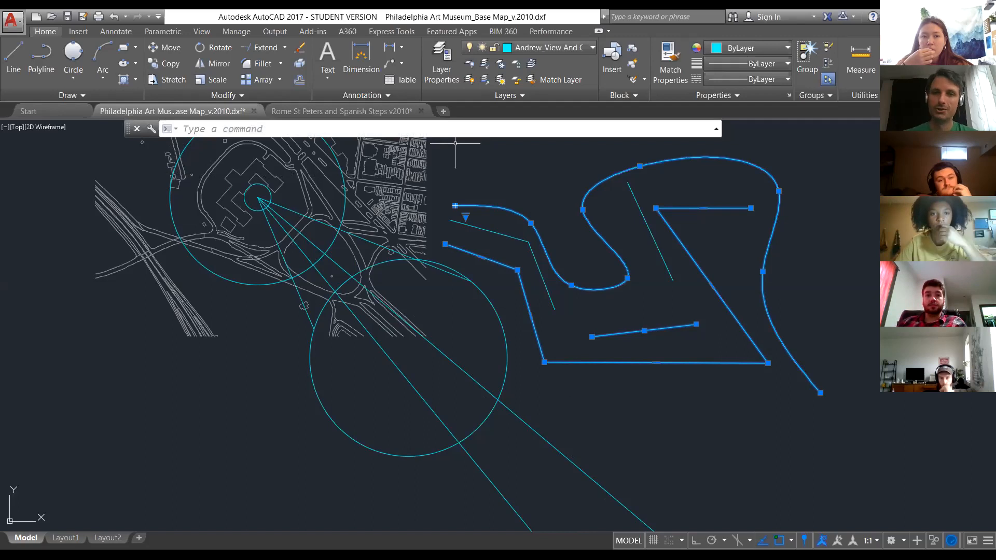
# Release the current selection and delete the polyline that zigzags below the spline.
pyautogui.press('Escape')
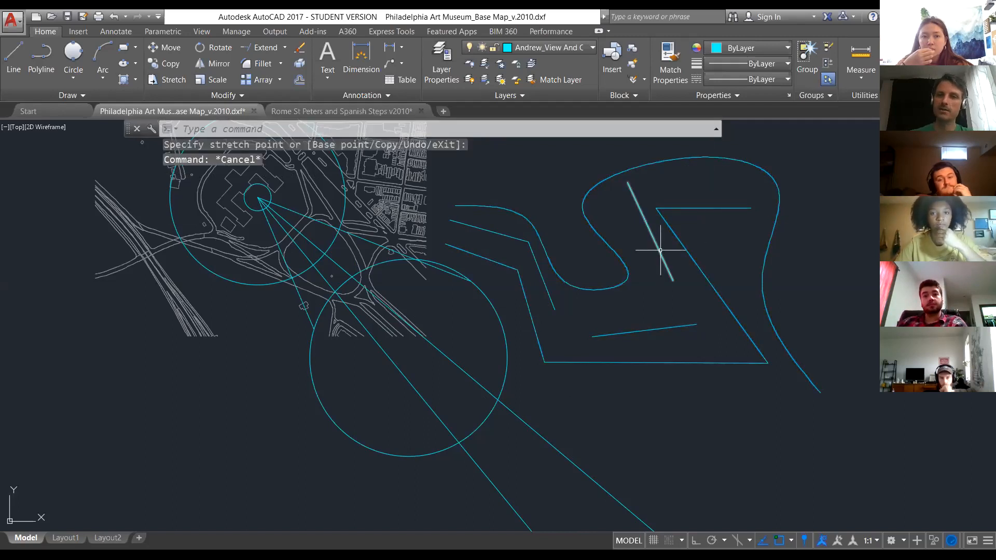
pyautogui.click(695, 263)
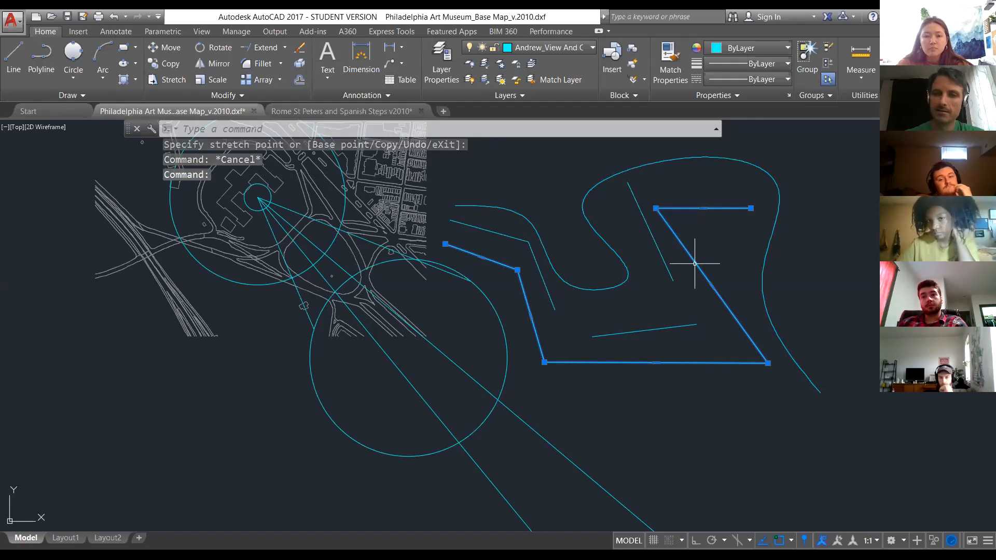
pyautogui.press('Delete')
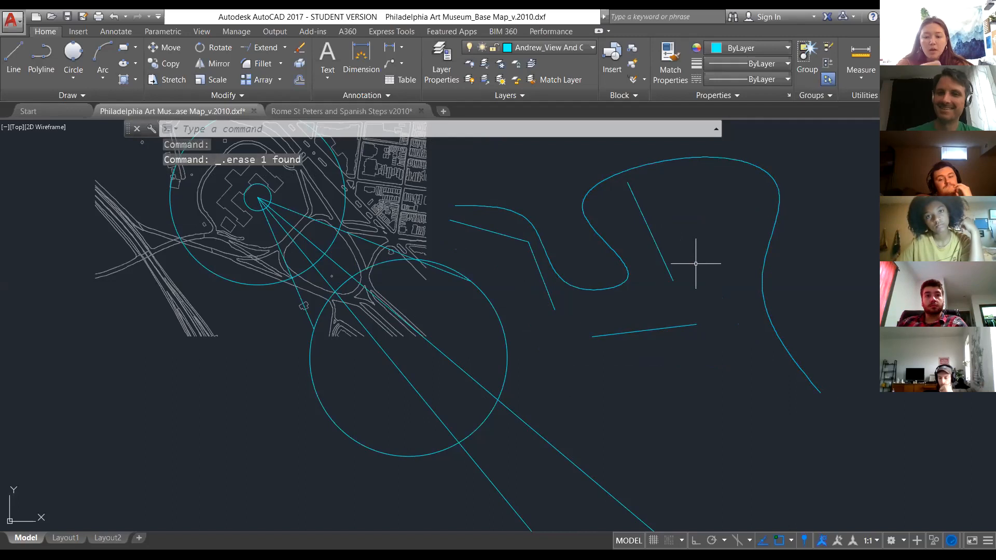
pyautogui.press('Escape')
# Select the four separate lines one by one, and release the selection.
pyautogui.click(545, 290)
pyautogui.press('Escape')
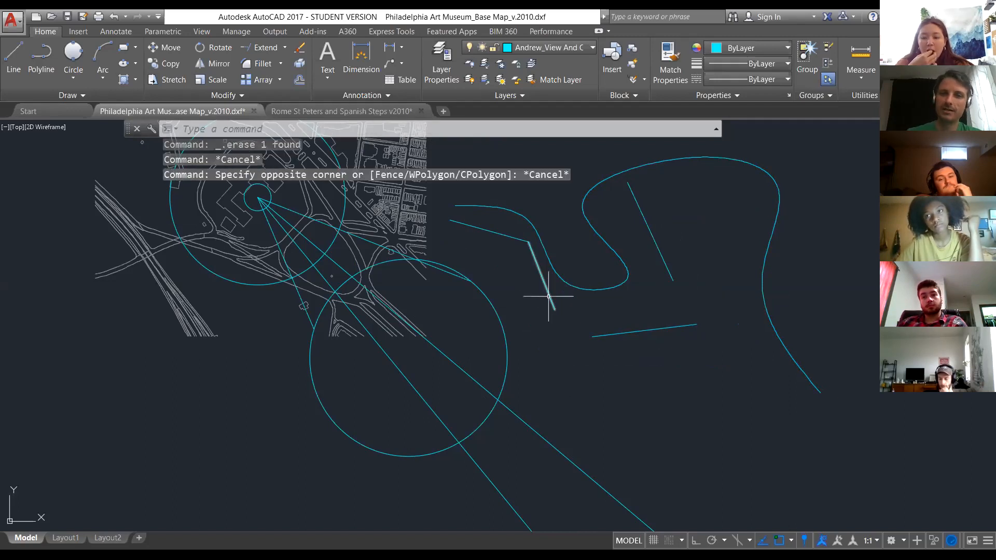
pyautogui.click(661, 250)
pyautogui.click(667, 328)
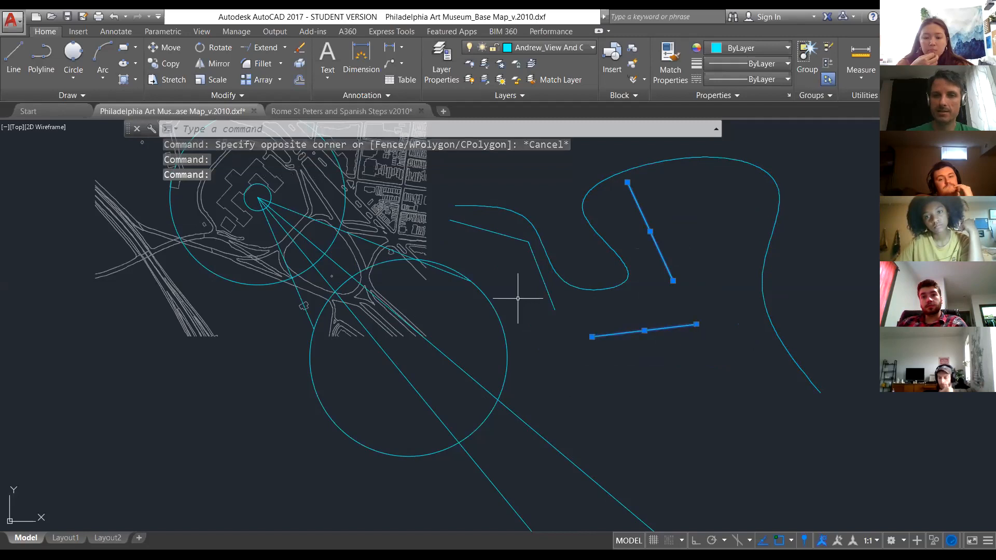
pyautogui.click(541, 278)
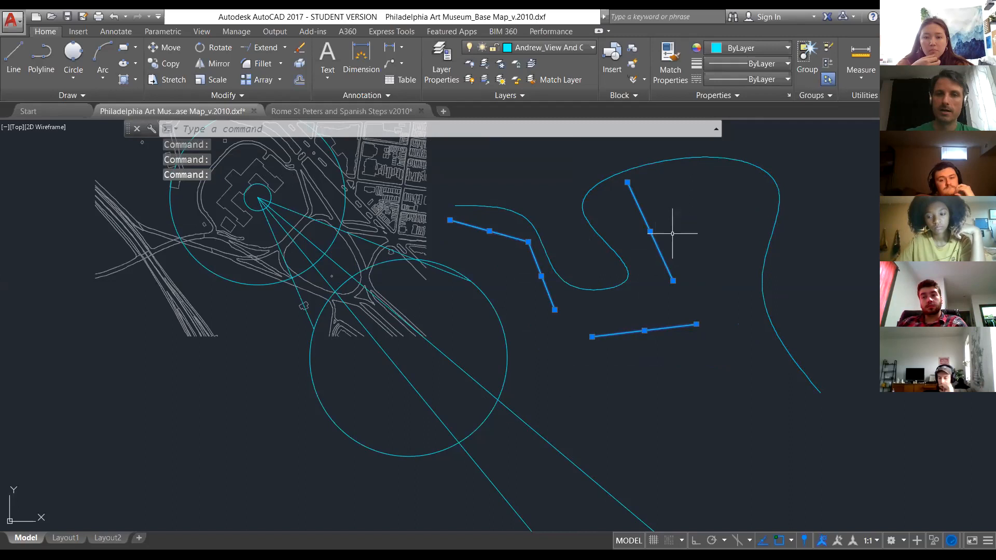
pyautogui.press('Escape')
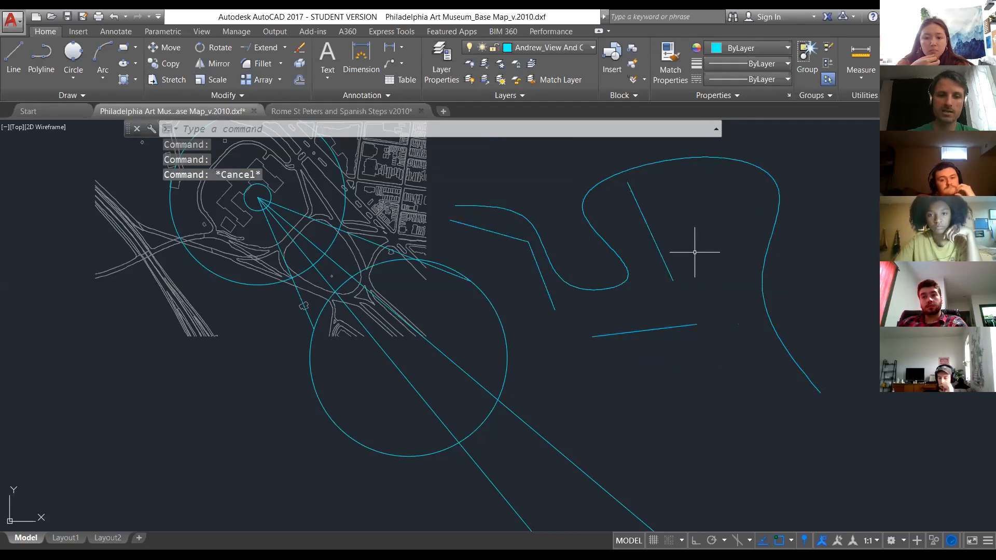
# Erase the four separate lines around the spline with the ERASE command, leaving the spline in place.
pyautogui.write('ERASE')
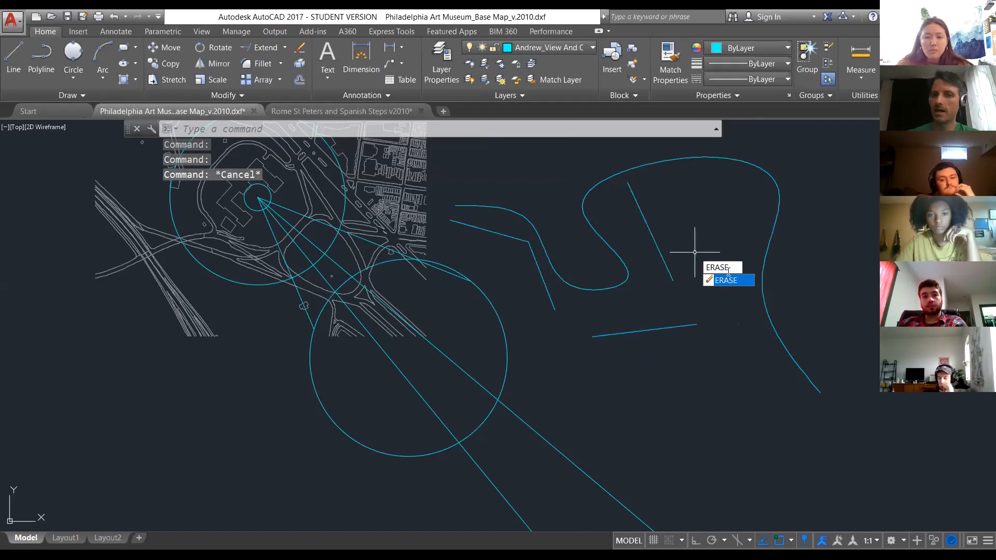
pyautogui.press('Return')
pyautogui.click(659, 254)
pyautogui.click(657, 330)
pyautogui.click(548, 292)
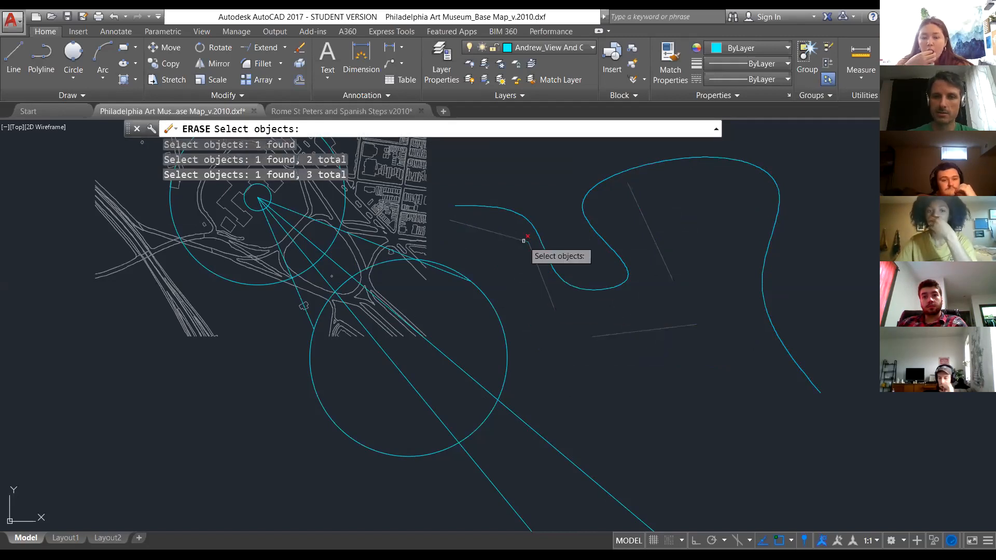
pyautogui.click(524, 239)
pyautogui.press('Return')
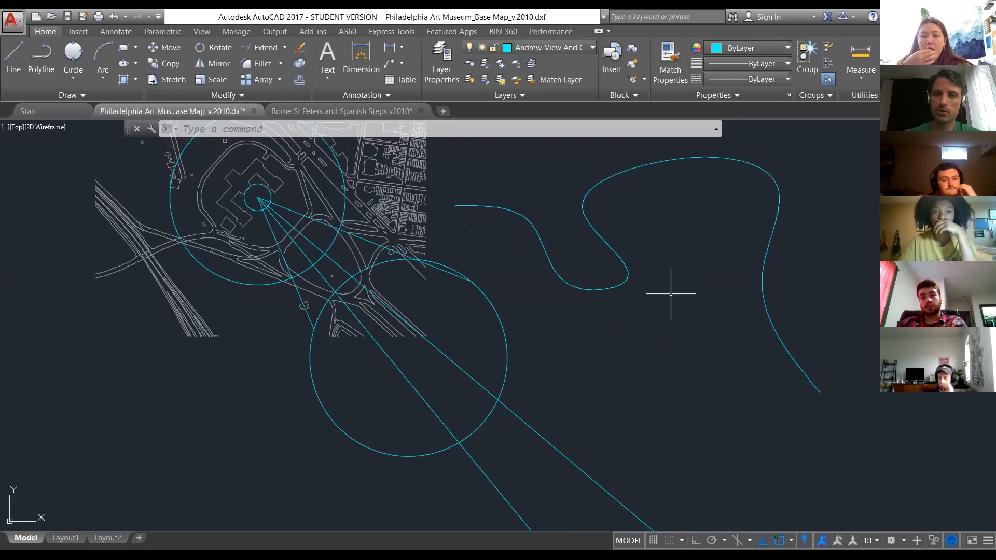
# Draw a long tangled chain of connected, crossing line segments inside the spline's large loop with the Line command.
pyautogui.write('l')
pyautogui.press('Return')
pyautogui.click(669, 254)
pyautogui.click(680, 340)
pyautogui.click(581, 359)
pyautogui.click(558, 327)
pyautogui.click(548, 302)
pyautogui.click(583, 268)
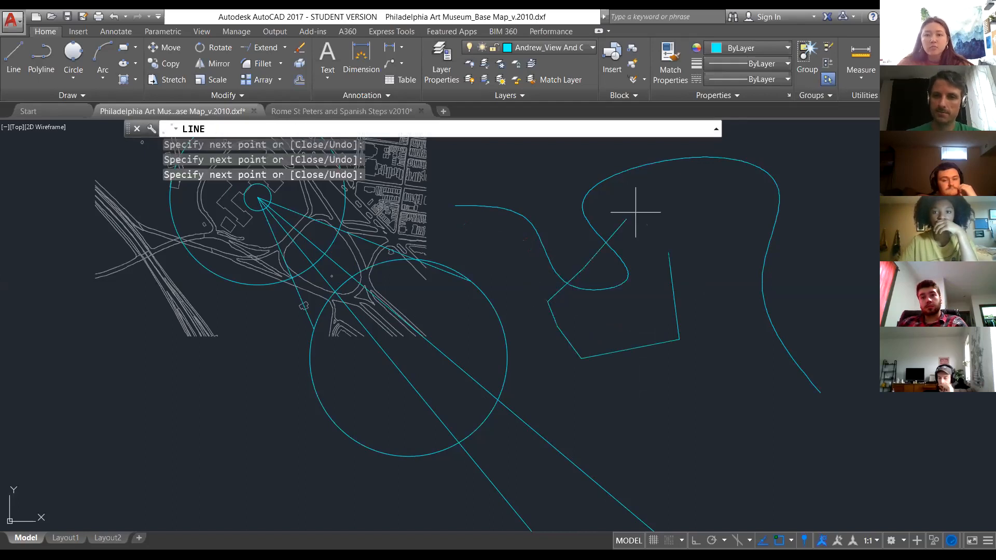
pyautogui.click(706, 249)
pyautogui.click(704, 287)
pyautogui.click(689, 347)
pyautogui.click(654, 386)
pyautogui.click(637, 355)
pyautogui.click(626, 318)
pyautogui.click(693, 335)
pyautogui.click(724, 337)
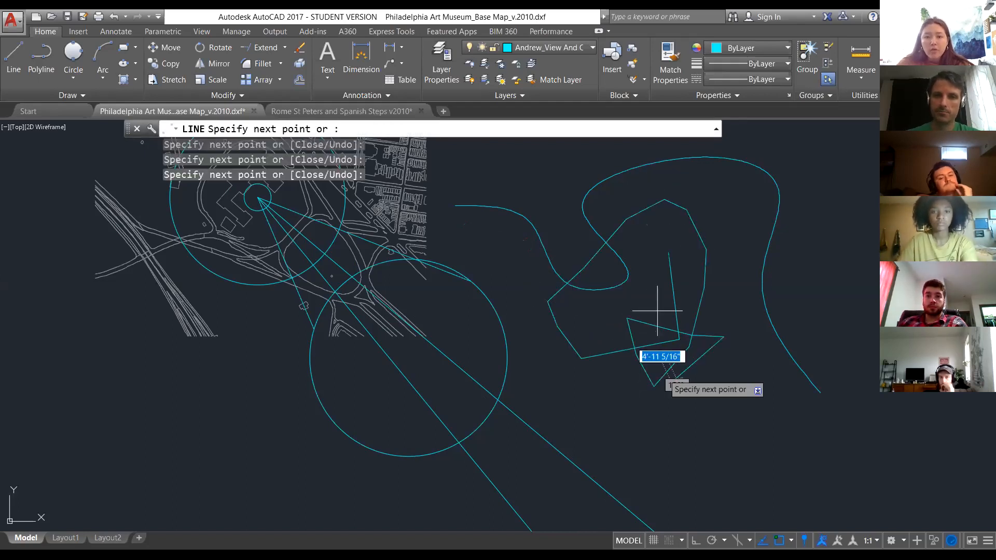
pyautogui.click(598, 275)
pyautogui.click(613, 352)
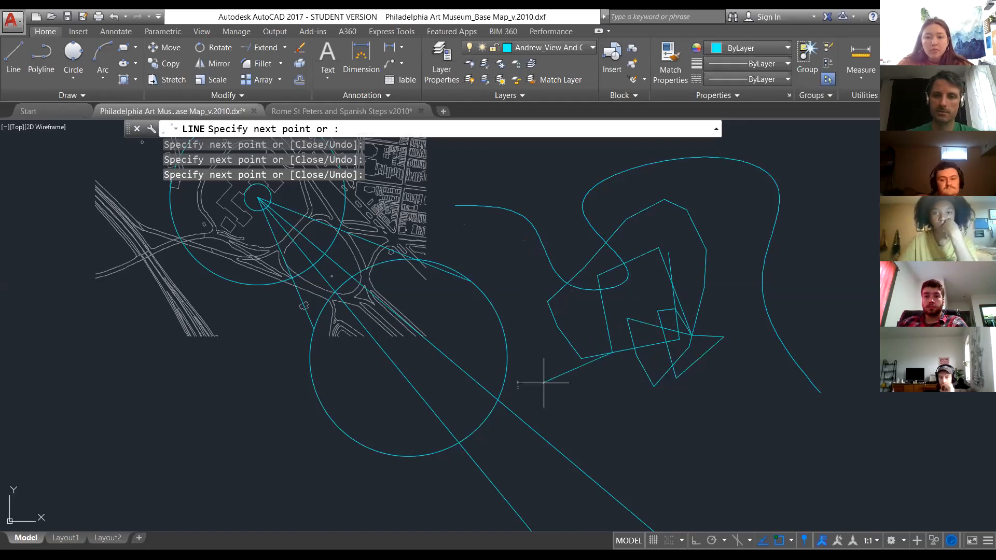
pyautogui.click(544, 383)
pyautogui.click(564, 298)
pyautogui.click(690, 338)
pyautogui.press('Escape')
pyautogui.press('Escape')
pyautogui.press('Escape')
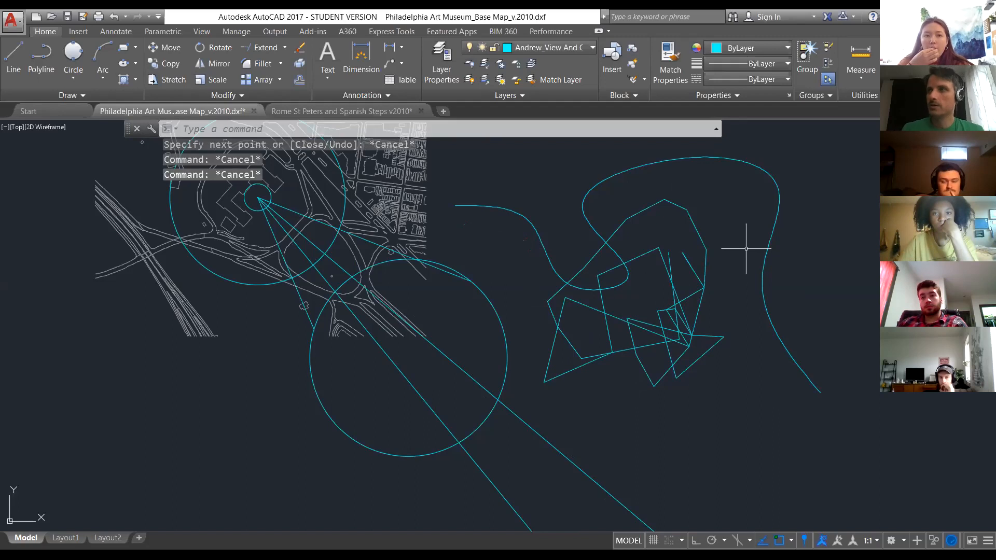
# Select three adjoining segments along the top of the line tangle individually, and release them.
pyautogui.click(644, 208)
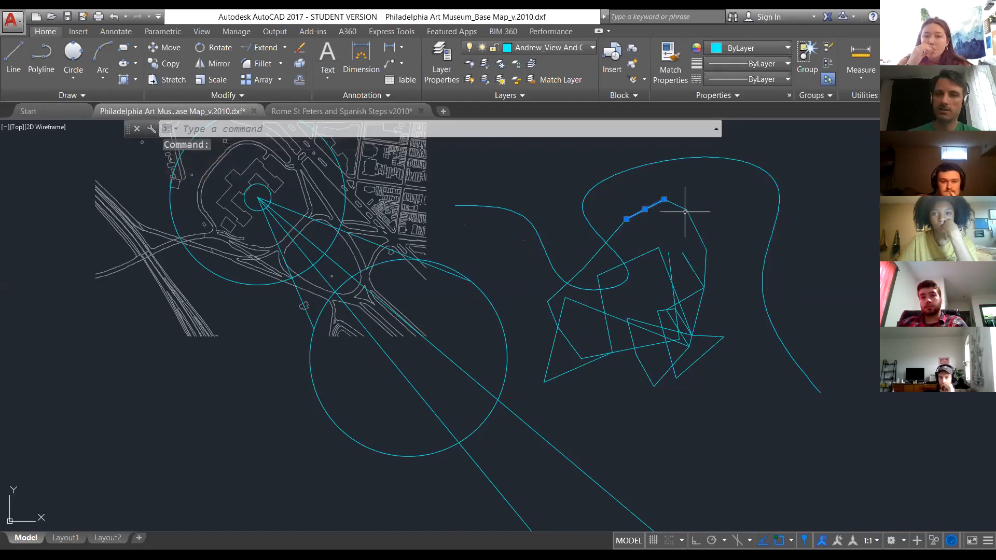
pyautogui.click(677, 205)
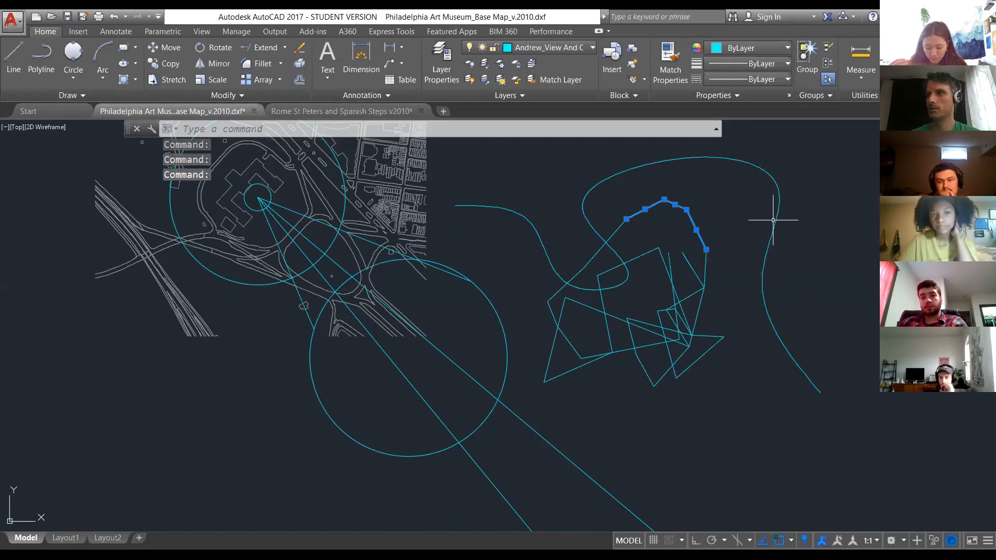
pyautogui.press('Escape')
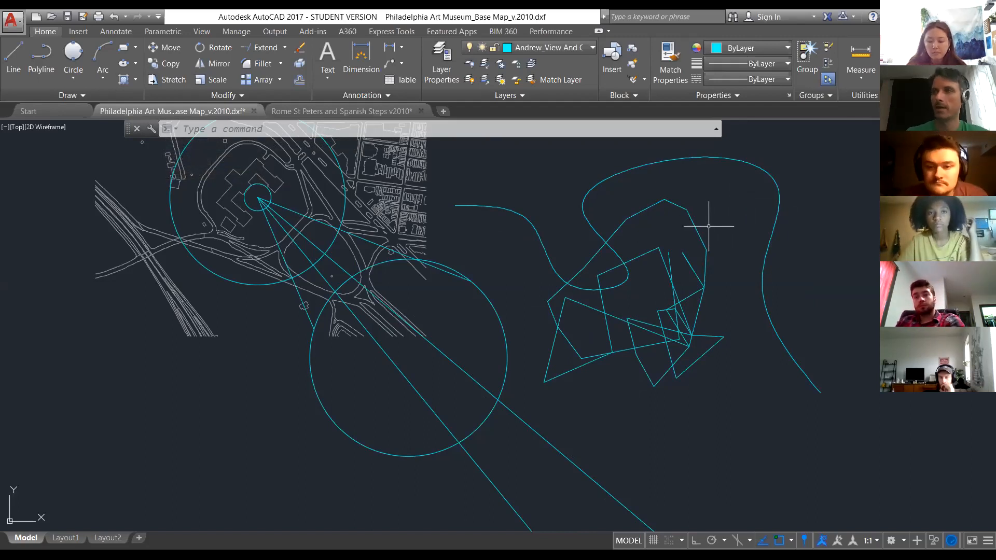
# Delete the eastern part of the line tangle using a crossing lasso selection.
pyautogui.moveTo(743, 217)
pyautogui.mouseDown()
pyautogui.moveTo(669, 223)
pyautogui.moveTo(615, 333)
pyautogui.moveTo(635, 410)
pyautogui.moveTo(715, 439)
pyautogui.moveTo(756, 407)
pyautogui.moveTo(762, 383)
pyautogui.moveTo(743, 300)
pyautogui.mouseUp()
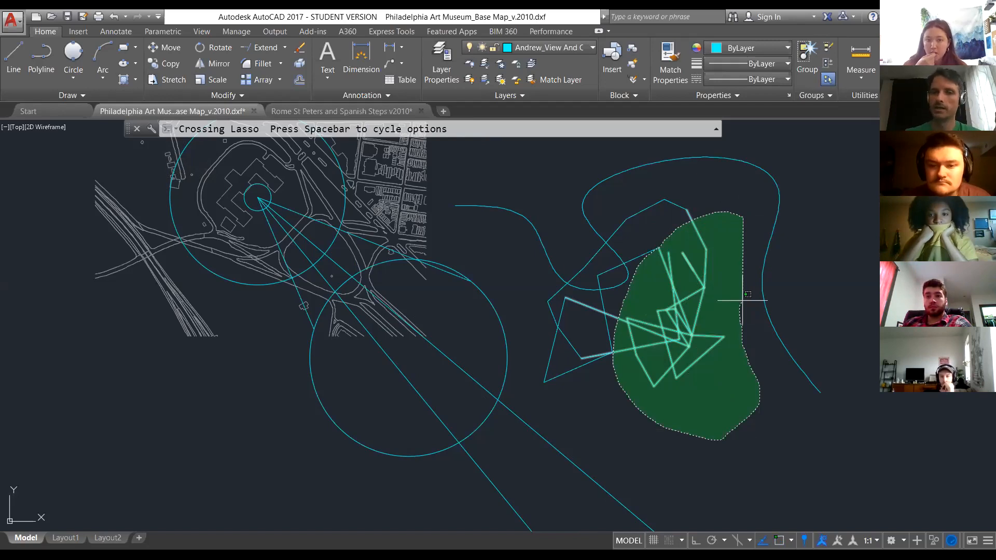
pyautogui.moveTo(743, 300); pyautogui.dragTo(741, 297)
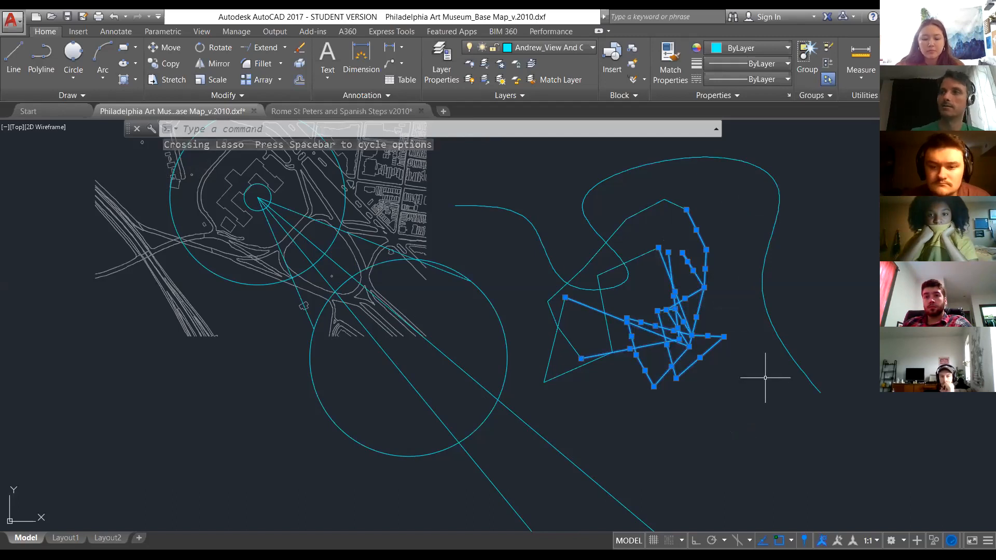
pyautogui.press('Delete')
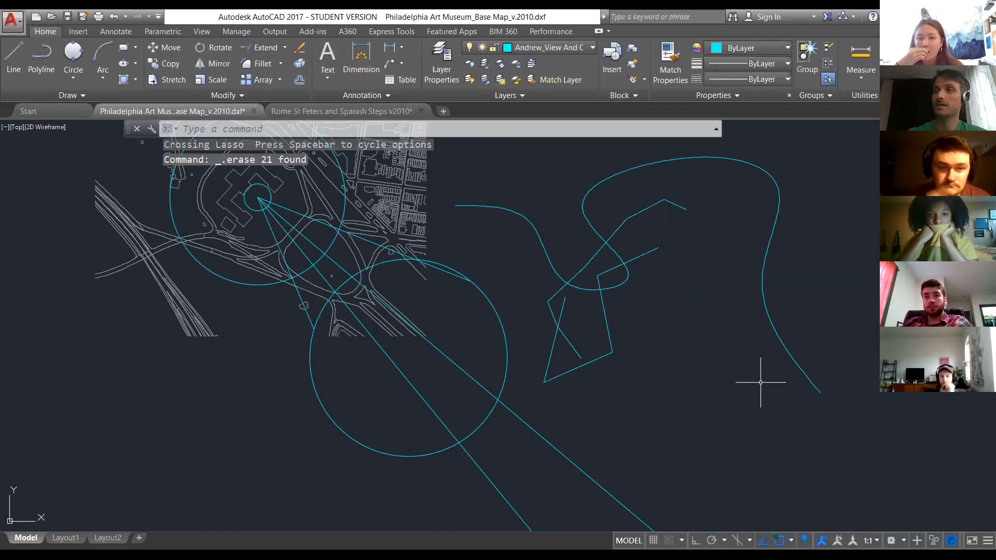
# Try to erase the spline and remaining tangle lines with a wide crossing lasso, and undo that erase.
pyautogui.moveTo(793, 263)
pyautogui.mouseDown()
pyautogui.moveTo(691, 268)
pyautogui.moveTo(467, 456)
pyautogui.moveTo(735, 368)
pyautogui.mouseUp()
pyautogui.press('Delete')
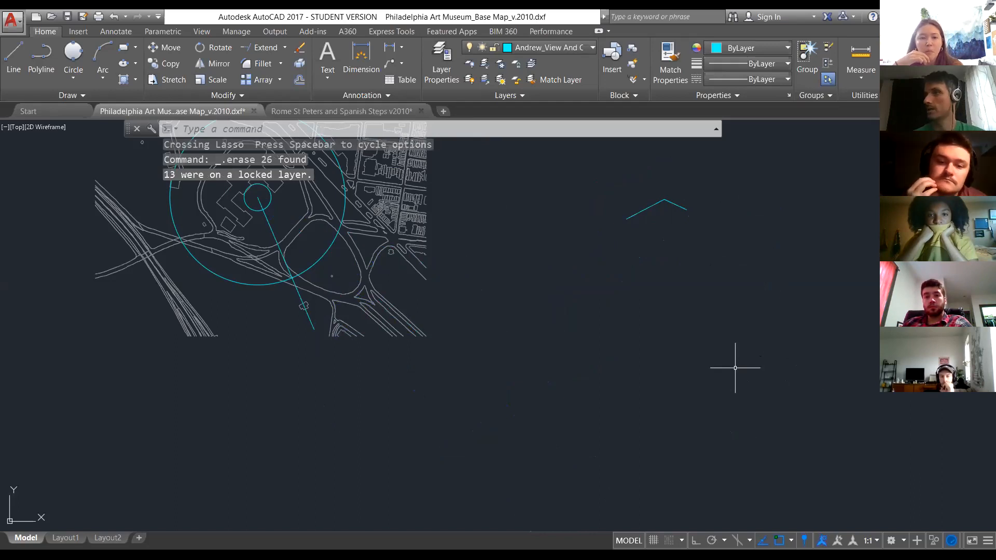
pyautogui.hotkey('ctrl', 'z')
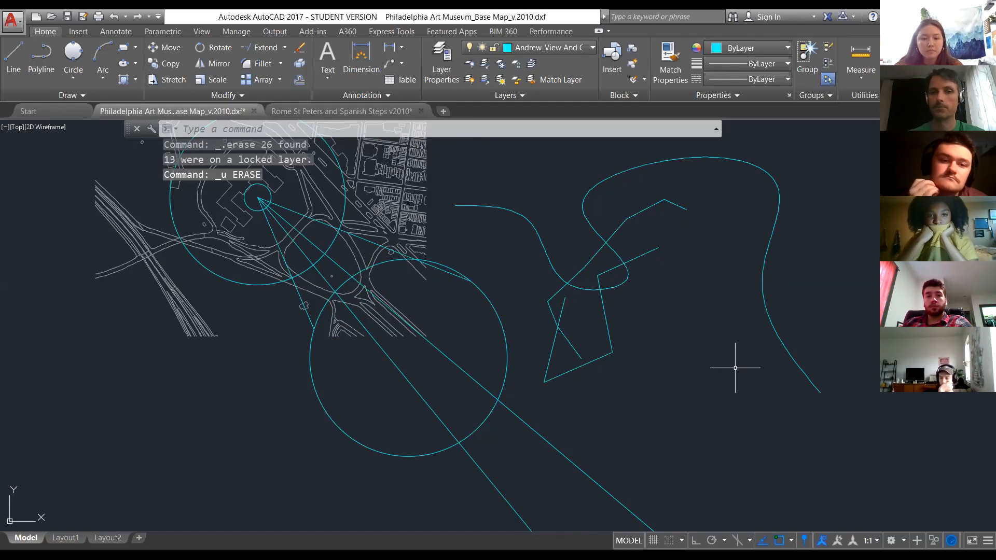
# Delete the spline and all remaining test lines east of the map with crossing lassos, keeping the view lines and circles.
pyautogui.moveTo(813, 191)
pyautogui.mouseDown()
pyautogui.moveTo(544, 344)
pyautogui.moveTo(723, 382)
pyautogui.moveTo(752, 345)
pyautogui.moveTo(723, 285)
pyautogui.moveTo(702, 276)
pyautogui.mouseUp()
pyautogui.press('Delete')
pyautogui.moveTo(663, 216); pyautogui.dragTo(659, 275)
pyautogui.press('Delete')
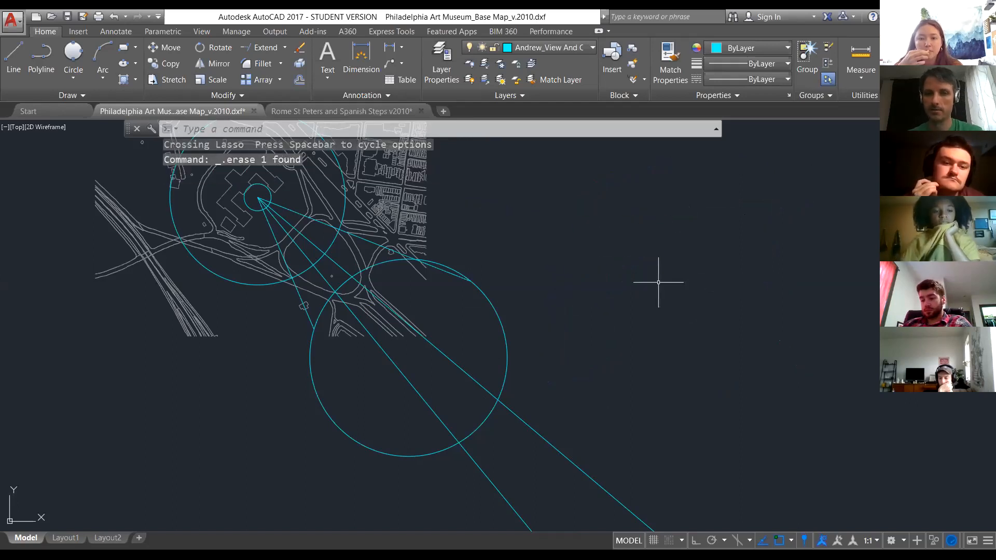
# Make Construction Lines the current layer and turn its visibility on.
pyautogui.scroll(-6, 567, 356)
pyautogui.scroll(8, 533, 363)
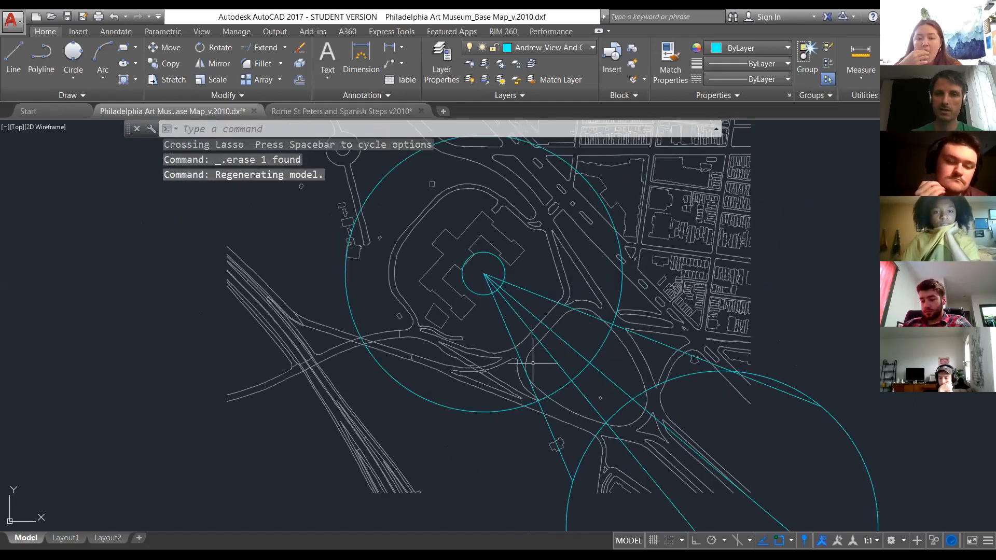
pyautogui.scroll(-2, 493, 350)
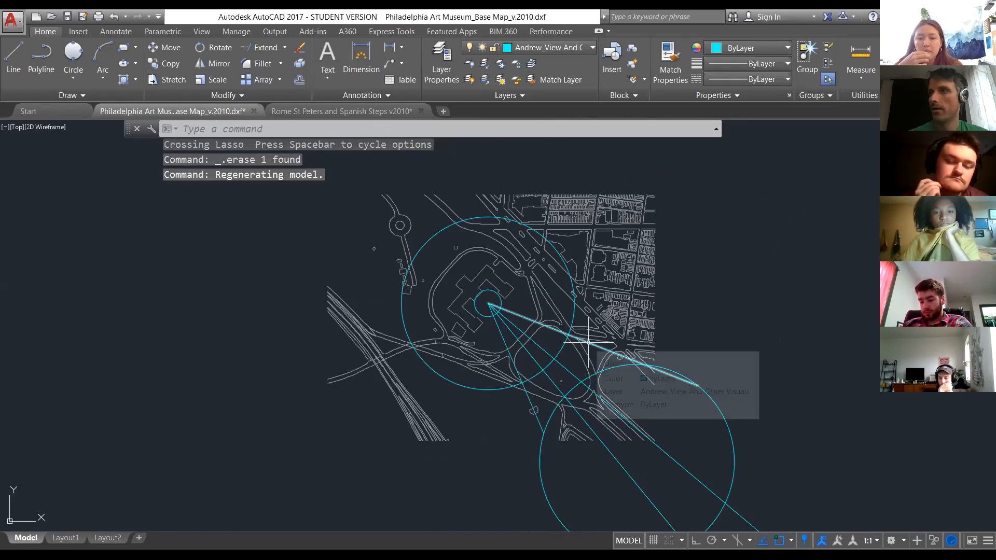
pyautogui.click(444, 96)
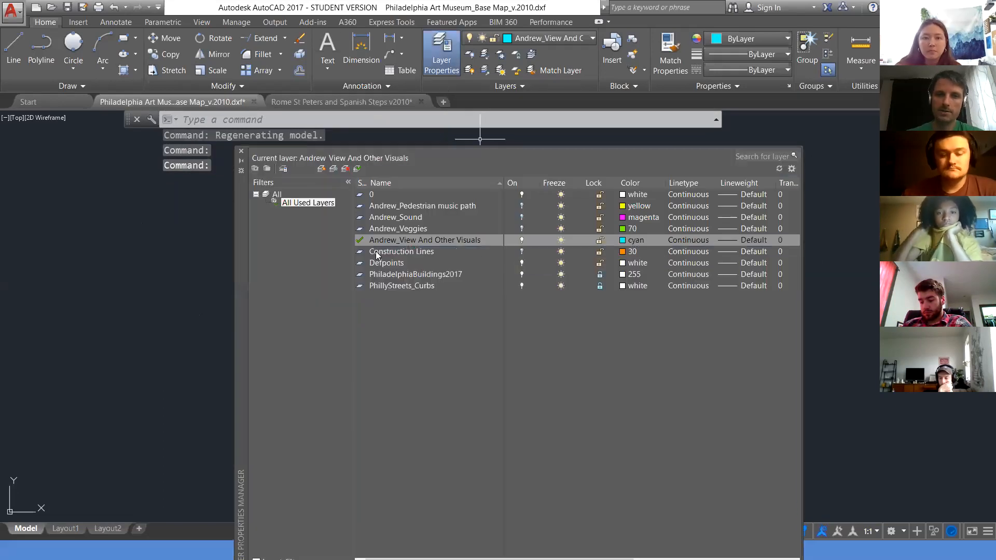
pyautogui.click(360, 255)
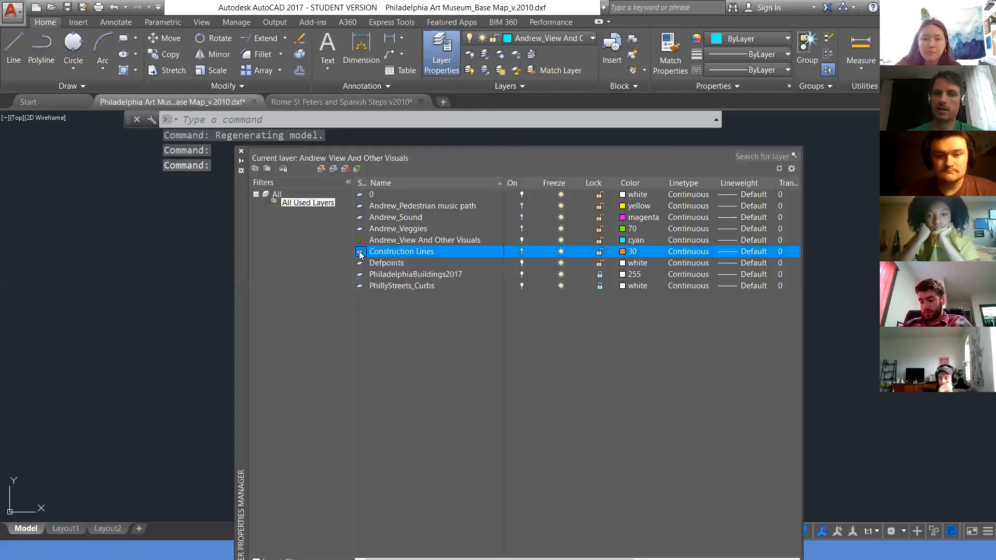
pyautogui.click(392, 256)
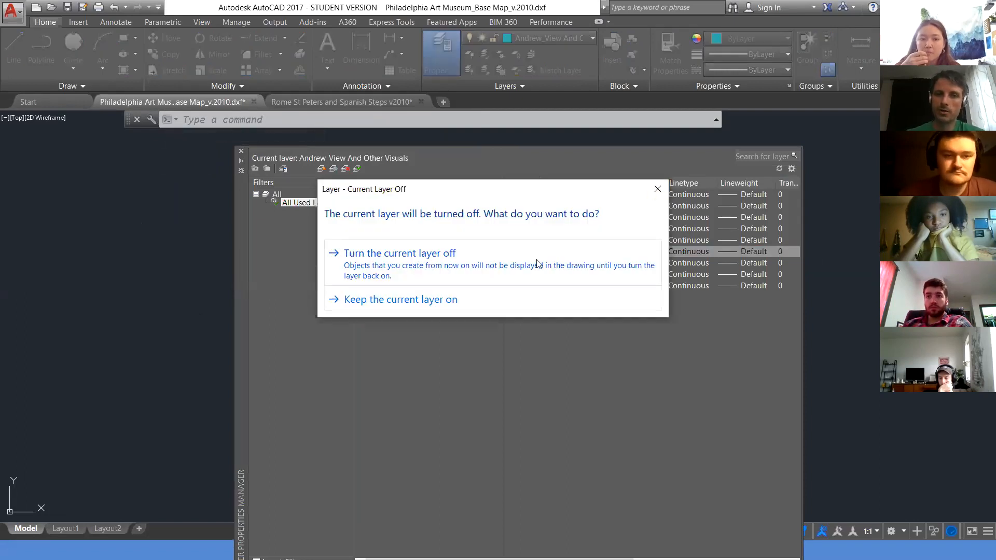
pyautogui.click(503, 263)
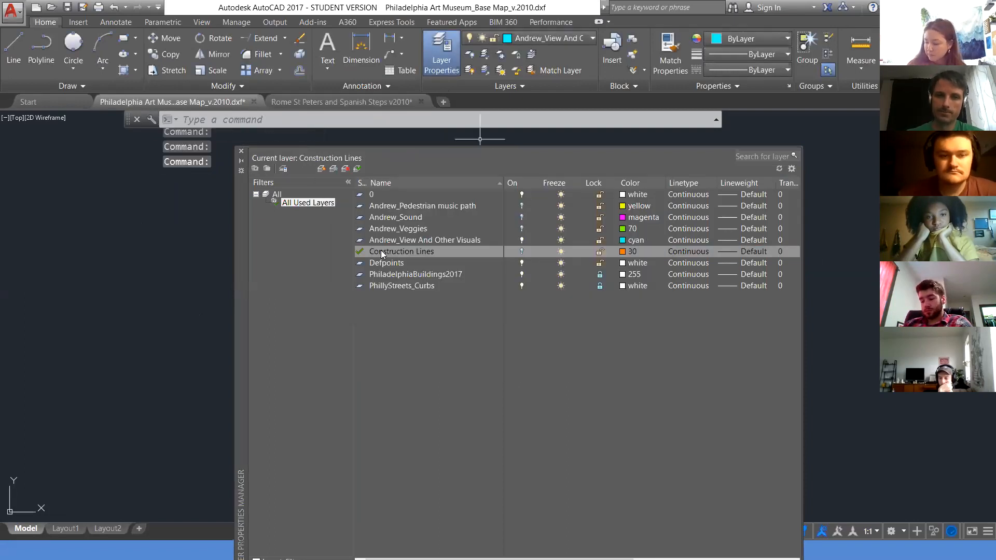
pyautogui.click(522, 253)
# Rename the Construction Lines layer by adding the author's first name and an underscore in front, and close the layer manager.
pyautogui.rightClick(420, 253)
pyautogui.click(386, 250)
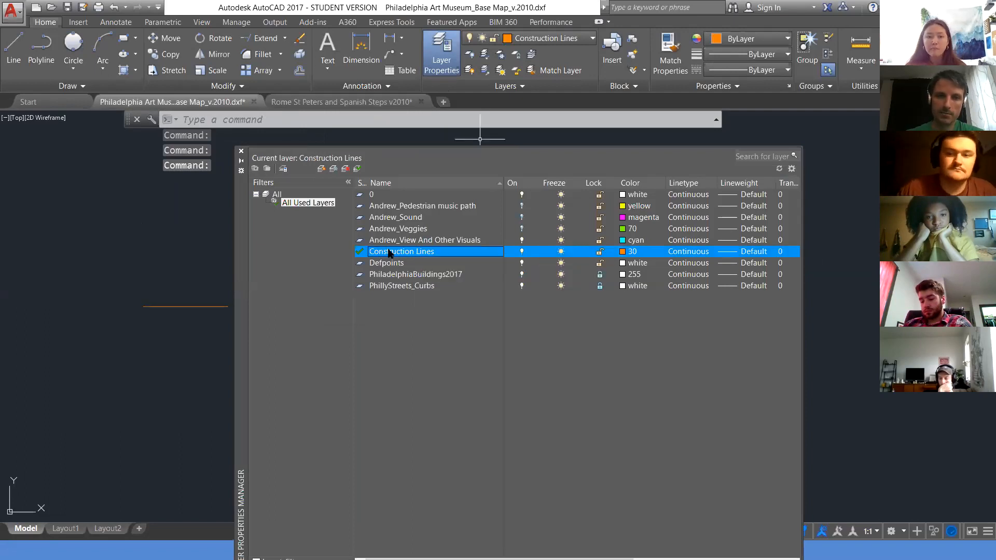
pyautogui.click(394, 252)
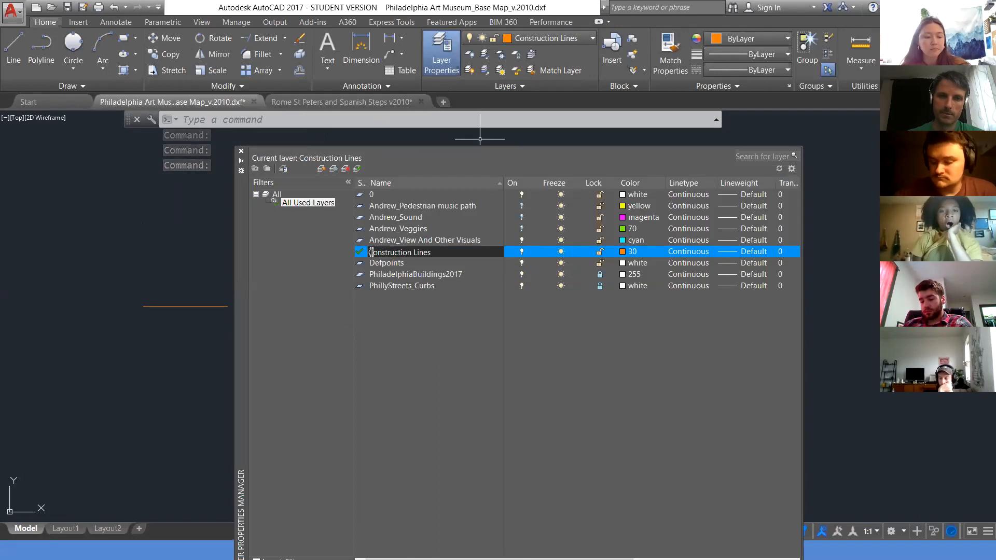
pyautogui.write('Andrew_')
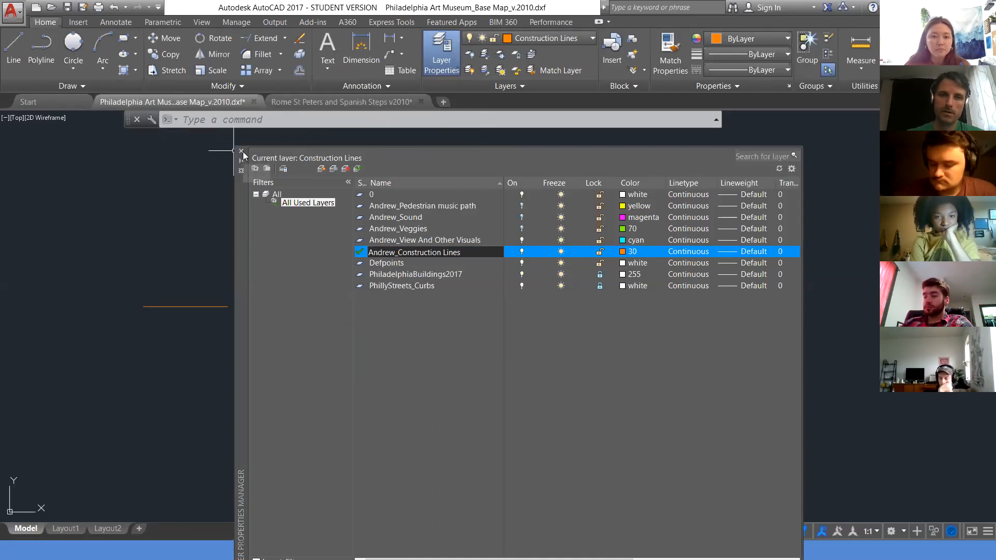
pyautogui.click(240, 151)
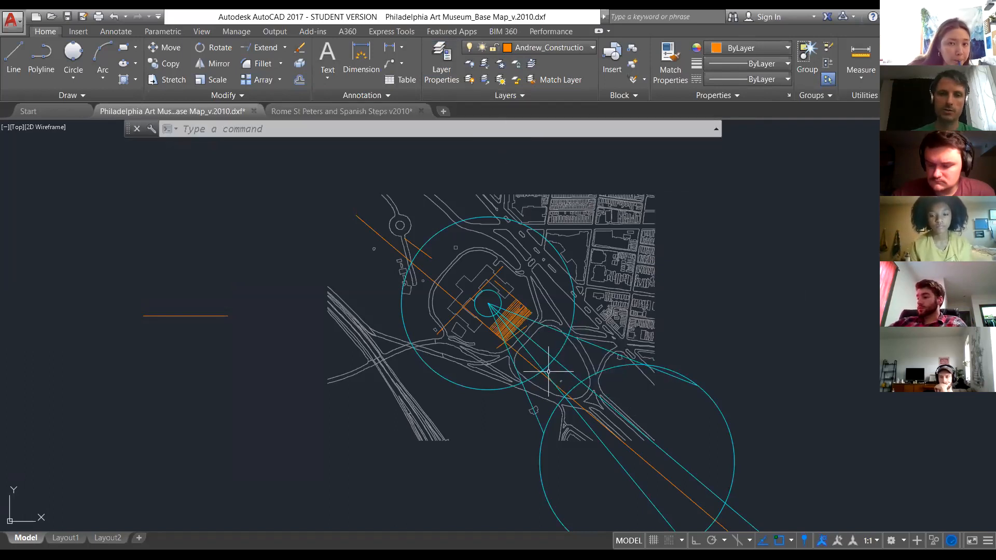
# Draw a single construction line rising northeast from west of the map to above its northwest part.
pyautogui.write('l')
pyautogui.press('Return')
pyautogui.click(264, 255)
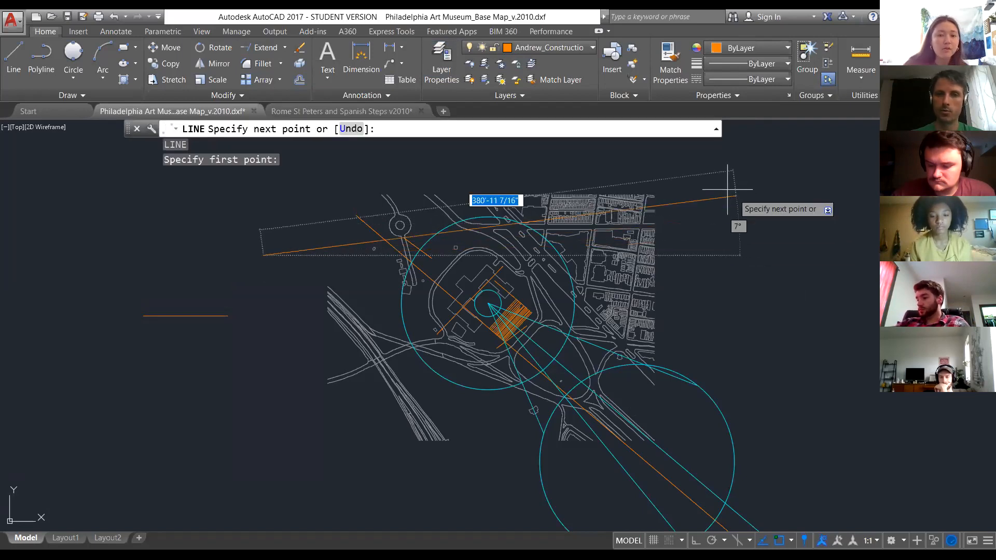
pyautogui.click(453, 159)
pyautogui.press('Escape')
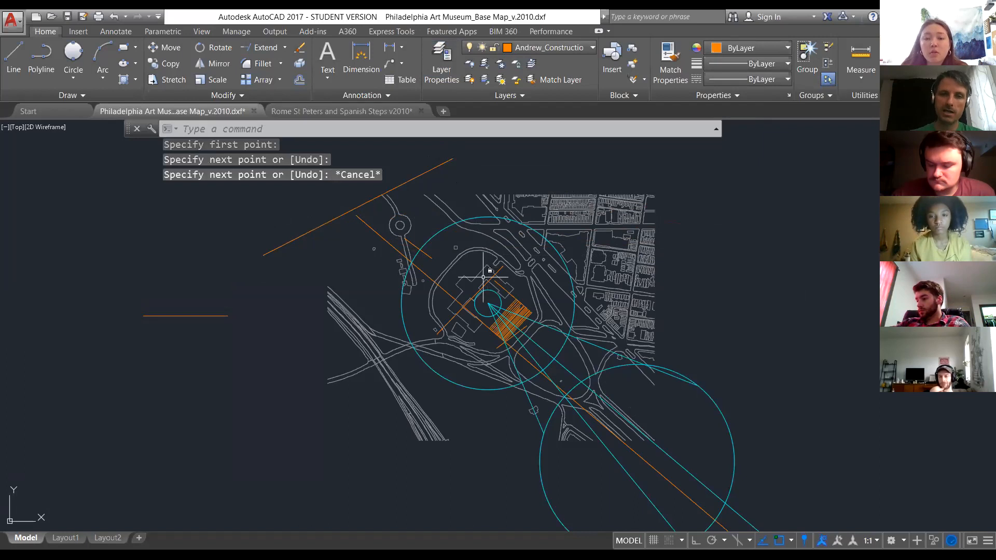
pyautogui.scroll(5, 493, 306)
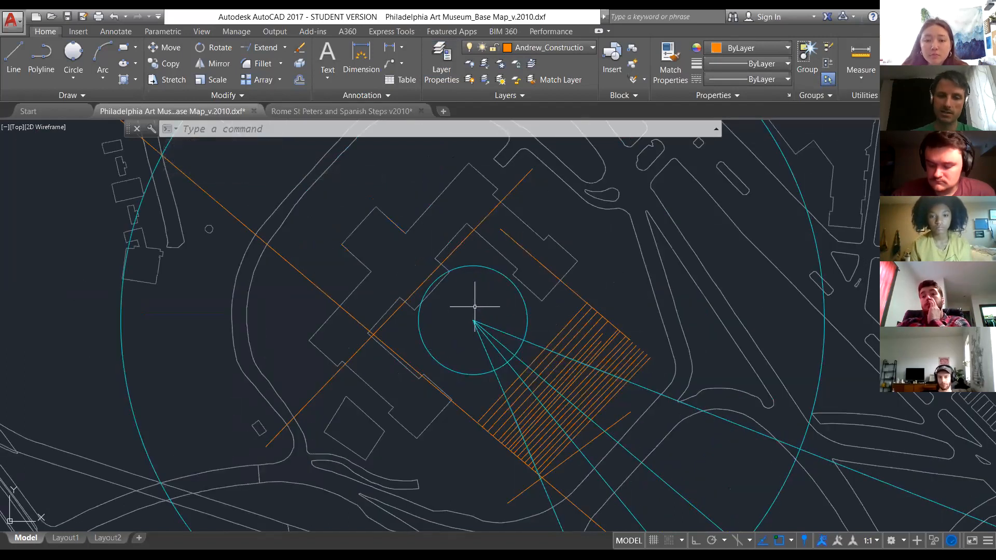
pyautogui.write('l')
pyautogui.press('Return')
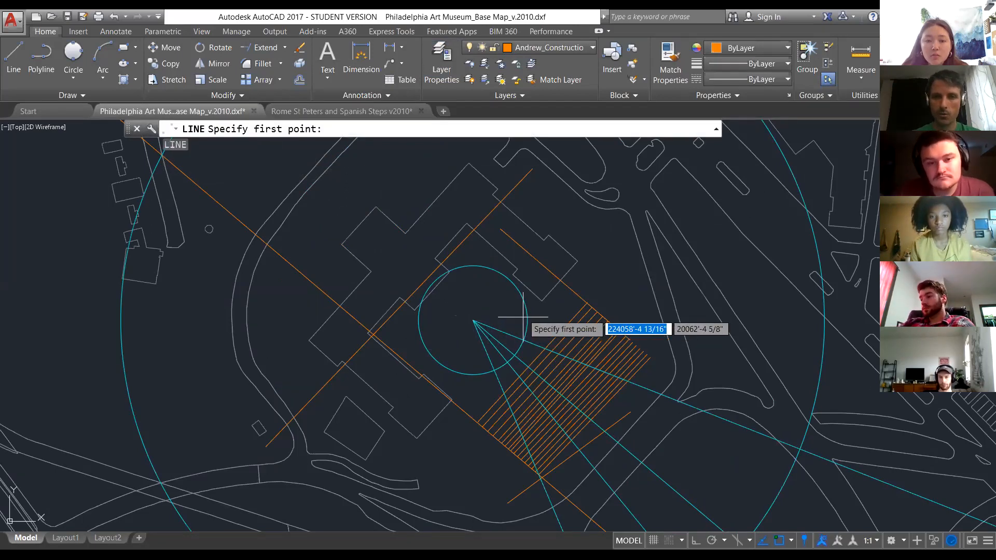
pyautogui.click(473, 344)
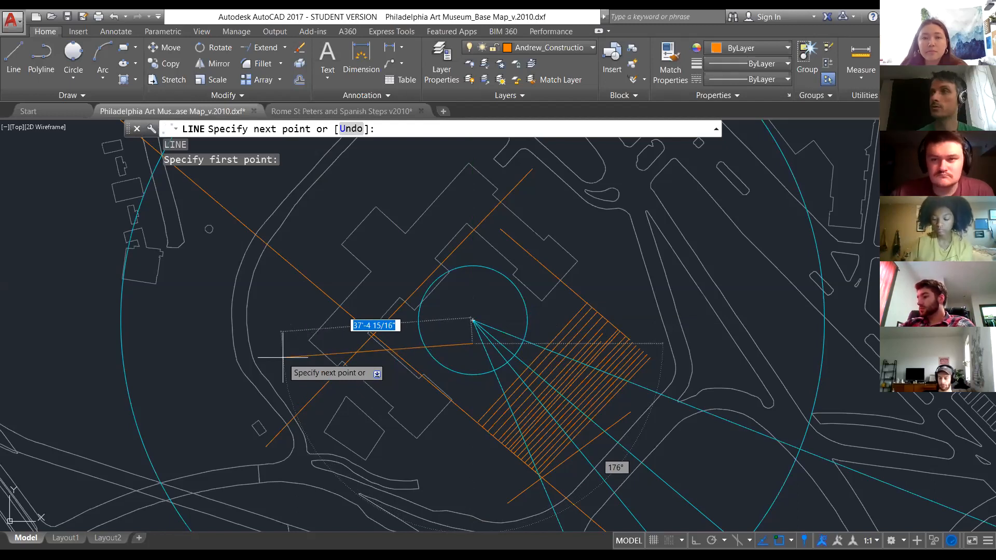
pyautogui.press('Escape')
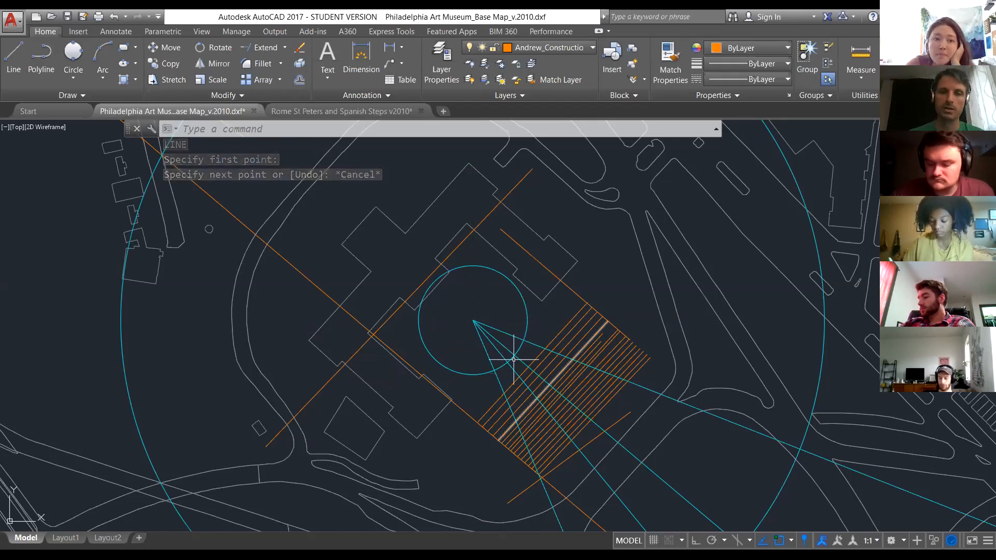
pyautogui.press('Escape')
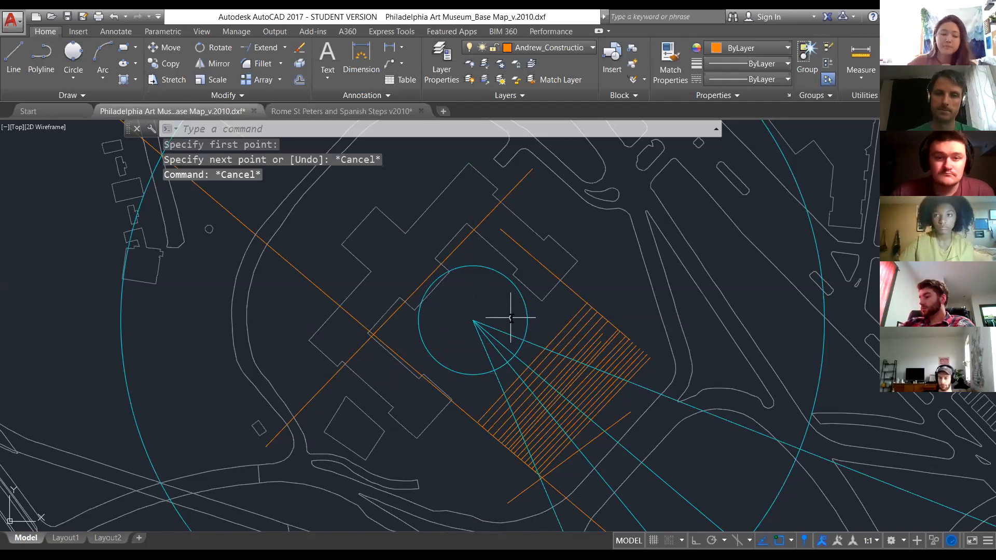
pyautogui.write('OSNAp')
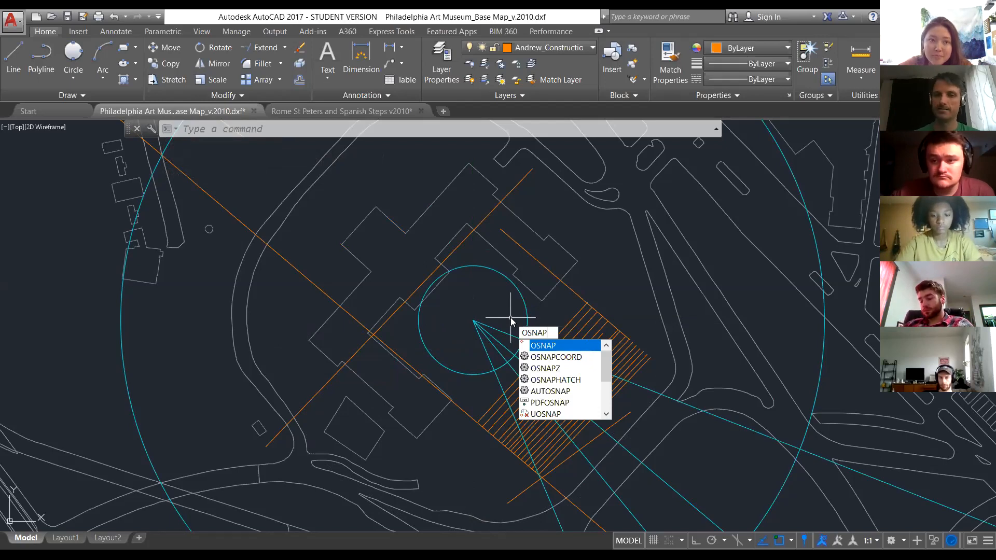
pyautogui.press('Escape')
pyautogui.press('Escape')
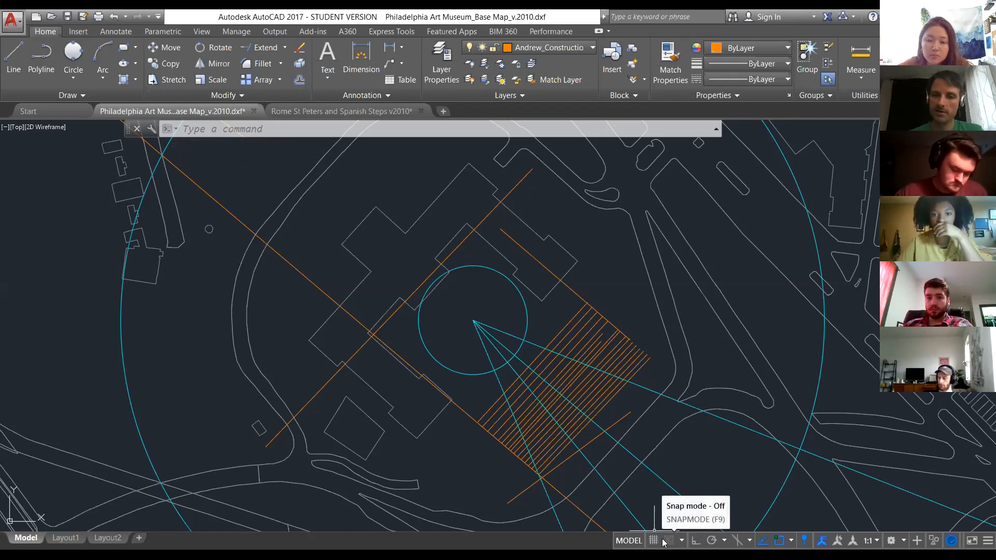
# Open the snap settings and review the Snap and Grid, Polar Tracking and Object Snap options.
pyautogui.click(681, 541)
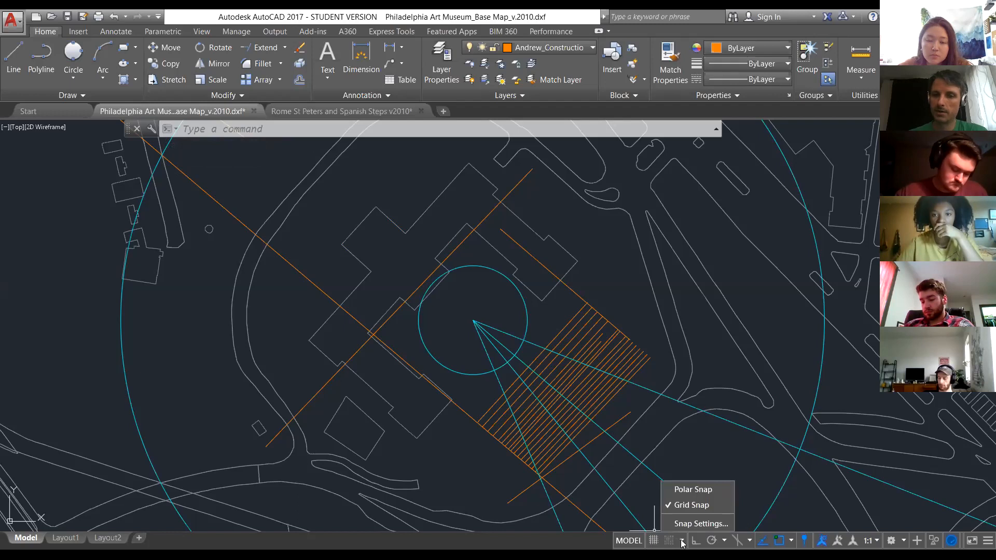
pyautogui.click(668, 541)
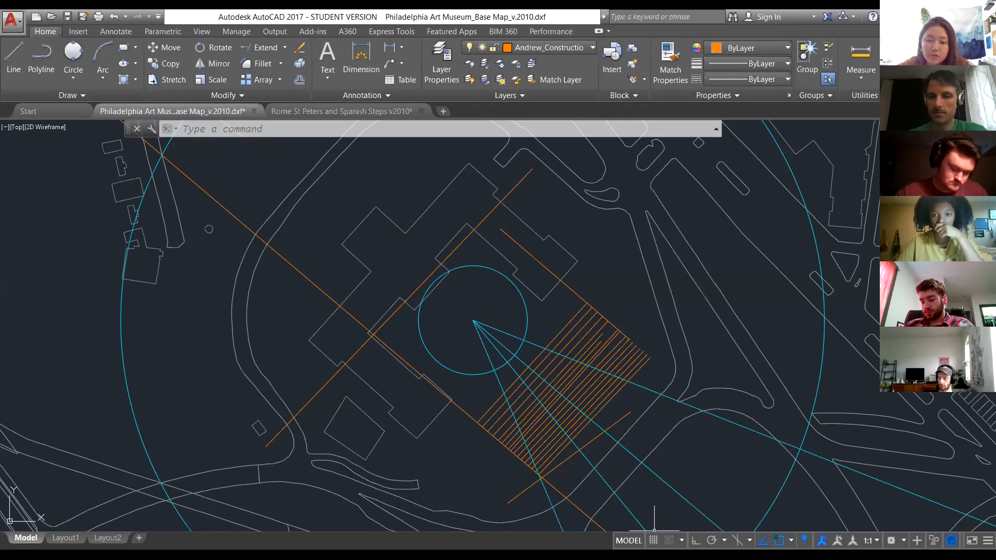
pyautogui.click(682, 541)
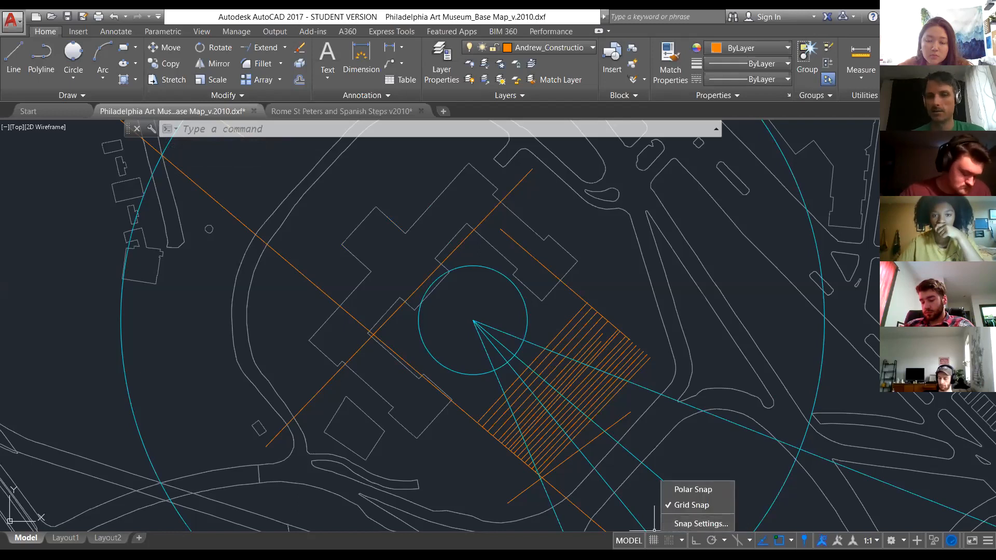
pyautogui.click(689, 524)
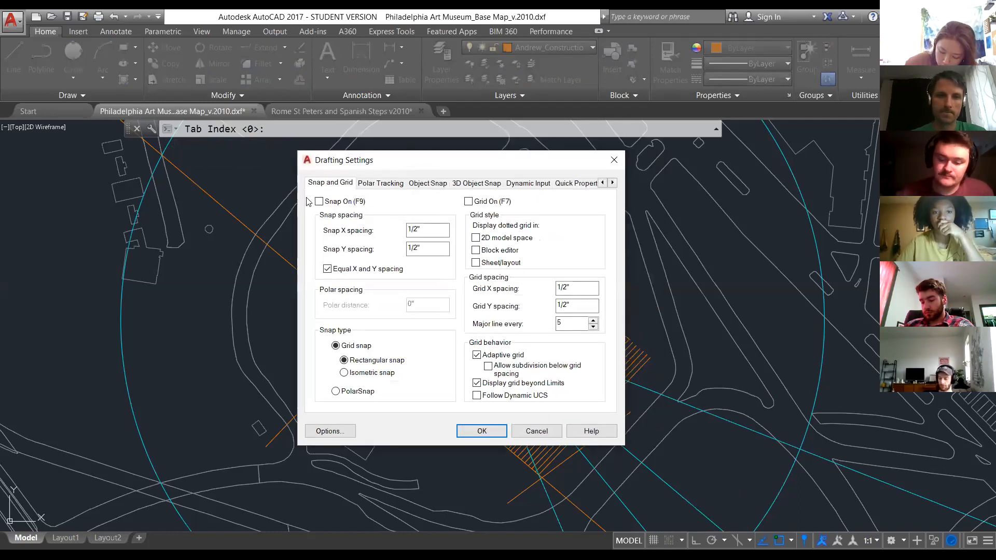
pyautogui.click(366, 186)
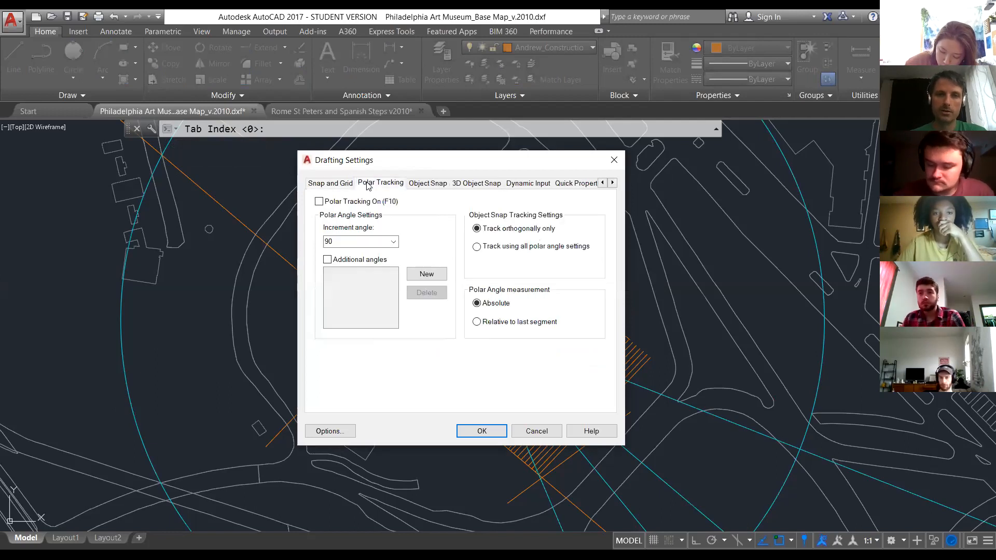
pyautogui.click(421, 185)
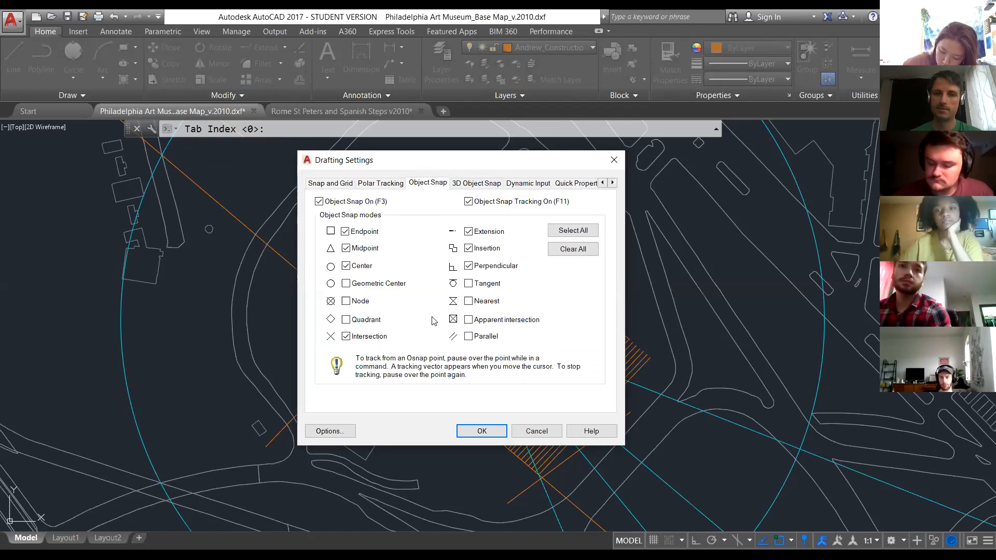
# Try turning off the Insertion object snap mode and discard the drafting settings changes.
pyautogui.click(468, 248)
pyautogui.click(472, 250)
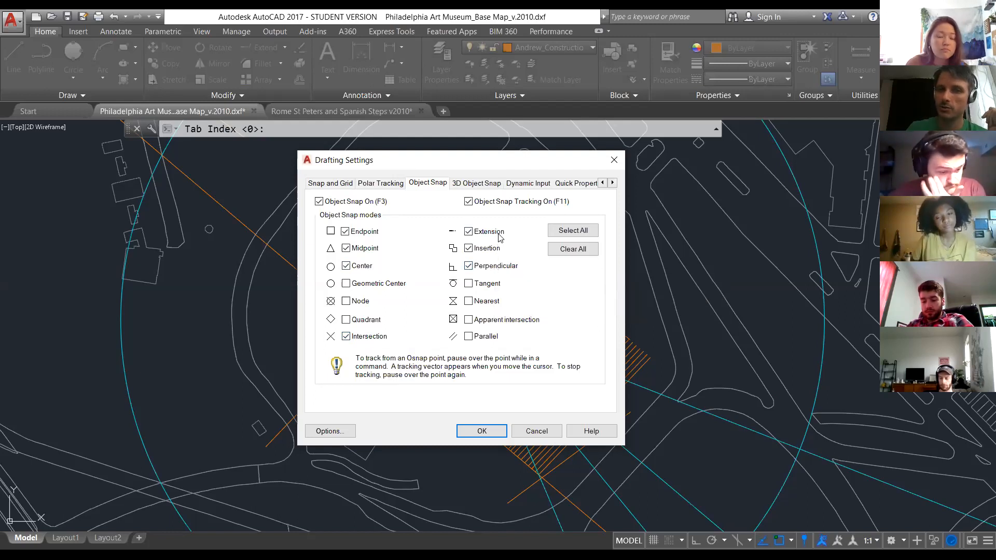
pyautogui.click(471, 250)
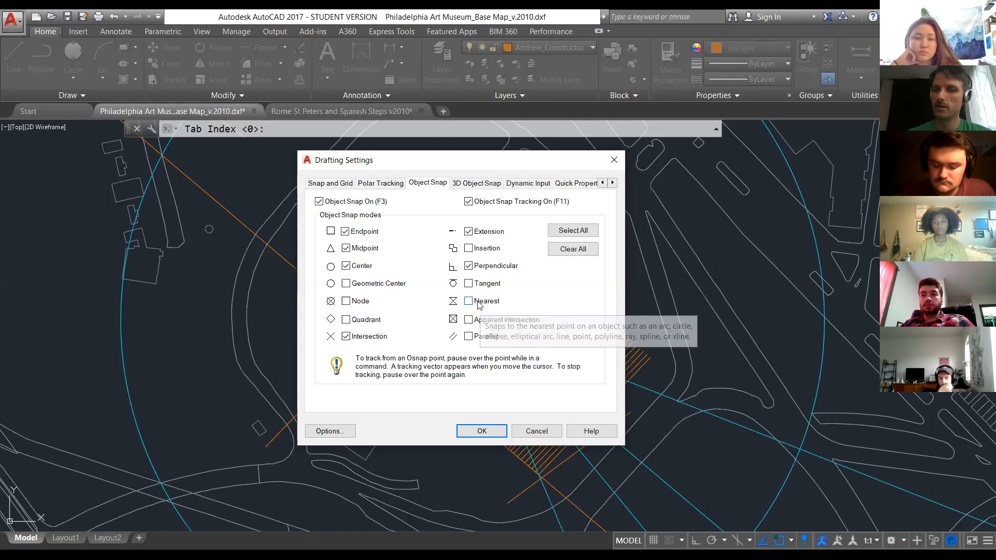
pyautogui.click(540, 433)
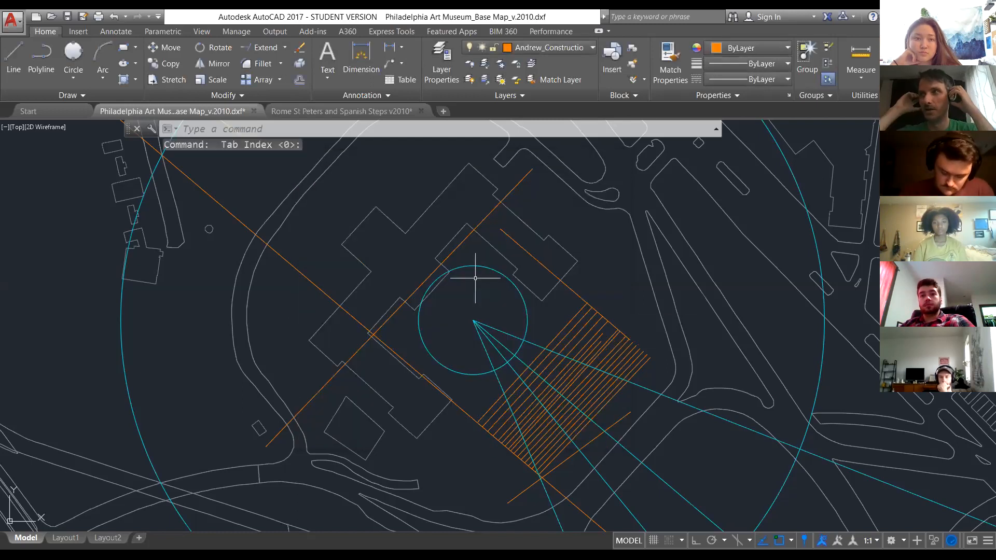
# Draw an open three-segment polyline around the museum, starting south of it and passing west and north before ending far to the southeast.
pyautogui.scroll(-4, 474, 283)
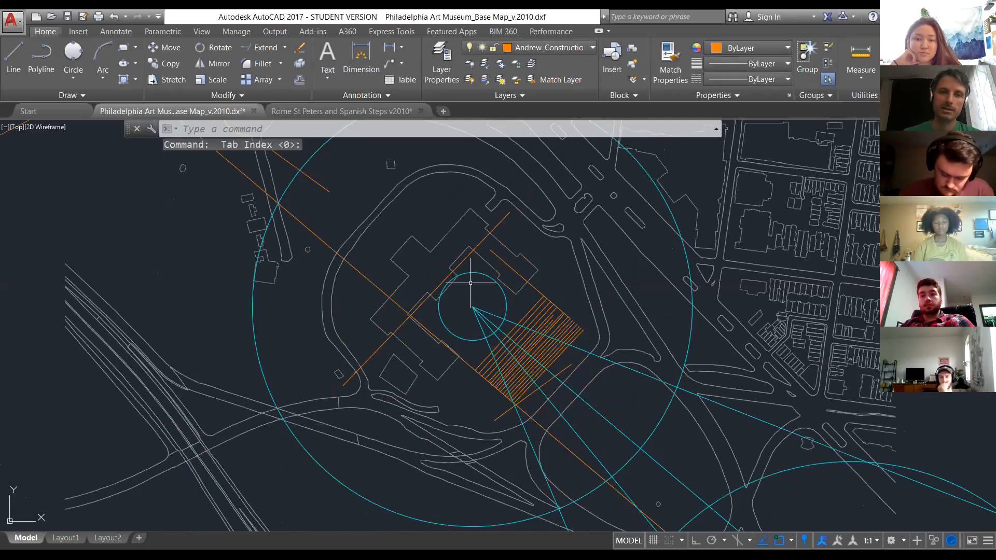
pyautogui.scroll(2, 449, 288)
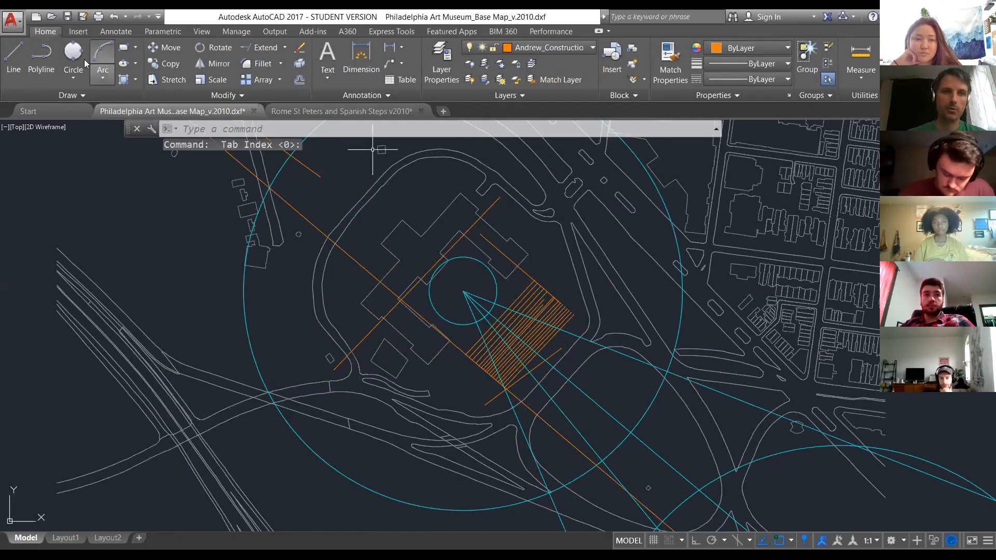
pyautogui.click(29, 61)
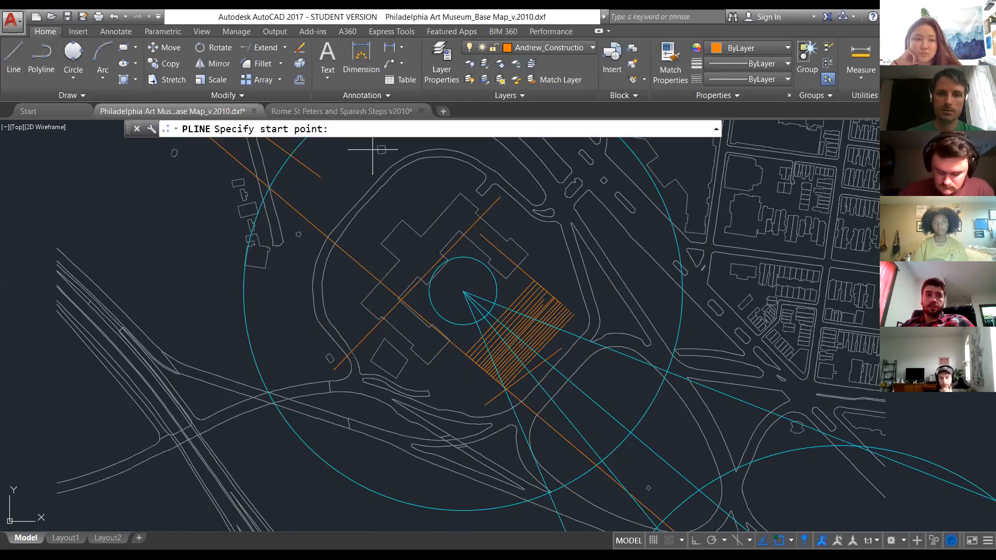
pyautogui.click(508, 471)
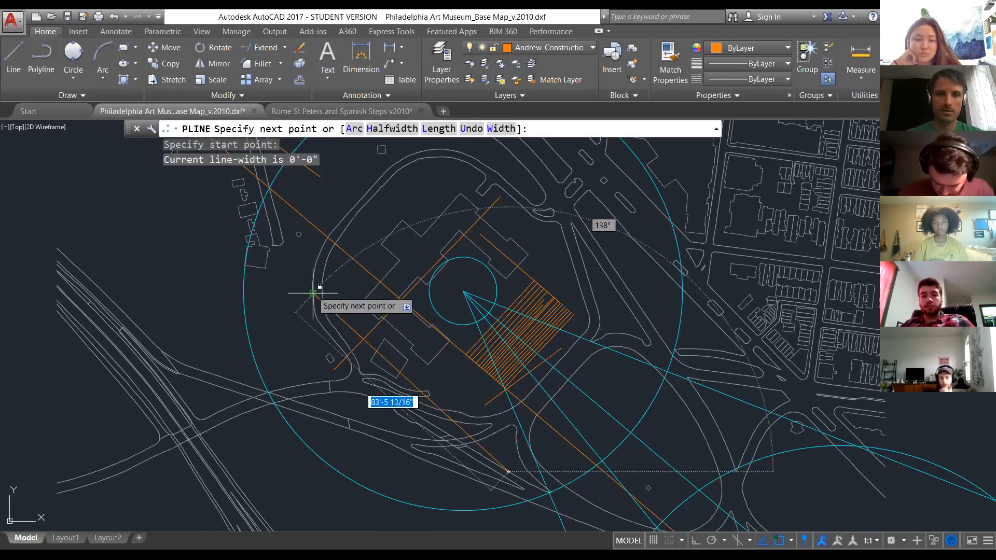
pyautogui.click(274, 270)
pyautogui.click(453, 144)
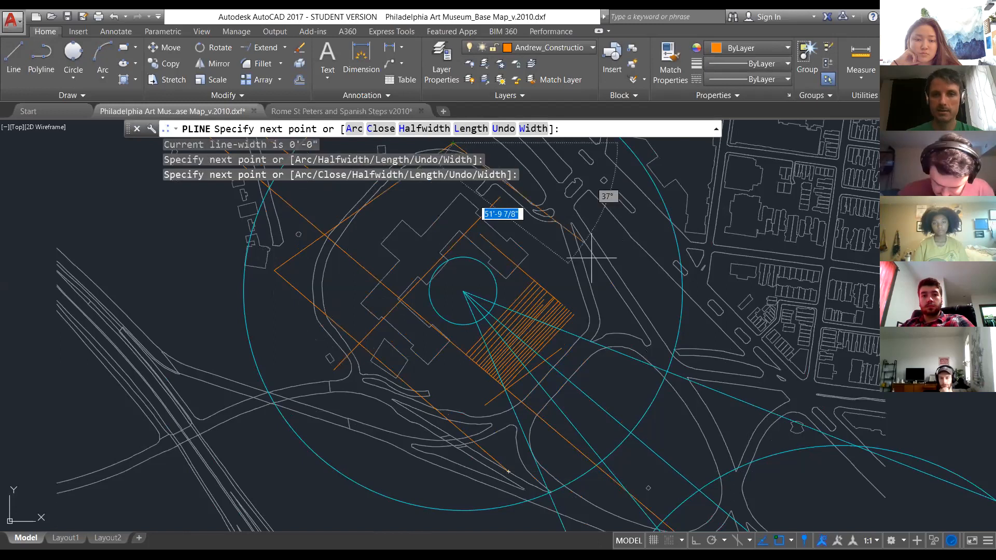
pyautogui.click(771, 389)
pyautogui.rightClick(698, 242)
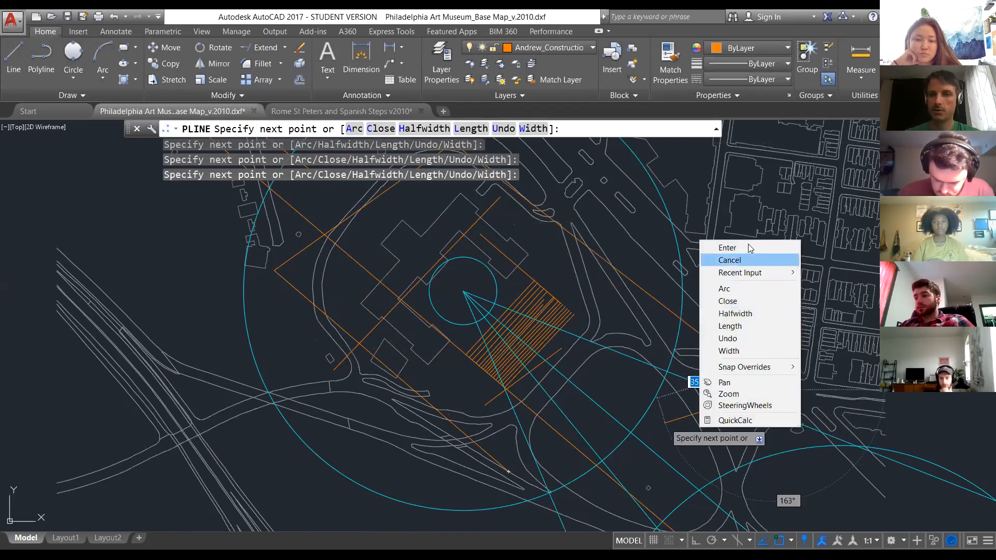
pyautogui.click(690, 262)
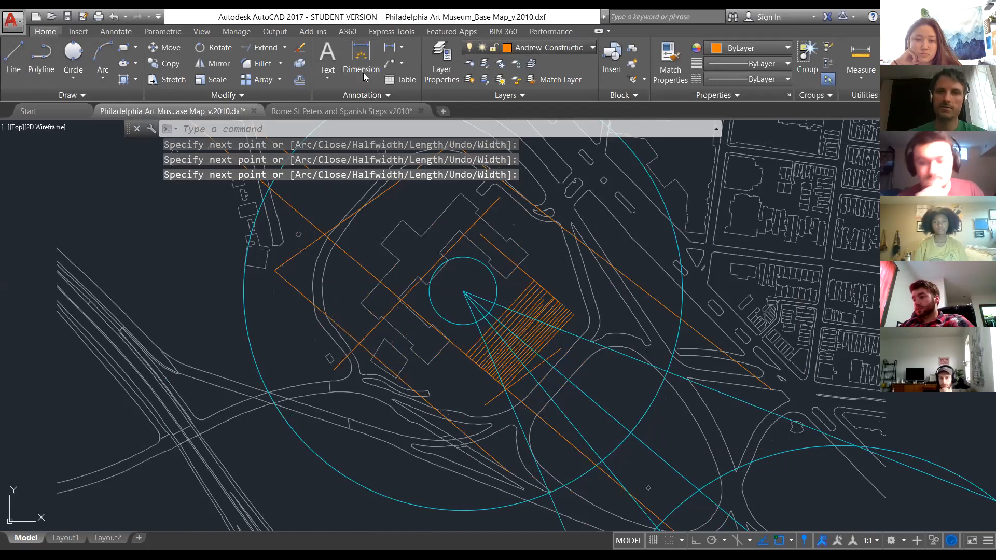
# Create a new layer named Stairs with the author's first name and an underscore in front.
pyautogui.click(540, 47)
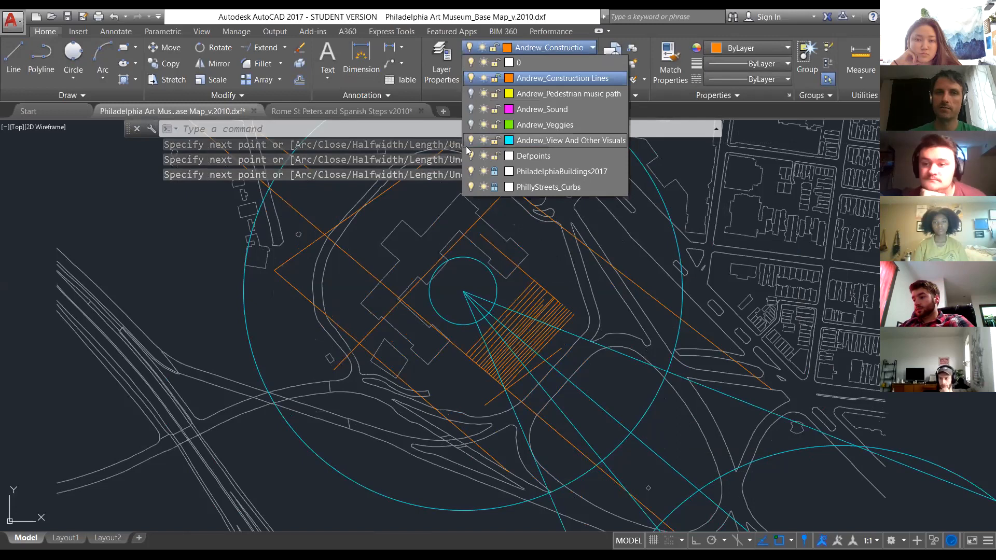
pyautogui.click(442, 70)
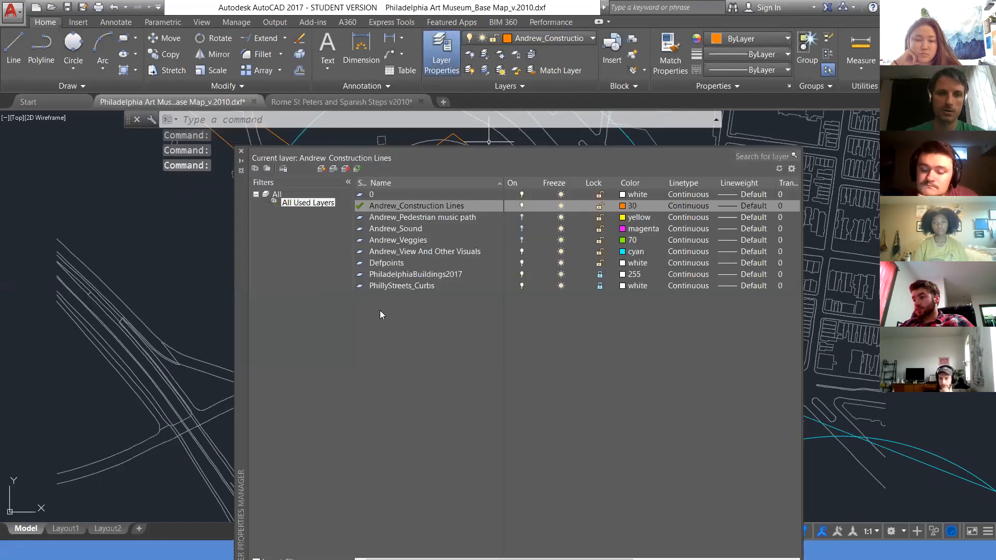
pyautogui.click(322, 172)
pyautogui.write('An')
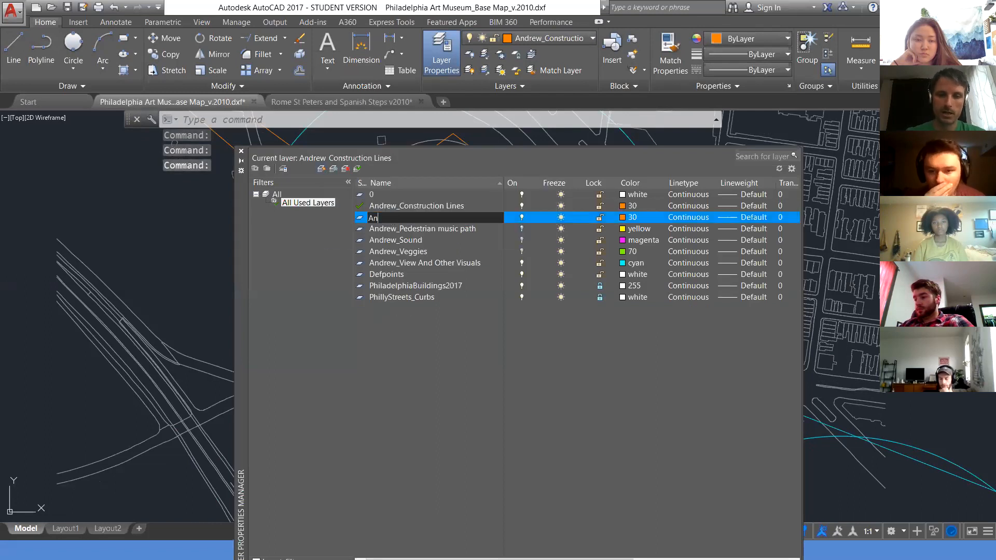
pyautogui.write('drew_Stairs')
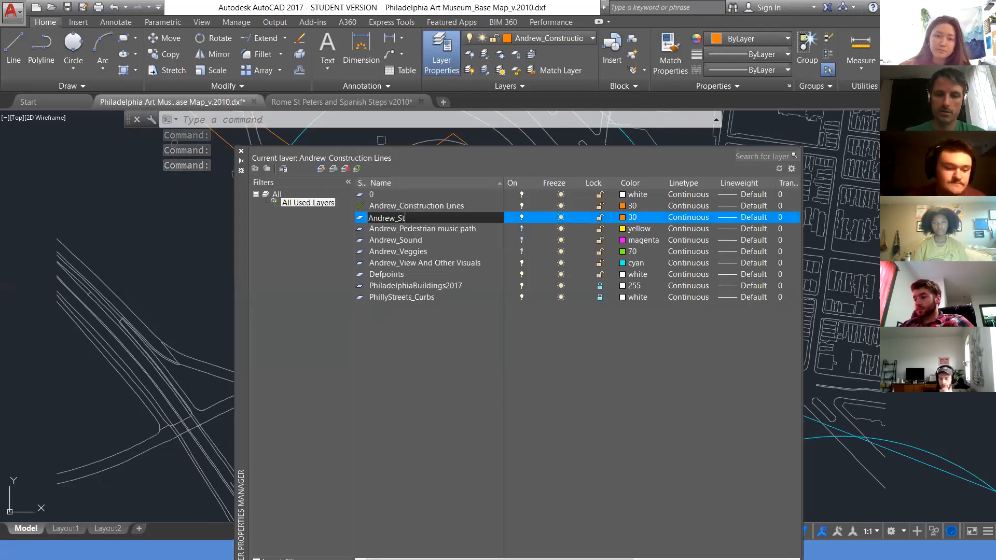
pyautogui.press('Return')
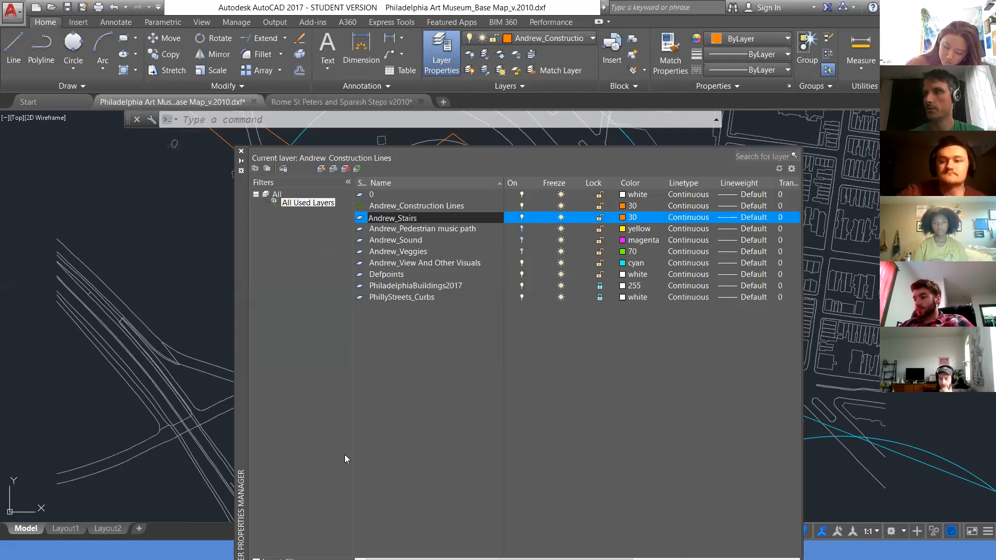
# Set the new stairs layer's color to a light violet from the index palette.
pyautogui.click(629, 217)
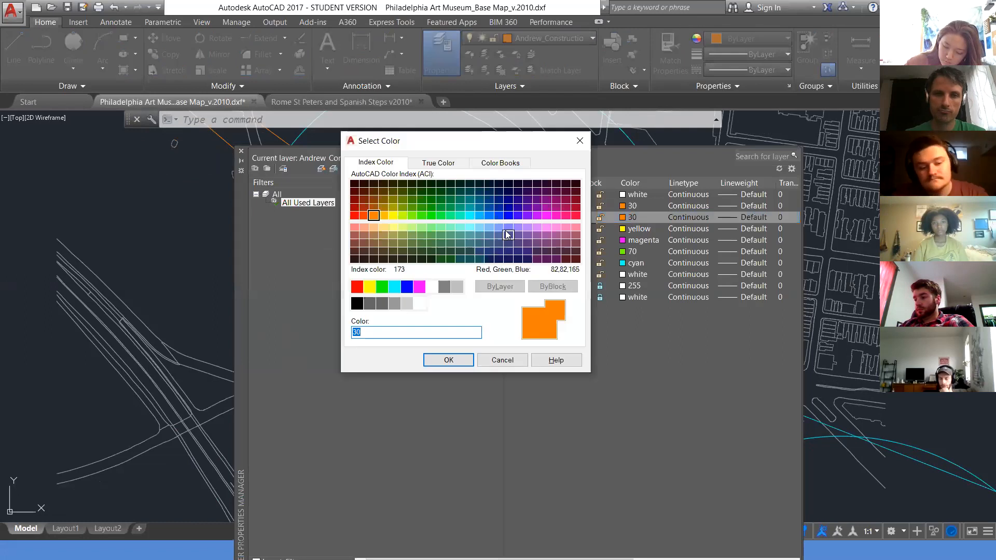
pyautogui.click(547, 228)
pyautogui.press('Return')
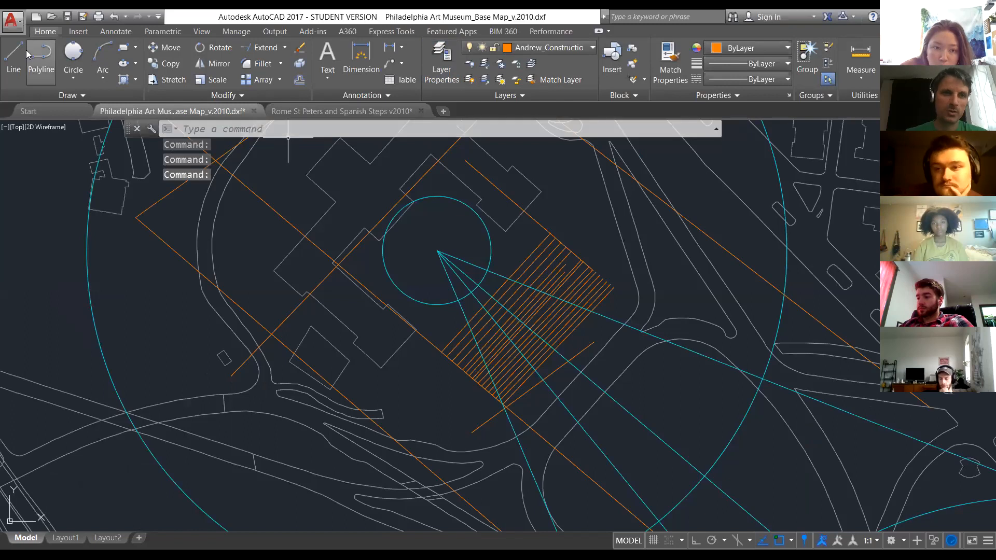
# Draw a single line about 90' long at about 46° along the stairs' northwest edge, extending past the curbs southwest and northeast of the museum.
pyautogui.click(13, 62)
pyautogui.click(13, 62)
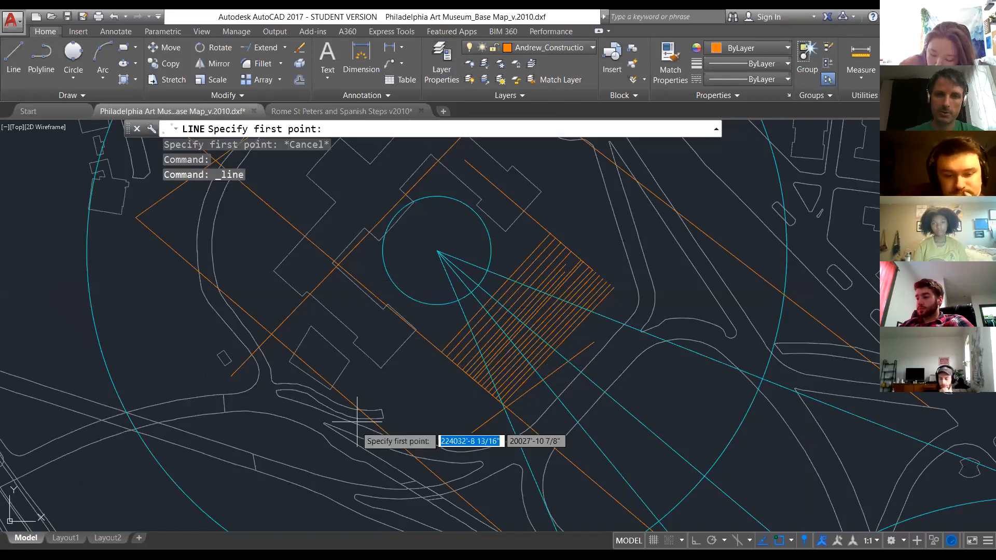
pyautogui.click(328, 440)
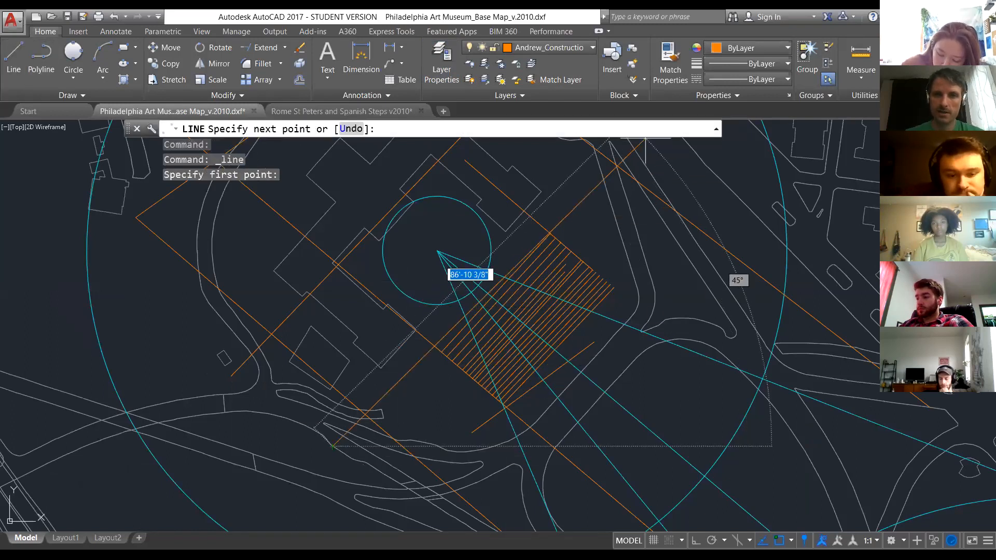
pyautogui.scroll(-3, 605, 172)
pyautogui.scroll(5, 610, 166)
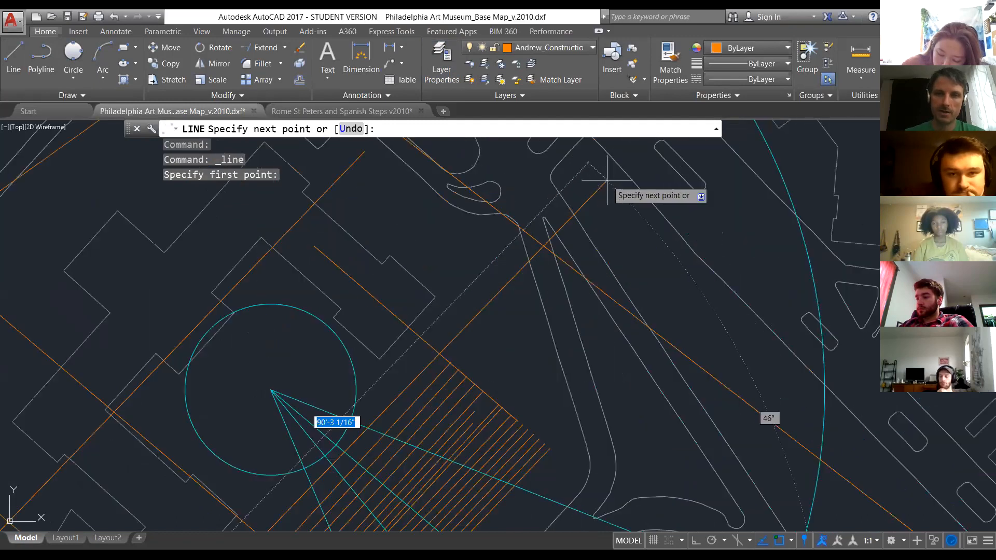
pyautogui.click(607, 179)
pyautogui.press('Escape')
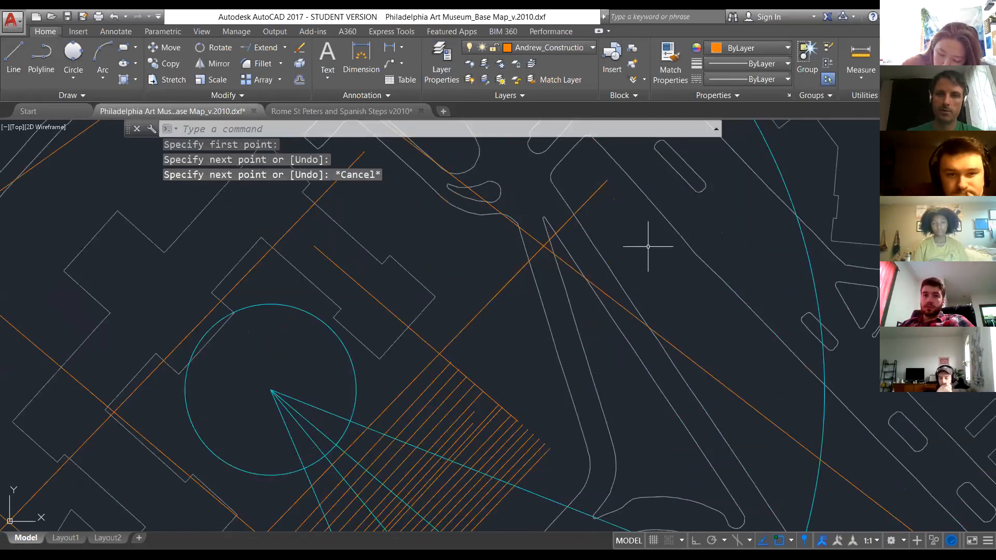
pyautogui.scroll(-4, 547, 250)
pyautogui.scroll(2, 527, 288)
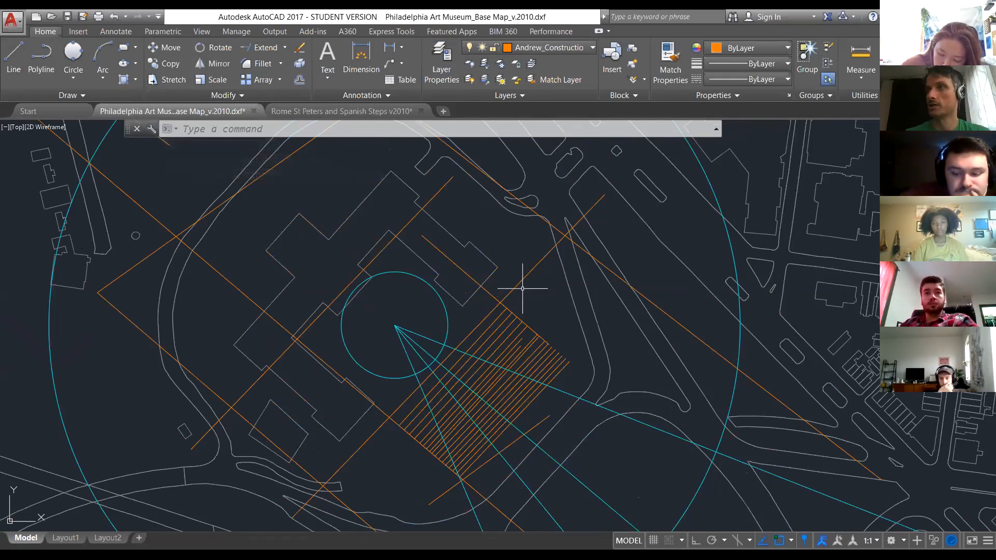
# Open the properties of the long line on the stairs' northwest edge and reposition the properties window over the drawing.
pyautogui.click(523, 278)
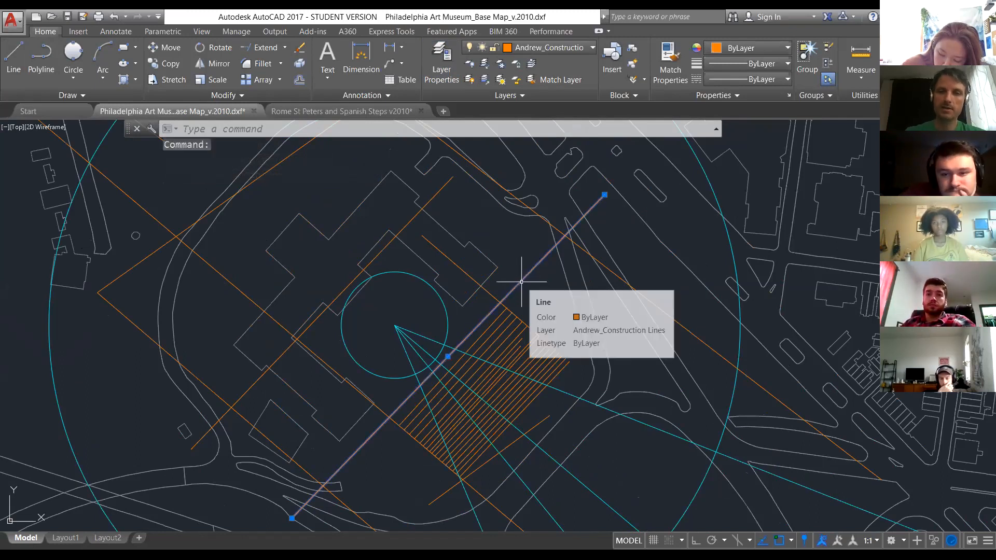
pyautogui.write('P')
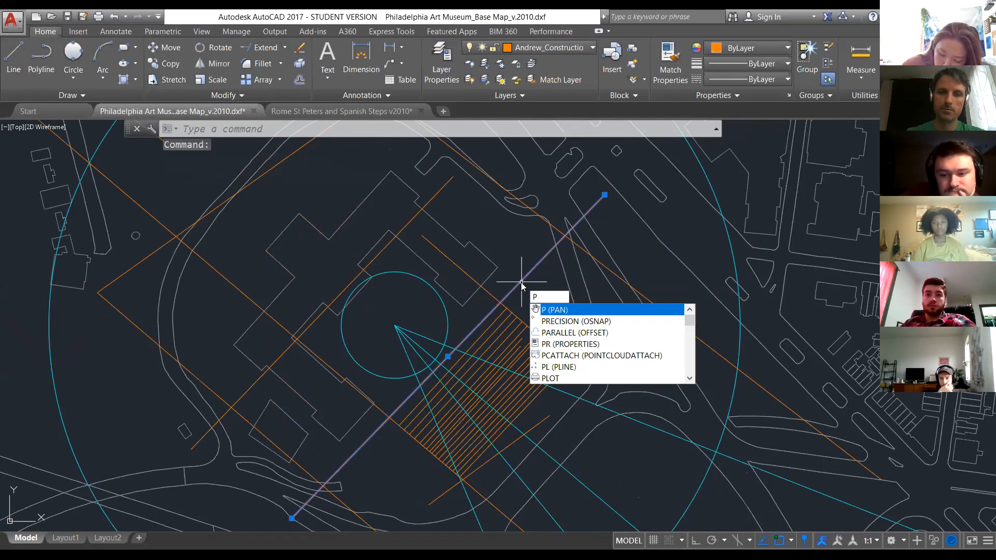
pyautogui.write('Ro')
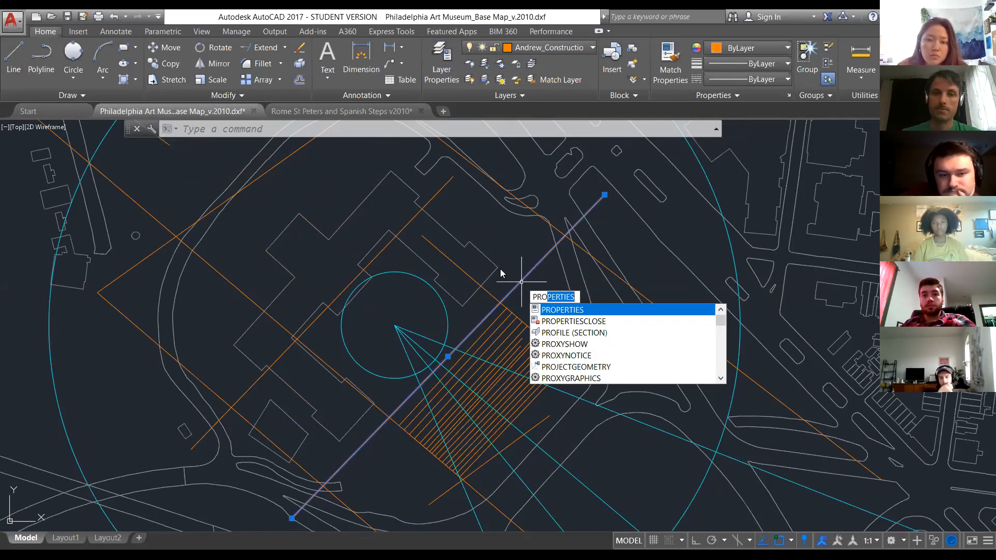
pyautogui.press('Escape')
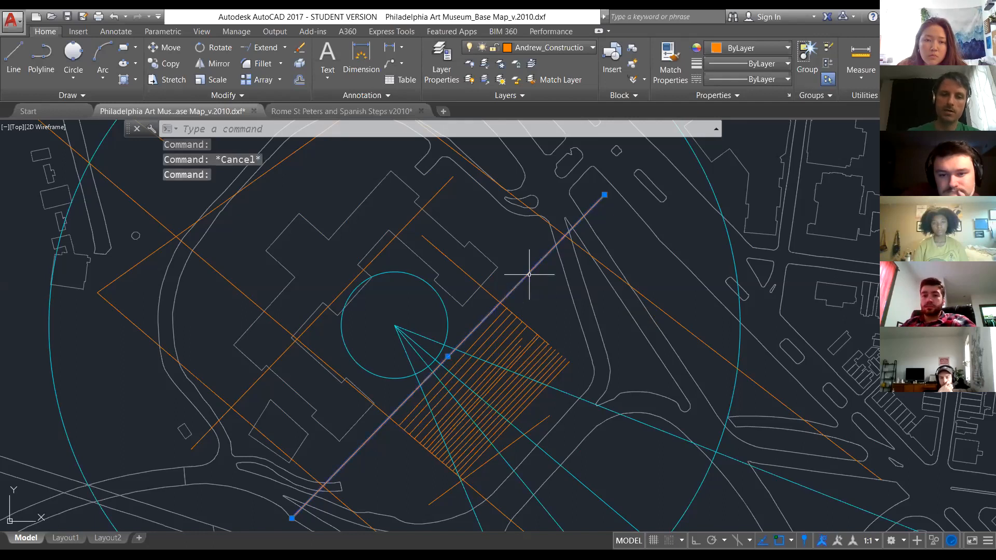
pyautogui.write('PRo')
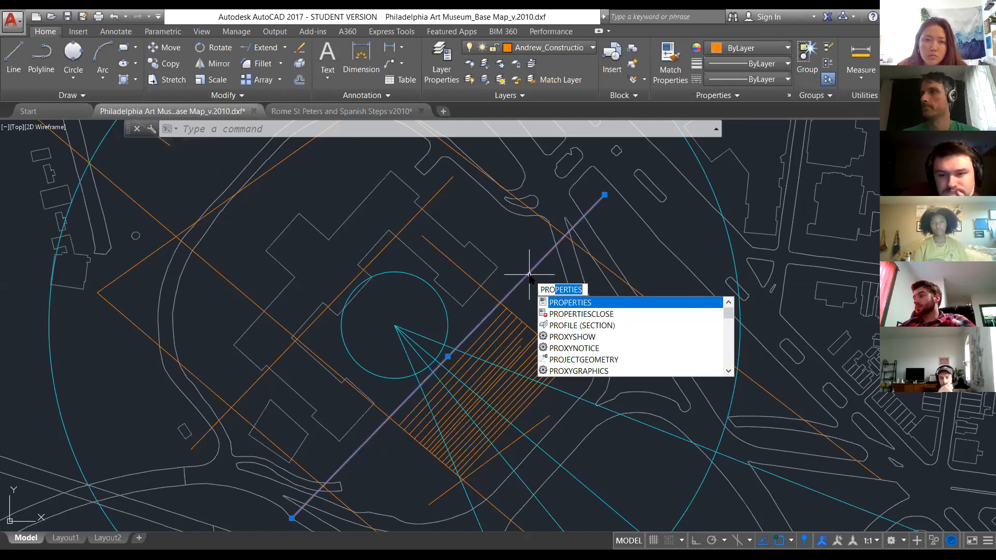
pyautogui.click(582, 303)
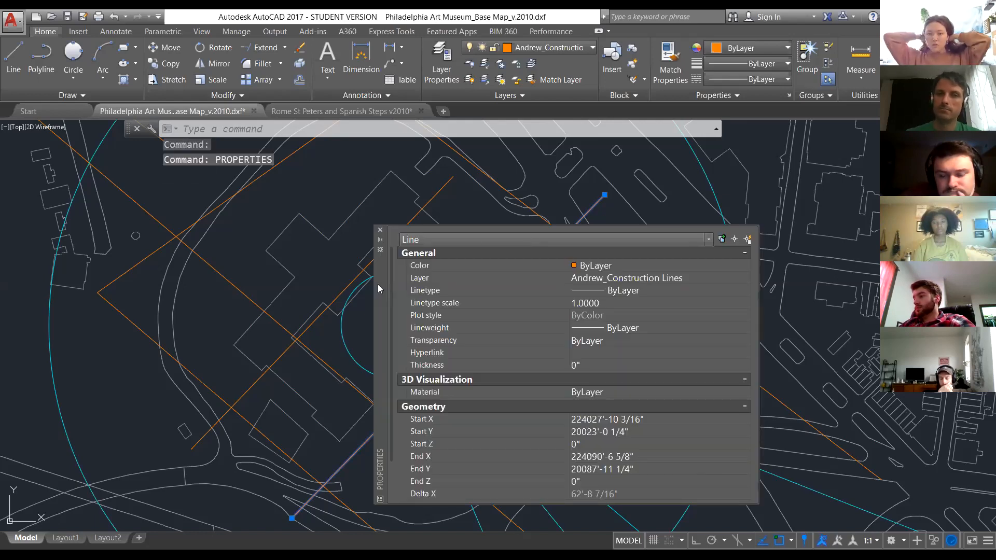
pyautogui.moveTo(377, 284); pyautogui.dragTo(299, 263)
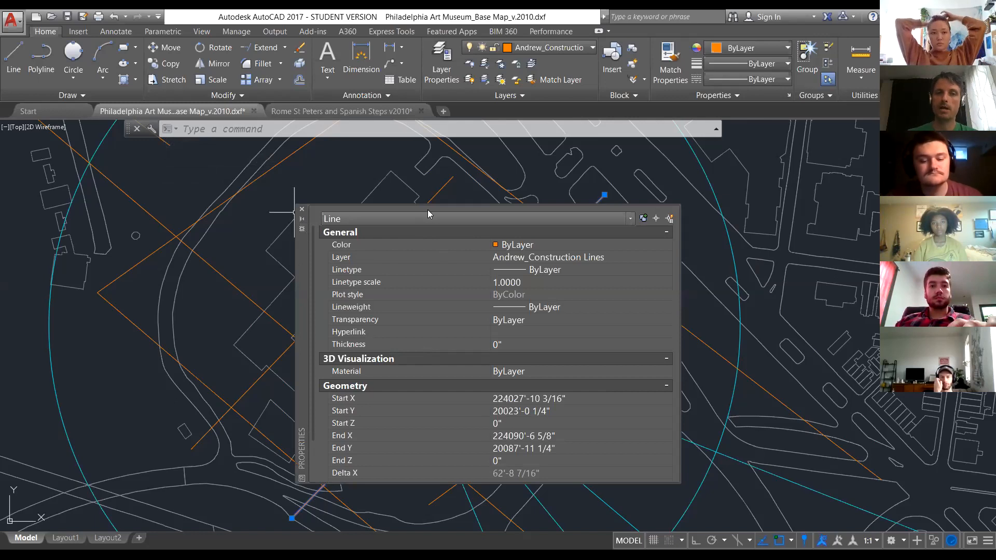
pyautogui.moveTo(301, 266); pyautogui.dragTo(272, 236)
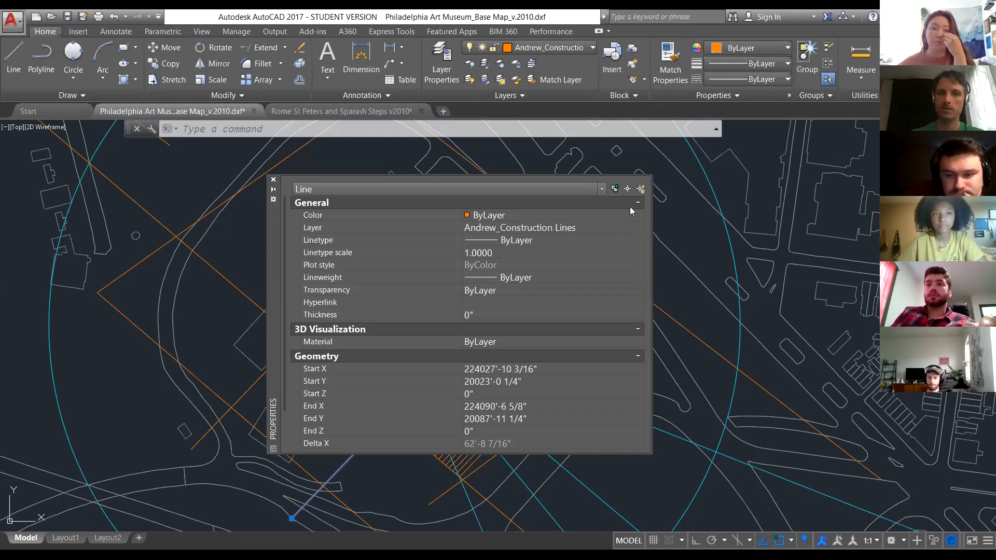
# Reassign the selected line from the construction lines layer to the author's Stairs layer, and close its properties.
pyautogui.click(612, 228)
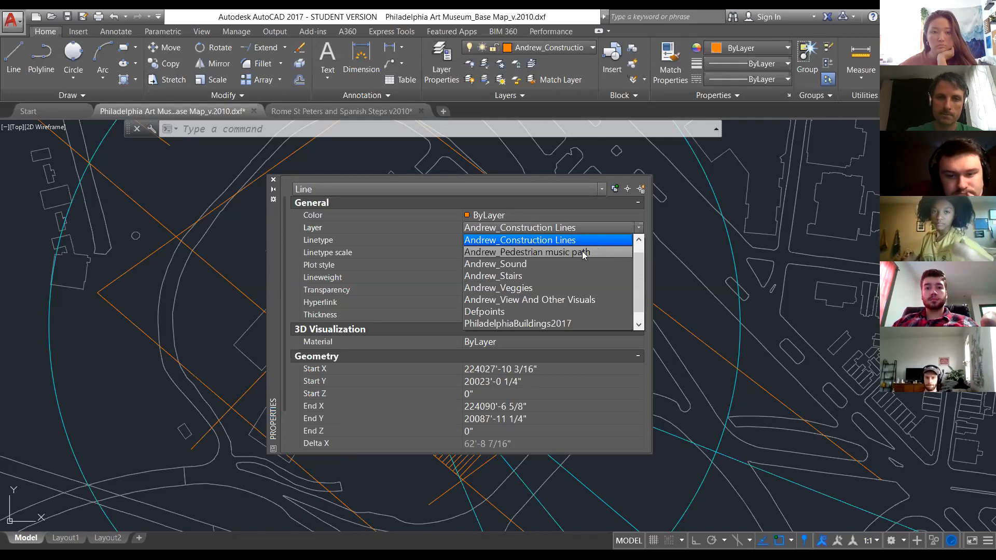
pyautogui.click(583, 278)
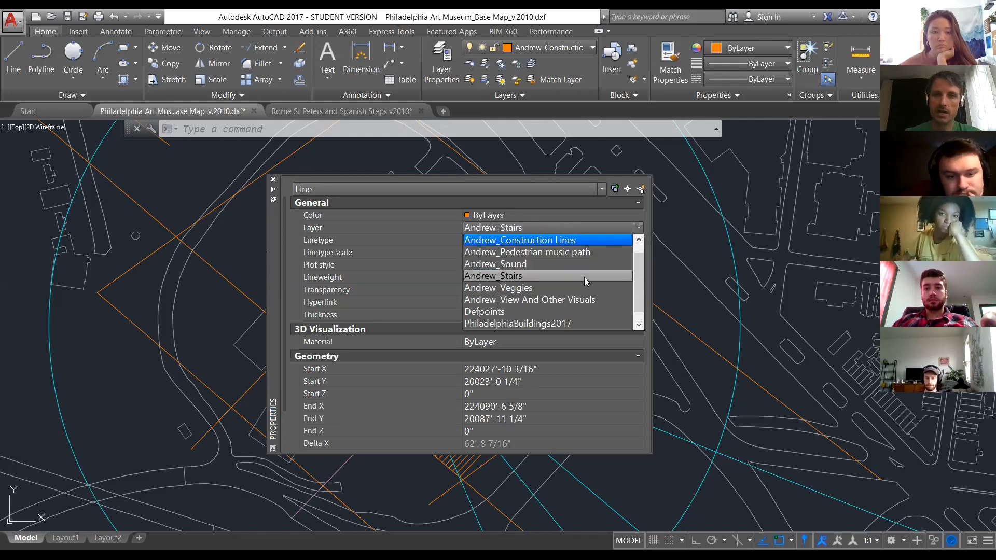
pyautogui.click(274, 180)
pyautogui.scroll(-2, 526, 292)
pyautogui.click(526, 292)
pyautogui.press('Escape')
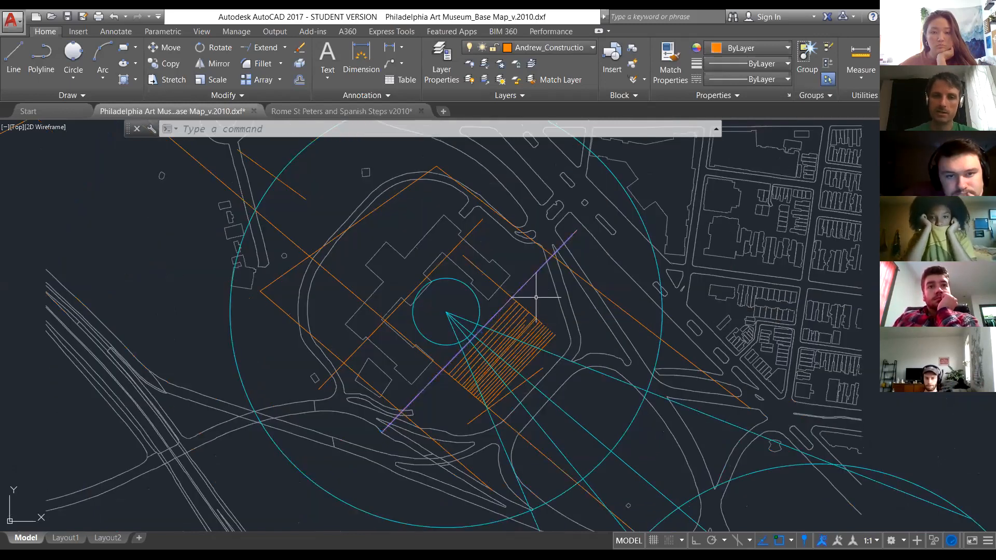
# Inspect the reassigned line in the drawing to check its layer and color.
pyautogui.scroll(2, 536, 297)
pyautogui.scroll(2, 534, 289)
pyautogui.click(519, 263)
pyautogui.click(507, 250)
pyautogui.press('Escape')
pyautogui.scroll(-2, 509, 282)
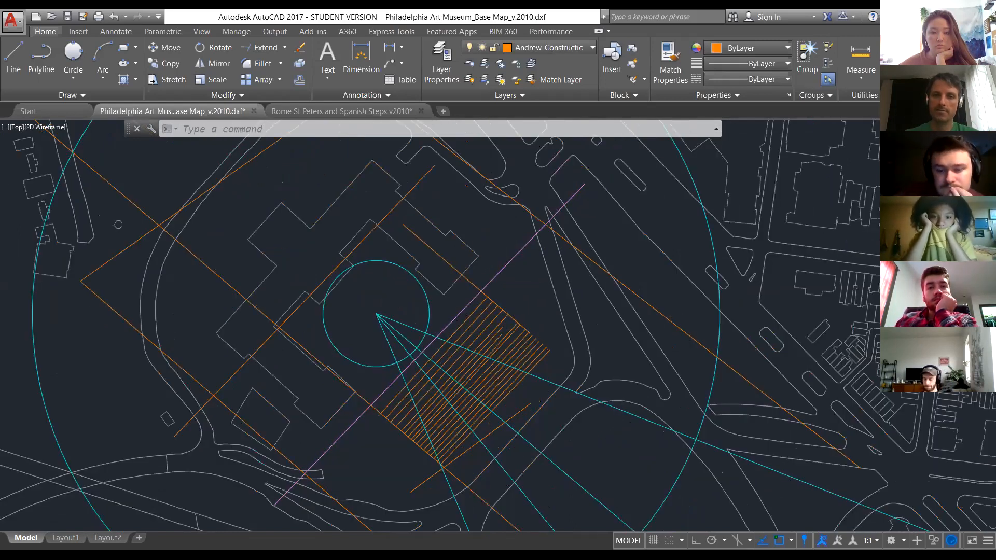
pyautogui.moveTo(511, 267); pyautogui.dragTo(505, 272, button='middle')
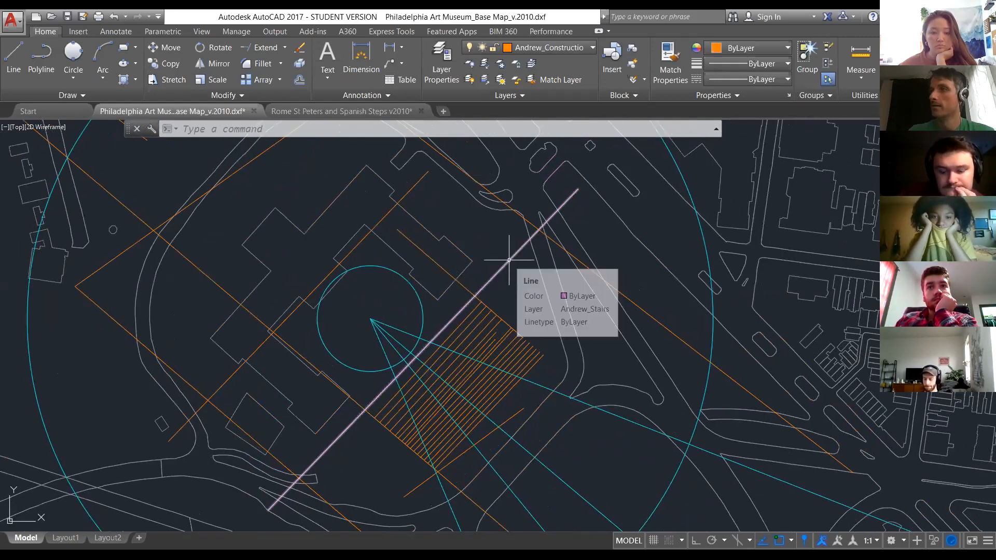
pyautogui.moveTo(512, 256)
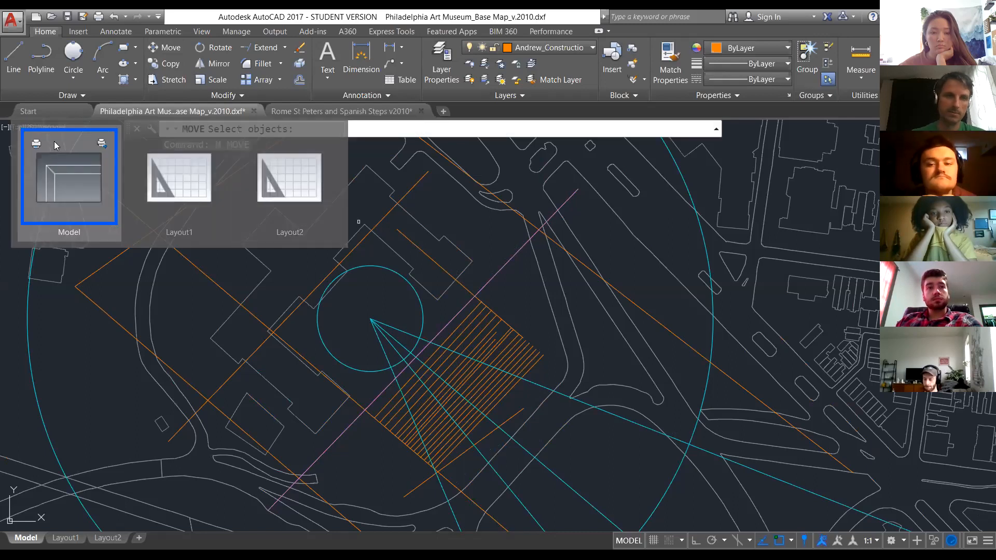
pyautogui.write('m')
pyautogui.press('Return')
pyautogui.click(486, 275)
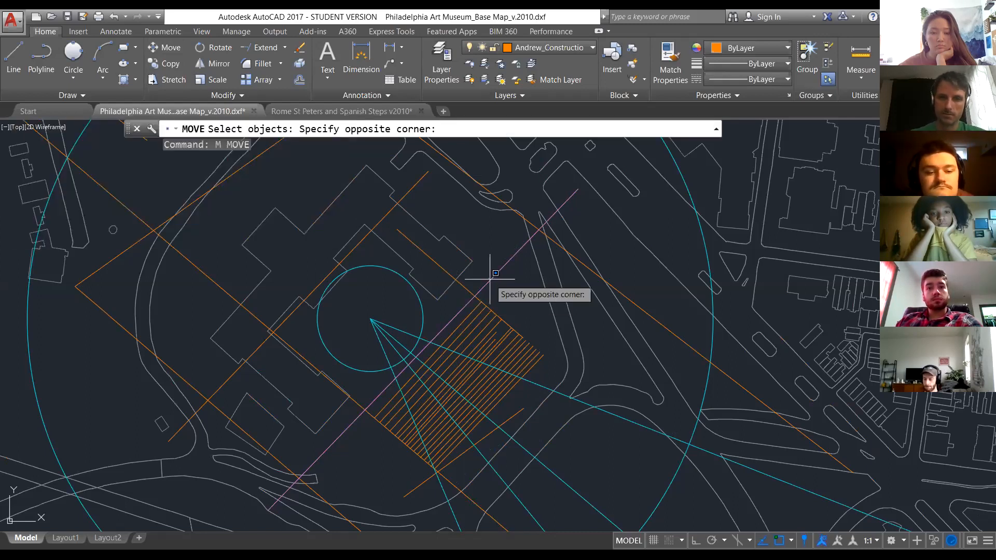
pyautogui.click(521, 286)
pyautogui.press('Return')
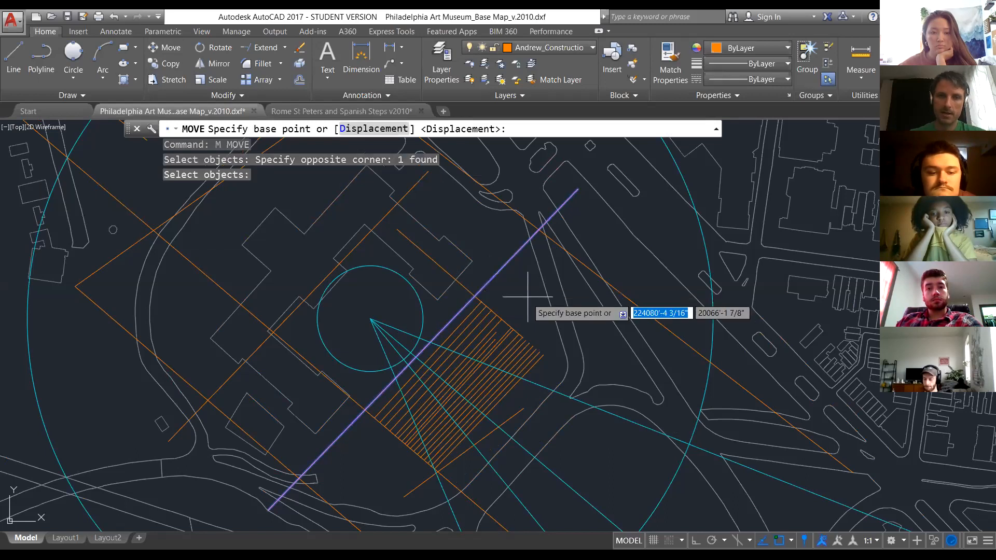
pyautogui.click(524, 285)
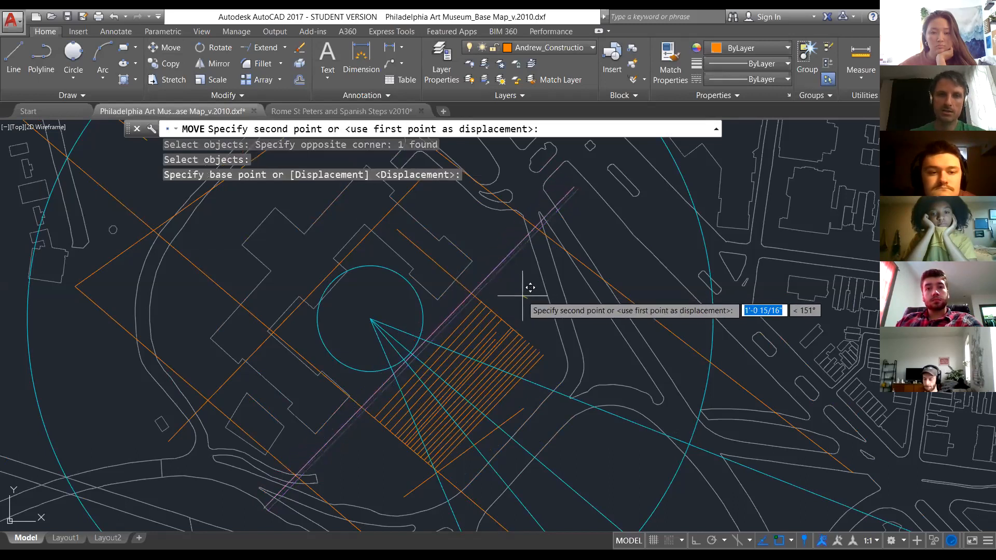
pyautogui.press('Escape')
pyautogui.press('Escape')
pyautogui.press('Escape')
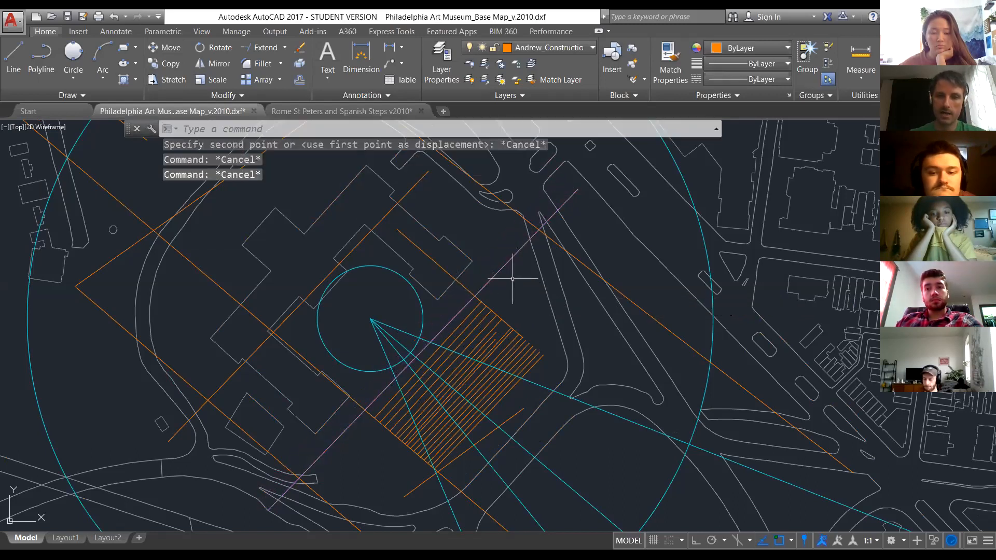
# Move the stairs line about 9" to the southwest.
pyautogui.press('space')
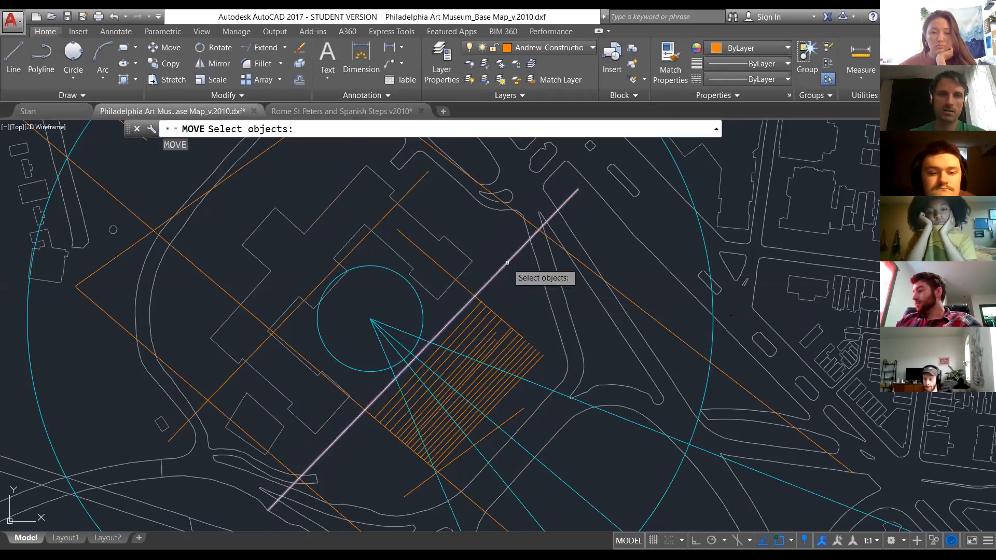
pyautogui.click(508, 262)
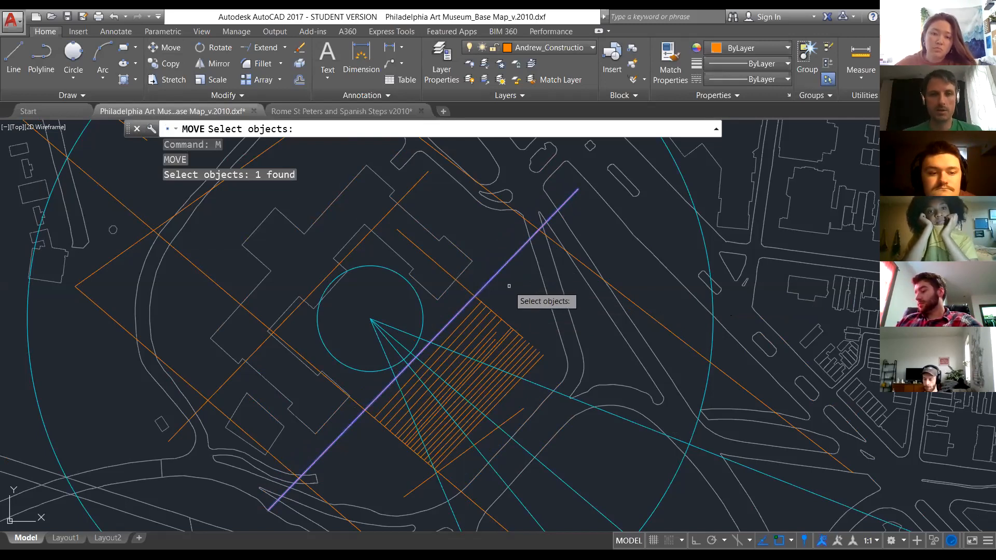
pyautogui.press('space')
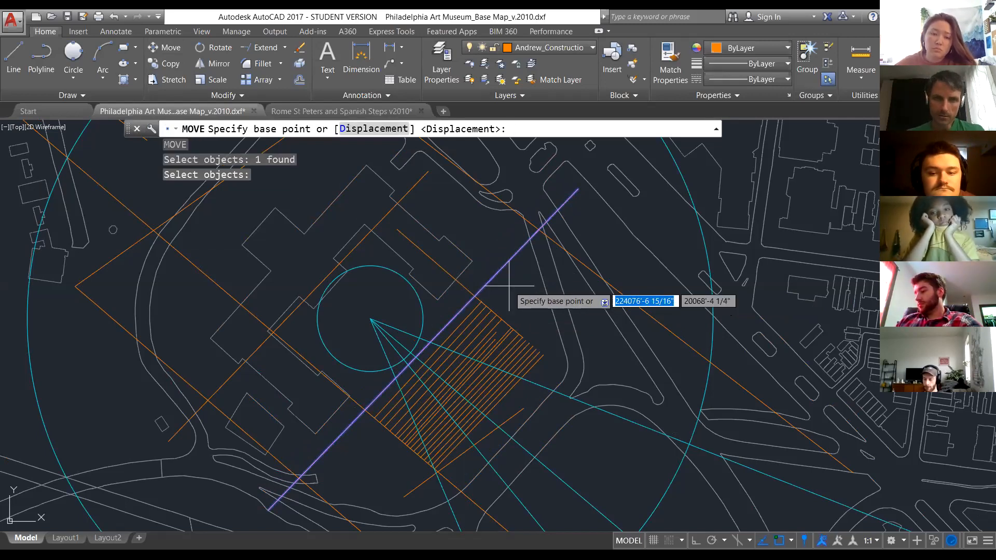
pyautogui.click(509, 285)
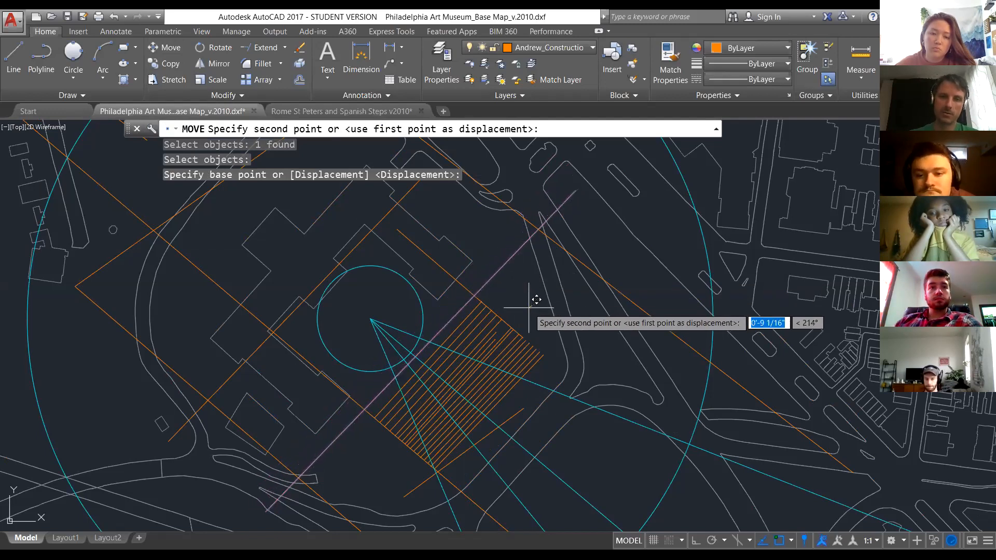
pyautogui.press('Escape')
pyautogui.press('Escape')
pyautogui.press('Escape')
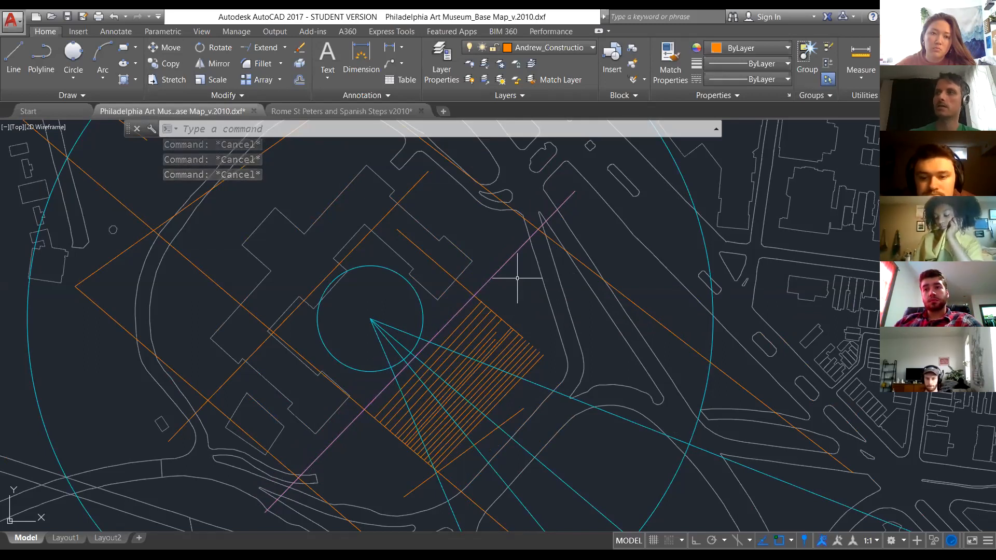
# Copy the stairs line several times toward the southeast, placing parallel copies freehand across the stairs.
pyautogui.write('CO')
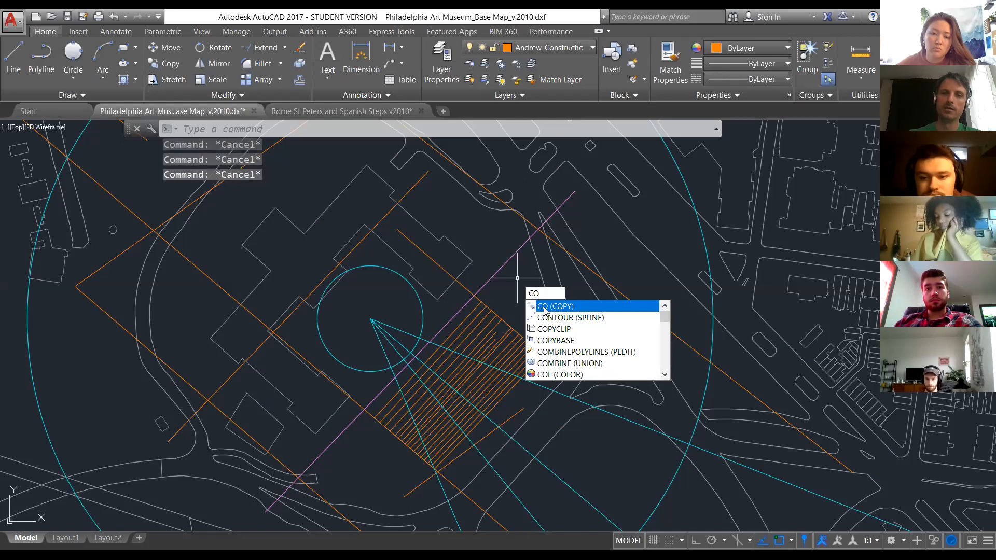
pyautogui.click(546, 308)
pyautogui.click(509, 260)
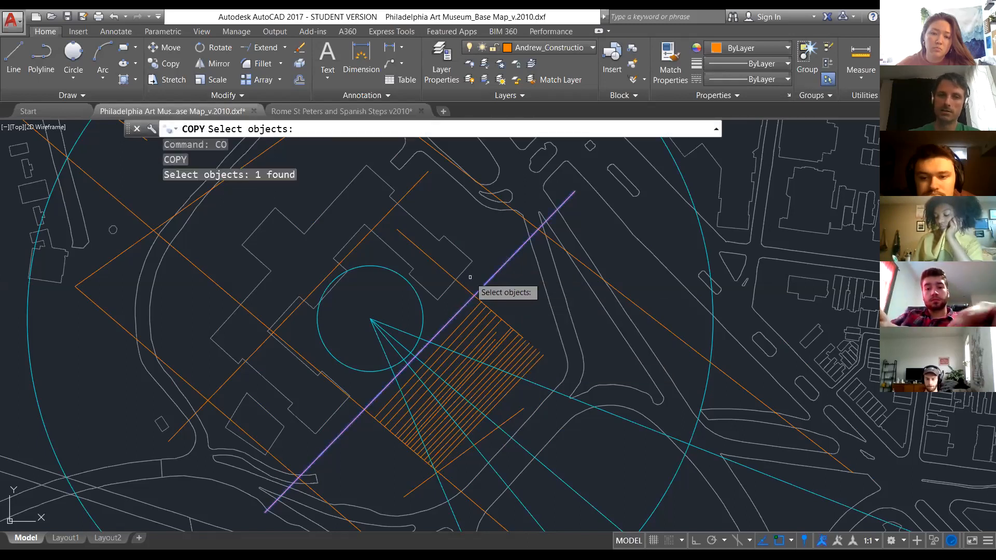
pyautogui.press('Return')
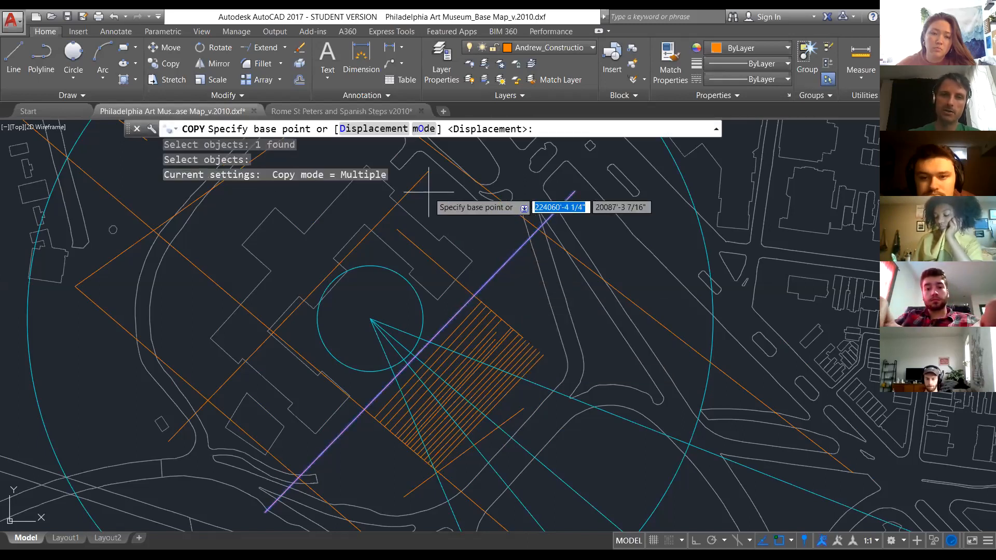
pyautogui.click(428, 192)
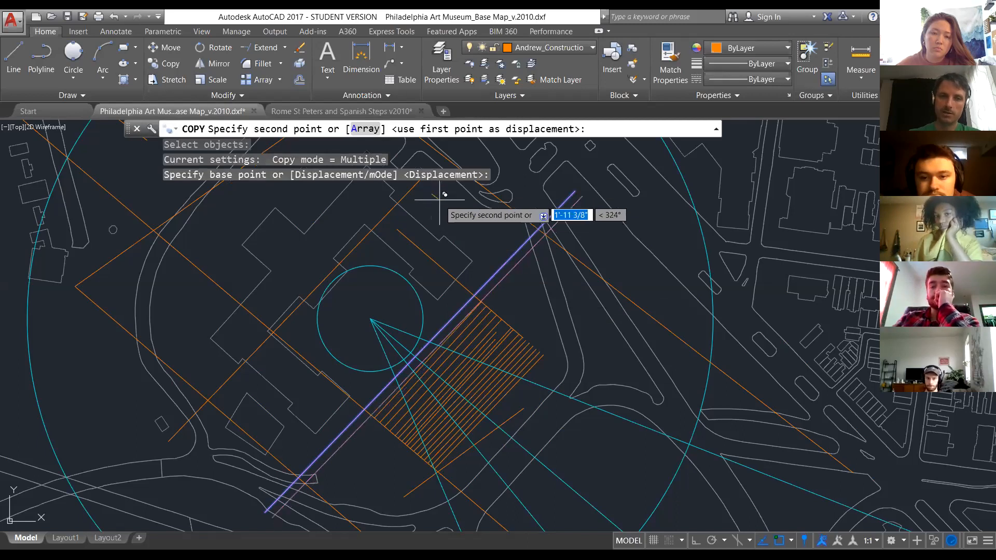
pyautogui.click(451, 210)
pyautogui.click(459, 217)
pyautogui.click(466, 224)
pyautogui.click(470, 228)
pyautogui.click(480, 237)
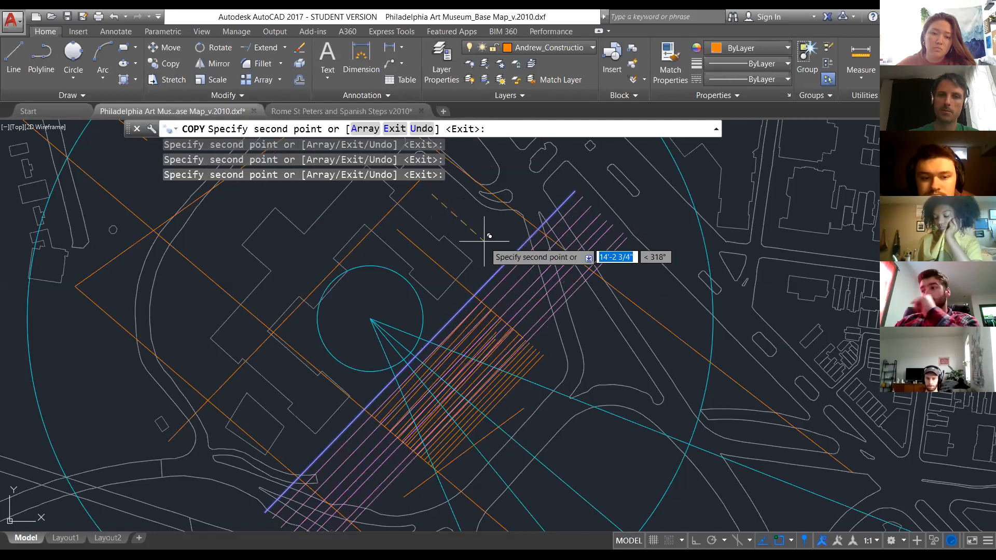
pyautogui.press('Escape')
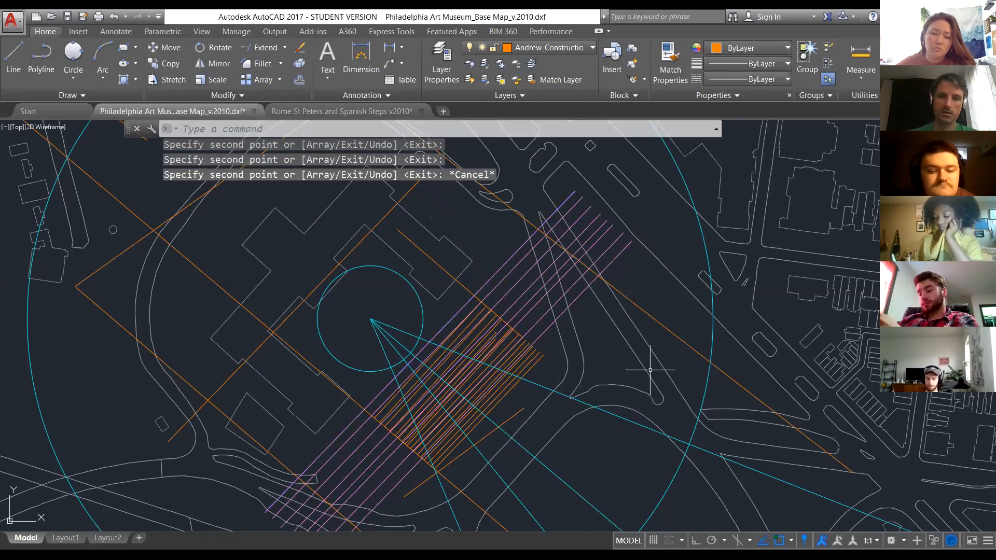
# Undo the freehand copies of the stairs line.
pyautogui.hotkey('ctrl', 'z')
pyautogui.press('Escape')
pyautogui.press('Escape')
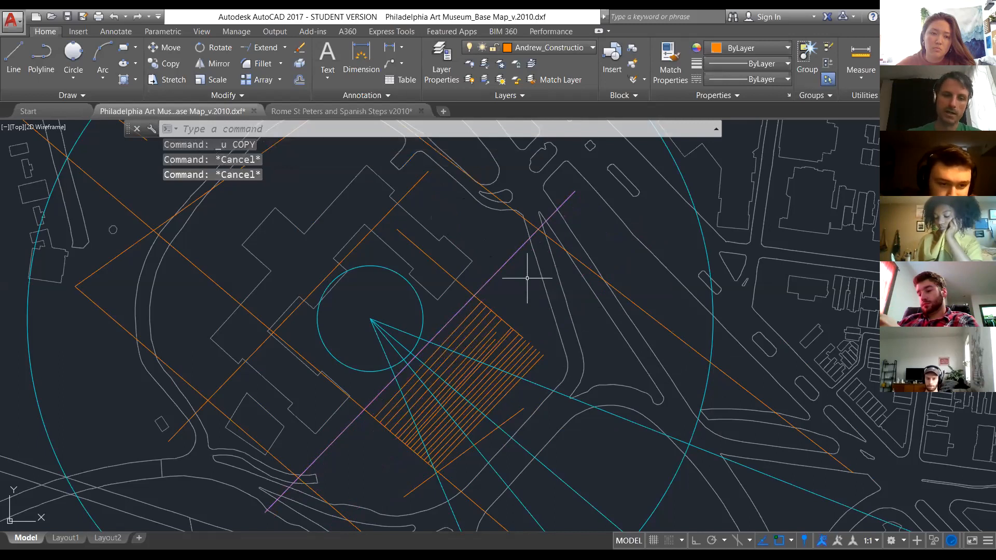
# Make one copy of the stairs line offset 2' to the southeast.
pyautogui.press('space')
pyautogui.click(502, 261)
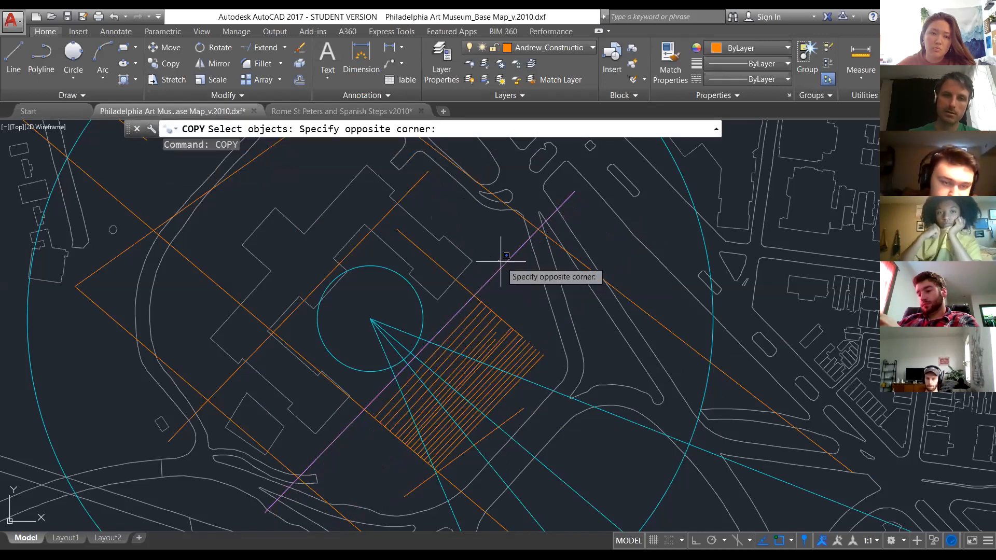
pyautogui.click(497, 284)
pyautogui.click(496, 284)
pyautogui.click(493, 265)
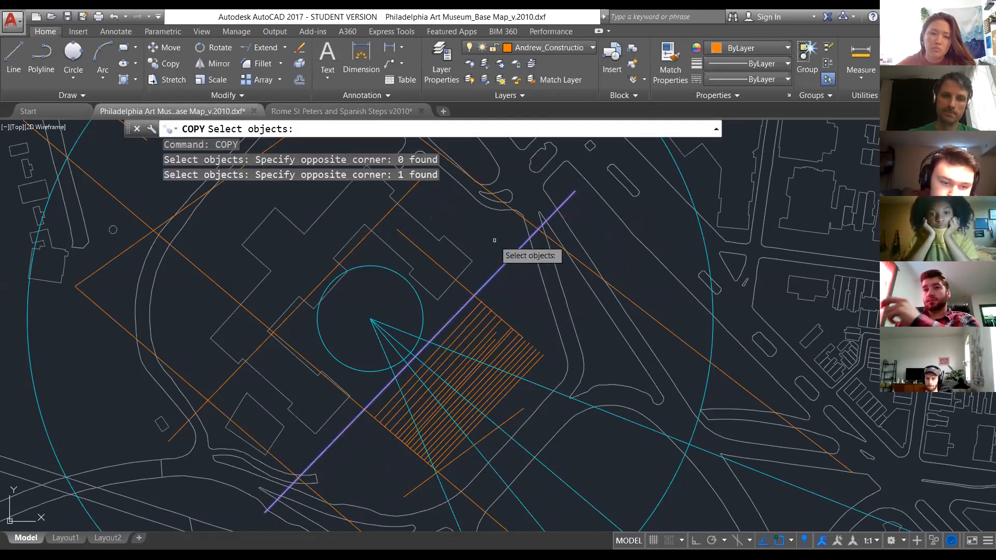
pyautogui.press('space')
pyautogui.click(473, 229)
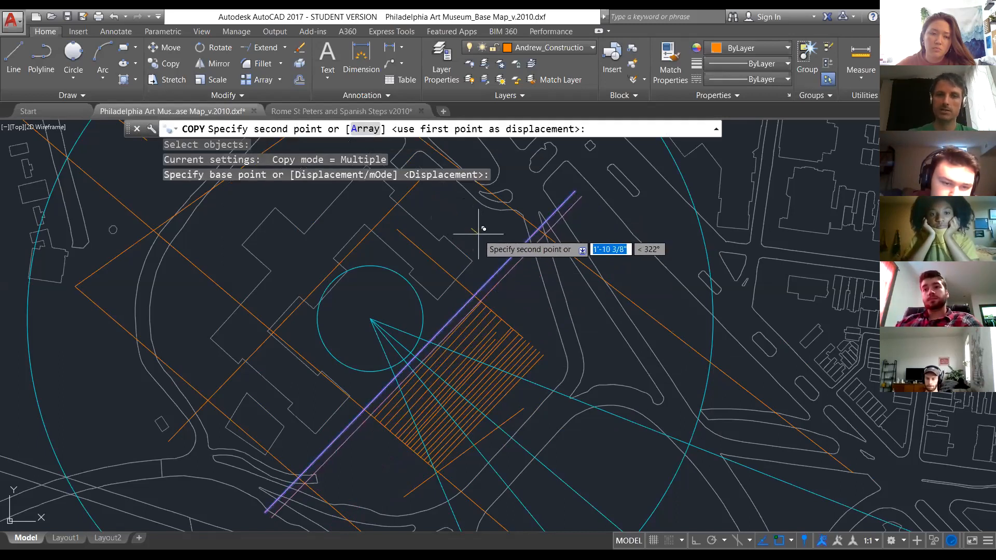
pyautogui.write("2'")
pyautogui.press('Return')
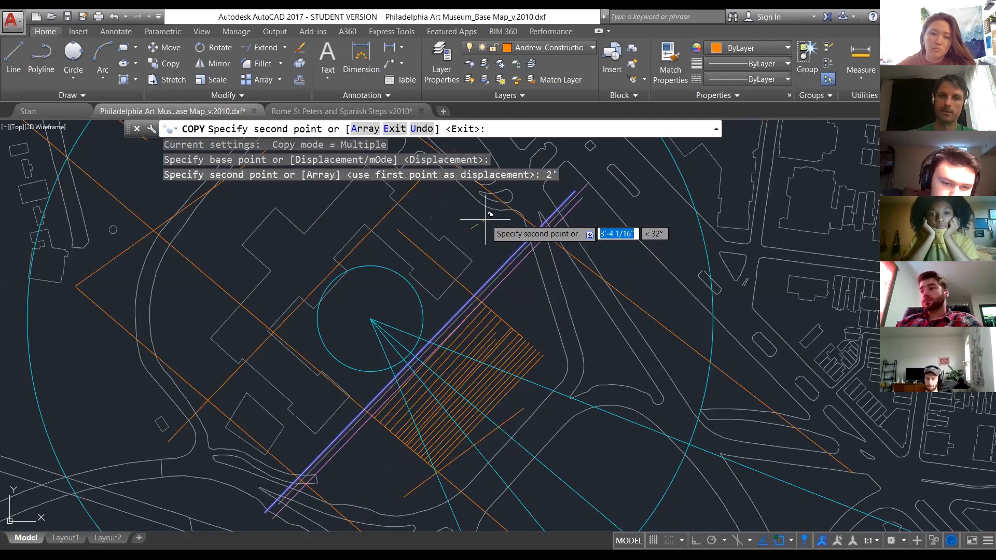
pyautogui.press('Escape')
pyautogui.press('Escape')
pyautogui.scroll(2, 510, 301)
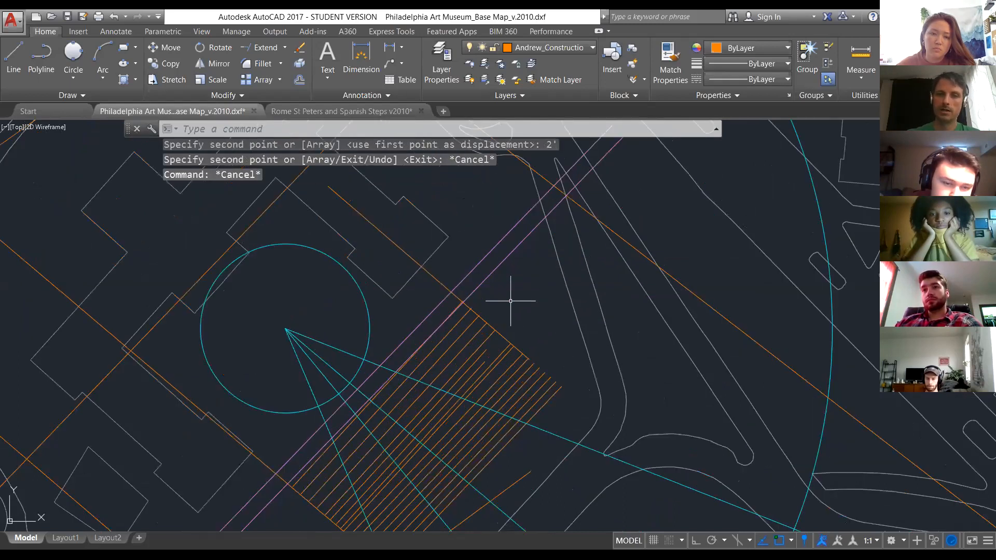
# Copy the last stairs line several times toward the southeast, using the adjacent line's endpoint as base point to keep the 2' spacing.
pyautogui.scroll(-2, 458, 338)
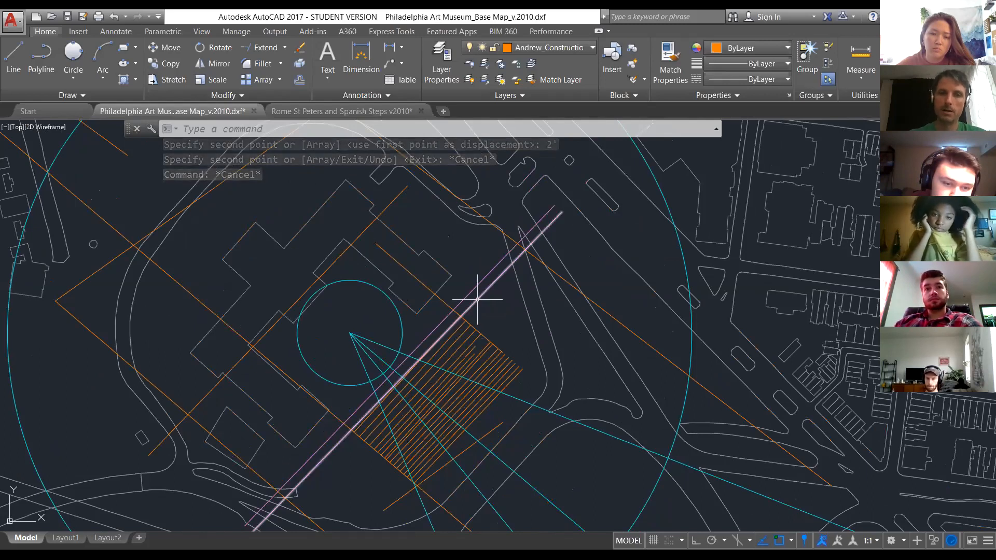
pyautogui.write('co')
pyautogui.press('Return')
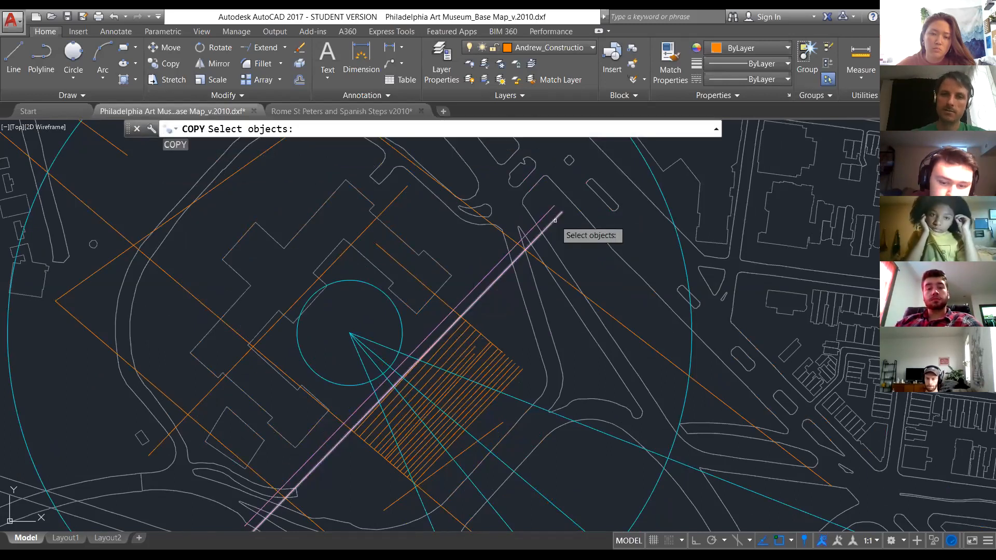
pyautogui.click(551, 223)
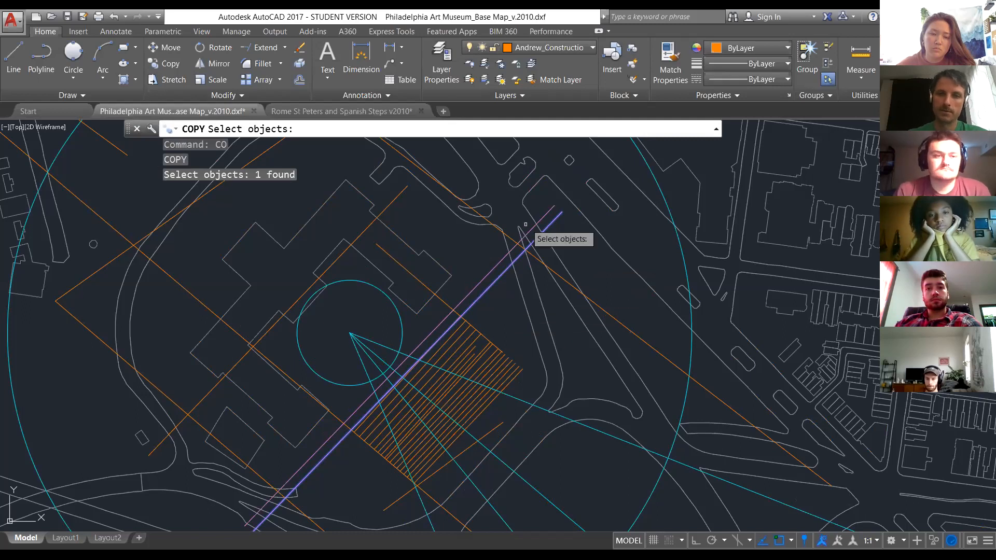
pyautogui.press('Return')
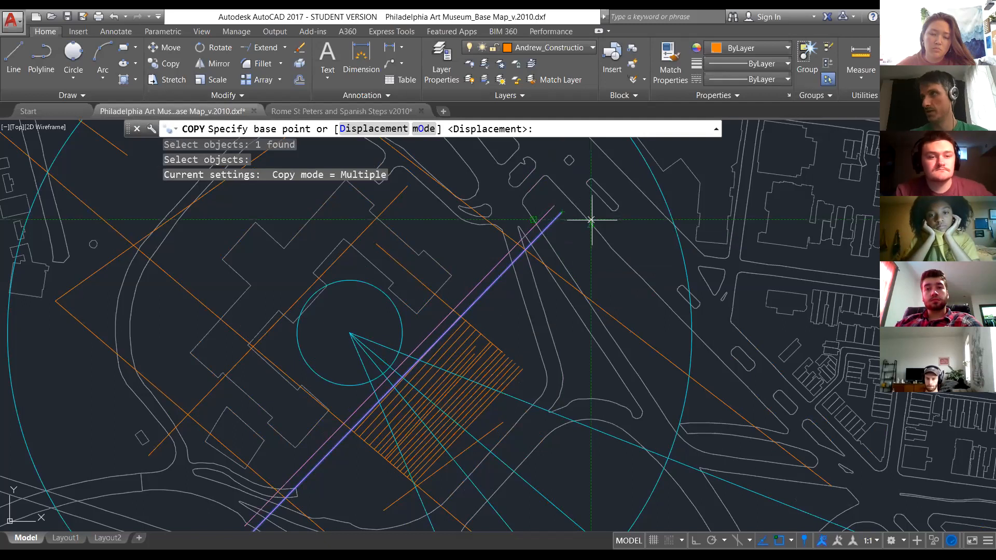
pyautogui.scroll(2, 539, 227)
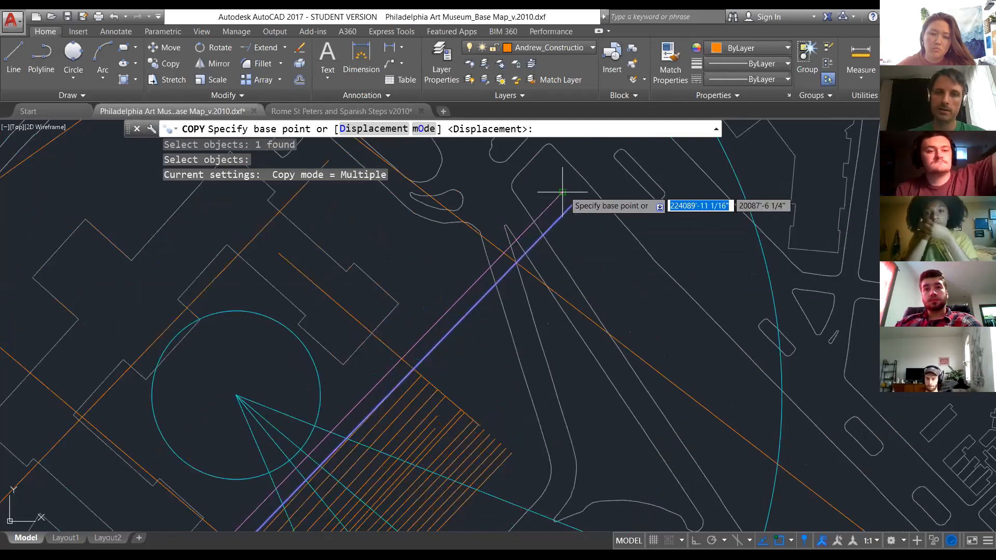
pyautogui.click(563, 192)
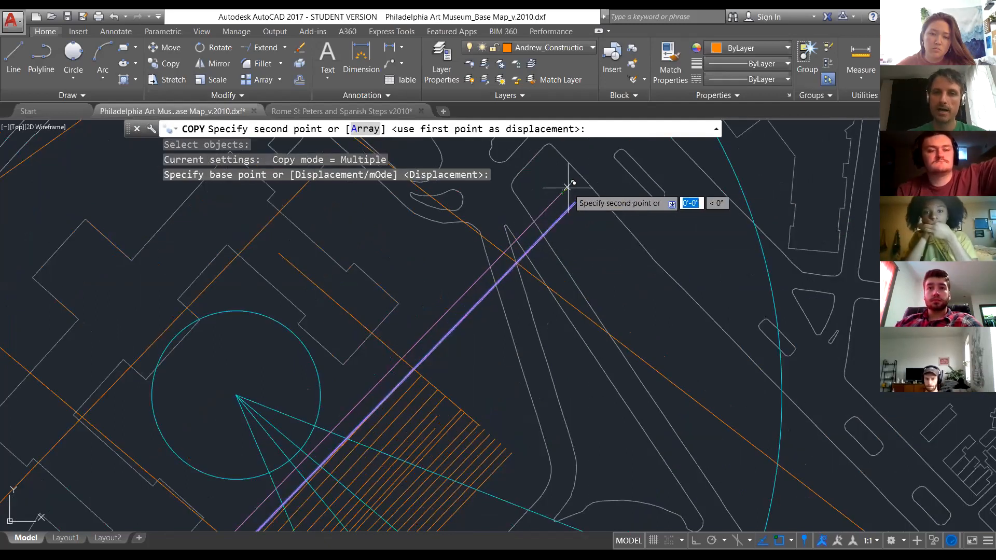
pyautogui.click(577, 202)
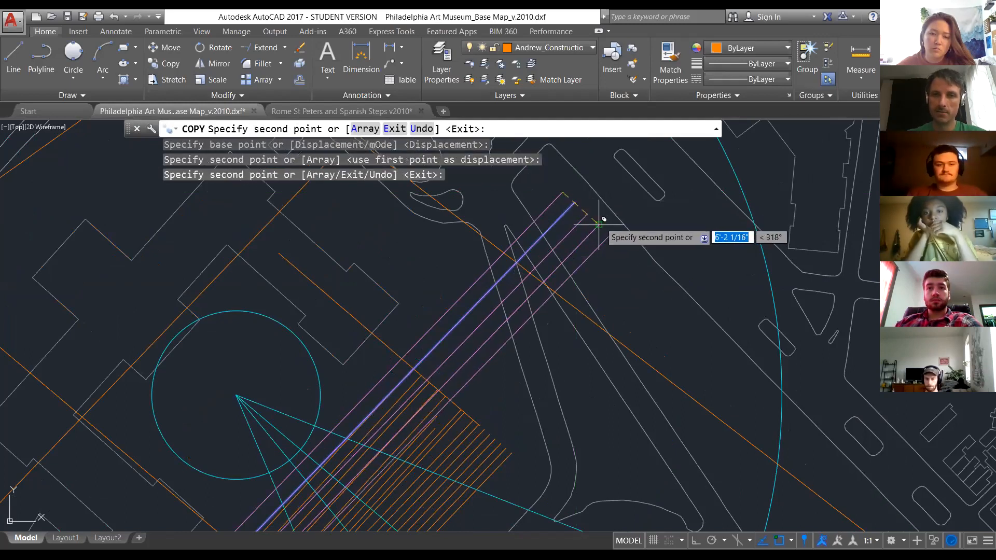
pyautogui.click(600, 215)
pyautogui.click(624, 227)
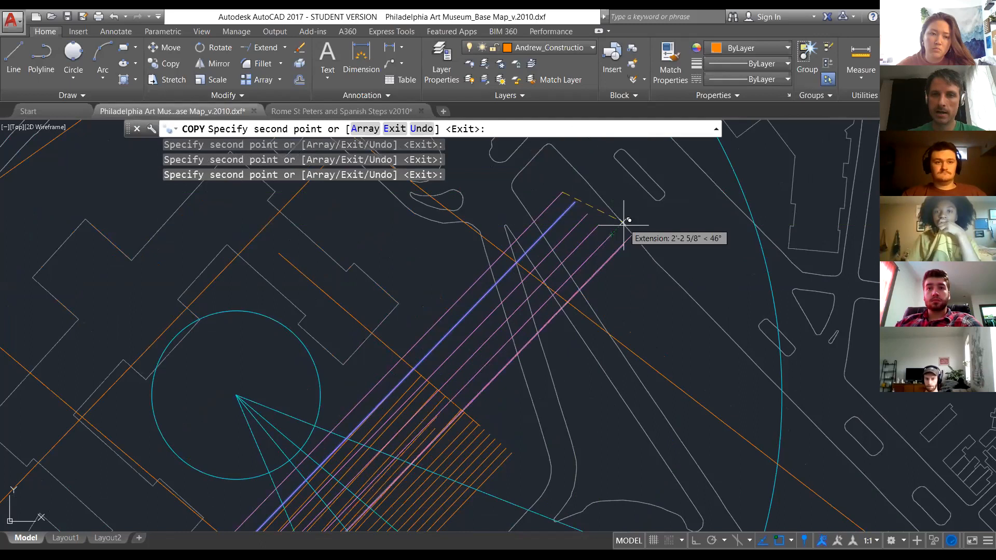
pyautogui.click(636, 256)
pyautogui.click(649, 257)
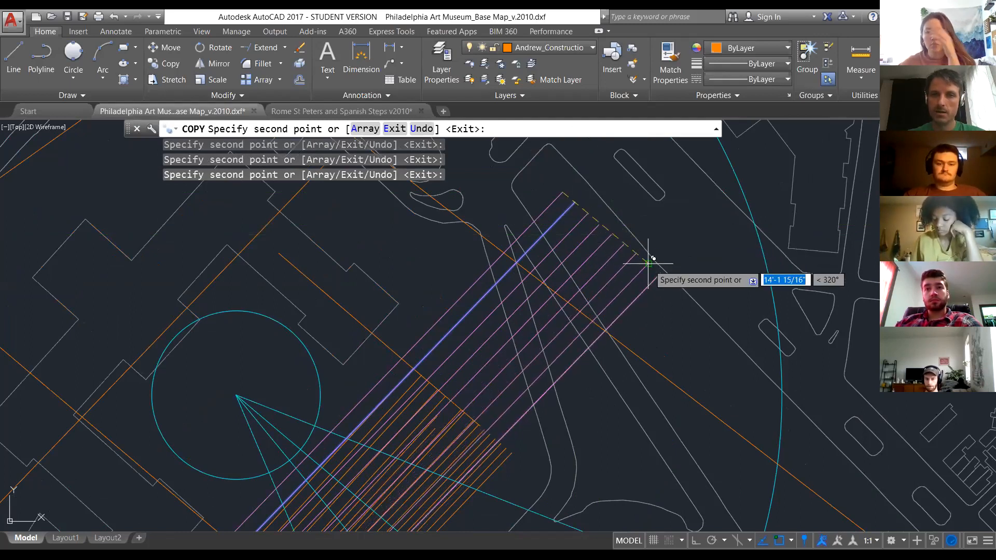
pyautogui.press('Escape')
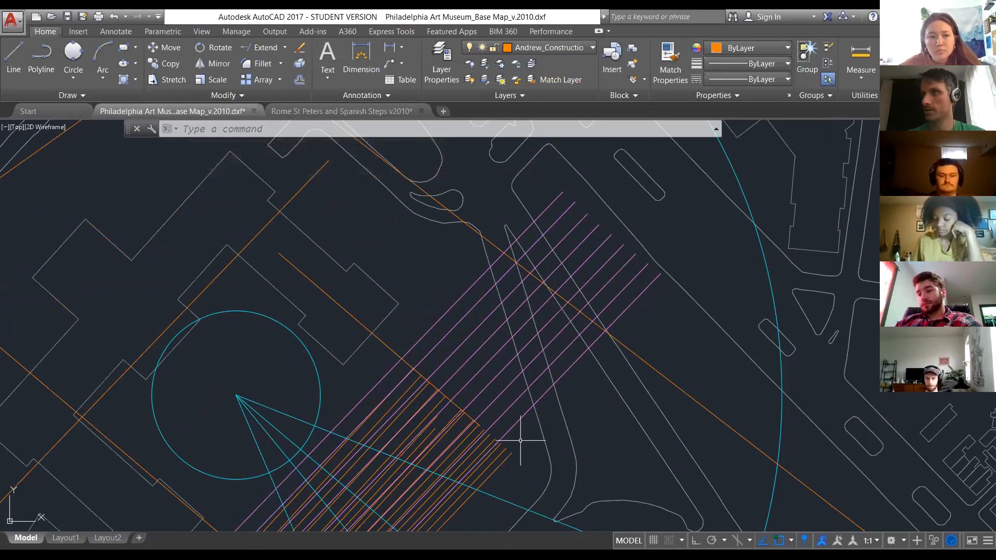
pyautogui.scroll(-3, 522, 438)
pyautogui.scroll(3, 549, 437)
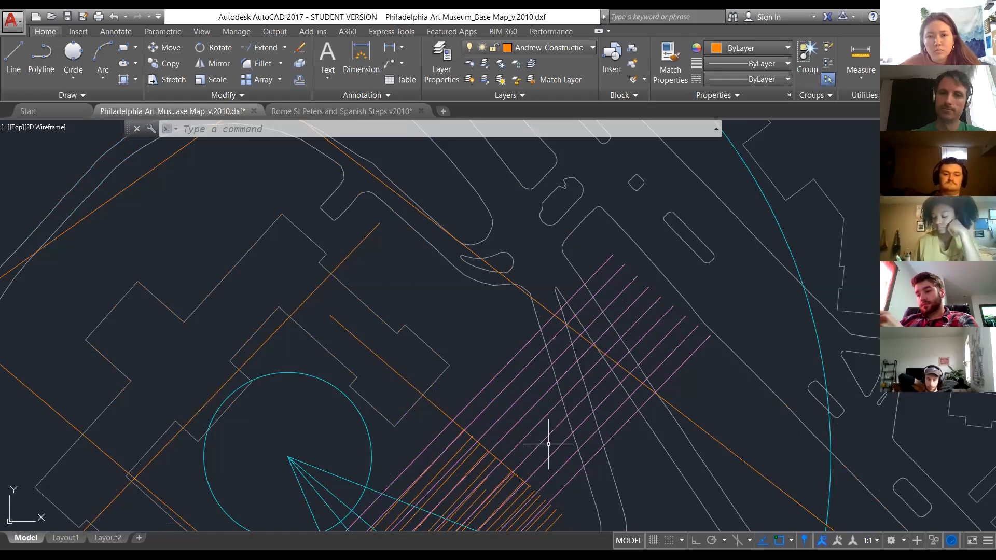
pyautogui.write('of')
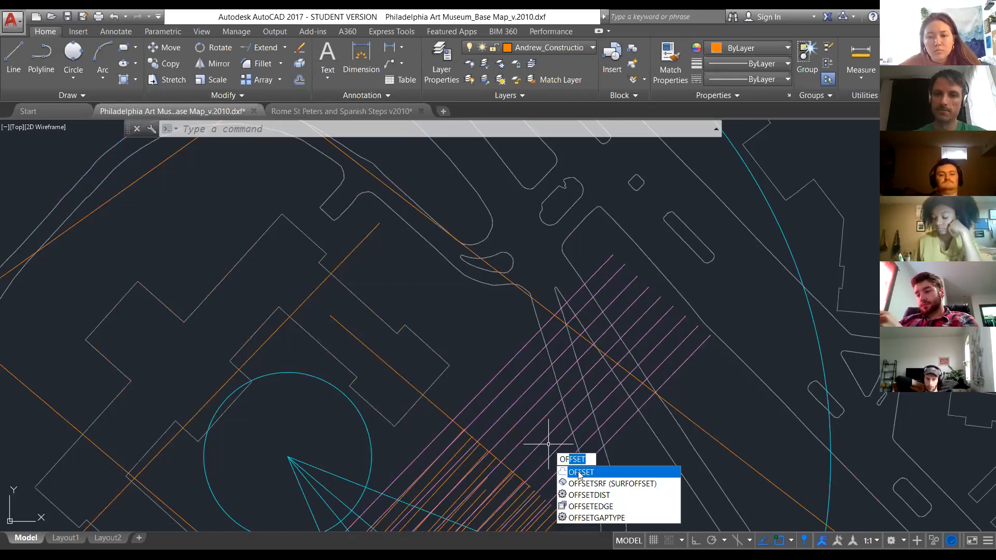
pyautogui.press('Return')
pyautogui.press('Escape')
pyautogui.press('Escape')
pyautogui.press('Escape')
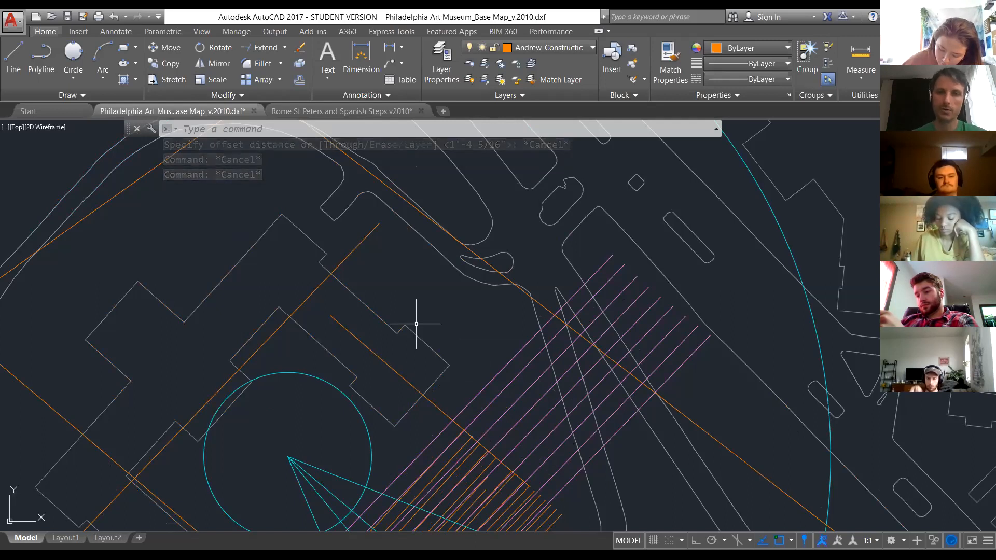
# Offset the northwesternmost stairs line by 2' toward the northwest.
pyautogui.press('Return')
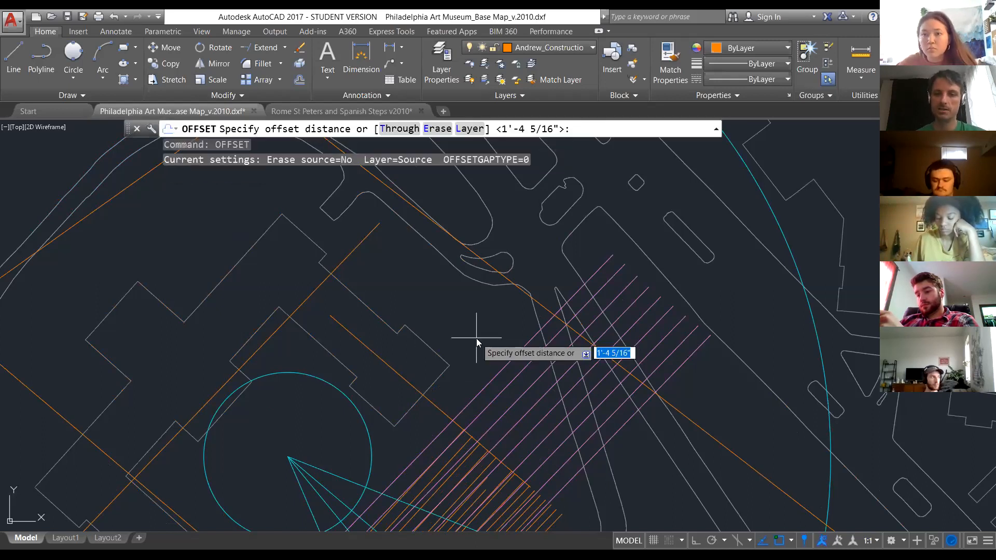
pyautogui.write('2')
pyautogui.press('Return')
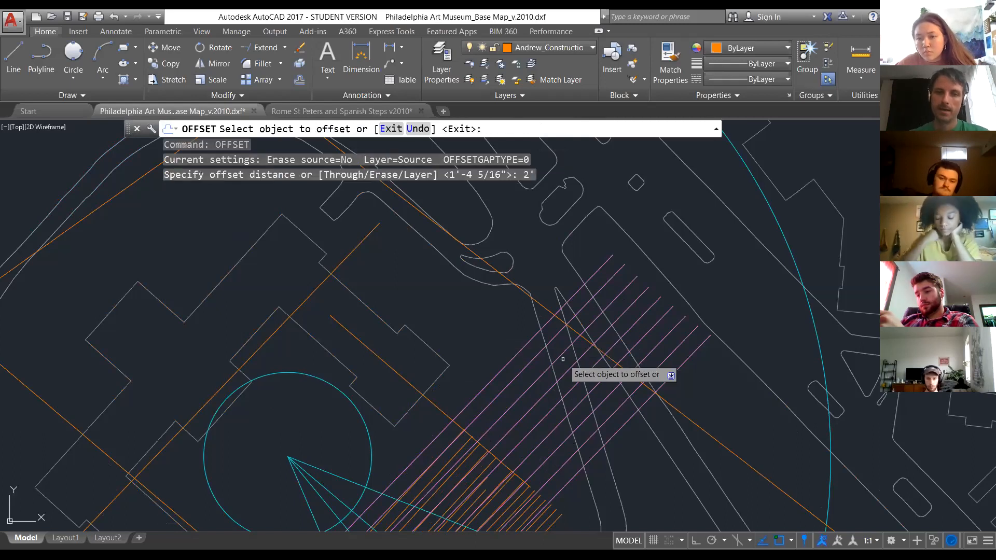
pyautogui.click(516, 353)
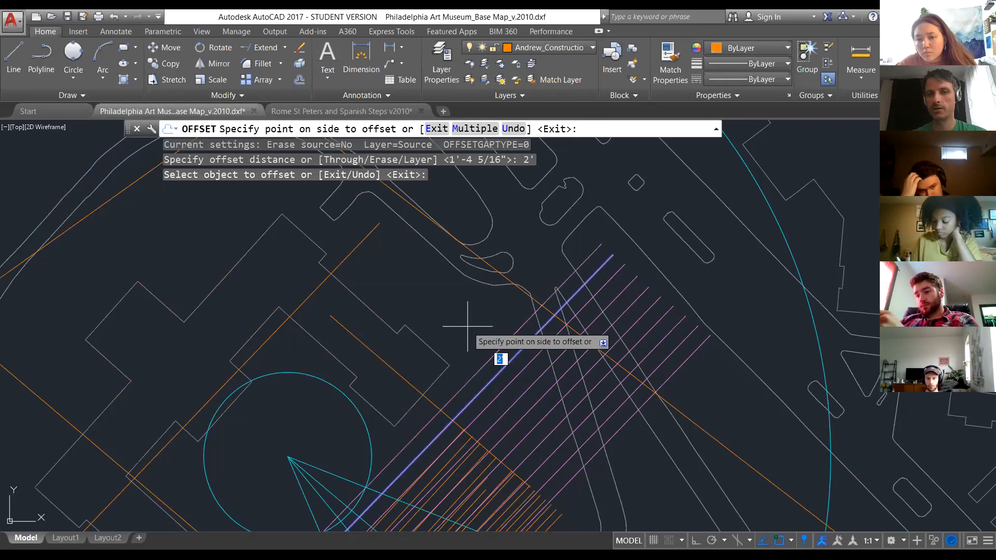
pyautogui.click(431, 310)
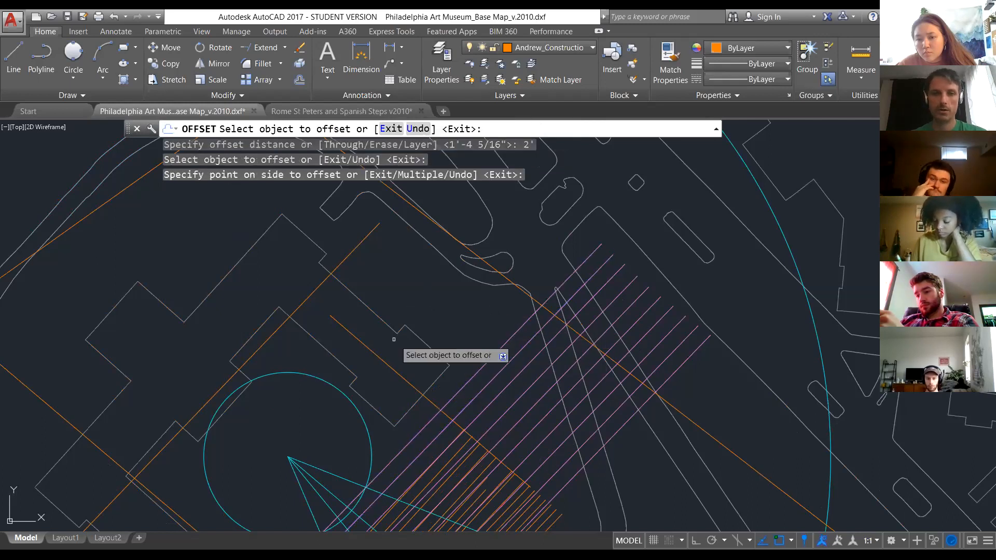
pyautogui.click(344, 262)
pyautogui.click(347, 257)
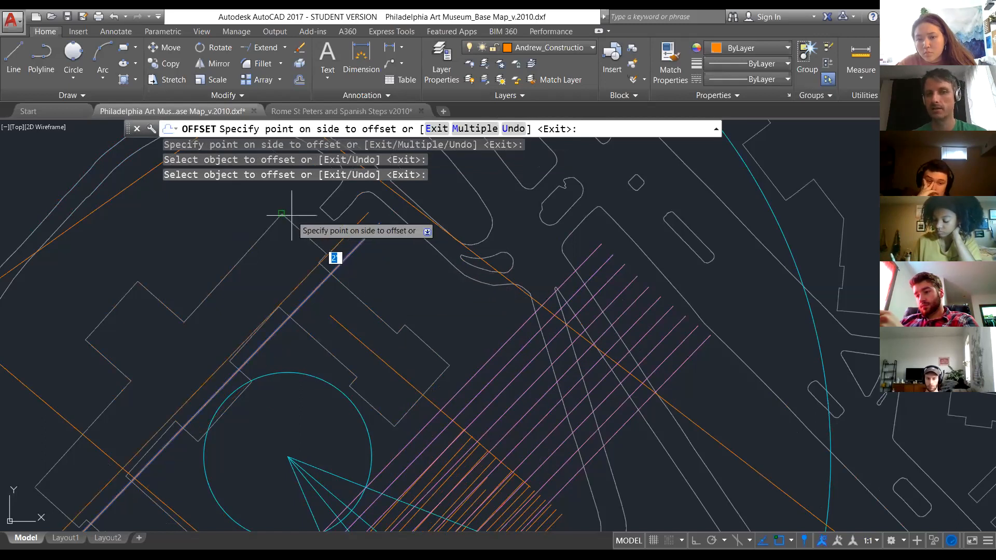
pyautogui.press('Escape')
# Offset the outermost stairs line three more times toward the northwest at the same 2' distance, each from the newest line.
pyautogui.rightClick(451, 331)
pyautogui.click(498, 340)
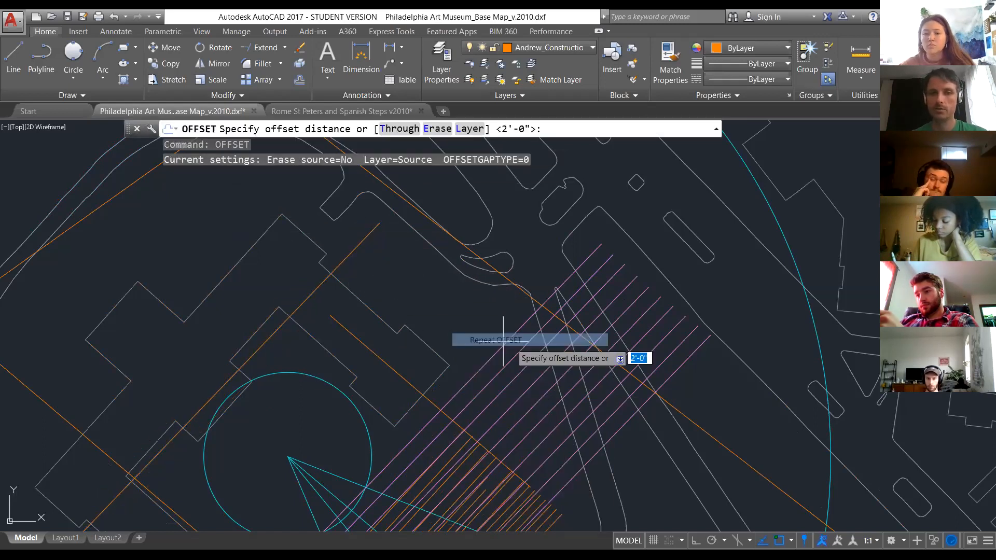
pyautogui.rightClick(506, 337)
pyautogui.click(524, 343)
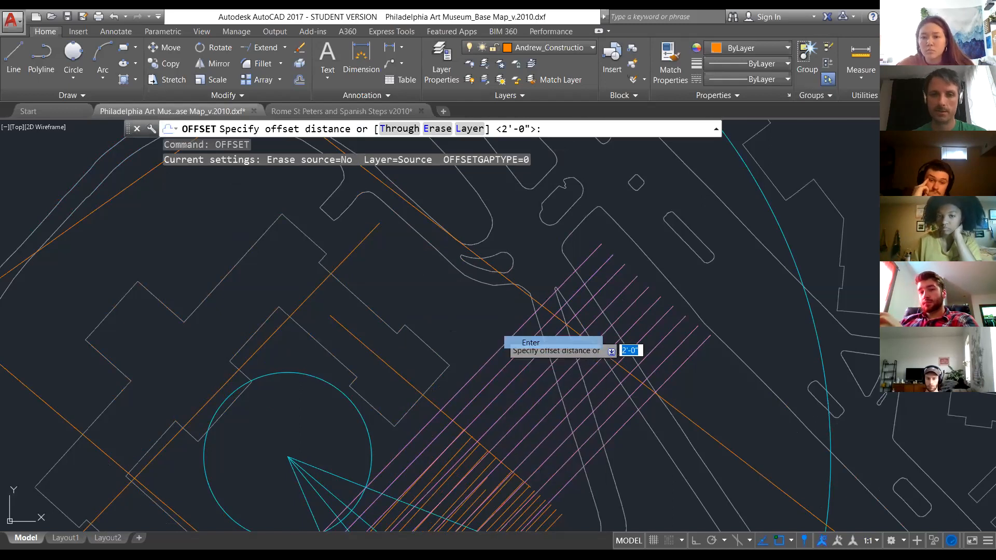
pyautogui.click(494, 344)
pyautogui.click(445, 325)
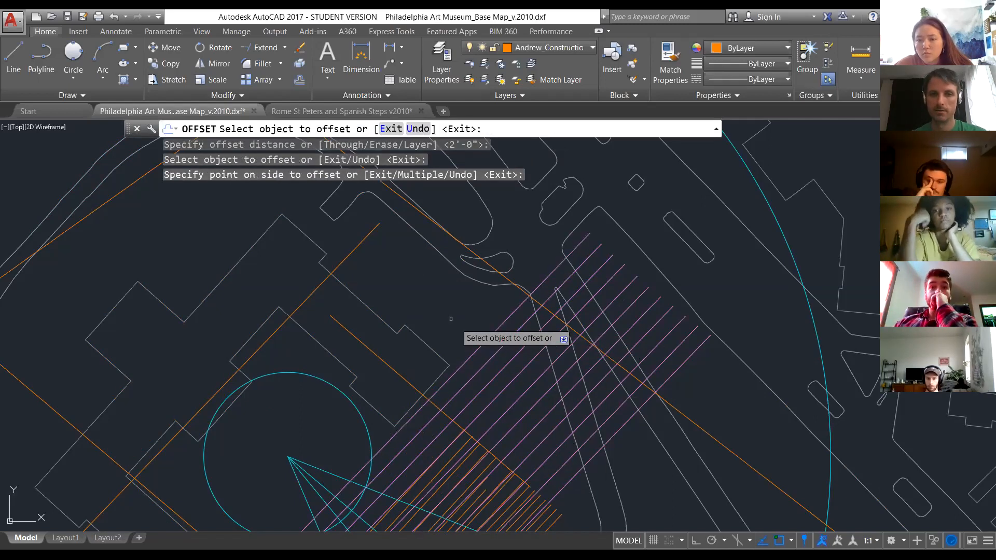
pyautogui.click(480, 342)
pyautogui.click(447, 311)
pyautogui.click(478, 330)
pyautogui.click(467, 307)
pyautogui.press('Escape')
pyautogui.press('Escape')
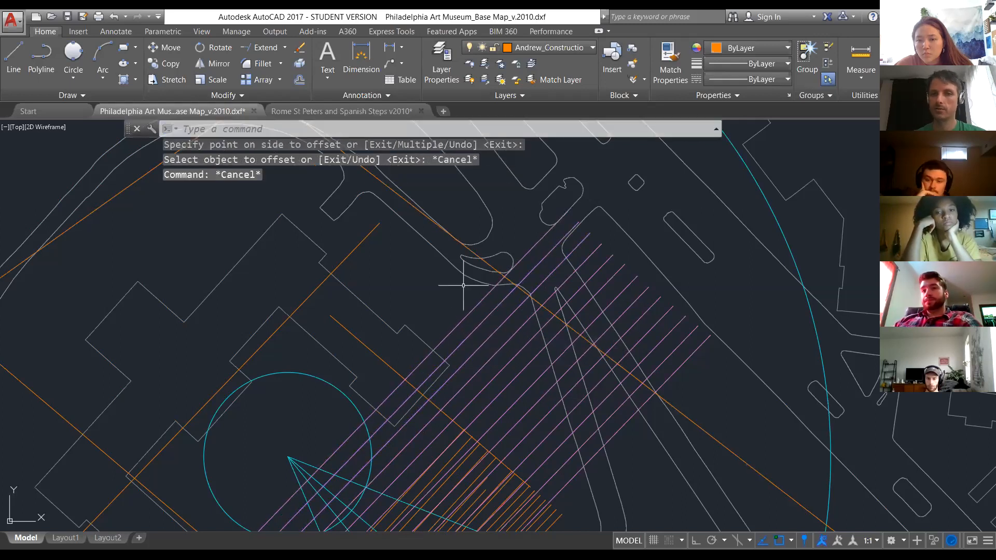
# Draw an open three-segment polyline freehand that spans the stairs lines on both sides and joins northwest of them across the museum.
pyautogui.scroll(-3, 463, 285)
pyautogui.scroll(3, 472, 355)
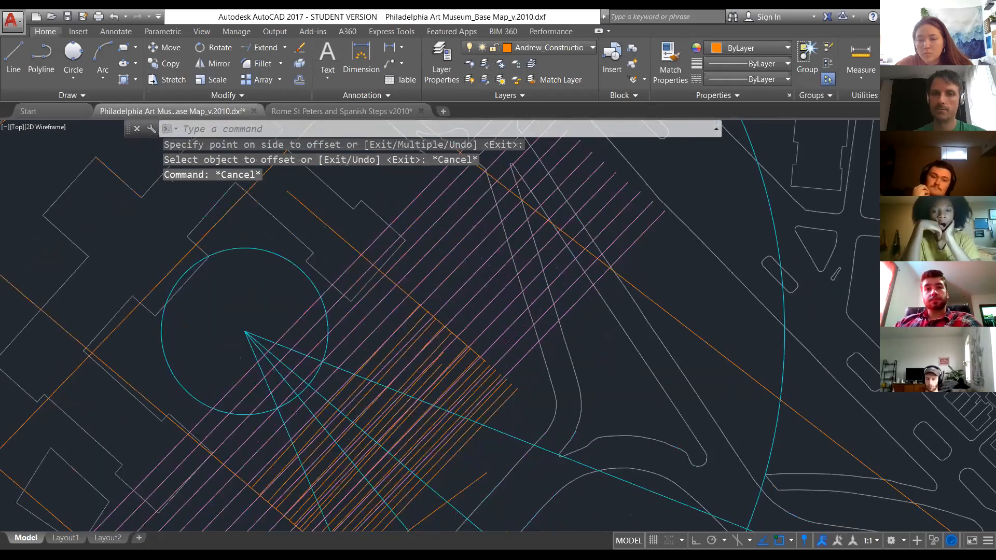
pyautogui.scroll(-2, 497, 286)
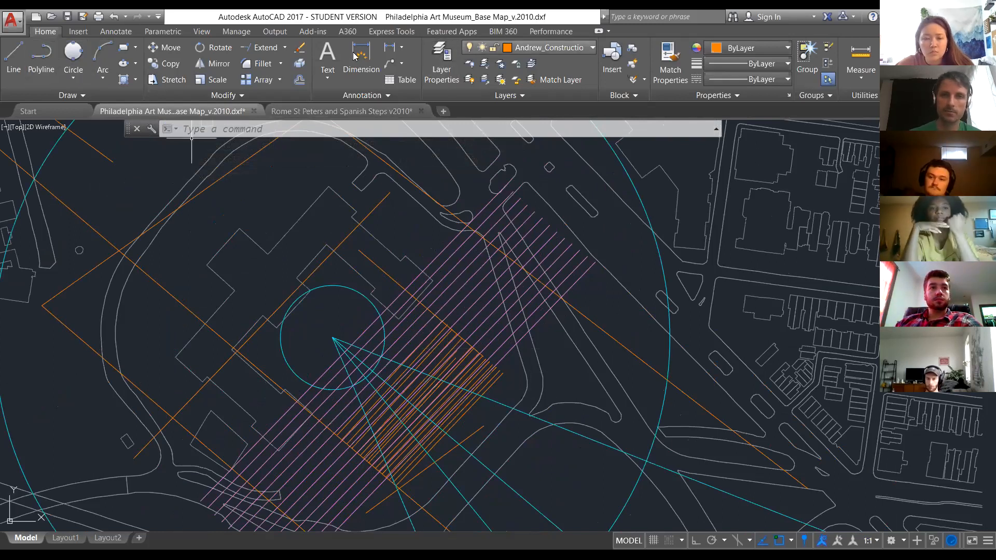
pyautogui.click(48, 64)
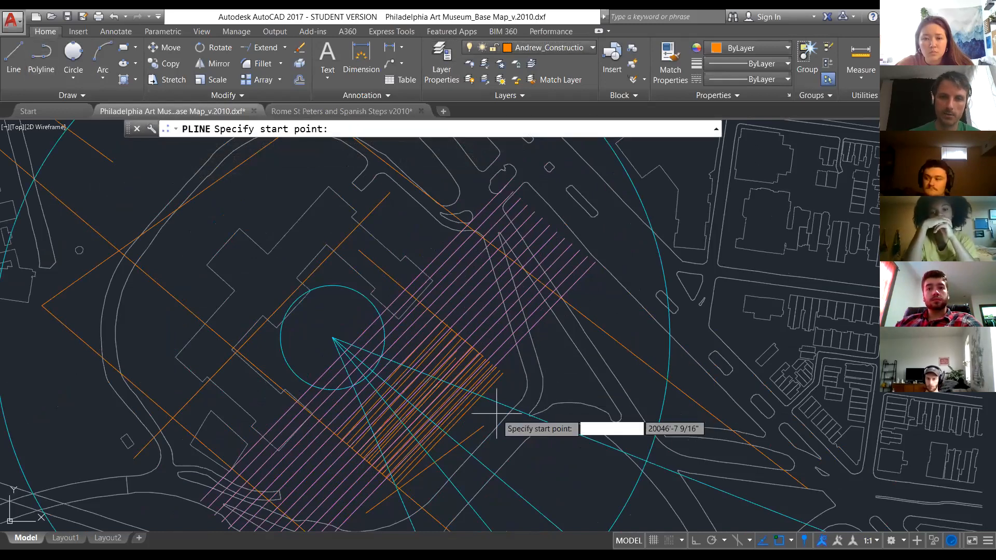
pyautogui.click(519, 366)
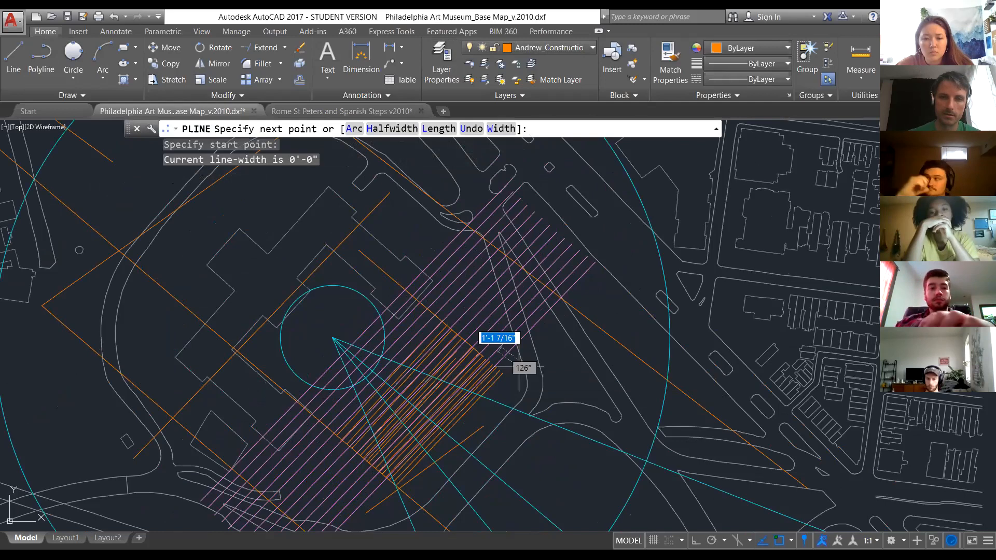
pyautogui.click(233, 397)
pyautogui.click(372, 524)
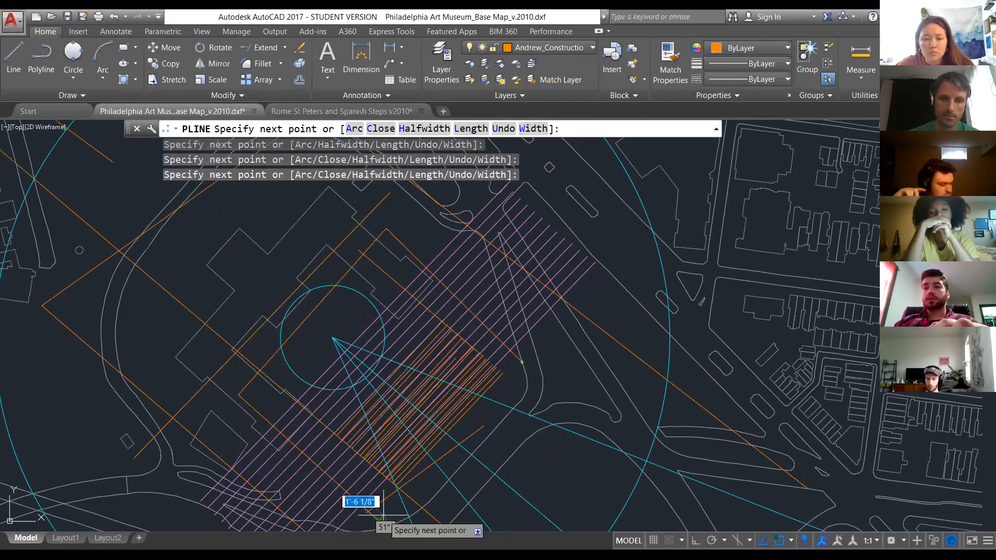
pyautogui.rightClick(383, 327)
pyautogui.click(410, 334)
pyautogui.scroll(-5, 479, 272)
pyautogui.scroll(5, 422, 222)
pyautogui.scroll(-4, 509, 306)
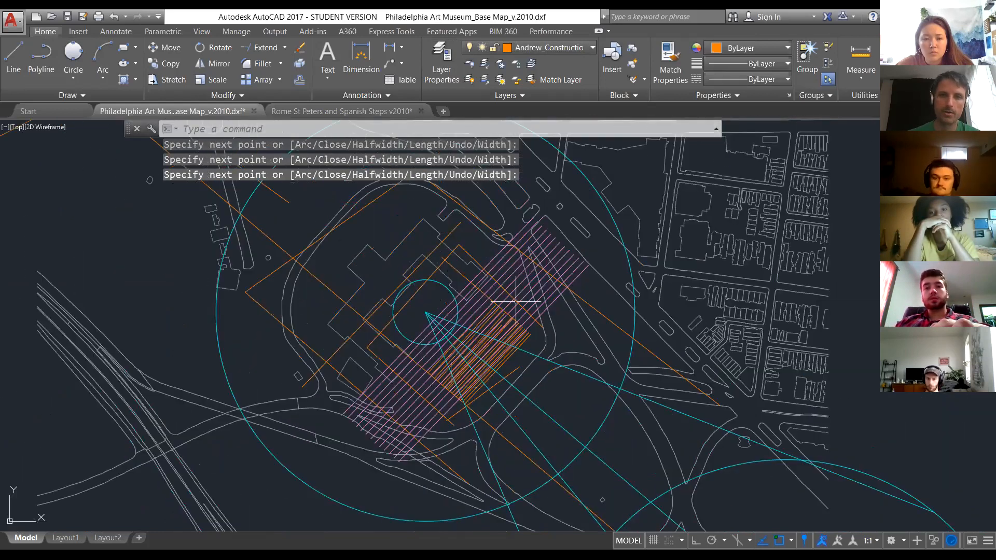
pyautogui.scroll(4, 501, 296)
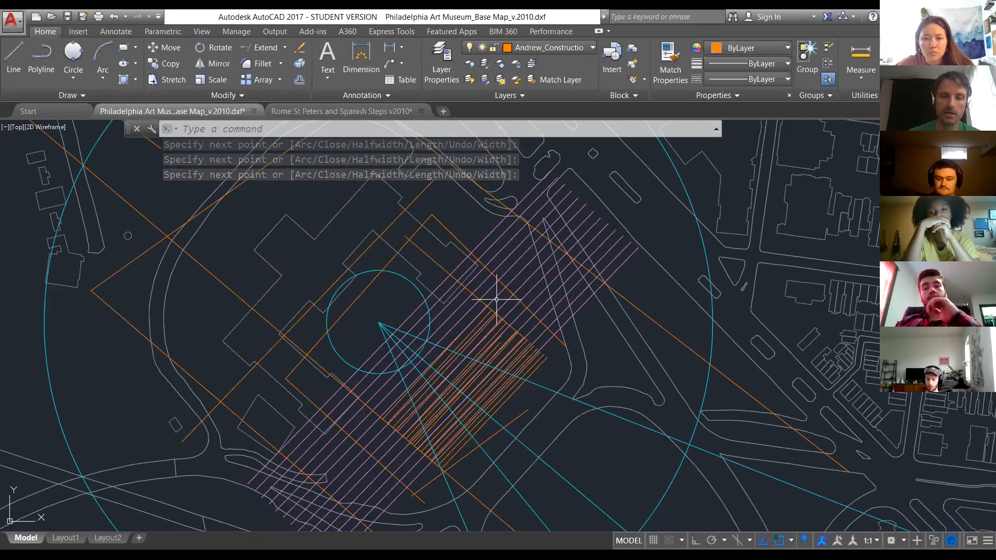
pyautogui.click(284, 49)
pyautogui.click(285, 49)
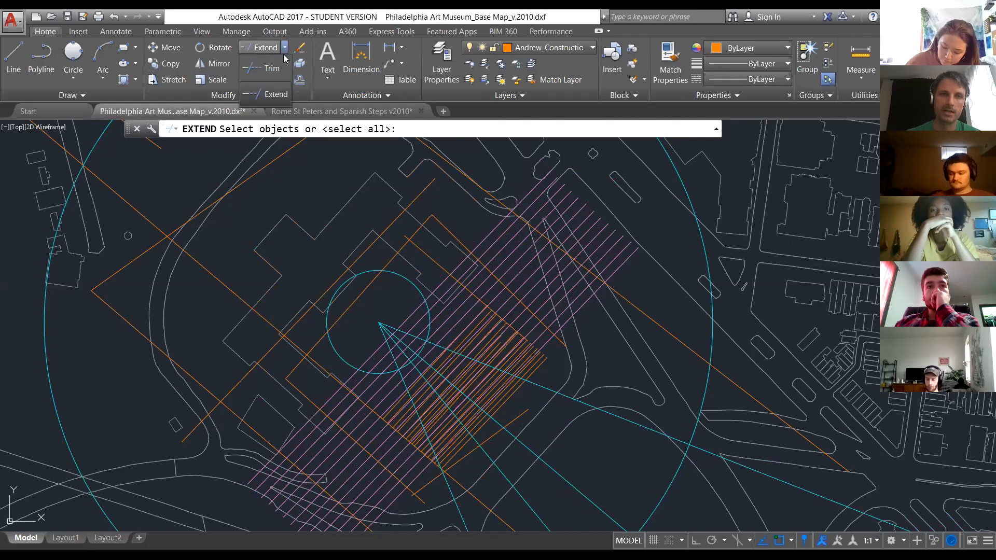
pyautogui.click(271, 67)
pyautogui.press('Escape')
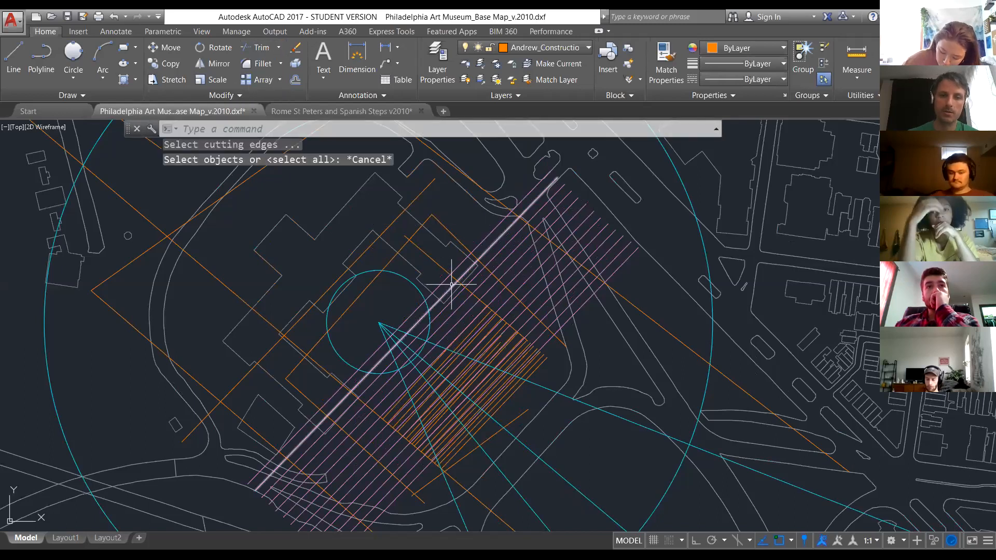
pyautogui.press('Escape')
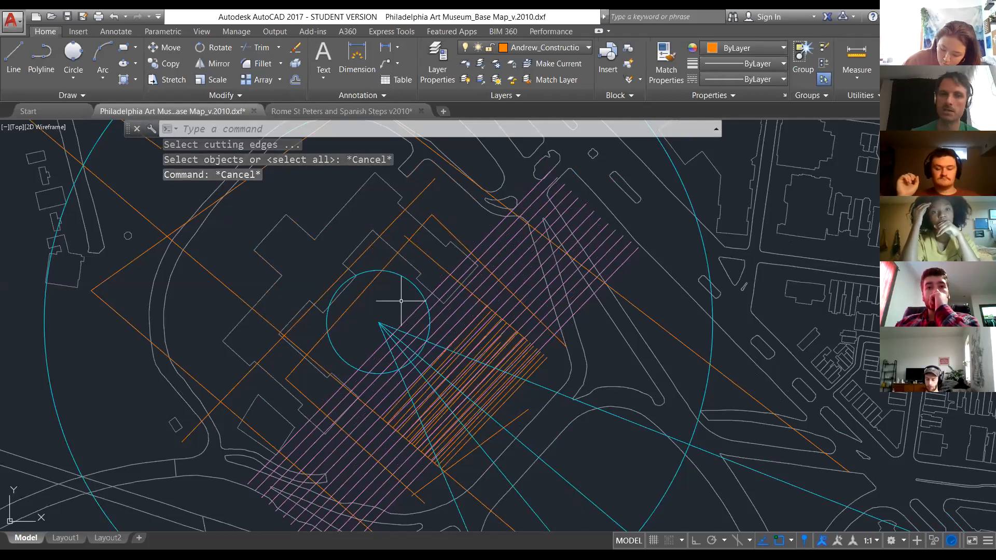
# Trim off the stairs line ends that extend beyond the northeast side of the open three-segment polyline, using it as the cutting edge.
pyautogui.write('TR')
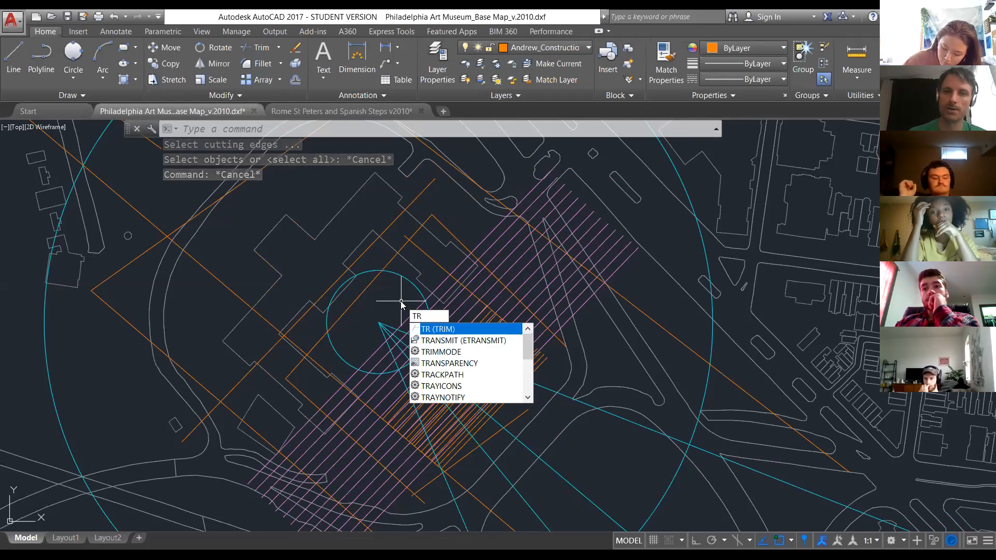
pyautogui.press('Return')
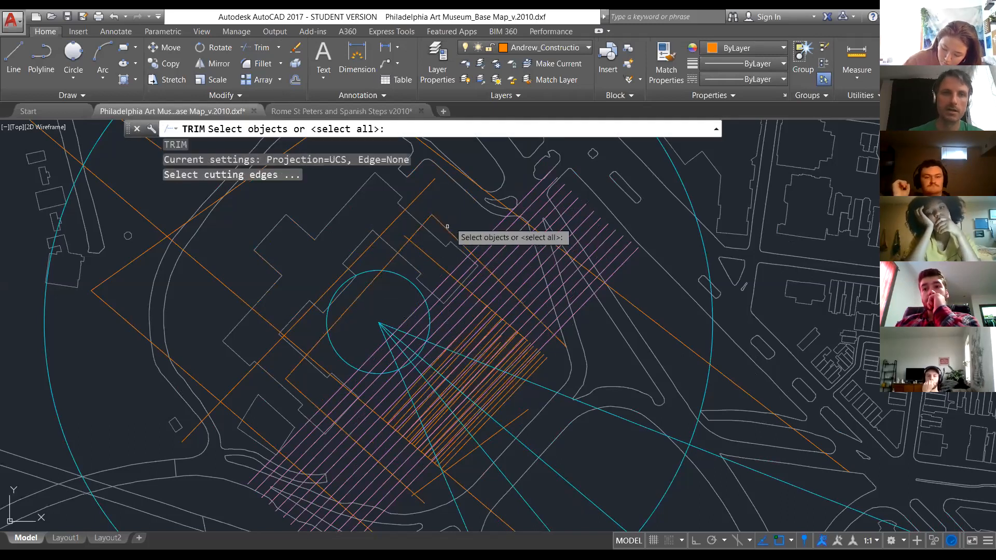
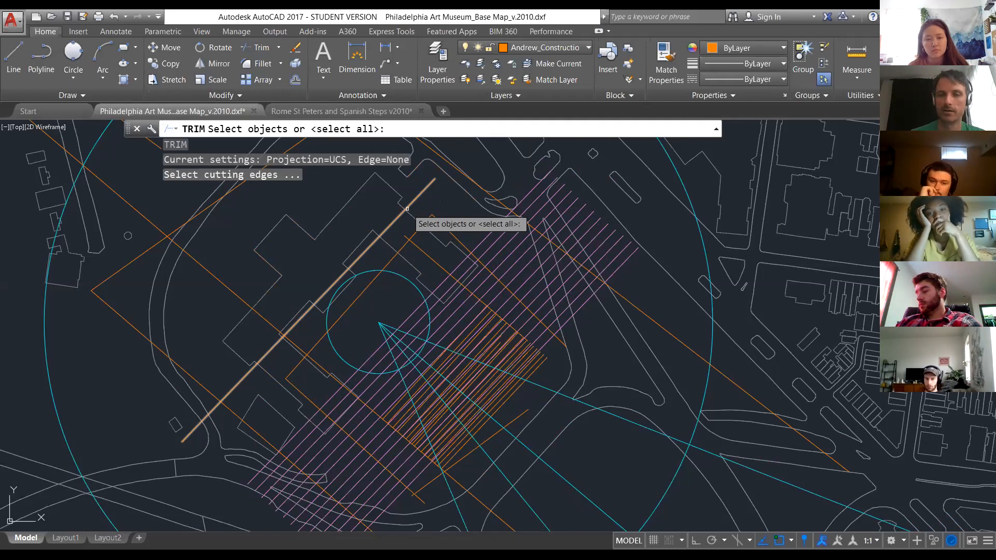
pyautogui.click(450, 231)
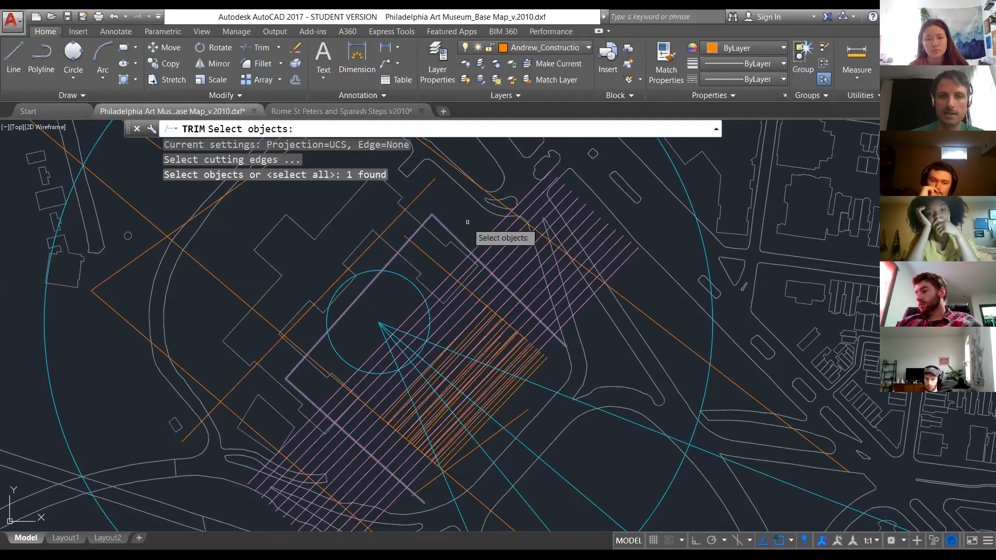
pyautogui.press('Return')
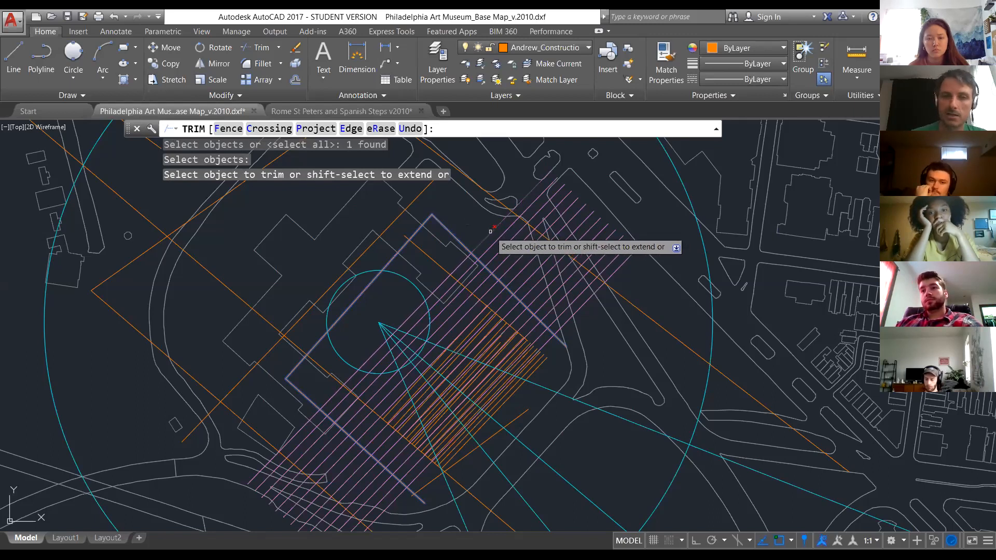
pyautogui.click(490, 232)
pyautogui.click(495, 241)
pyautogui.click(501, 250)
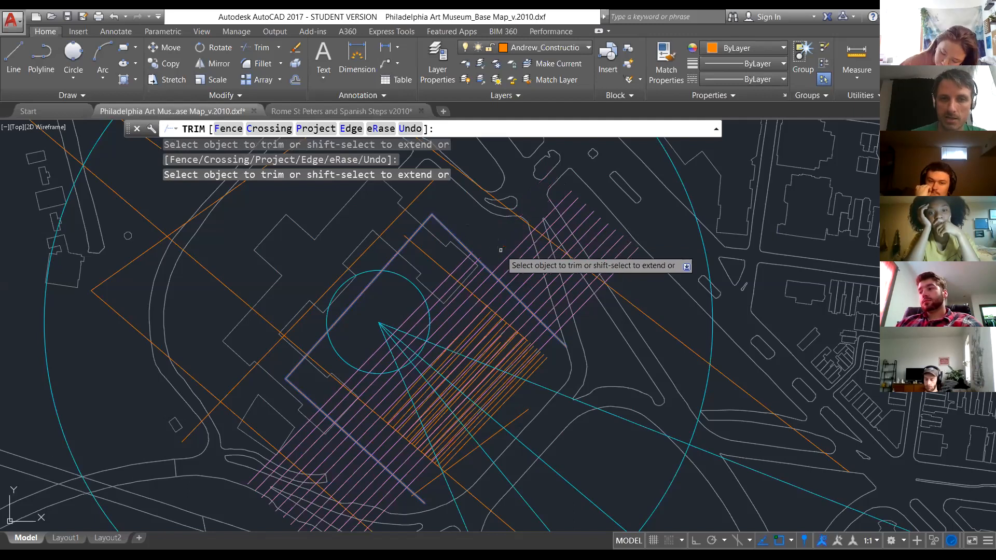
pyautogui.click(508, 263)
pyautogui.click(518, 274)
pyautogui.click(523, 279)
pyautogui.click(530, 287)
pyautogui.click(535, 296)
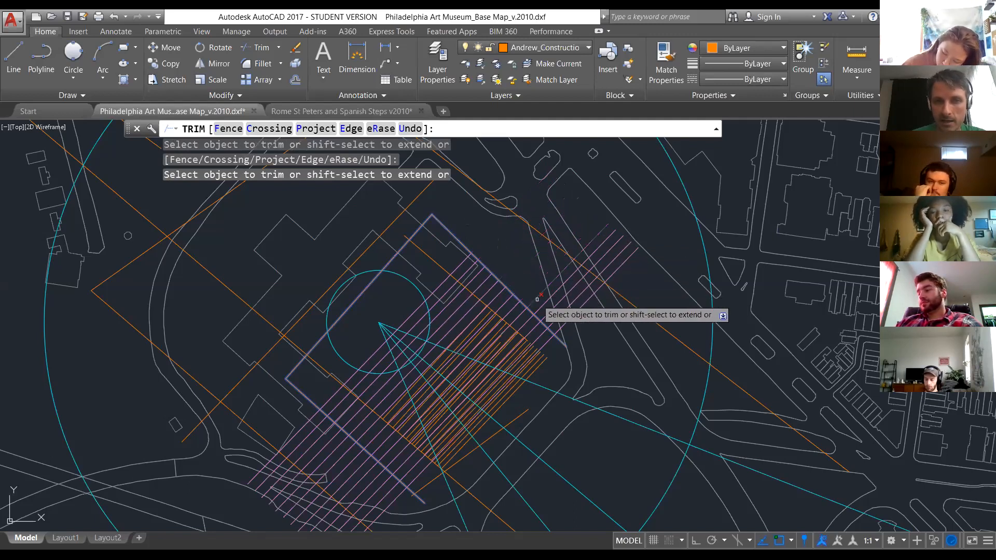
pyautogui.click(542, 306)
pyautogui.click(547, 315)
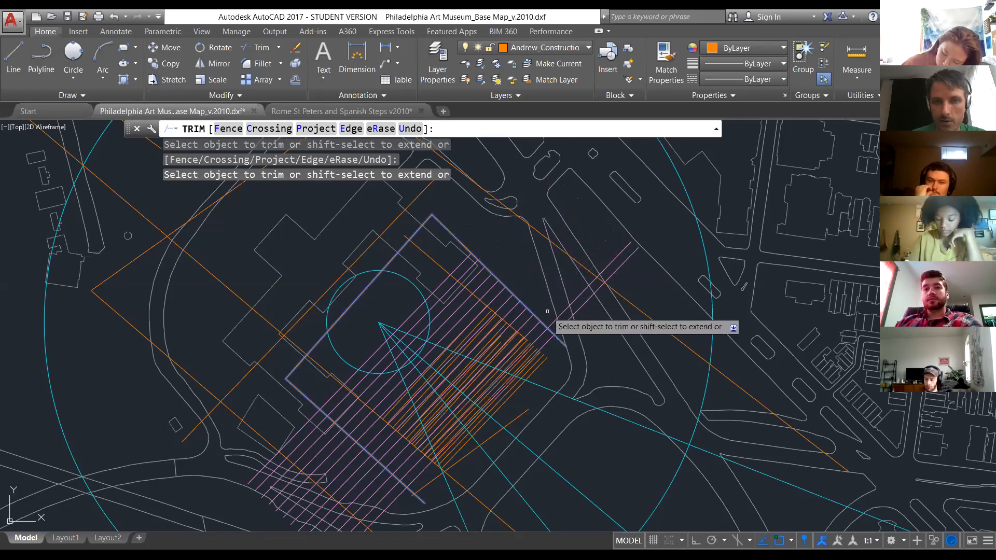
pyautogui.click(576, 294)
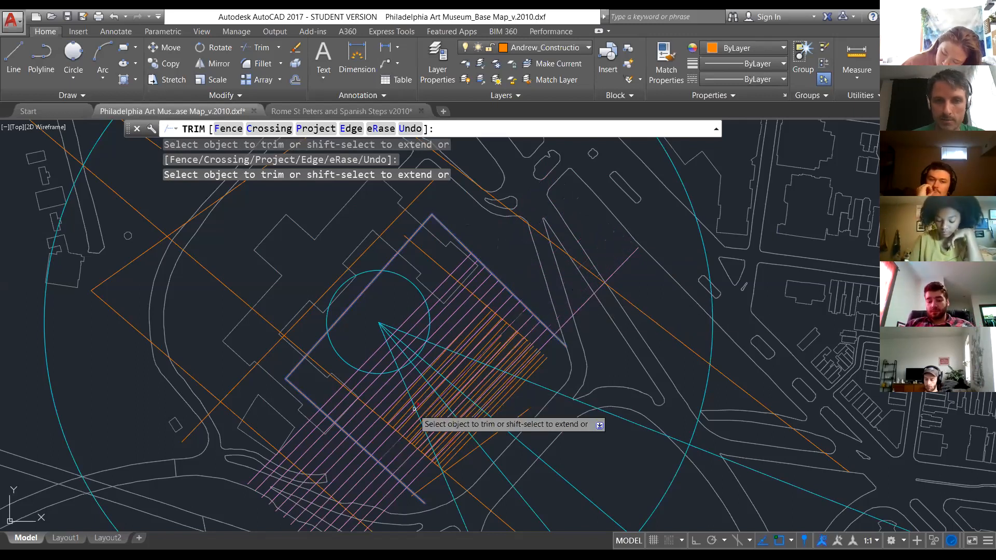
pyautogui.click(593, 307)
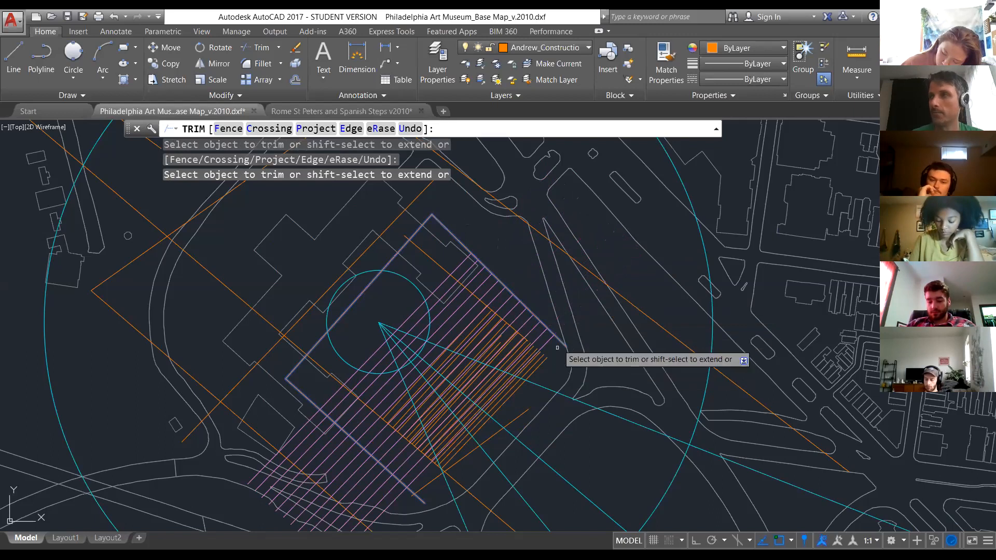
pyautogui.press('Escape')
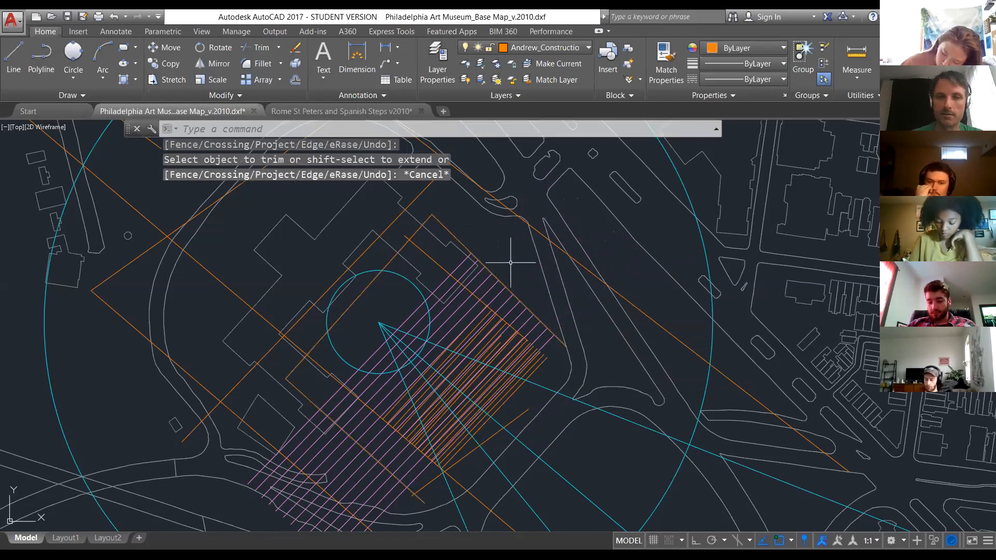
# Move the three-segment polyline a short distance northeast, away from the trimmed ends of the stairs lines.
pyautogui.scroll(2, 510, 263)
pyautogui.click(445, 223)
pyautogui.click(425, 229)
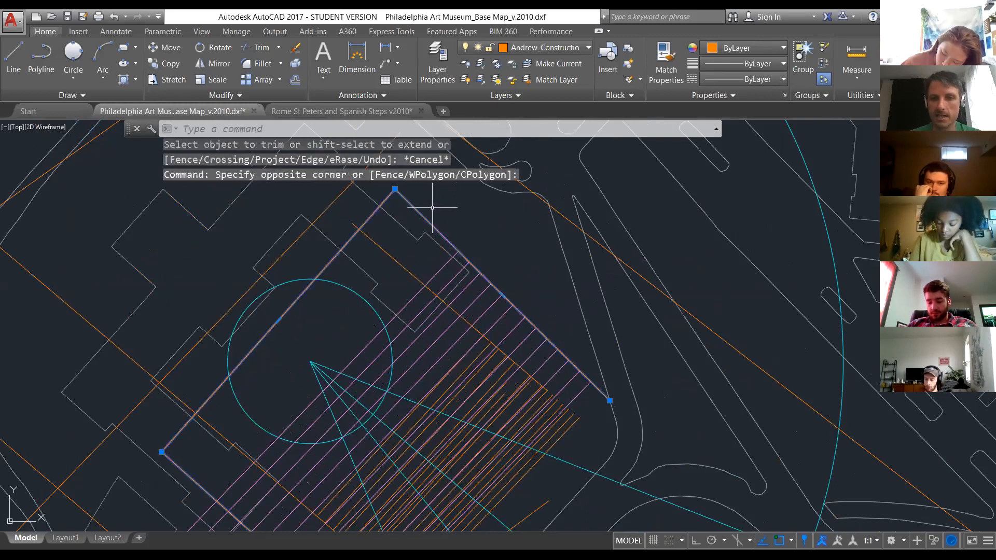
pyautogui.write('m')
pyautogui.press('Return')
pyautogui.click(451, 205)
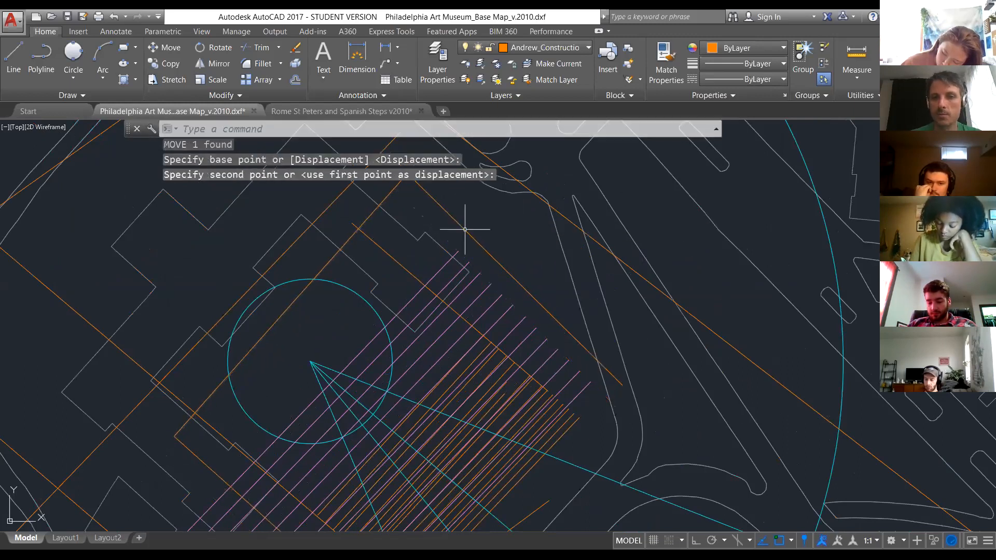
pyautogui.press('Escape')
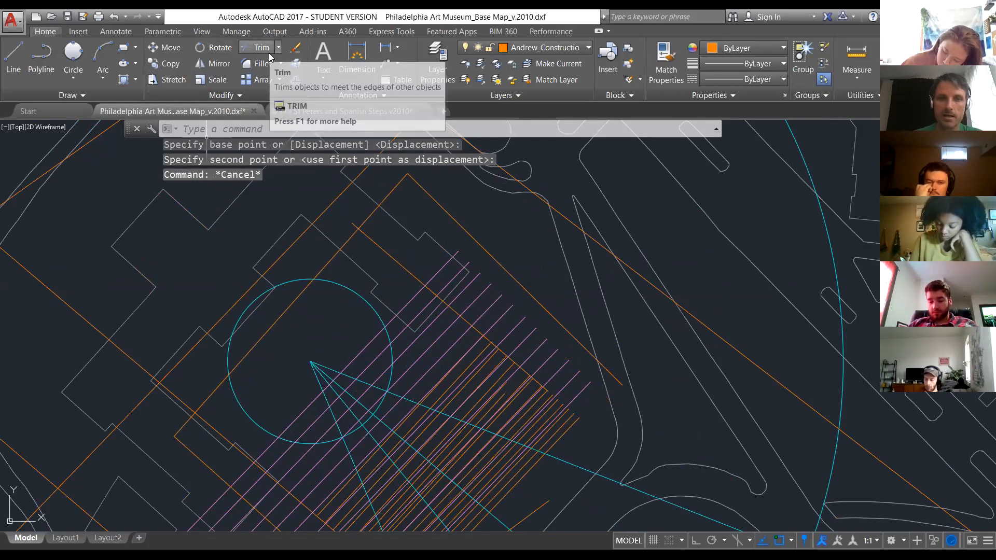
pyautogui.press('Escape')
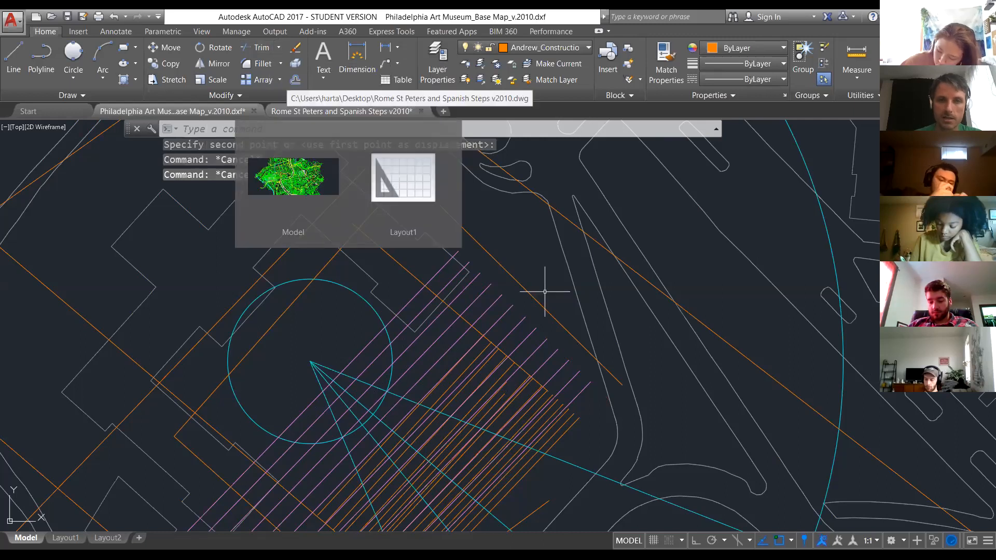
# Extend several stairs lines one by one to the northeast side of the moved polyline, using it as the boundary edge.
pyautogui.write('EX')
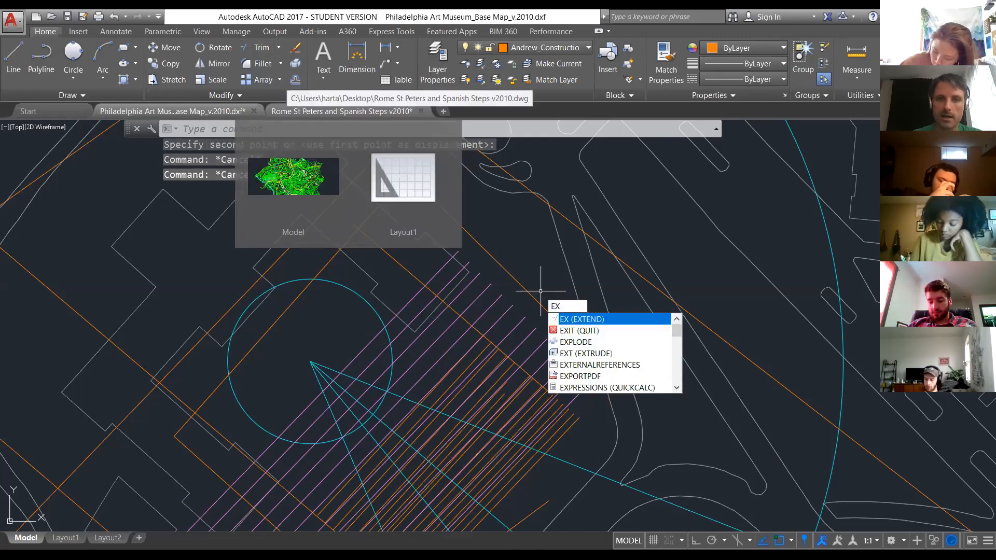
pyautogui.press('Return')
pyautogui.click(540, 305)
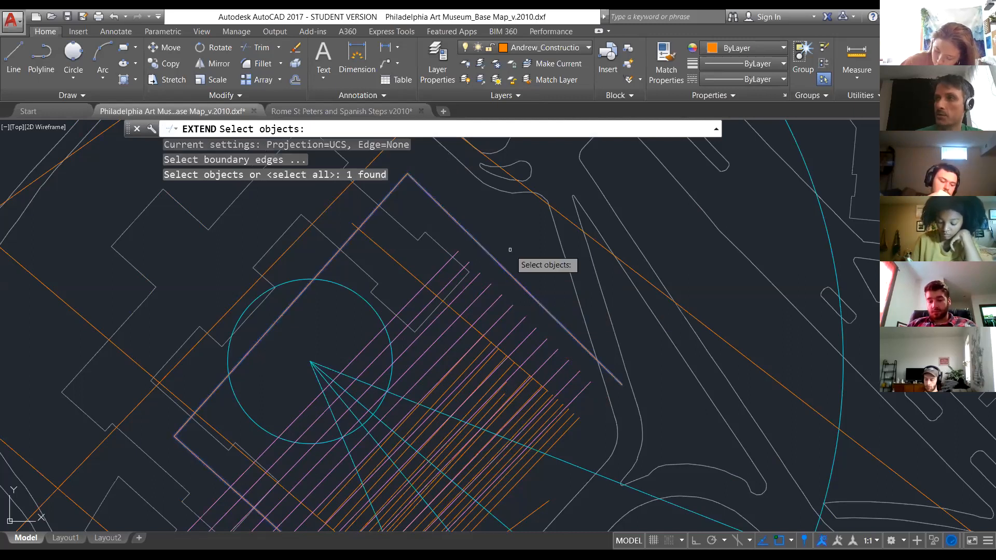
pyautogui.press('Return')
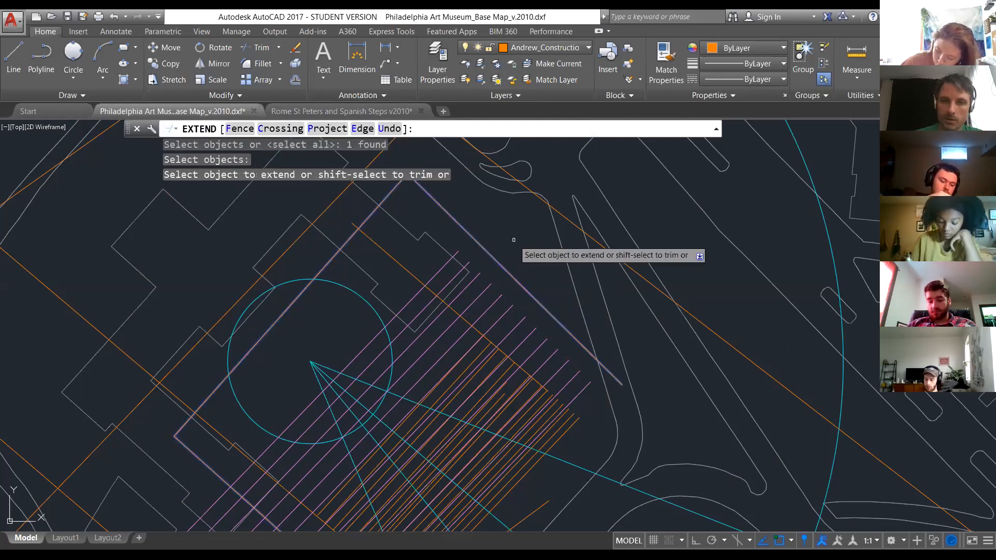
pyautogui.click(451, 259)
pyautogui.click(460, 272)
pyautogui.click(472, 284)
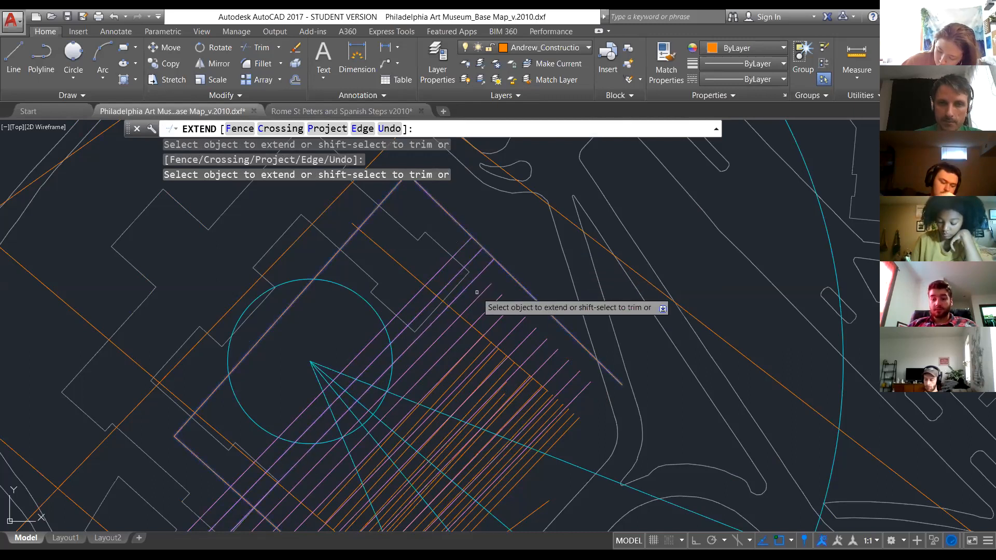
pyautogui.click(479, 296)
pyautogui.click(487, 309)
pyautogui.click(485, 346)
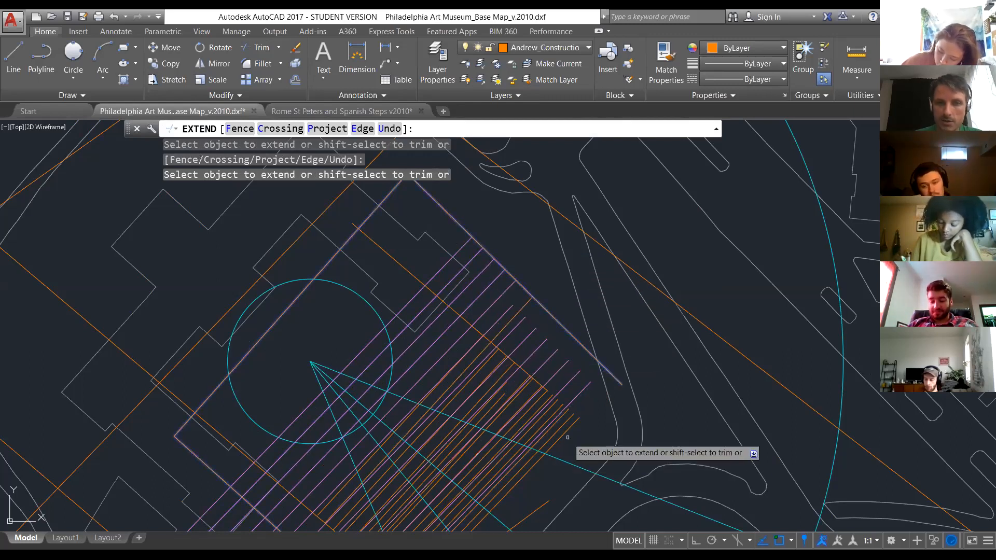
pyautogui.click(537, 401)
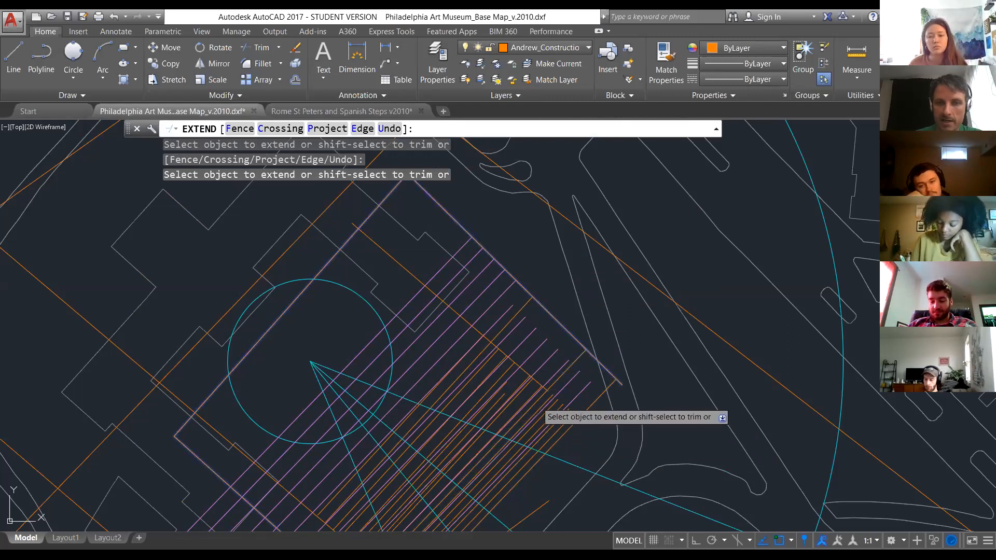
pyautogui.click(494, 346)
# Extend the remaining stairs lines to the polyline's northeast side together with one crossing selection.
pyautogui.click(598, 444)
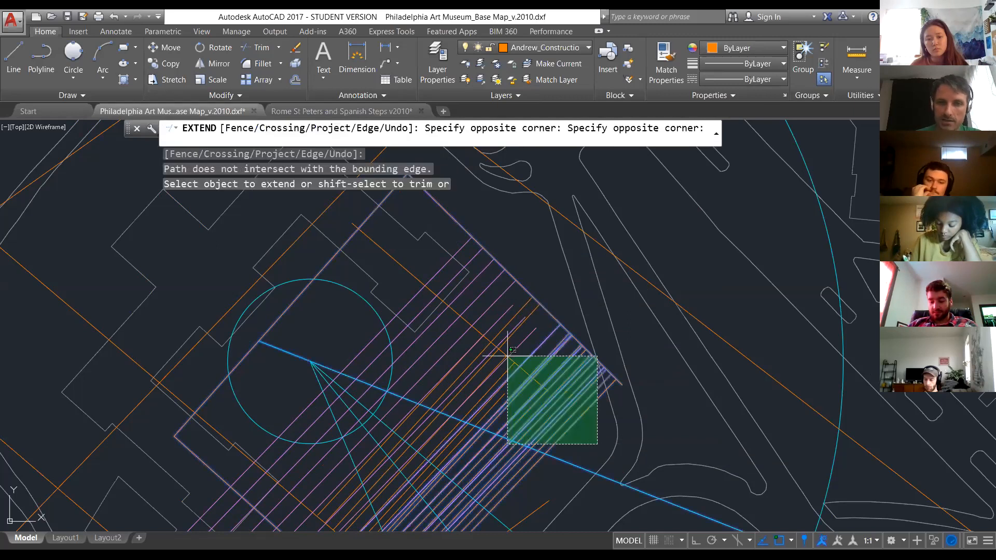
pyautogui.click(457, 328)
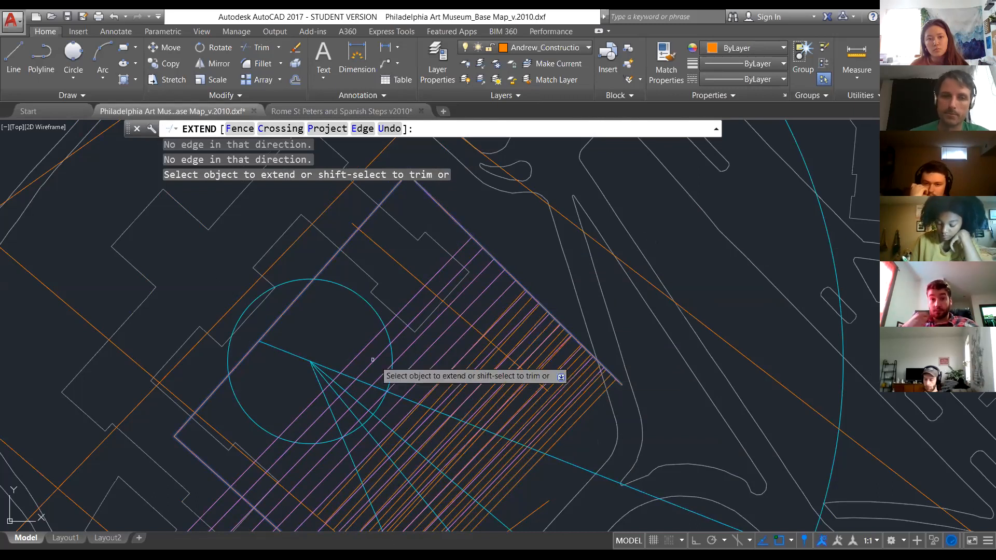
pyautogui.scroll(-2, 366, 353)
pyautogui.press('Escape')
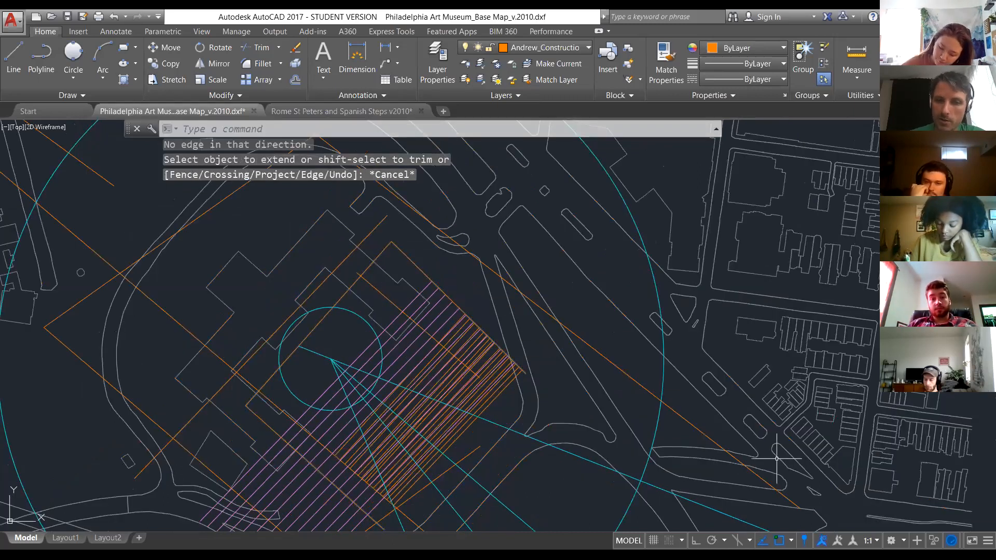
pyautogui.scroll(-1, 617, 392)
pyautogui.scroll(1, 587, 435)
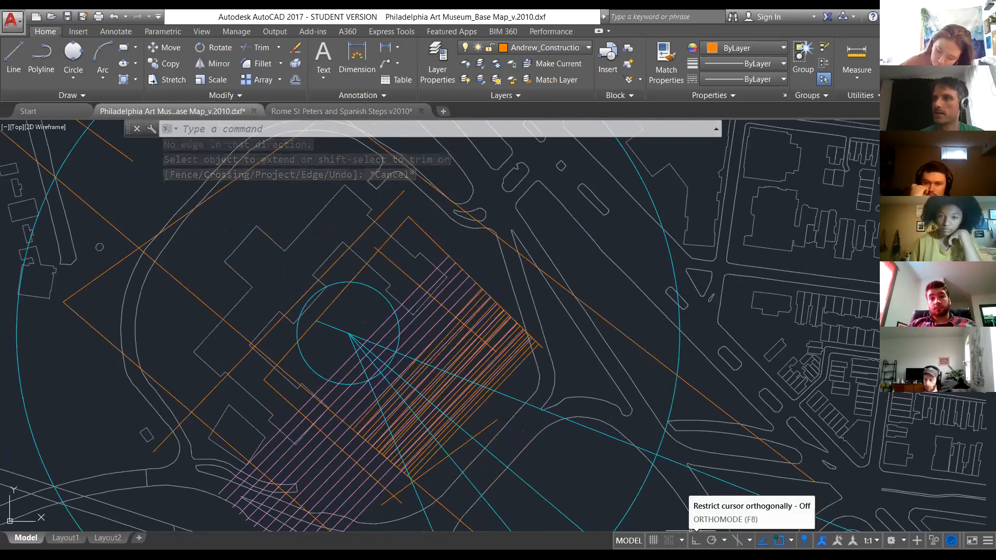
pyautogui.press('Escape')
pyautogui.scroll(-3, 366, 223)
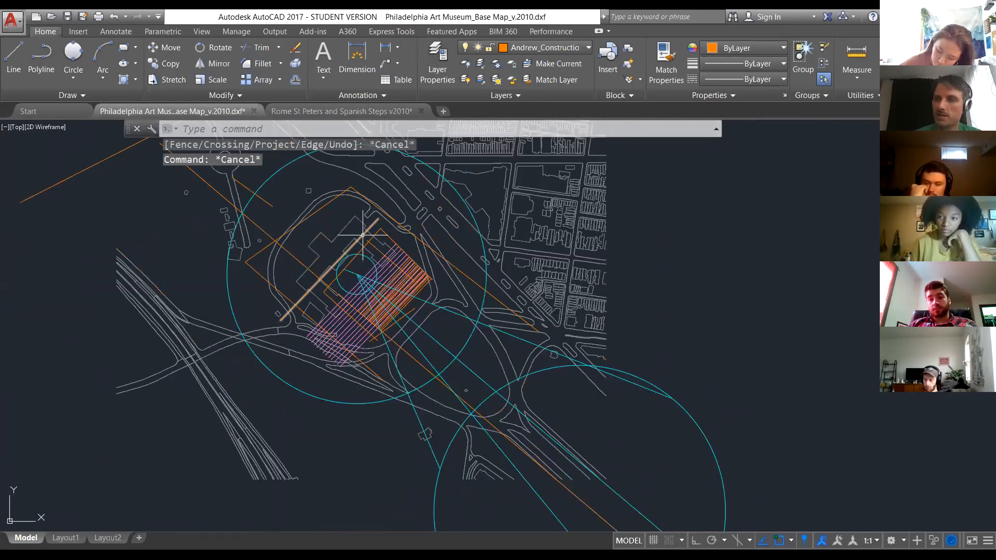
pyautogui.write('ORTHOMODE')
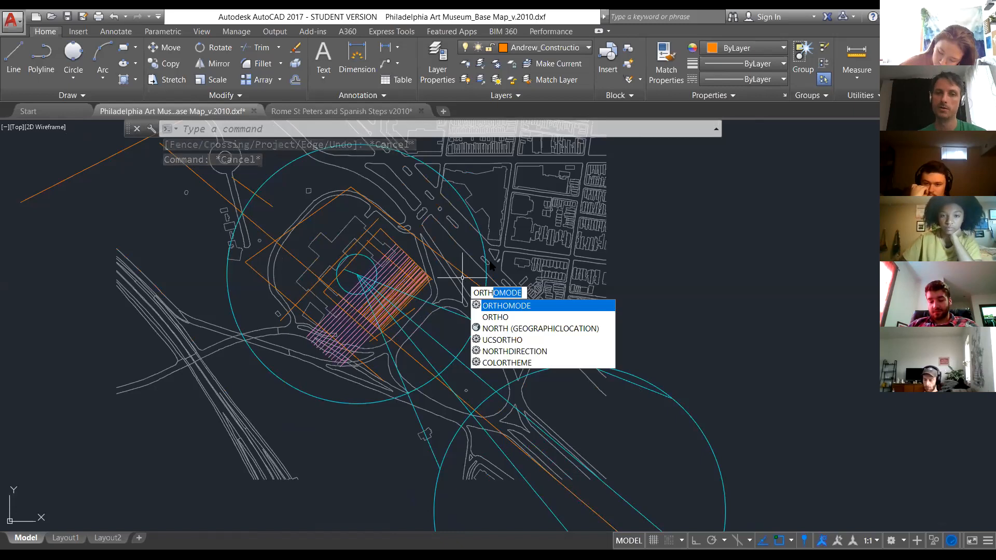
pyautogui.press('Return')
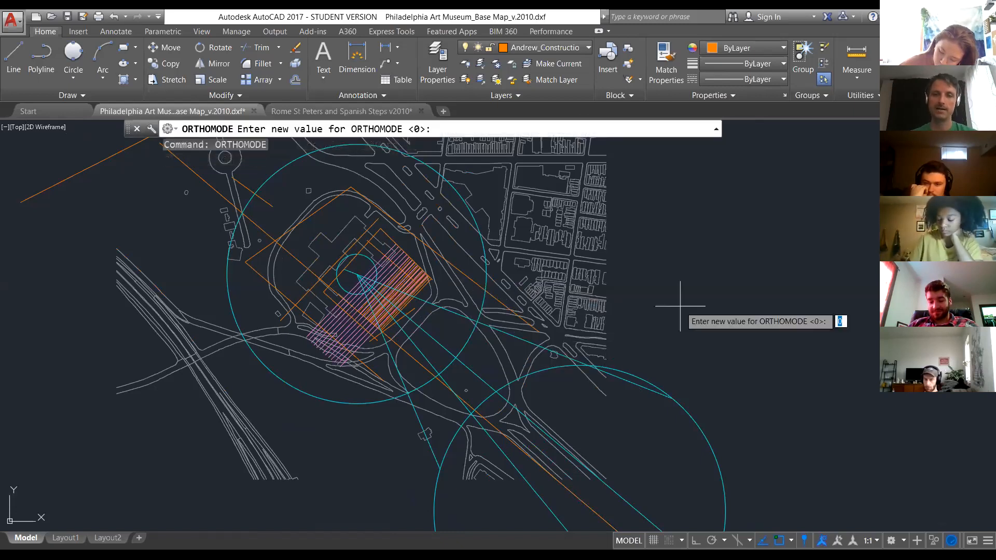
pyautogui.write('l')
pyautogui.press('Return')
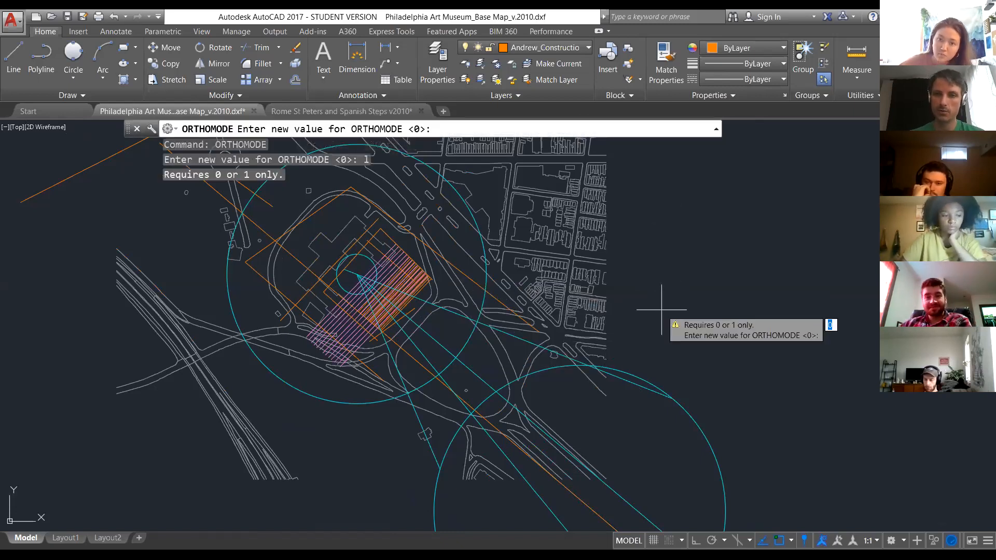
pyautogui.press('Escape')
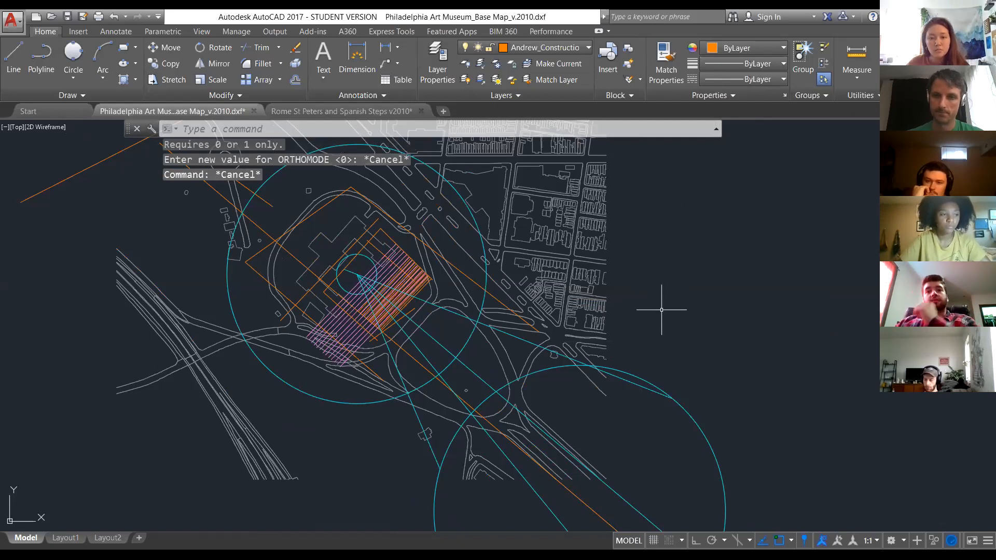
# Start a line in the empty area east of the base map.
pyautogui.write('l')
pyautogui.press('Return')
pyautogui.click(663, 247)
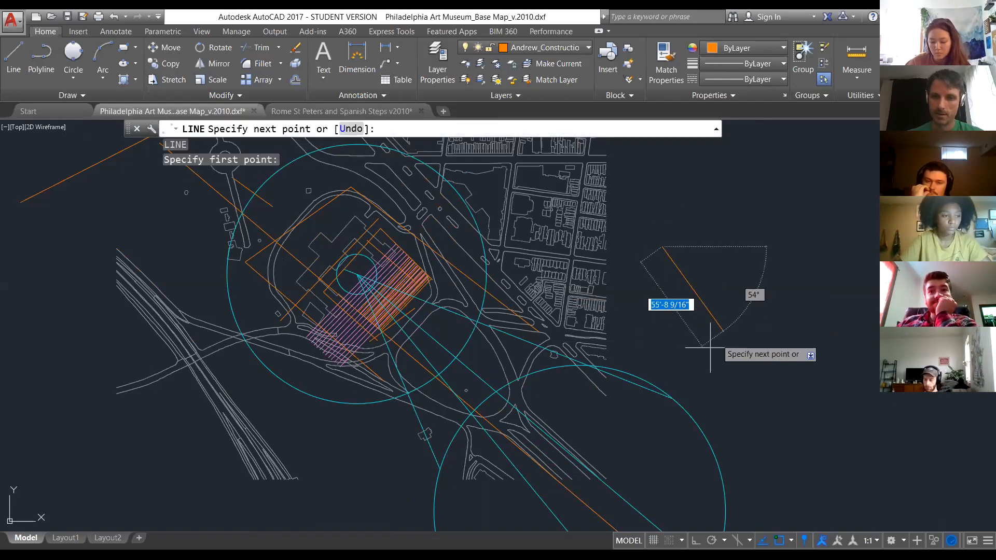
# Try Ortho mode on the line being drawn, cancel the line, and switch Ortho mode back off.
pyautogui.click(696, 541)
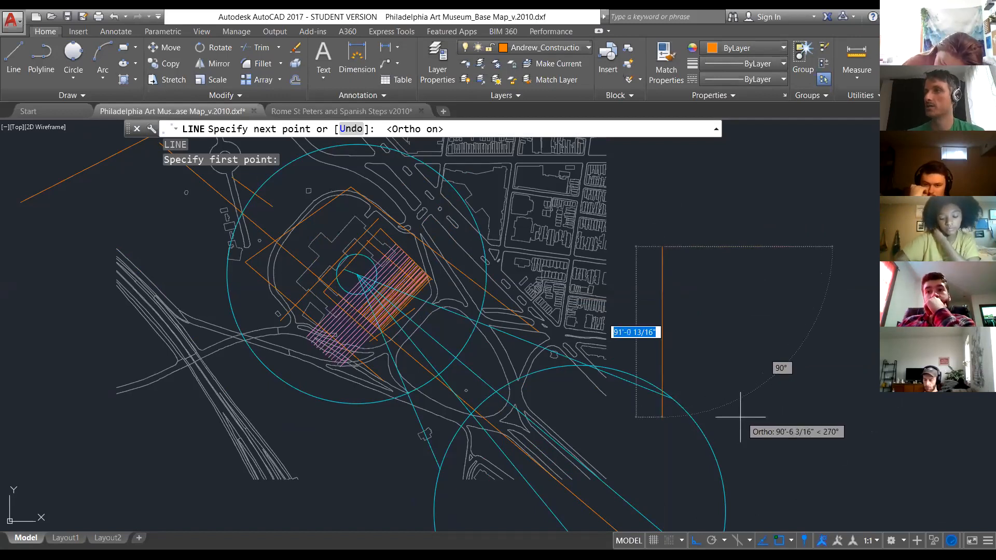
pyautogui.press('Escape')
pyautogui.scroll(5, 571, 249)
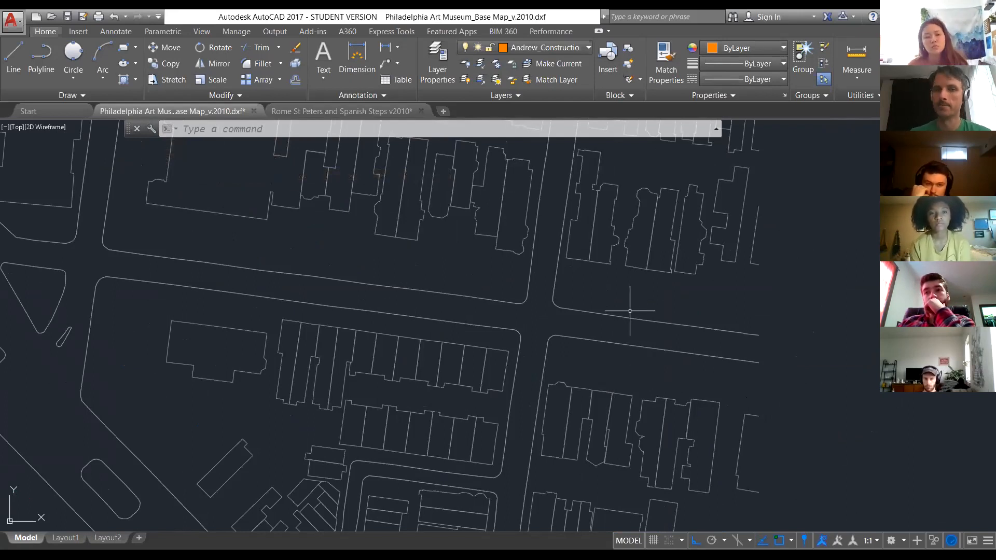
pyautogui.scroll(-6, 630, 311)
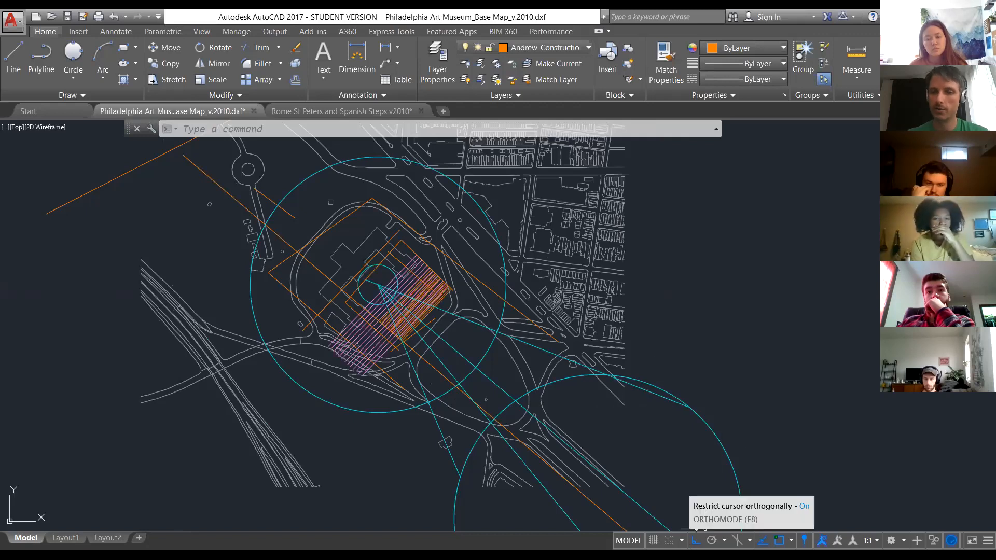
pyautogui.click(696, 542)
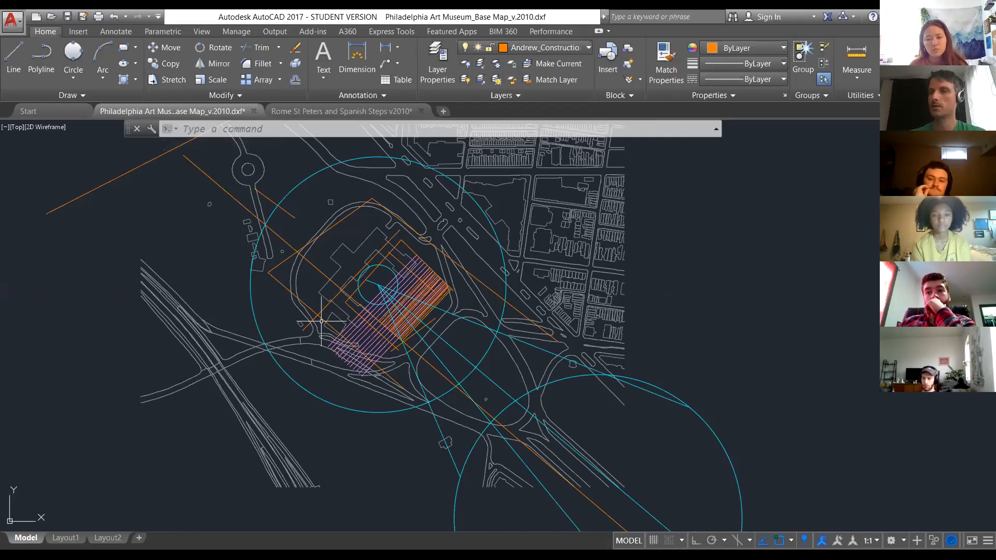
# Draw a rectangle about 65 feet tall over the west edge of the base map, overlapping the rail lines.
pyautogui.scroll(4, 361, 334)
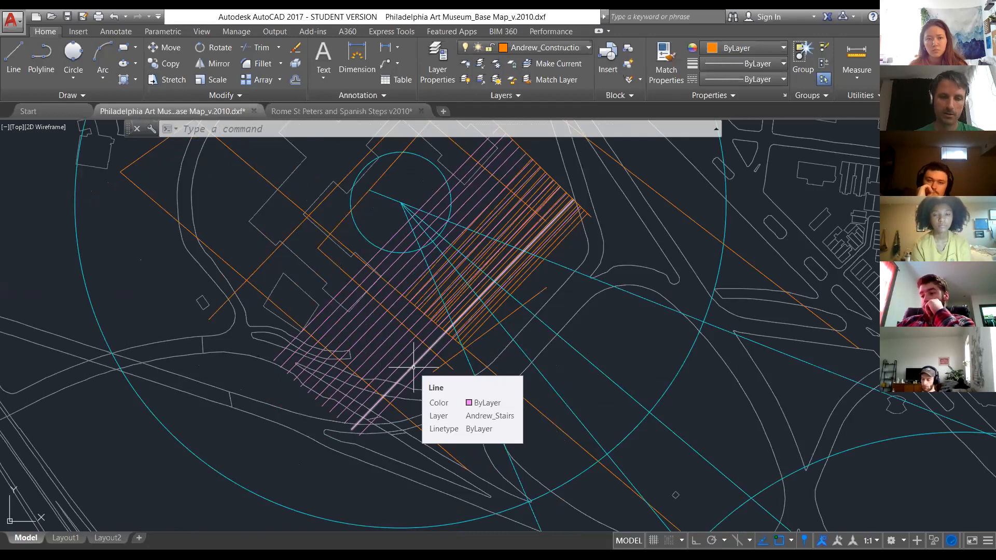
pyautogui.write('REC')
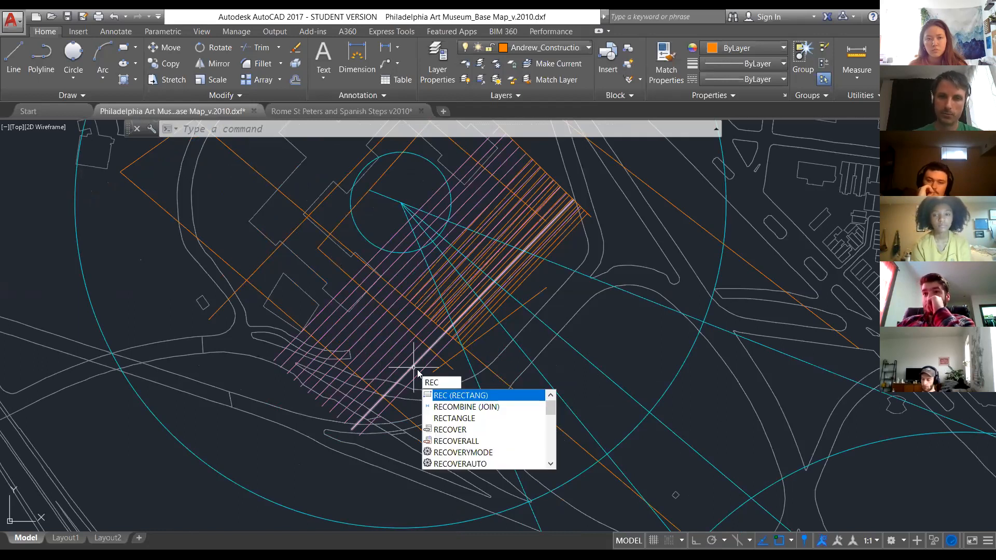
pyautogui.press('Return')
pyautogui.scroll(-4, 413, 368)
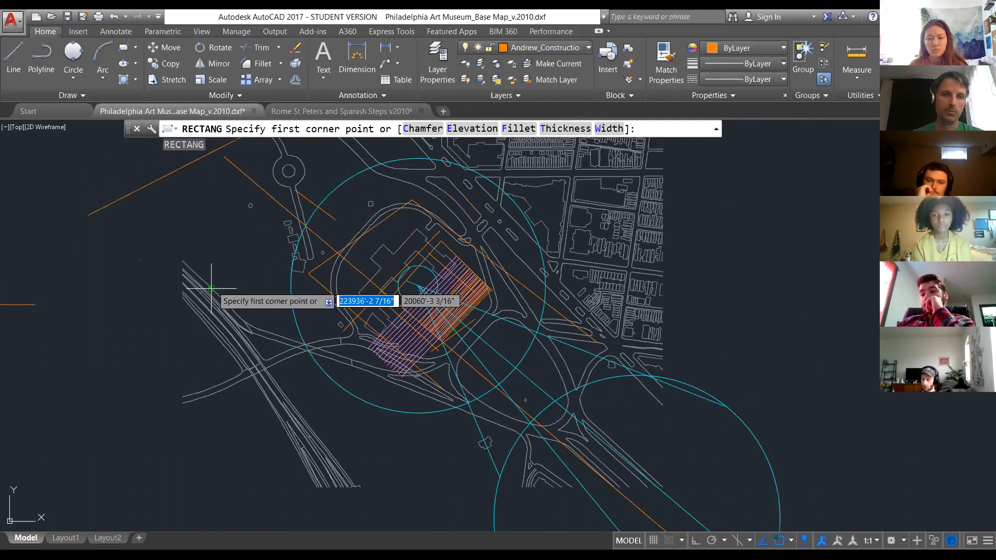
pyautogui.click(103, 235)
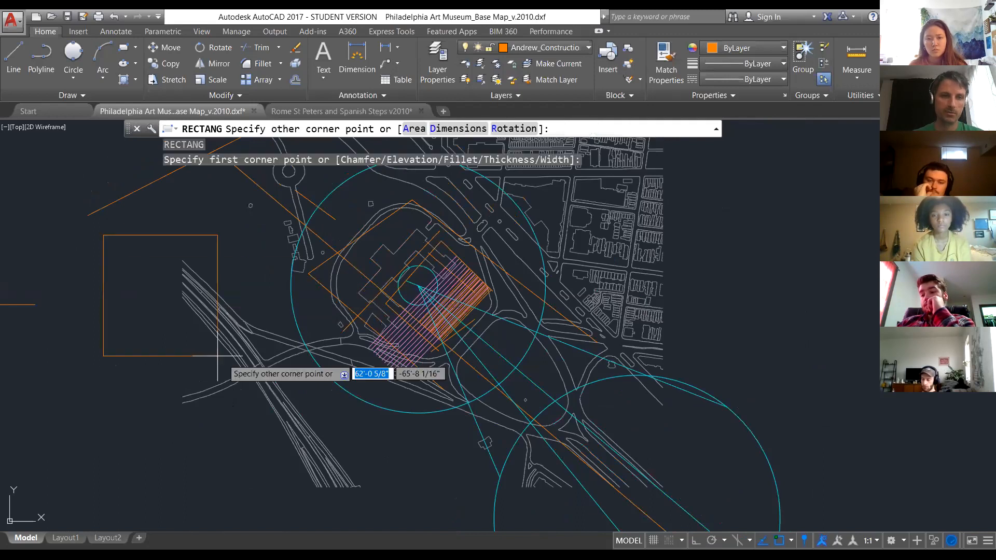
pyautogui.click(257, 355)
pyautogui.press('Escape')
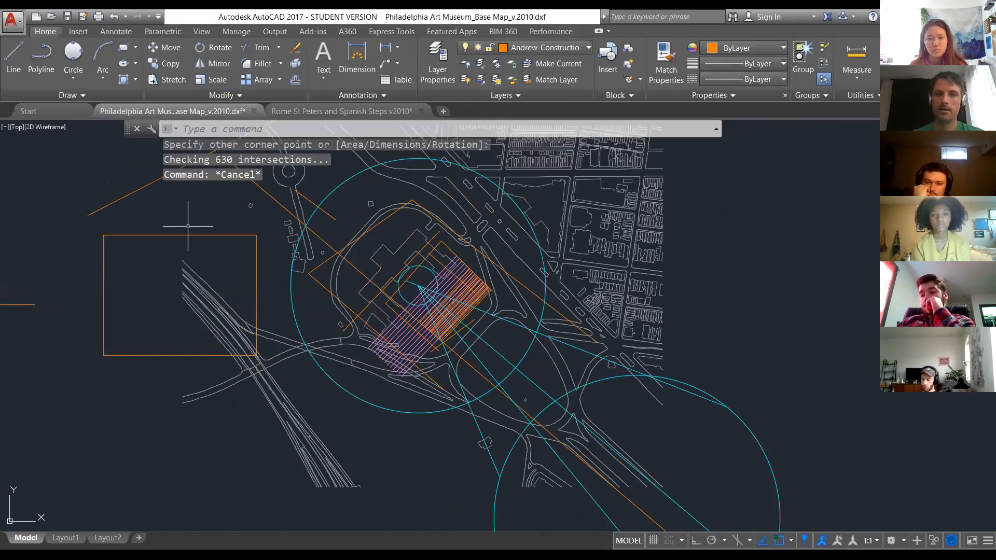
# Move the new rectangle from its left edge midpoint so that it surrounds the museum stairs.
pyautogui.click(140, 230)
pyautogui.click(127, 248)
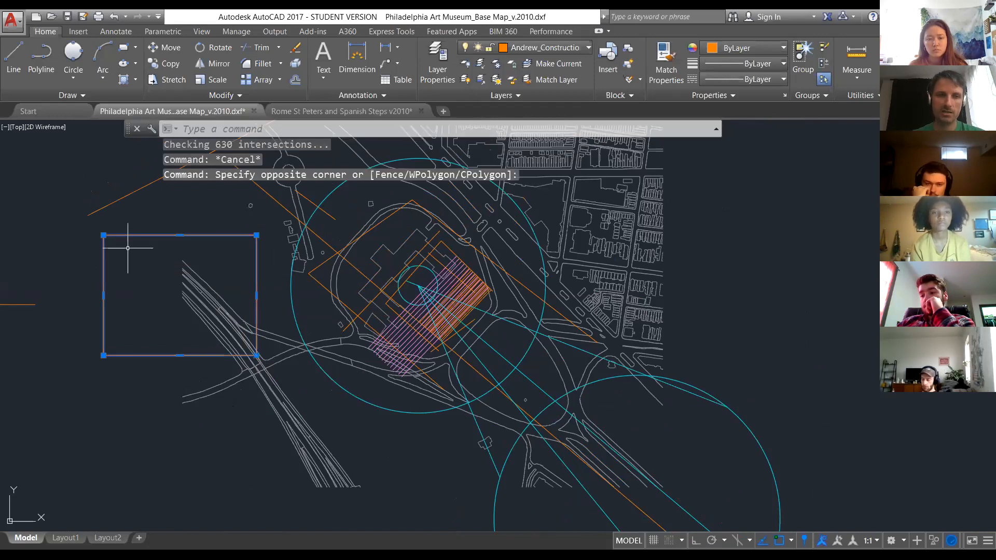
pyautogui.write('m')
pyautogui.press('Return')
pyautogui.click(104, 296)
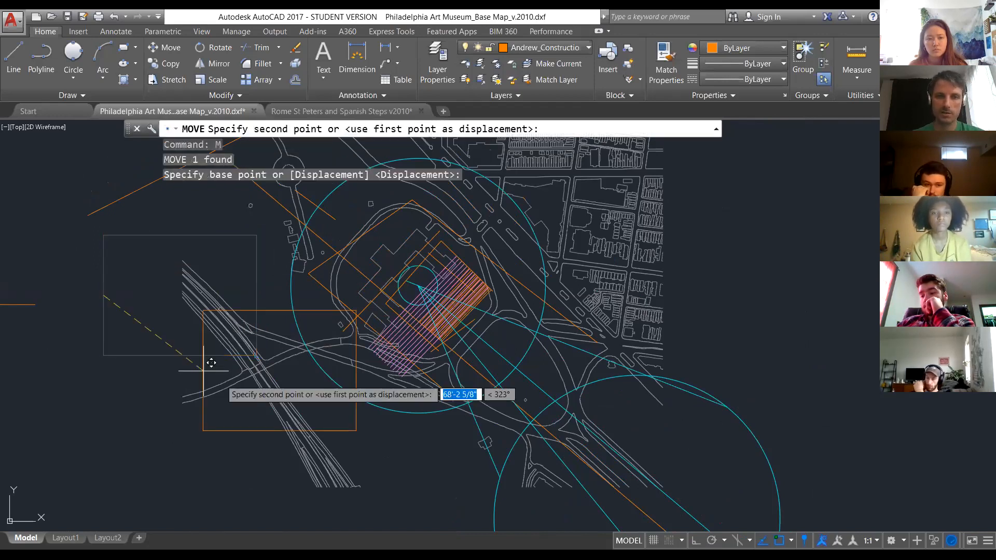
pyautogui.click(358, 293)
pyautogui.press('Escape')
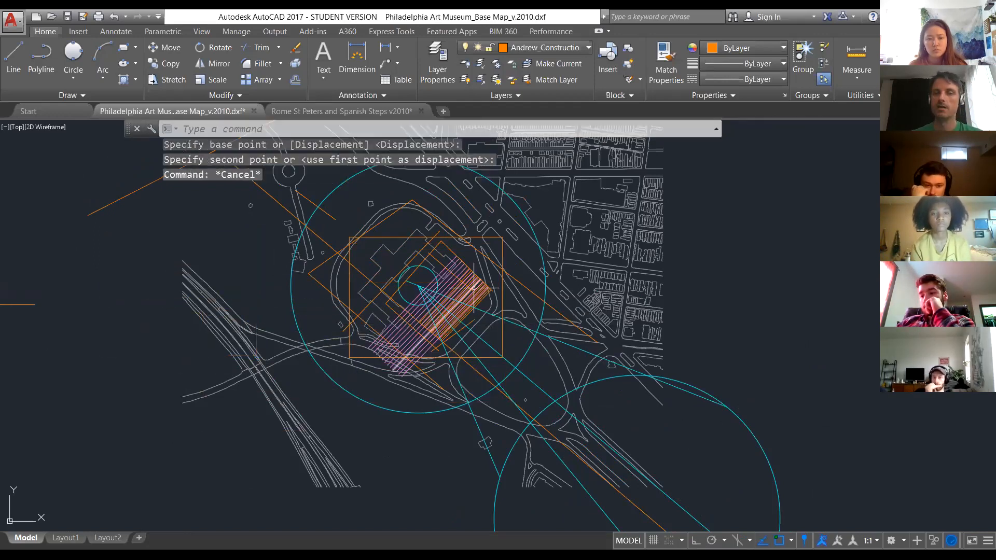
# Rotate the rectangle around the stairs by 45° about a base point just inside its upper-left corner.
pyautogui.scroll(2, 468, 289)
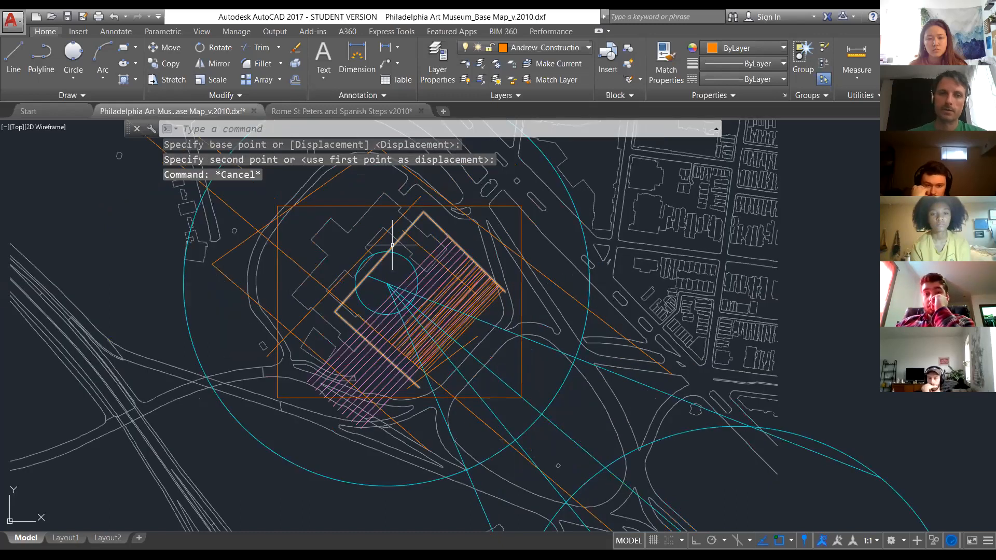
pyautogui.click(360, 206)
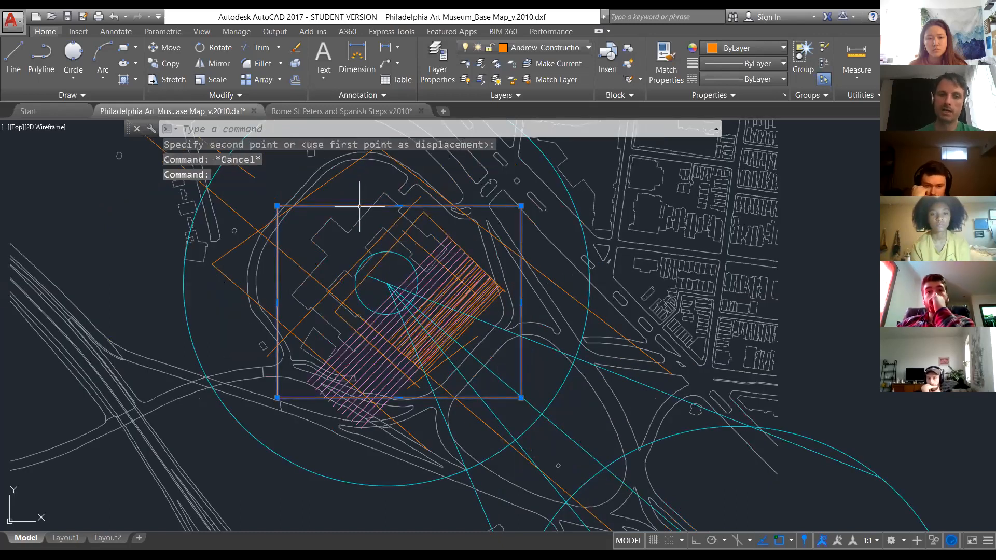
pyautogui.write('RO')
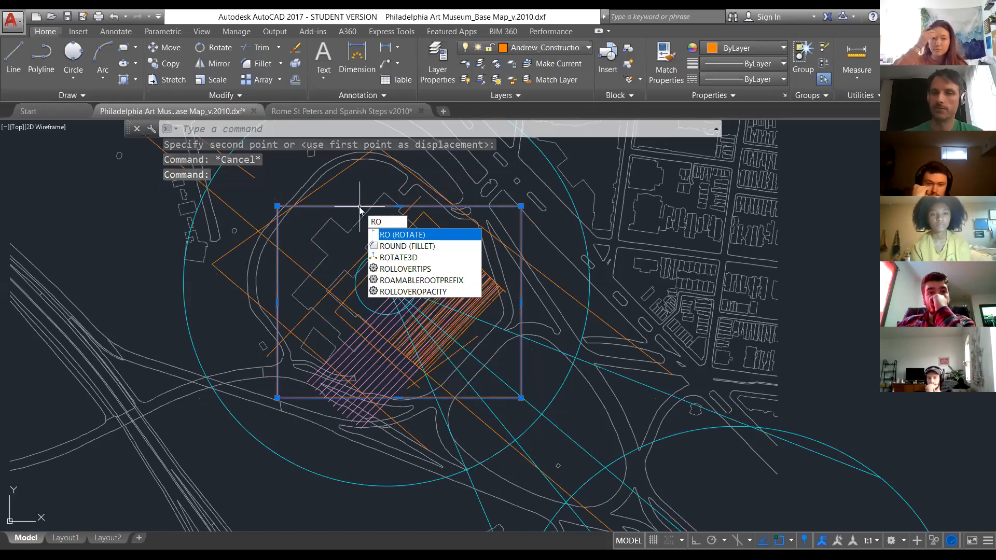
pyautogui.press('Return')
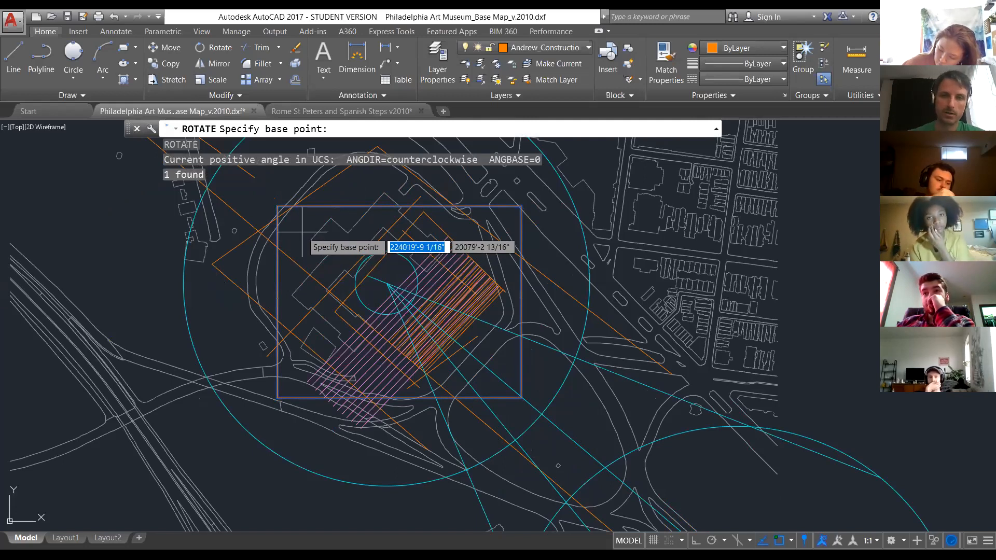
pyautogui.click(302, 232)
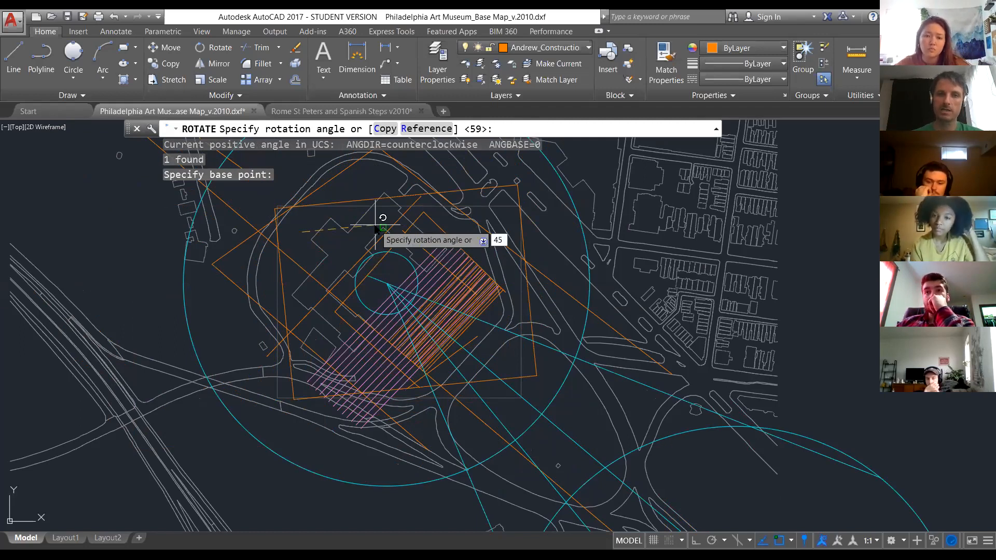
pyautogui.press('Return')
pyautogui.press('Escape')
# Move the rotated rectangle off the map into the empty space to the east.
pyautogui.click(537, 231)
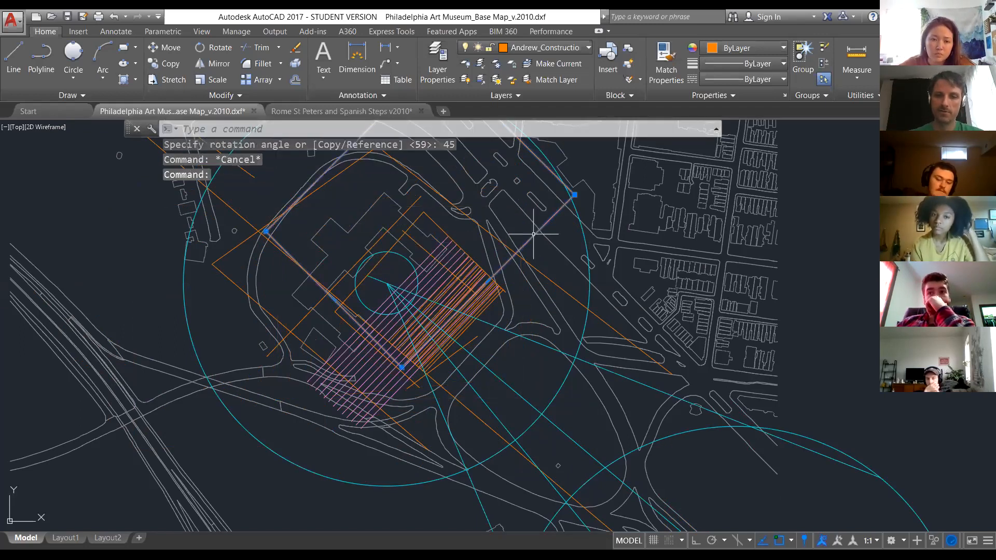
pyautogui.write('m')
pyautogui.press('Return')
pyautogui.click(413, 253)
pyautogui.scroll(-6, 195, 233)
pyautogui.scroll(2, 322, 240)
pyautogui.scroll(-1, 327, 246)
pyautogui.scroll(3, 232, 241)
pyautogui.scroll(2, 273, 249)
pyautogui.press('Escape')
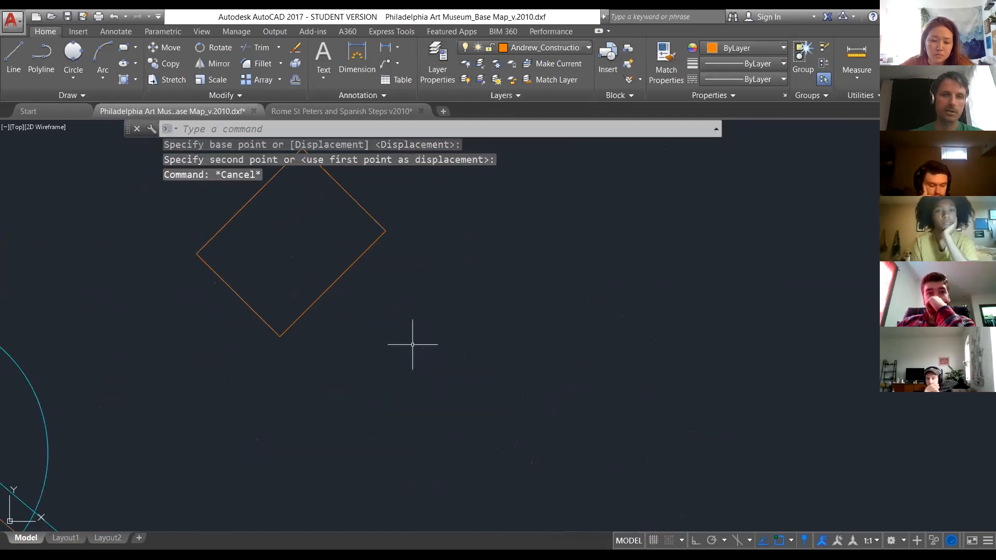
# Rotate the isolated rectangle freehand by about 355° around a base point near its center.
pyautogui.scroll(-3, 394, 316)
pyautogui.click(386, 320)
pyautogui.click(321, 330)
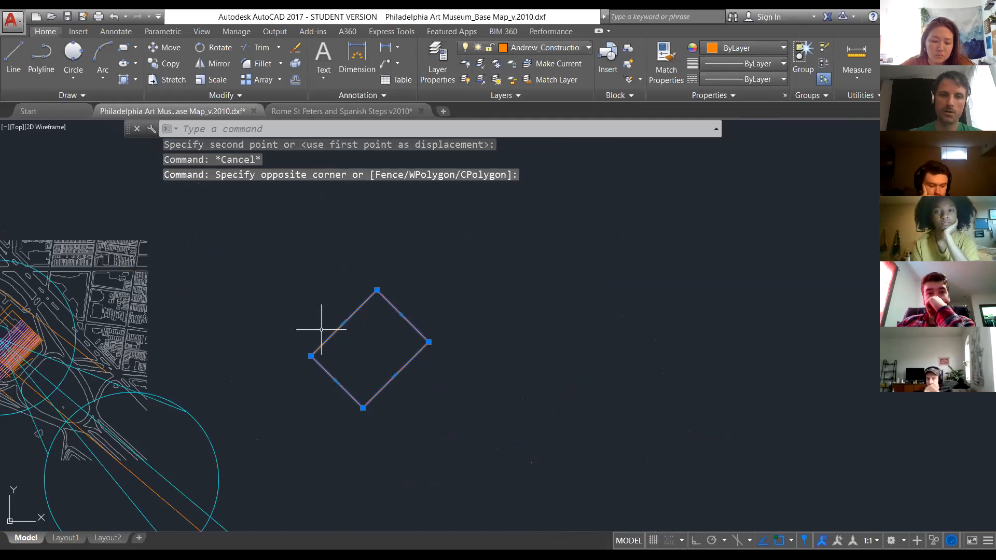
pyautogui.write('ro')
pyautogui.press('Return')
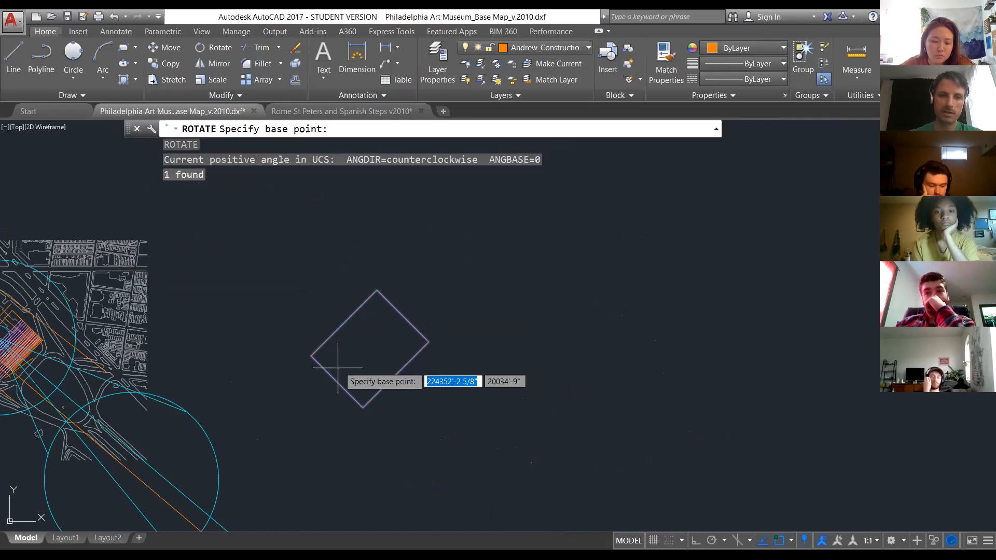
pyautogui.click(369, 354)
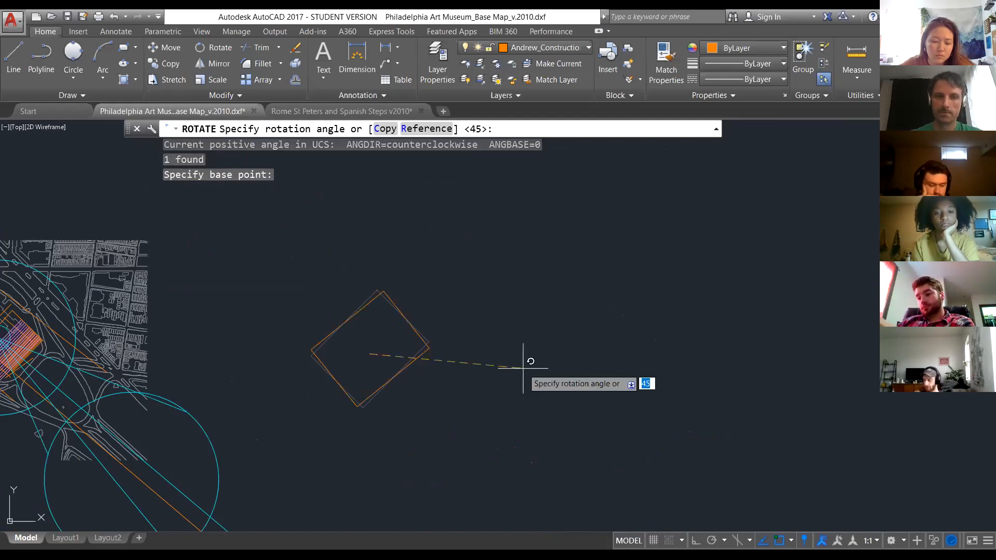
pyautogui.press('Escape')
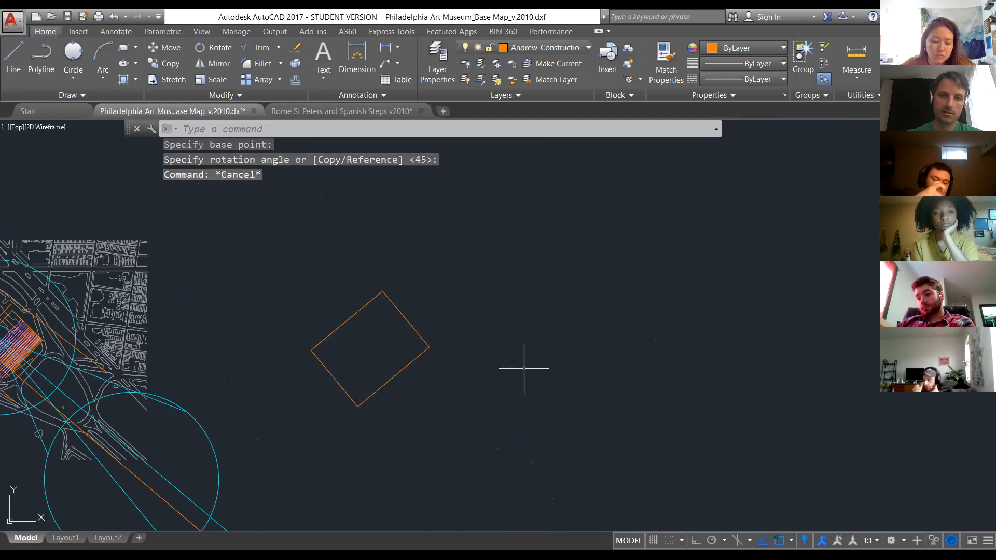
# Rotate the rectangle by about 6° around a distant base point on the large cyan circle.
pyautogui.write('ro')
pyautogui.press('Return')
pyautogui.click(524, 369)
pyautogui.click(385, 364)
pyautogui.press('Return')
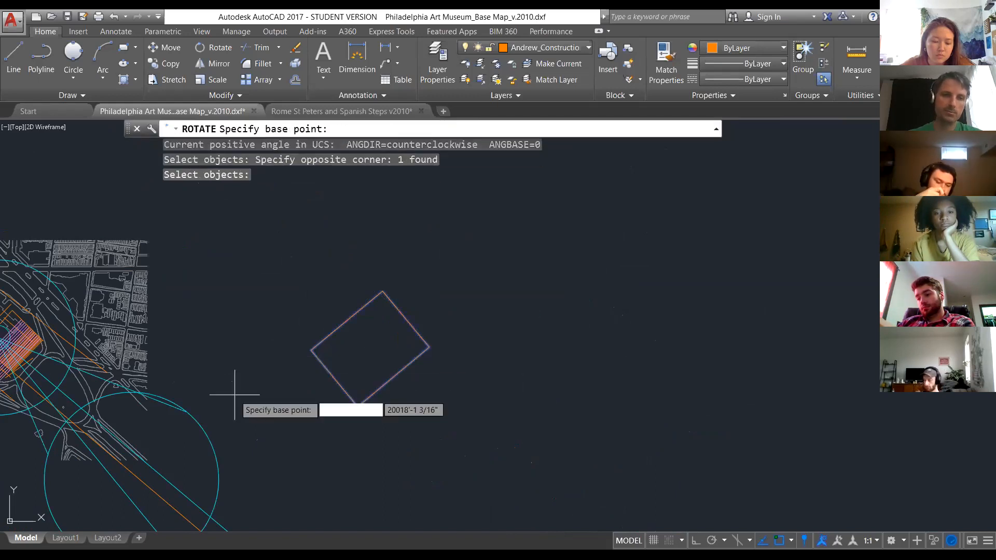
pyautogui.click(188, 413)
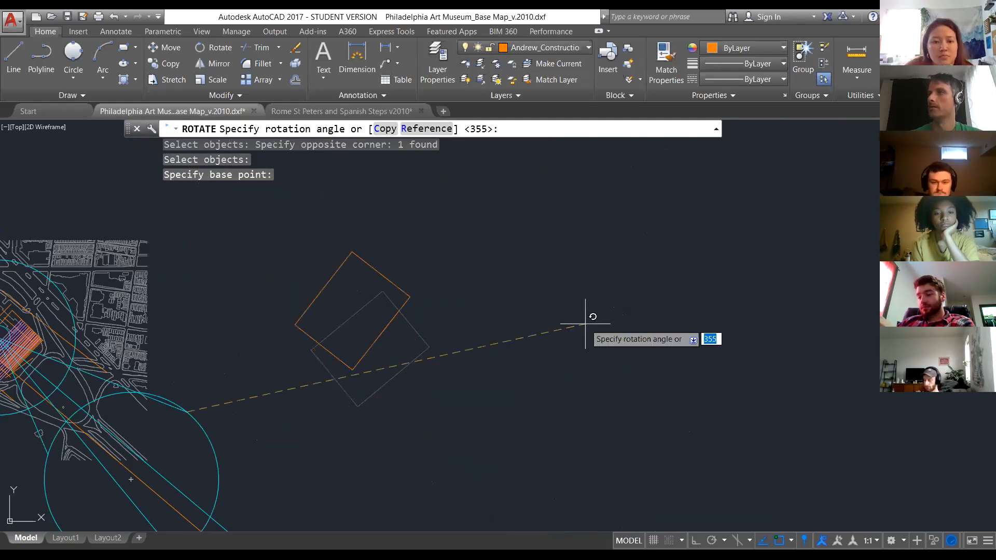
pyautogui.press('Escape')
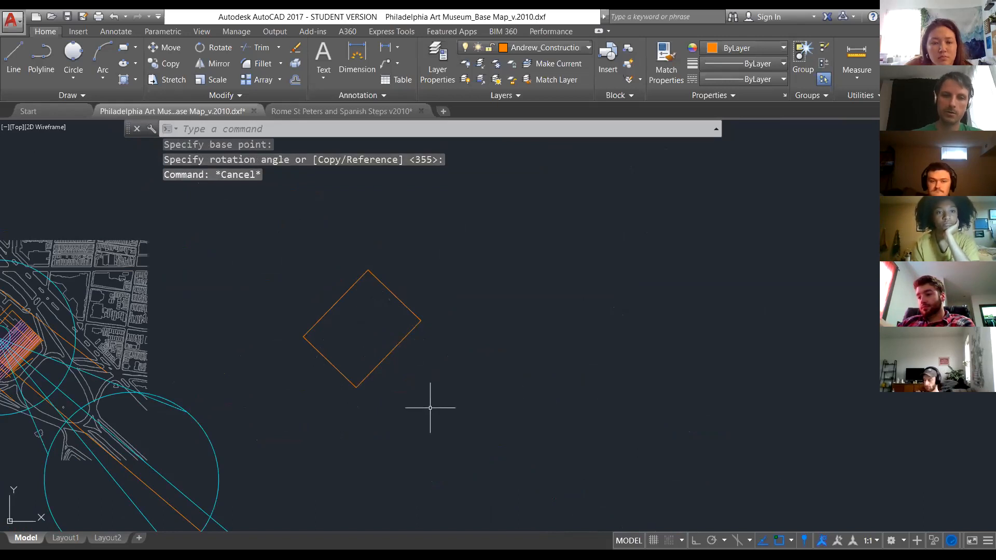
pyautogui.write('RO')
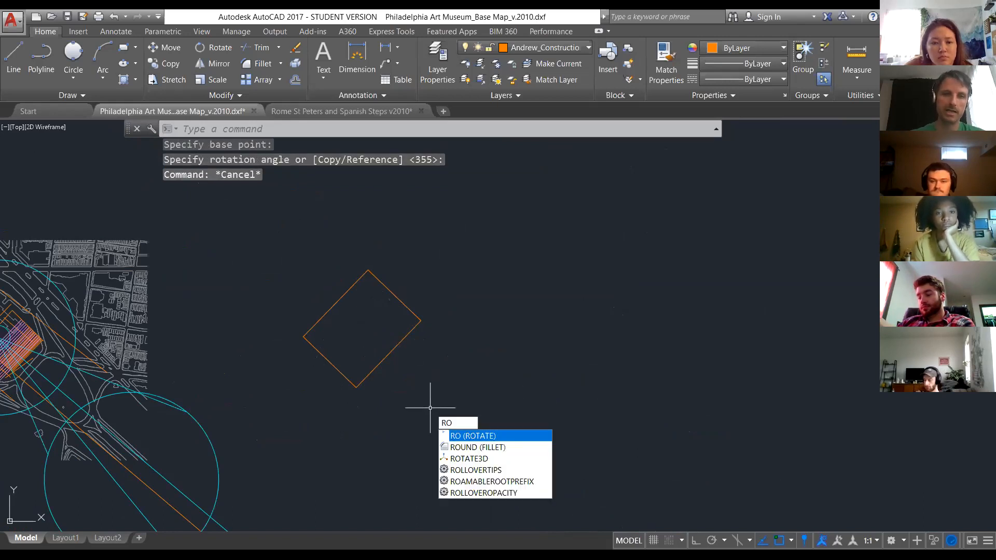
pyautogui.press('Return')
pyautogui.click(430, 408)
pyautogui.click(341, 275)
pyautogui.press('Return')
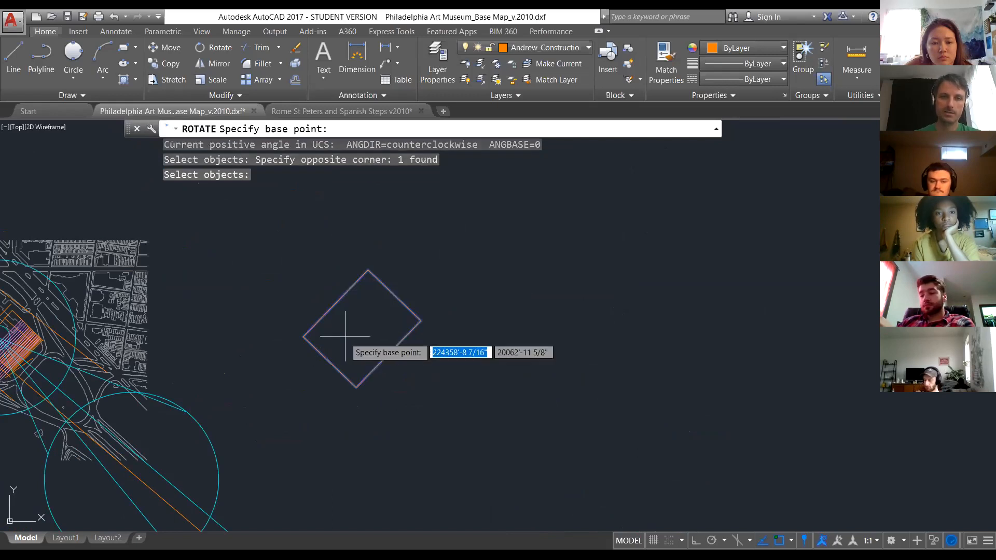
pyautogui.press('Escape')
pyautogui.press('Escape')
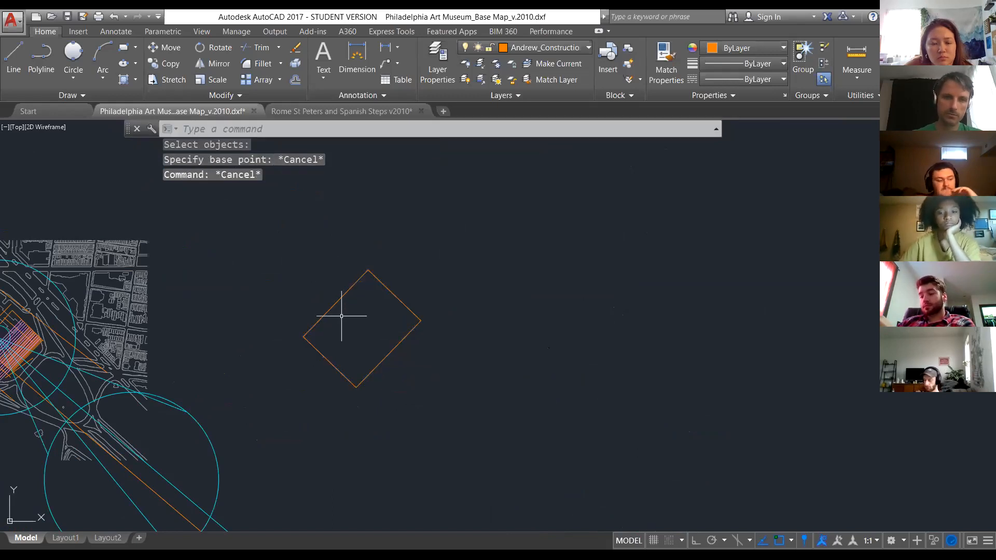
# Rotate a copy of the rectangle by about 324° around its leftmost corner, keeping the original.
pyautogui.press('Return')
pyautogui.click(326, 313)
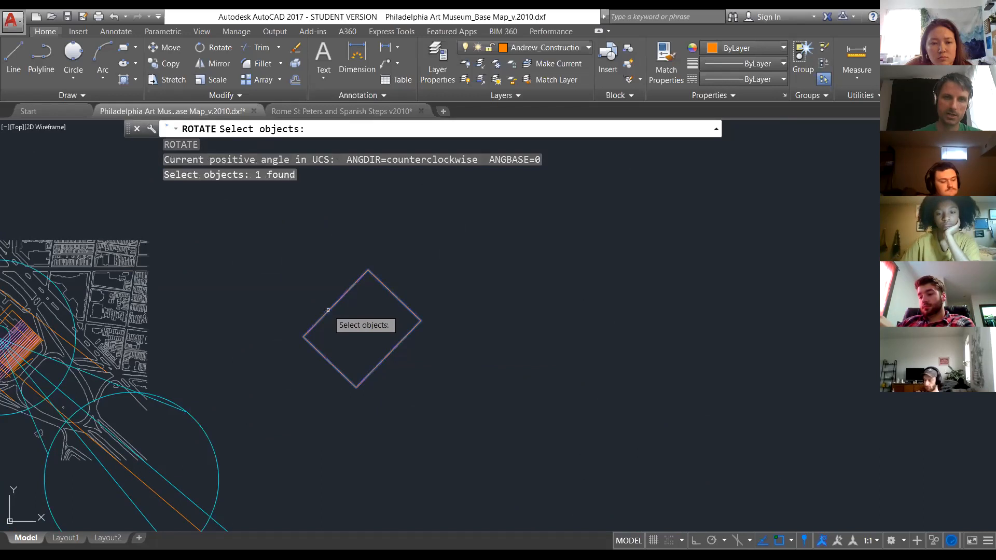
pyautogui.press('Return')
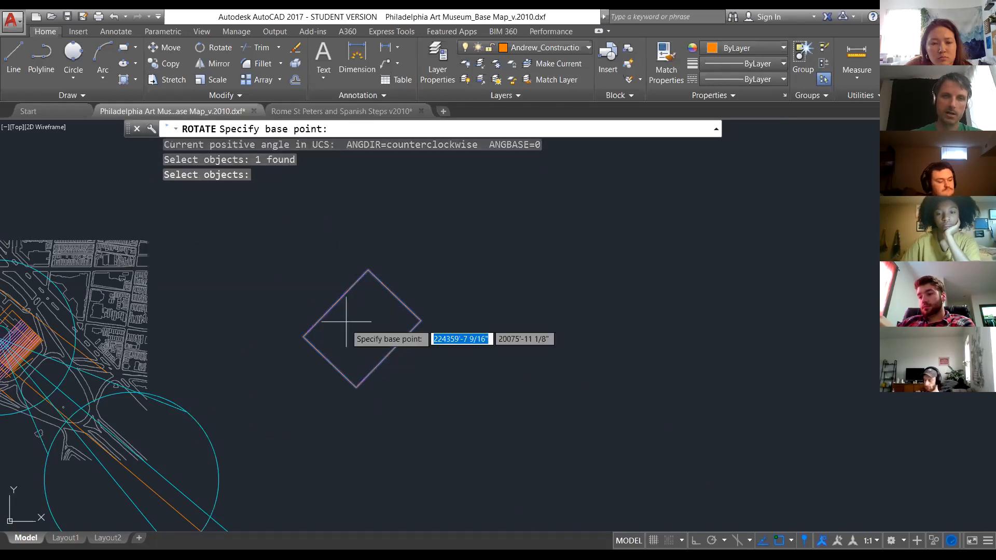
pyautogui.click(305, 337)
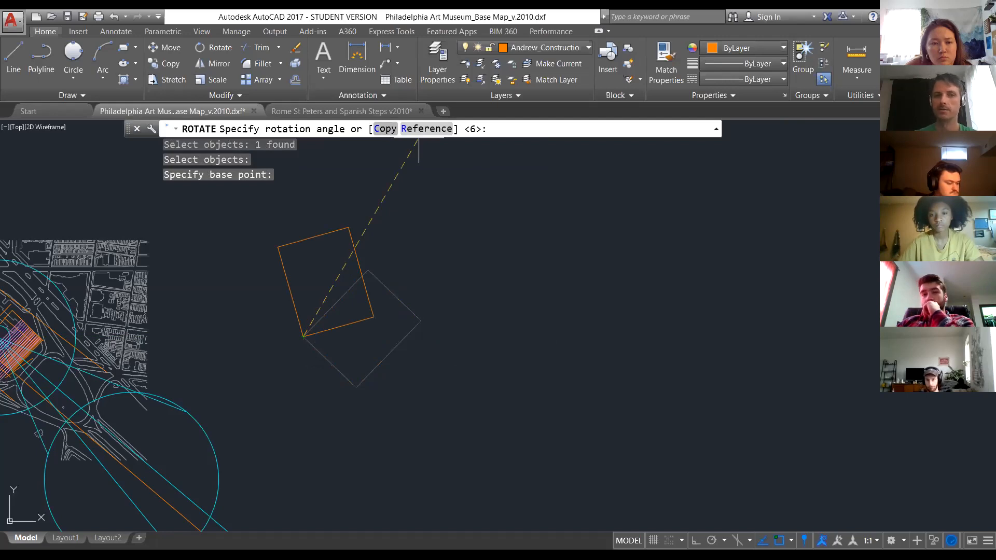
pyautogui.write('c')
pyautogui.press('Return')
pyautogui.click(436, 413)
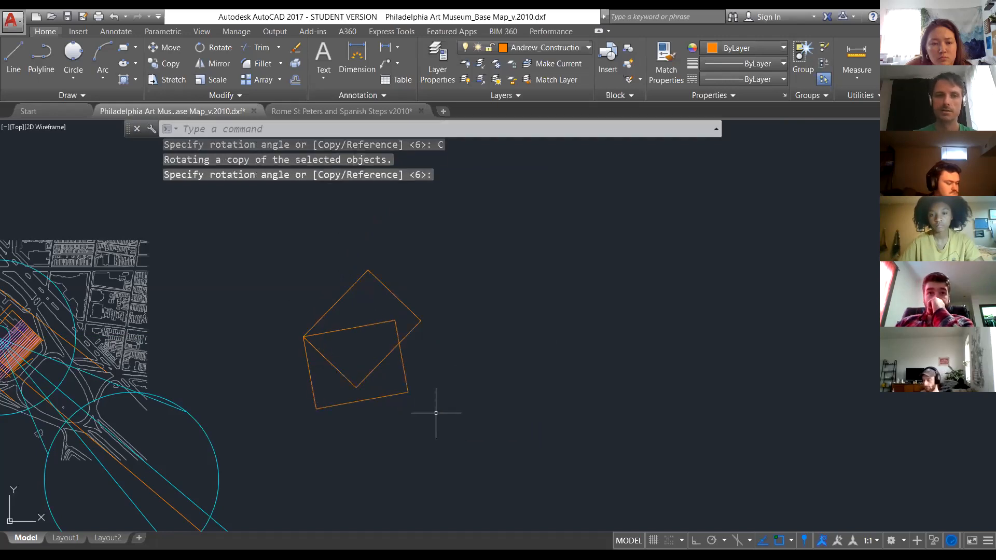
# Rotate the lower rectangle by about 311° around the leftmost corner it shares with the other rectangle.
pyautogui.click(367, 323)
pyautogui.click(333, 342)
pyautogui.rightClick(334, 344)
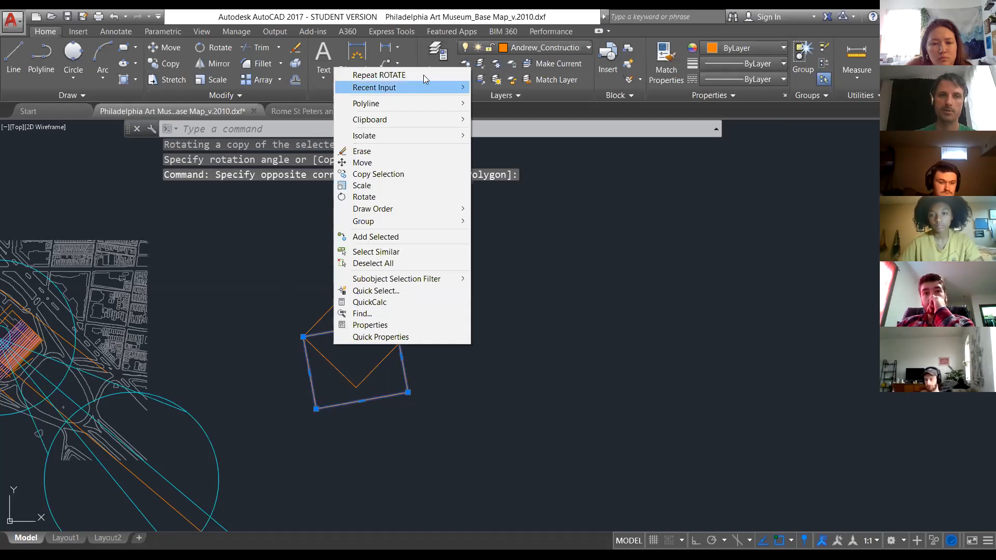
pyautogui.click(379, 75)
pyautogui.click(303, 337)
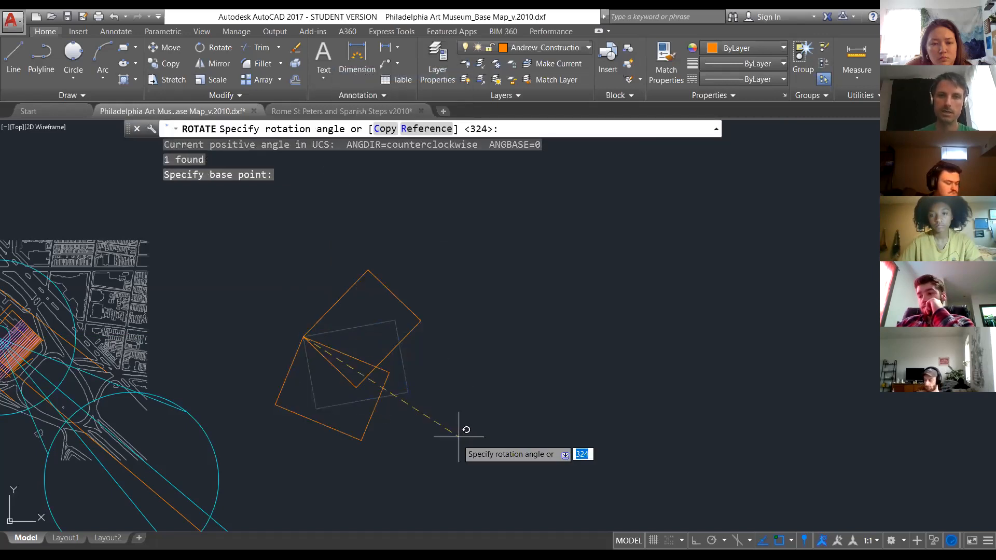
pyautogui.click(410, 449)
# Rotate a copy of the upper rectangle around a base point just outside its southeast side, keeping the original.
pyautogui.click(392, 259)
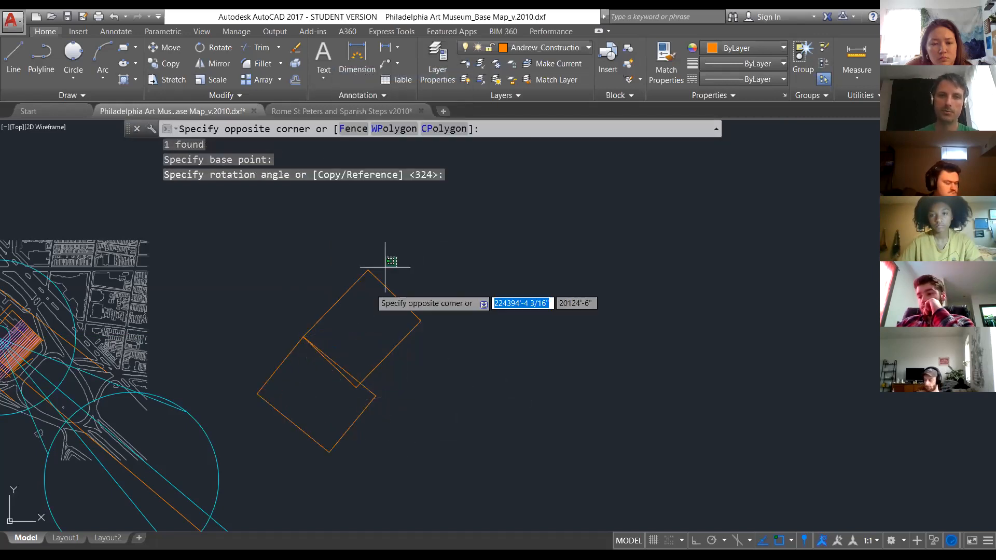
pyautogui.click(364, 314)
pyautogui.rightClick(363, 315)
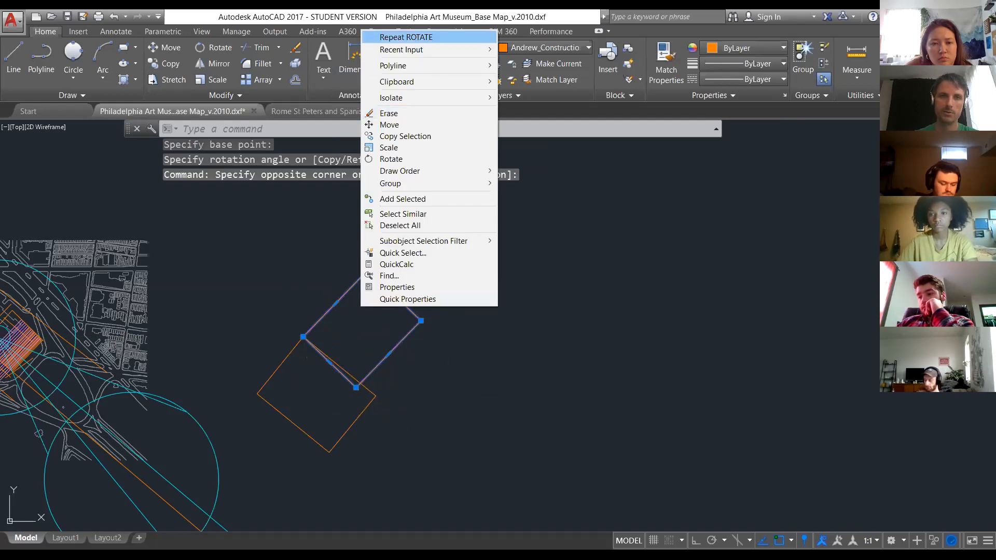
pyautogui.click(407, 37)
pyautogui.click(417, 382)
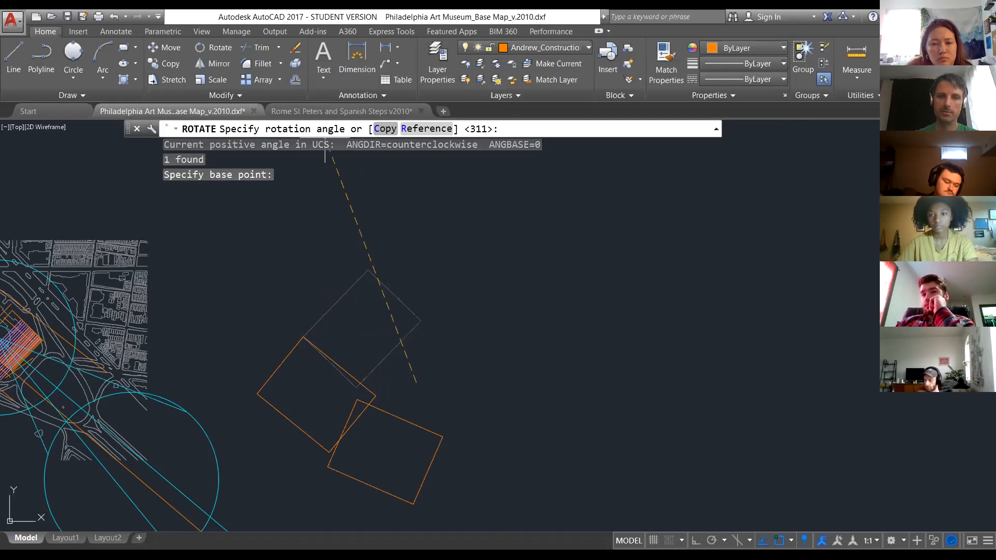
pyautogui.write('c')
pyautogui.press('Return')
pyautogui.click(478, 460)
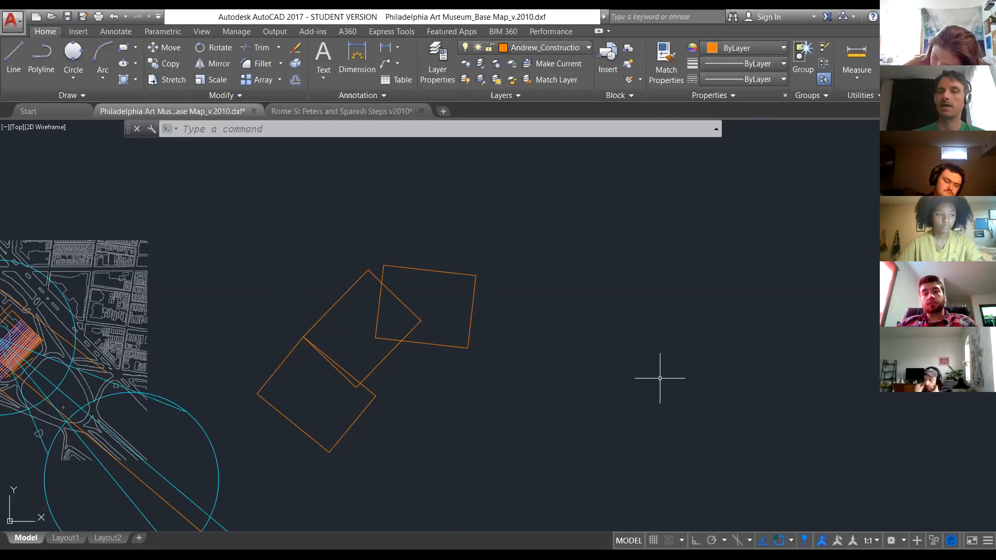
# Erase all three overlapping rectangles in the empty space east of the map.
pyautogui.click(563, 295)
pyautogui.click(327, 395)
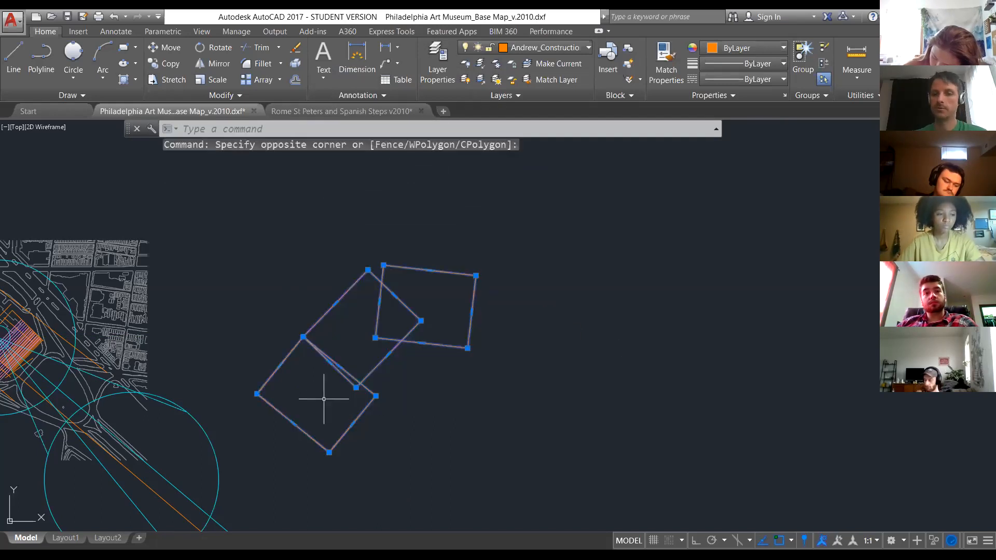
pyautogui.press('Delete')
# Draw a small upright rectangle in the empty space just east of the map's upper street blocks.
pyautogui.scroll(-2, 400, 402)
pyautogui.scroll(6, 302, 381)
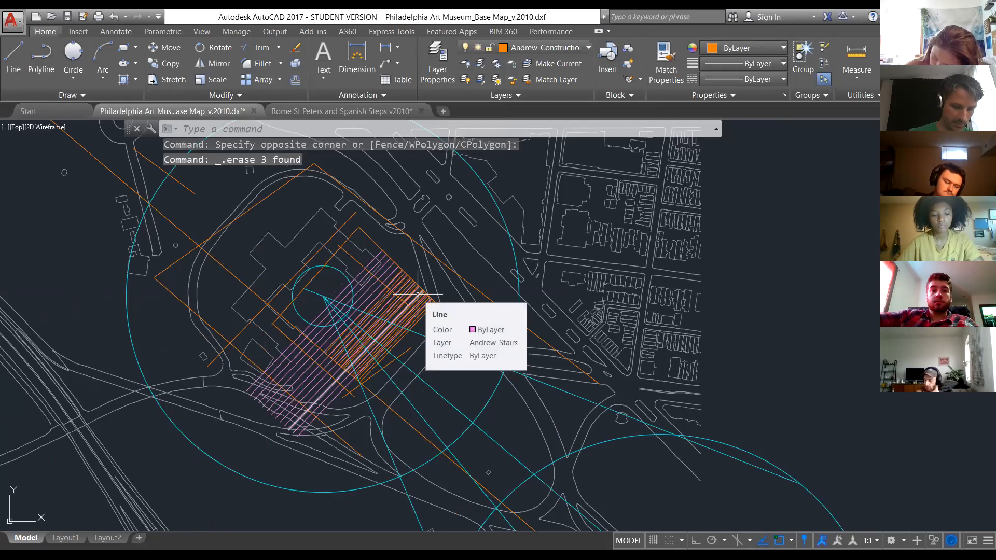
pyautogui.scroll(-2, 362, 373)
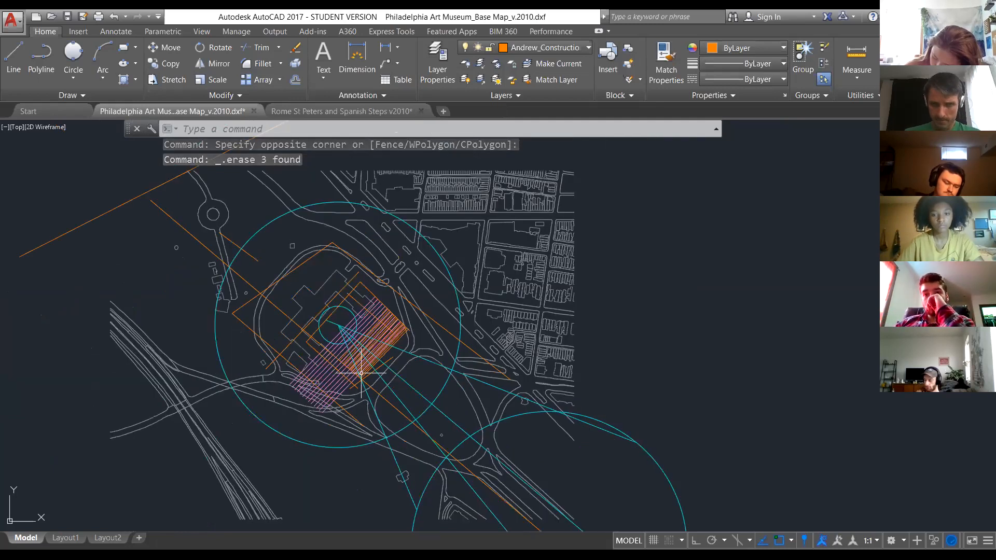
pyautogui.press('Escape')
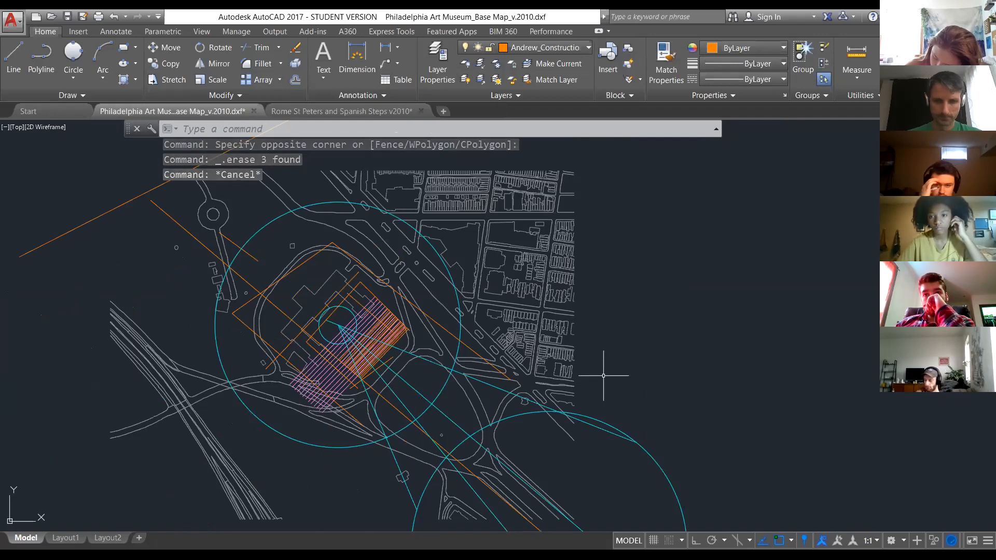
pyautogui.write('rec')
pyautogui.press('Return')
pyautogui.click(593, 220)
pyautogui.click(616, 255)
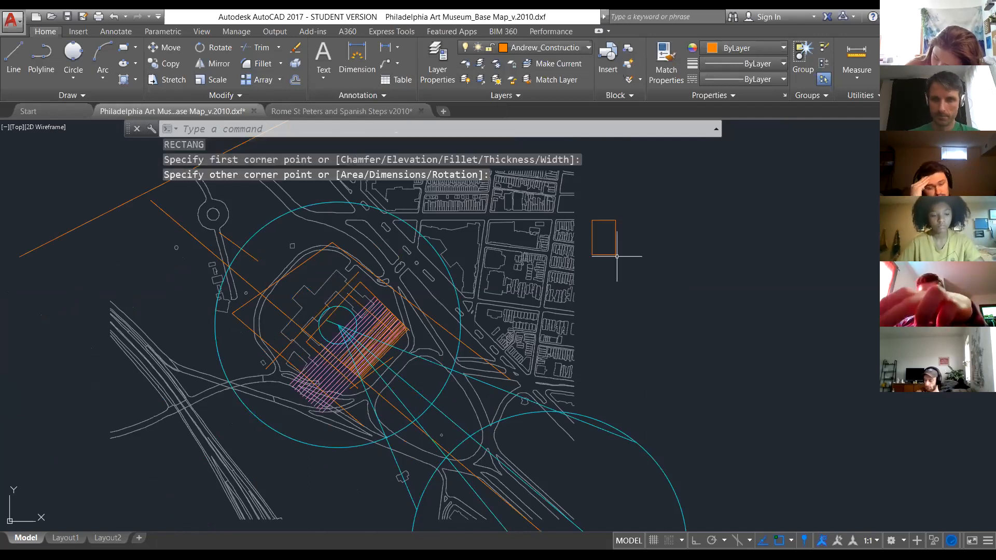
# Draw two more rectangles in a column below the first one, each slightly wider than the one above.
pyautogui.rightClick(605, 274)
pyautogui.click(617, 281)
pyautogui.click(595, 262)
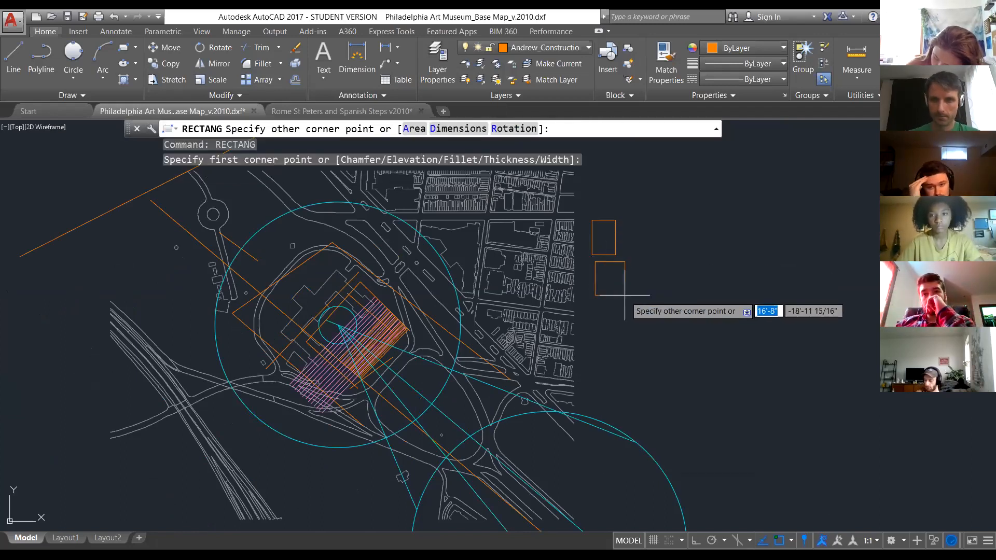
pyautogui.click(626, 296)
pyautogui.rightClick(602, 322)
pyautogui.click(623, 332)
pyautogui.click(592, 304)
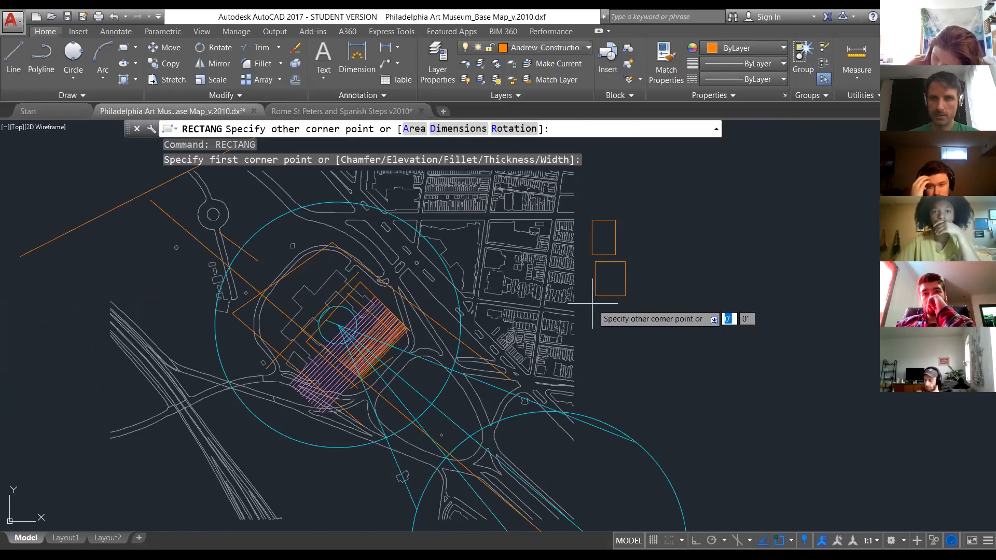
pyautogui.click(633, 335)
pyautogui.press('Escape')
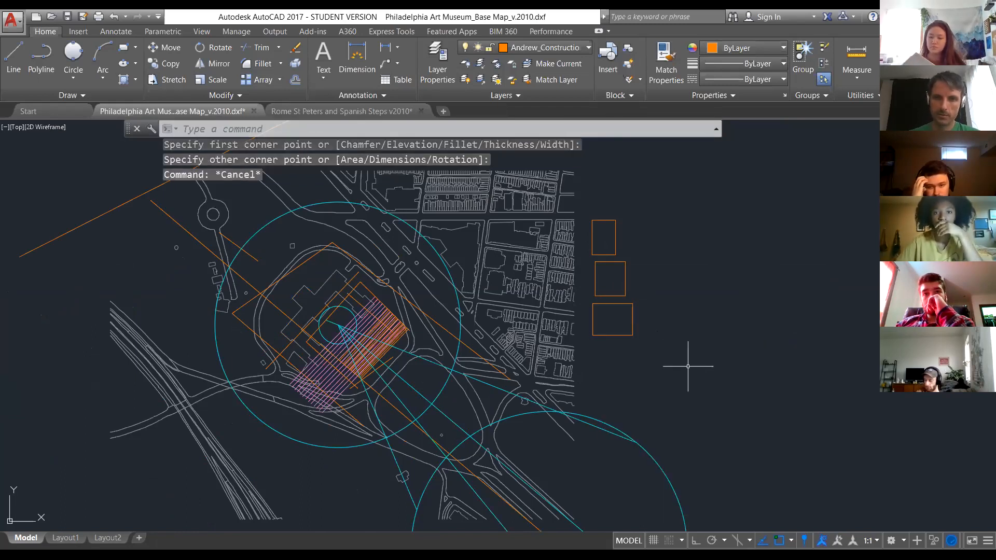
# Draw two separate diagonal lines east of the rectangle column, both running down toward the southeast, the second one steeper.
pyautogui.write('l')
pyautogui.press('Return')
pyautogui.click(590, 182)
pyautogui.click(773, 405)
pyautogui.press('Escape')
pyautogui.write('l')
pyautogui.press('Return')
pyautogui.click(732, 200)
pyautogui.click(811, 458)
pyautogui.press('Escape')
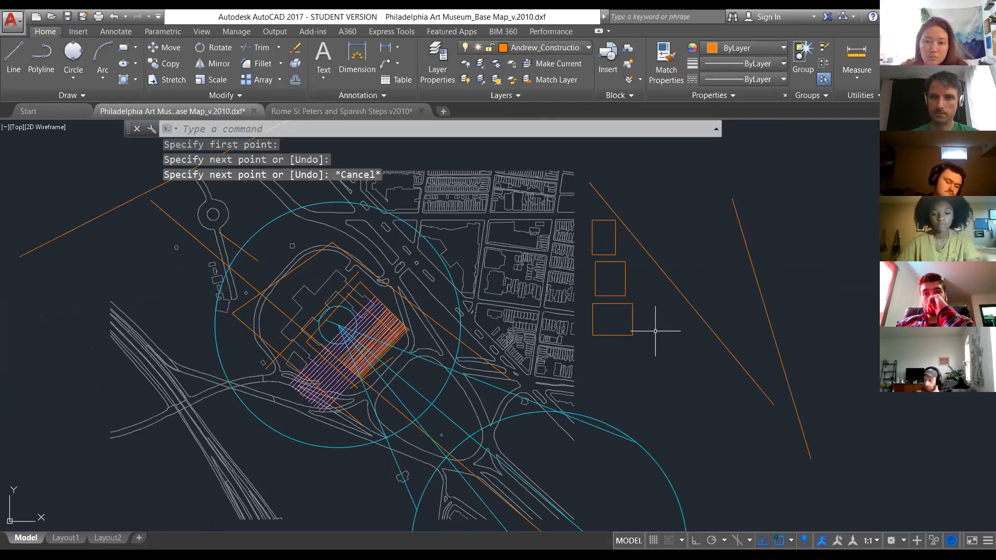
# Mirror the three stacked rectangles across the diagonal line nearest to them, keeping the source objects.
pyautogui.scroll(-3, 655, 331)
pyautogui.scroll(3, 711, 313)
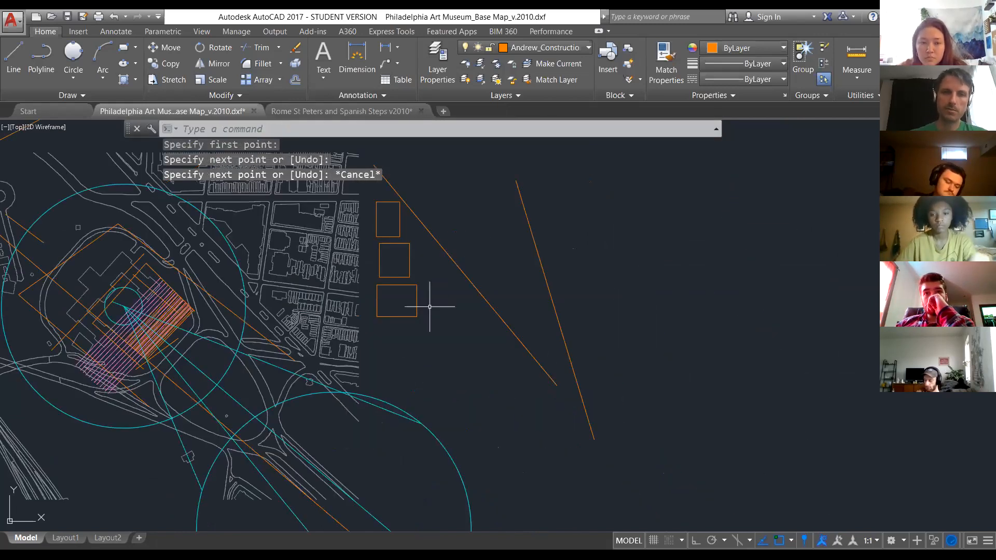
pyautogui.write('mi')
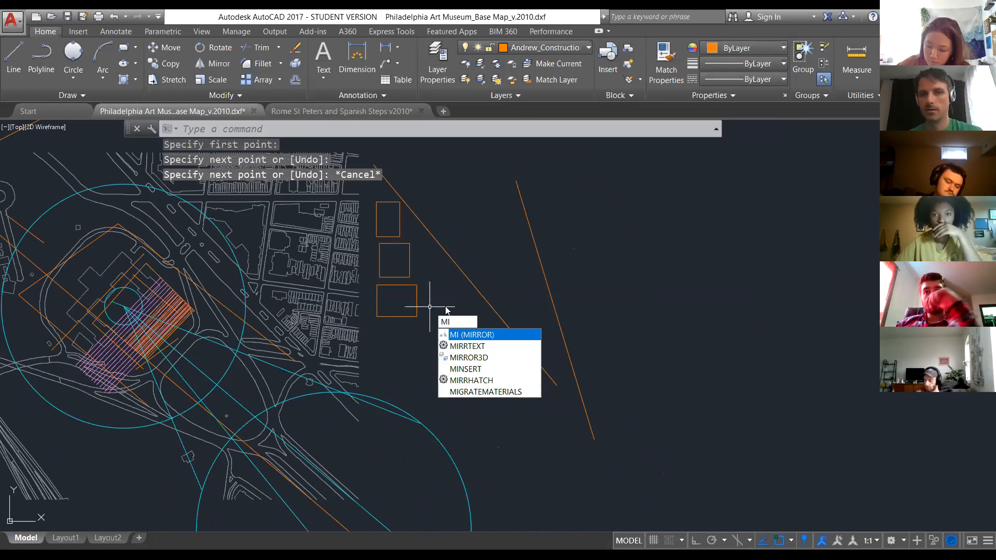
pyautogui.press('Return')
pyautogui.click(429, 343)
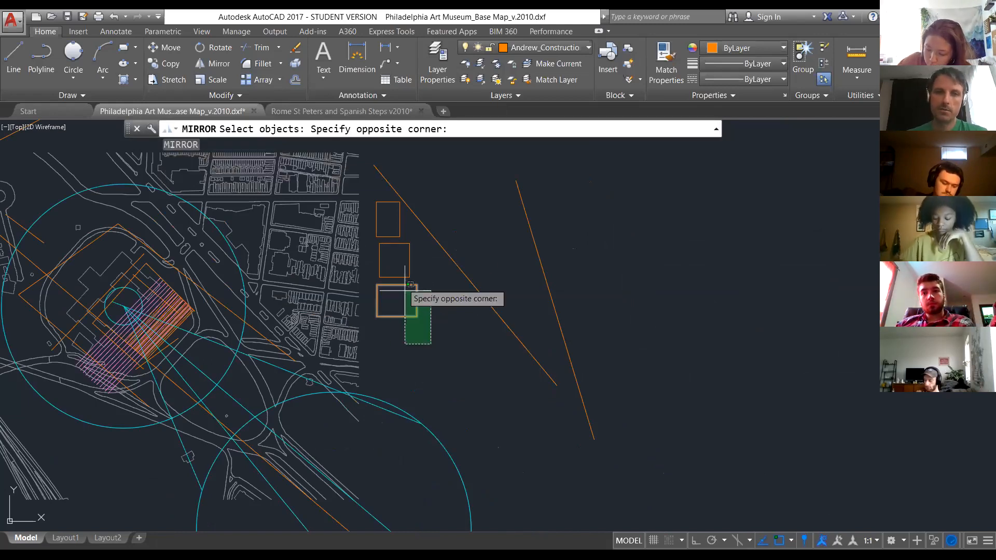
pyautogui.click(383, 231)
pyautogui.press('Return')
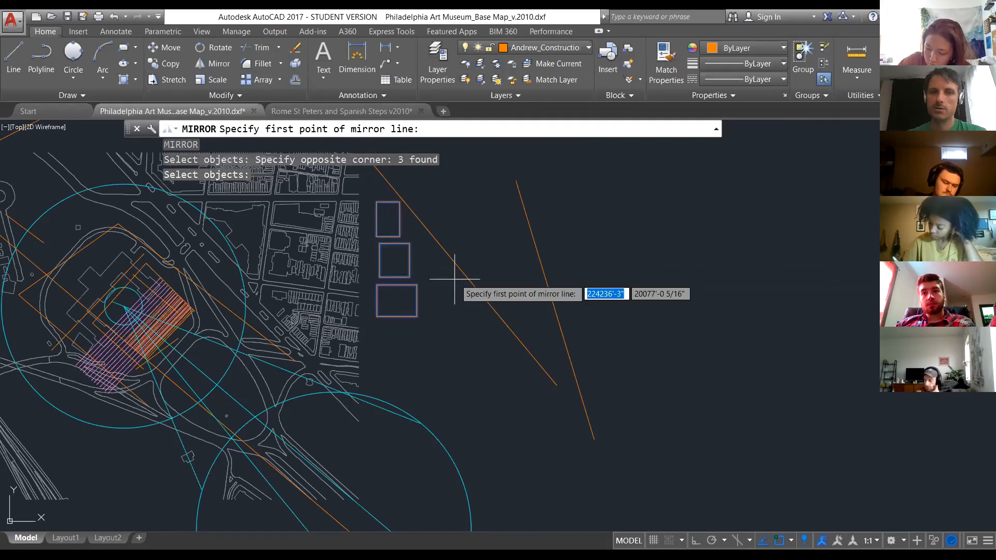
pyautogui.click(465, 275)
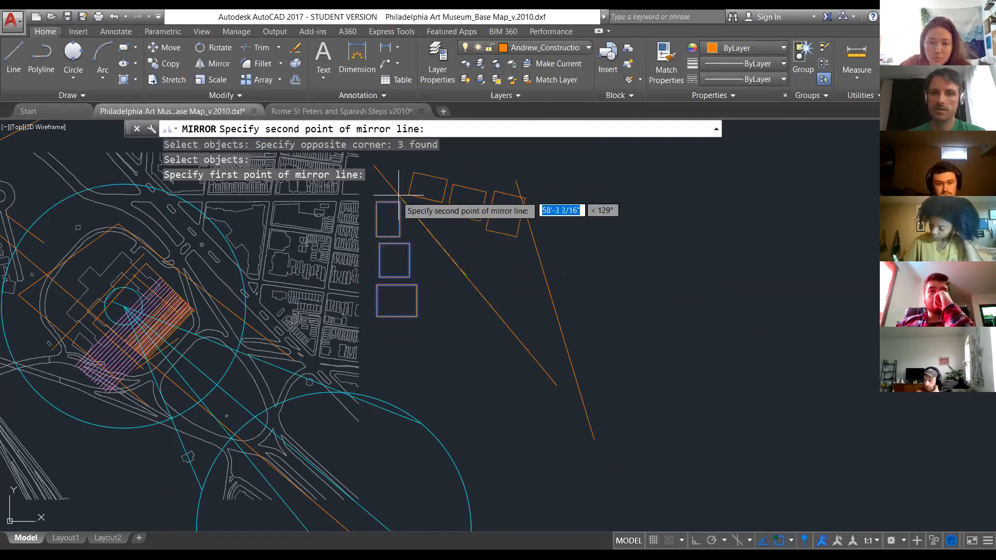
pyautogui.click(374, 165)
pyautogui.rightClick(583, 294)
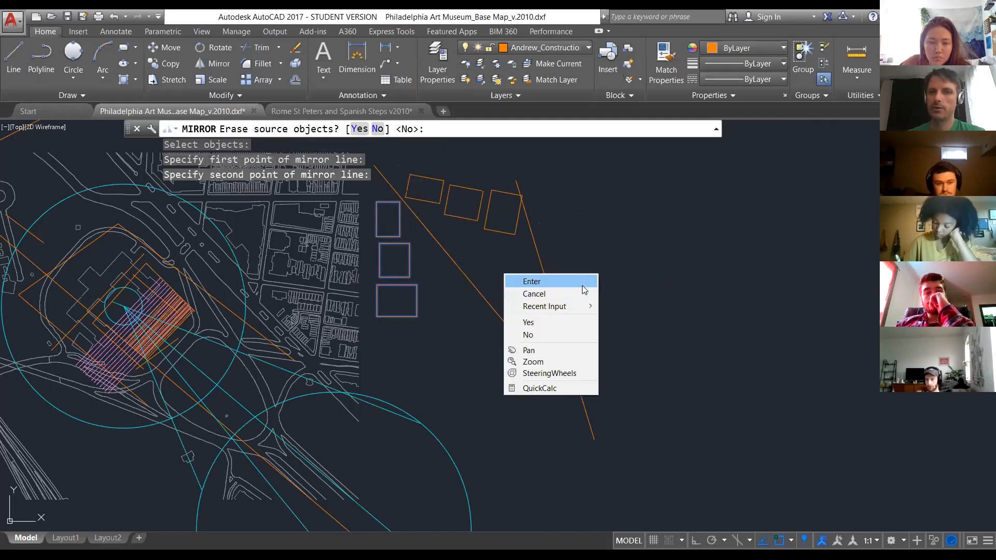
pyautogui.click(583, 290)
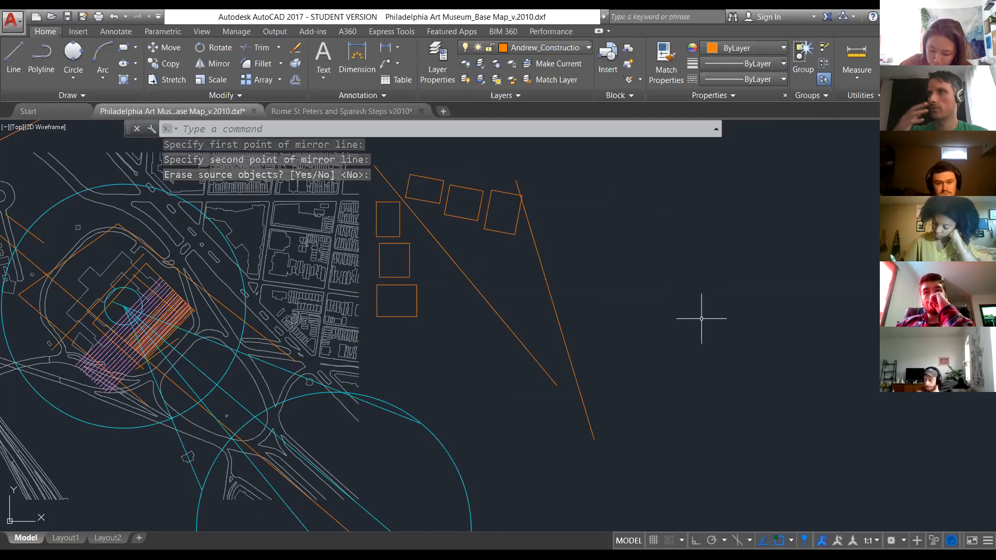
pyautogui.press('Escape')
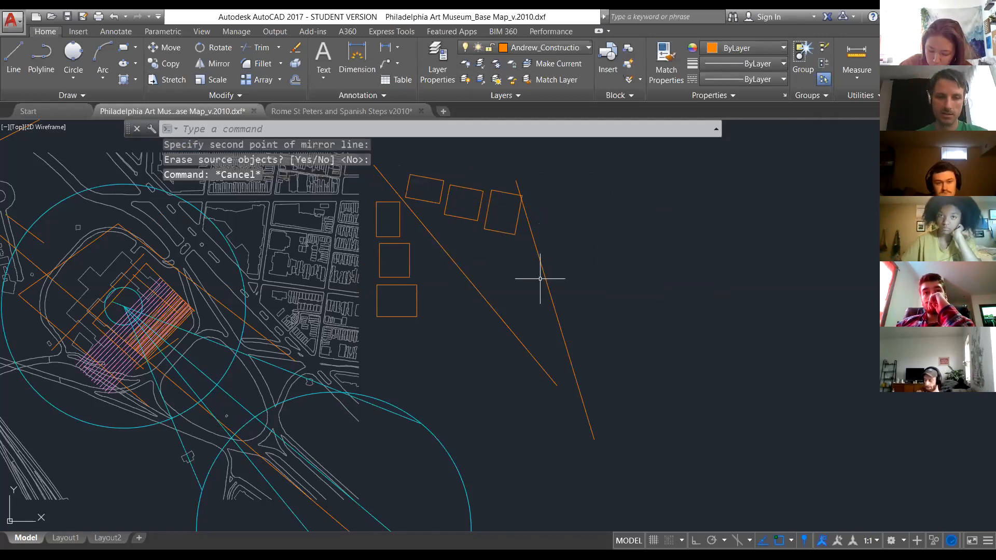
# Draw a small, nearly square rectangle in the empty space east of the steeper diagonal line.
pyautogui.write('rec')
pyautogui.press('Return')
pyautogui.click(589, 254)
pyautogui.click(617, 279)
pyautogui.press('Escape')
# Create a rectangular array from the small rectangle east of the steeper line.
pyautogui.write('array')
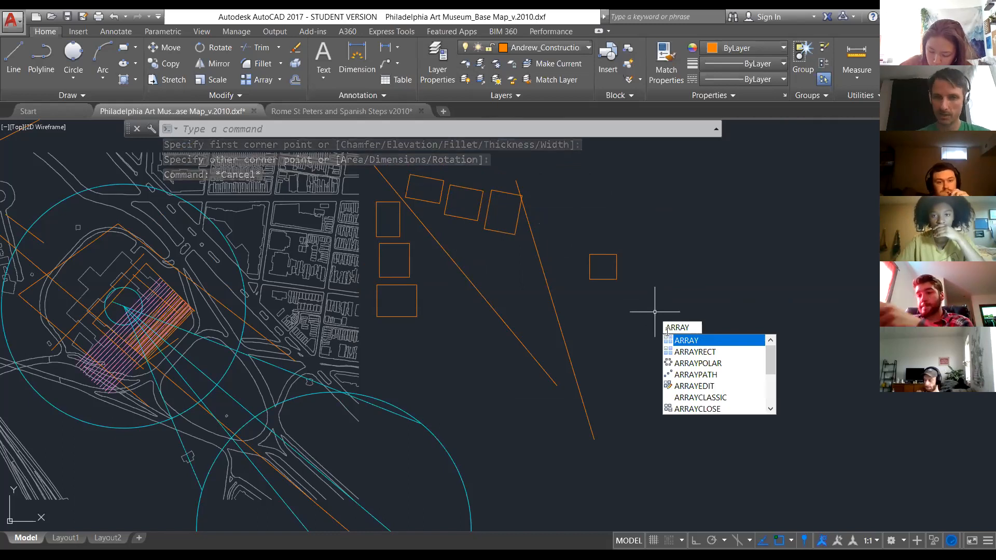
pyautogui.click(687, 340)
pyautogui.click(633, 273)
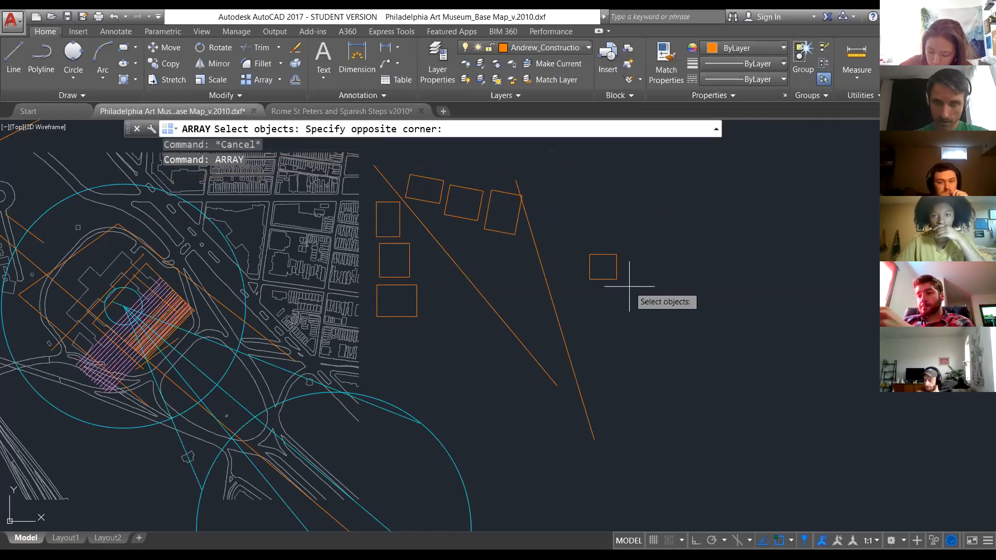
pyautogui.click(601, 267)
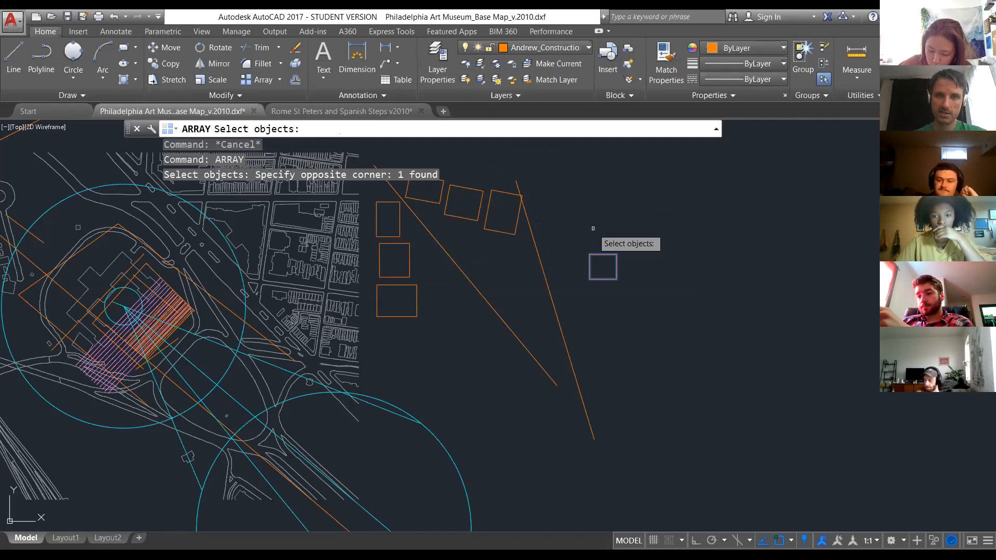
pyautogui.press('Return')
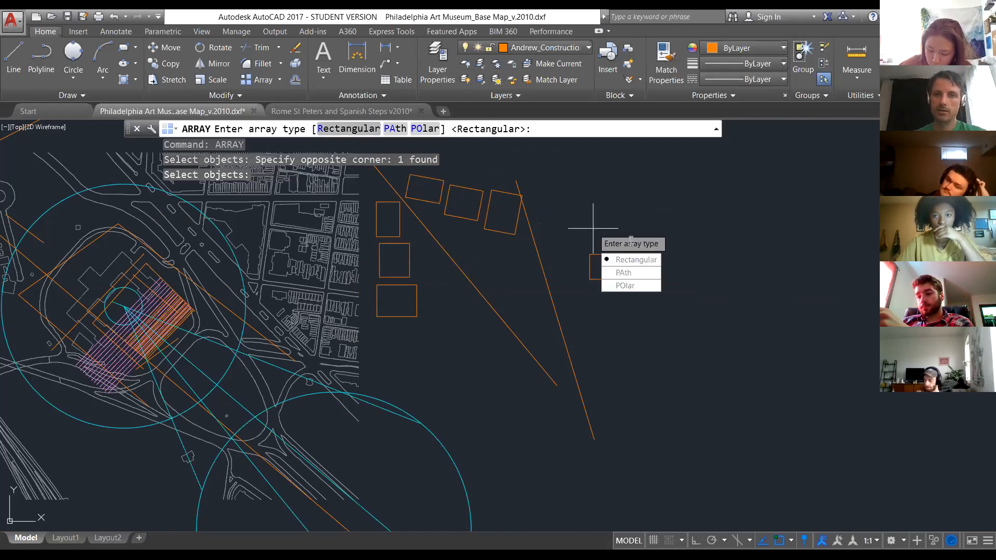
pyautogui.write('R')
pyautogui.press('Return')
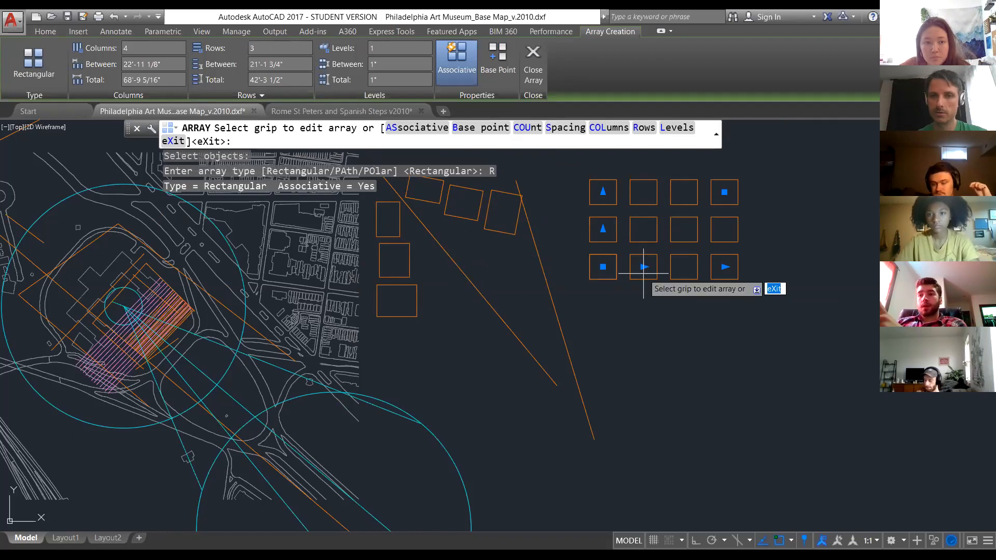
# Extend the rectangular array to 10 columns and 5 rows.
pyautogui.click(725, 267)
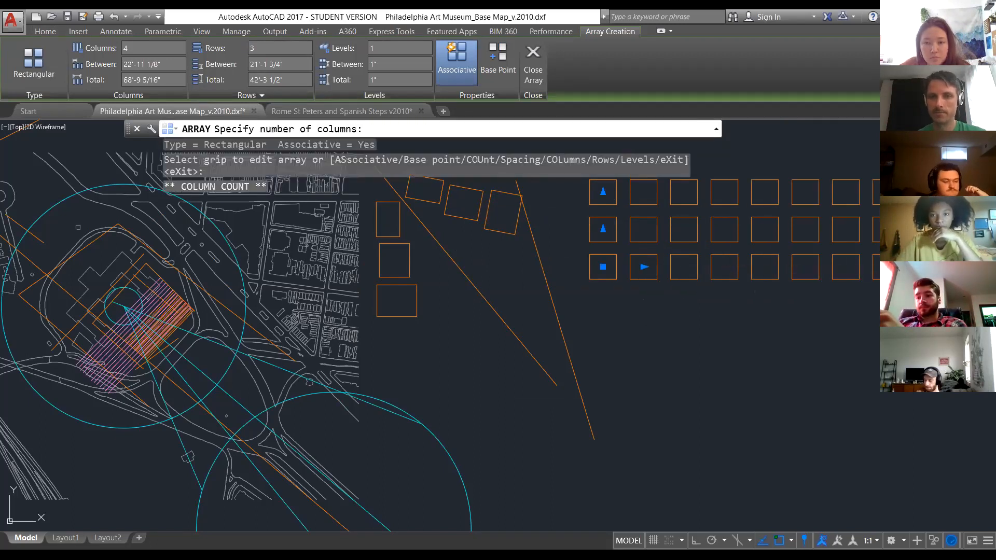
pyautogui.click(926, 267)
pyautogui.scroll(-2, 643, 333)
pyautogui.scroll(1, 719, 277)
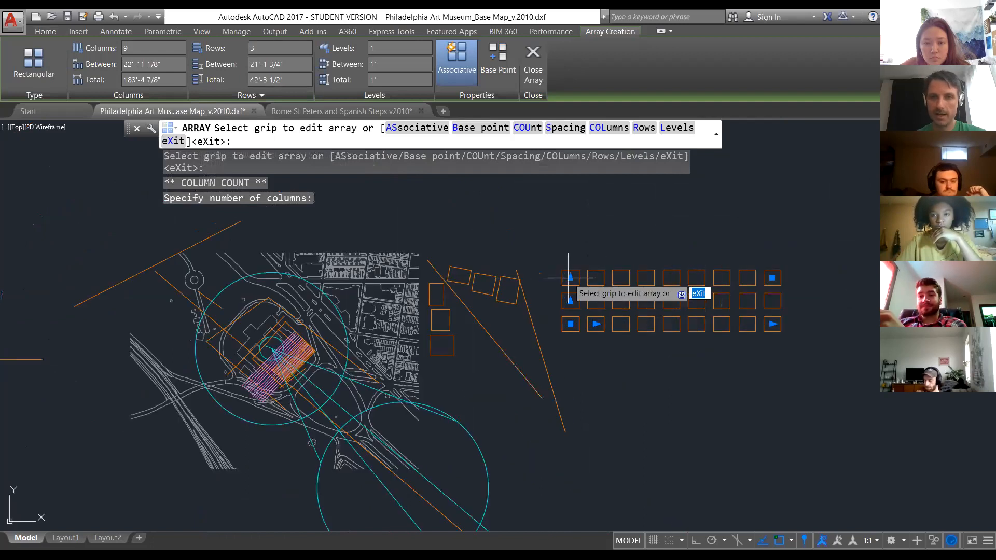
pyautogui.click(772, 278)
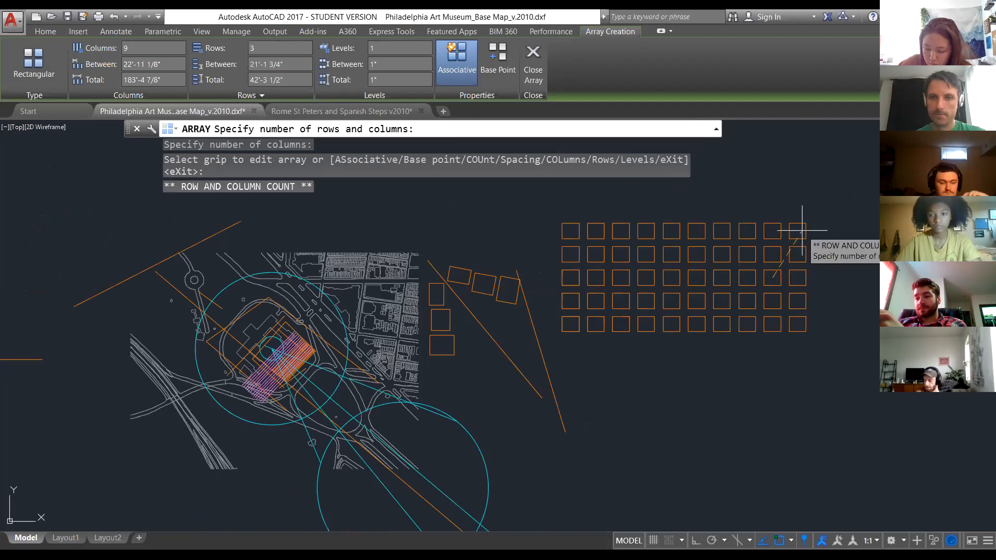
pyautogui.click(802, 230)
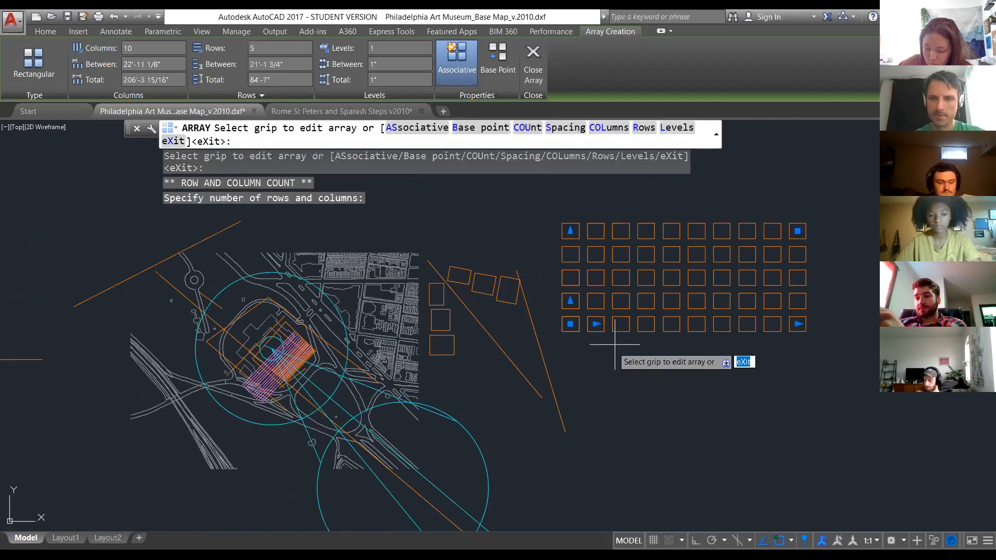
# Set the array's column spacing to about 19'-6 9/16" and its row spacing to about 7'-0 9/16".
pyautogui.click(597, 323)
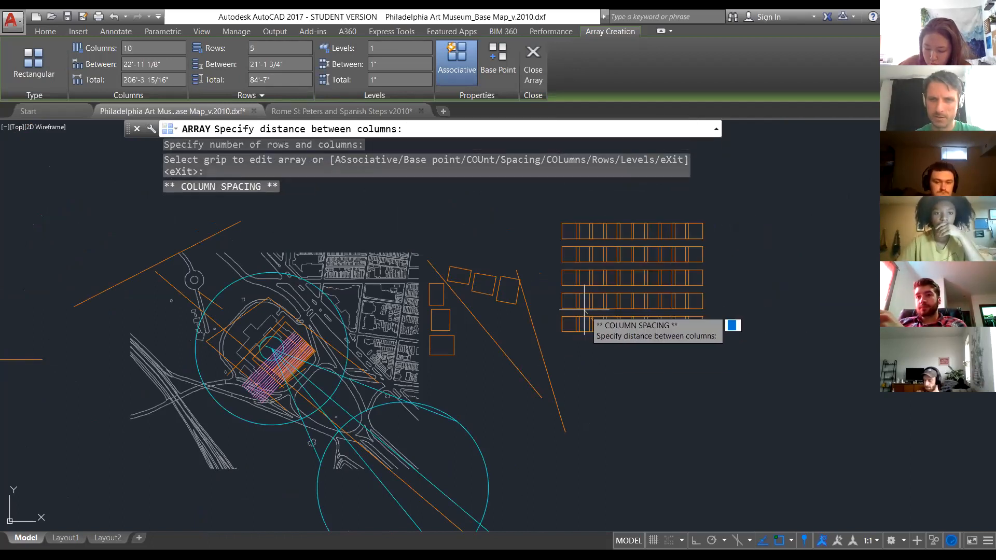
pyautogui.click(592, 323)
pyautogui.click(572, 300)
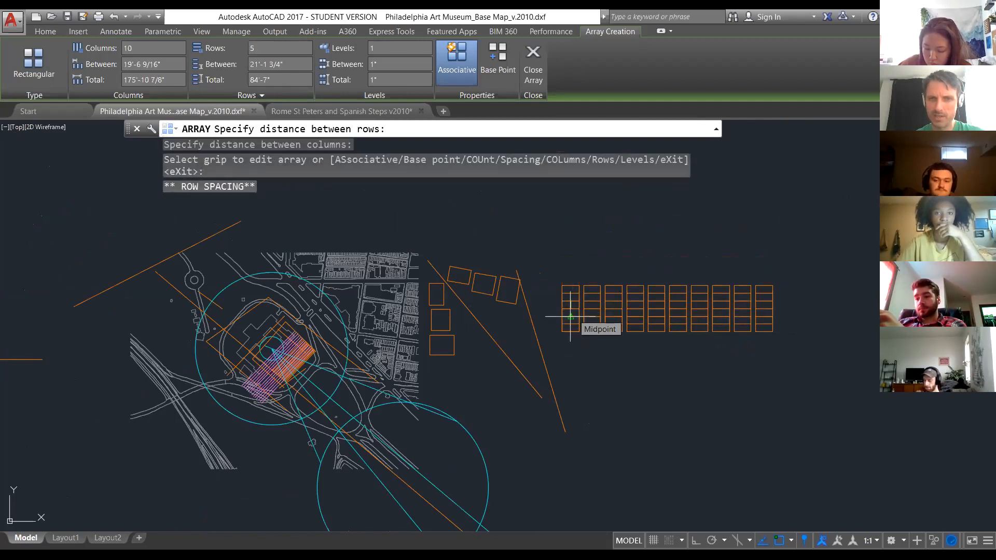
pyautogui.click(571, 318)
pyautogui.scroll(4, 609, 342)
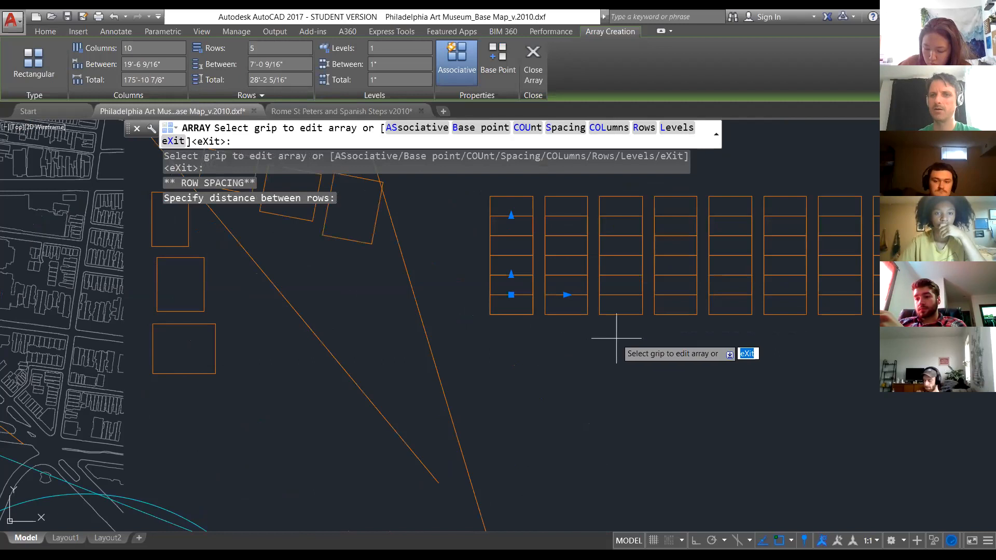
# Finish creating the rectangular array and move it a short distance southeast.
pyautogui.scroll(-2, 617, 339)
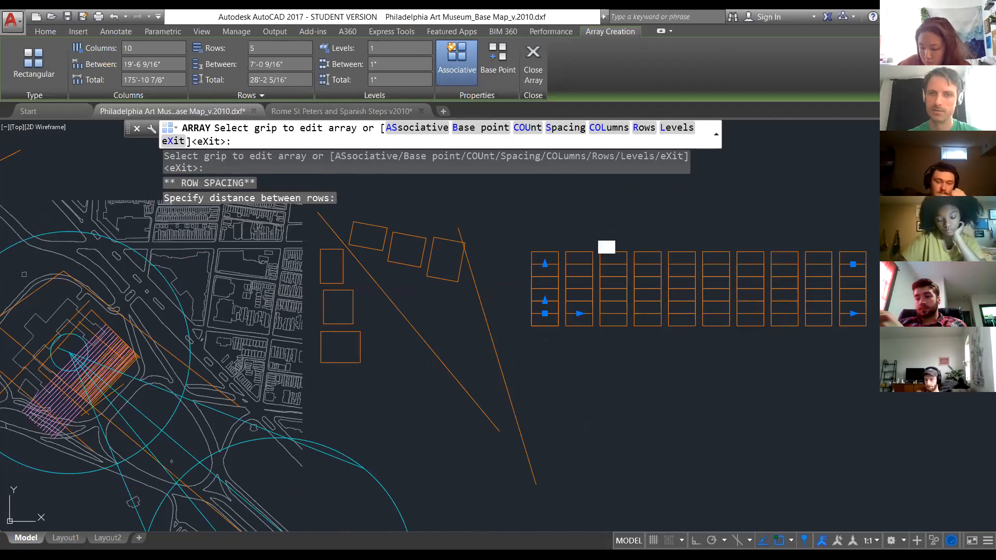
pyautogui.press('Escape')
pyautogui.click(645, 249)
pyautogui.click(669, 328)
pyautogui.press('Escape')
pyautogui.click(658, 325)
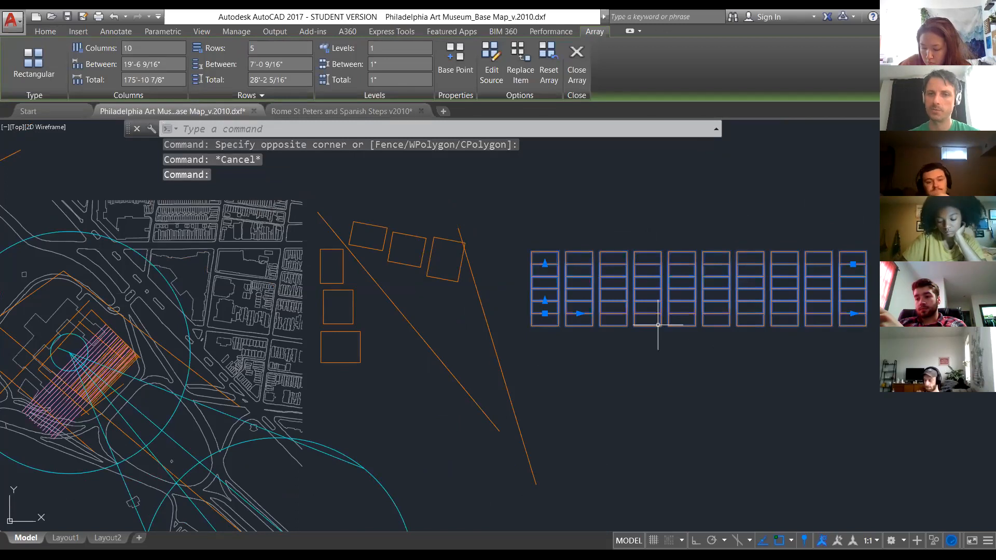
pyautogui.moveTo(658, 325); pyautogui.dragTo(682, 342)
# Increase the array's row spacing to about 21'-1 3/4".
pyautogui.click(569, 317)
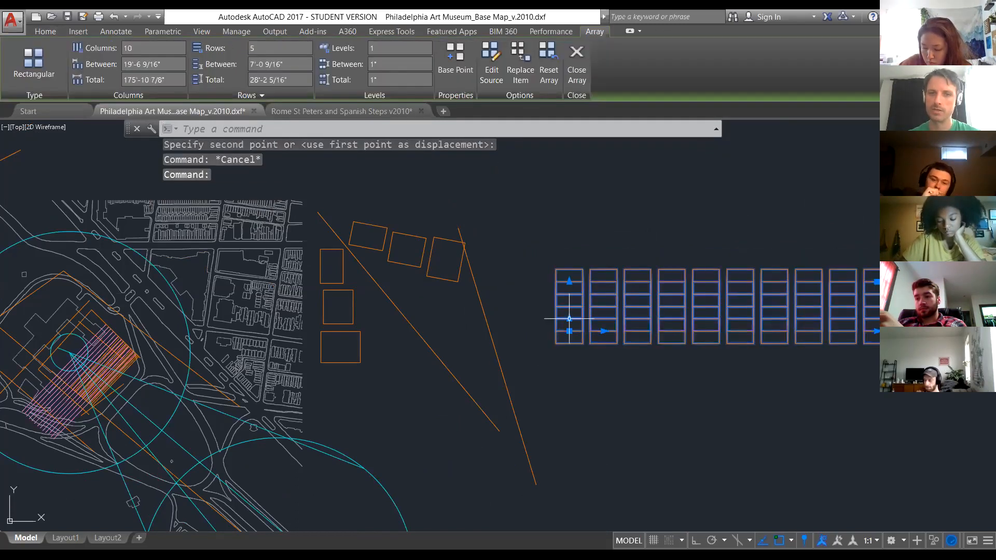
pyautogui.click(570, 318)
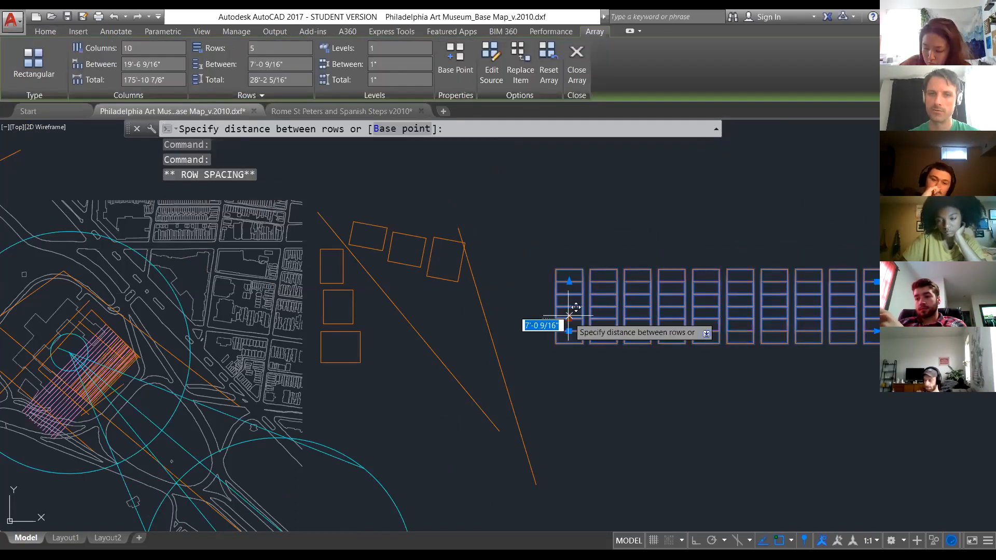
pyautogui.click(577, 287)
pyautogui.press('Escape')
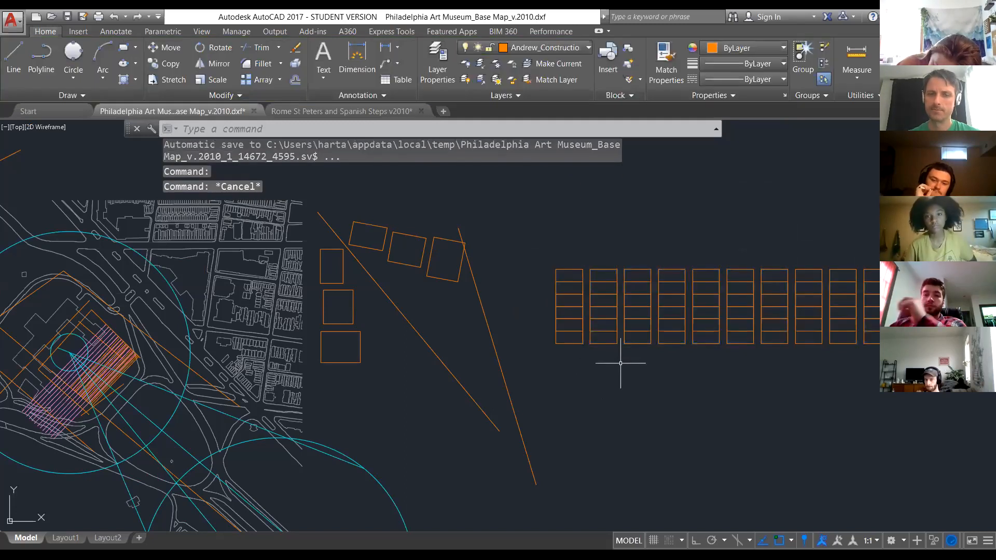
# Select different parts of the array to check whether its rectangles can be picked individually.
pyautogui.click(587, 327)
pyautogui.click(568, 336)
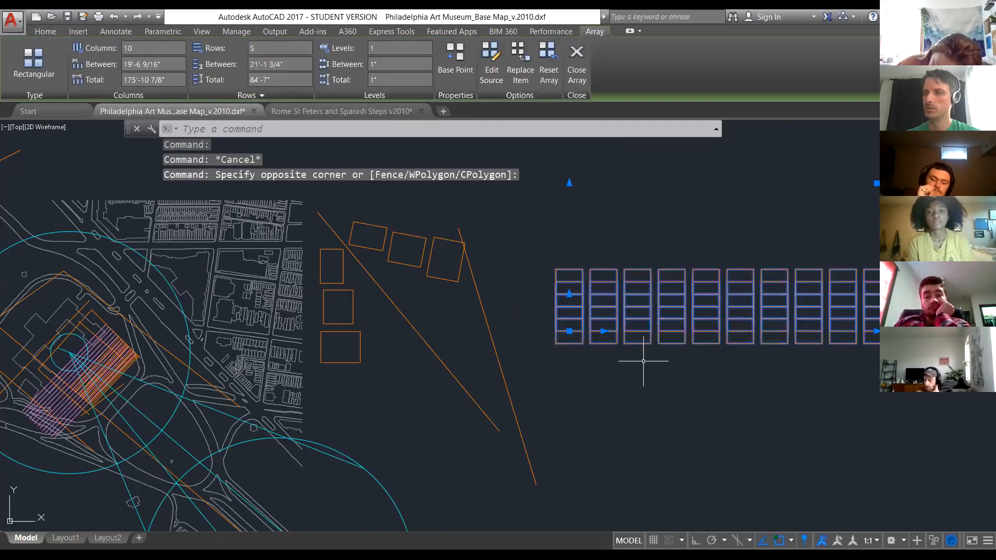
pyautogui.press('Escape')
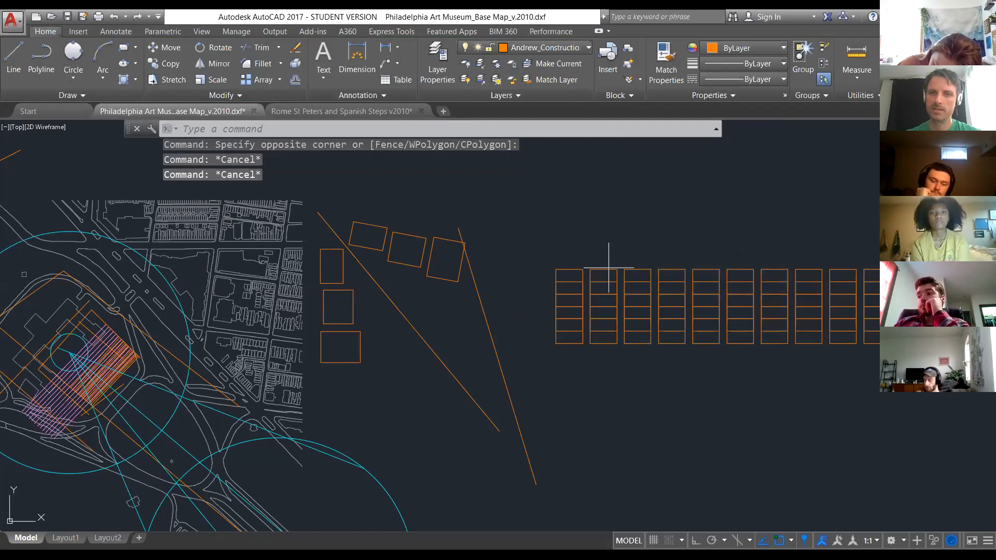
pyautogui.click(606, 275)
pyautogui.click(606, 279)
pyautogui.press('Escape')
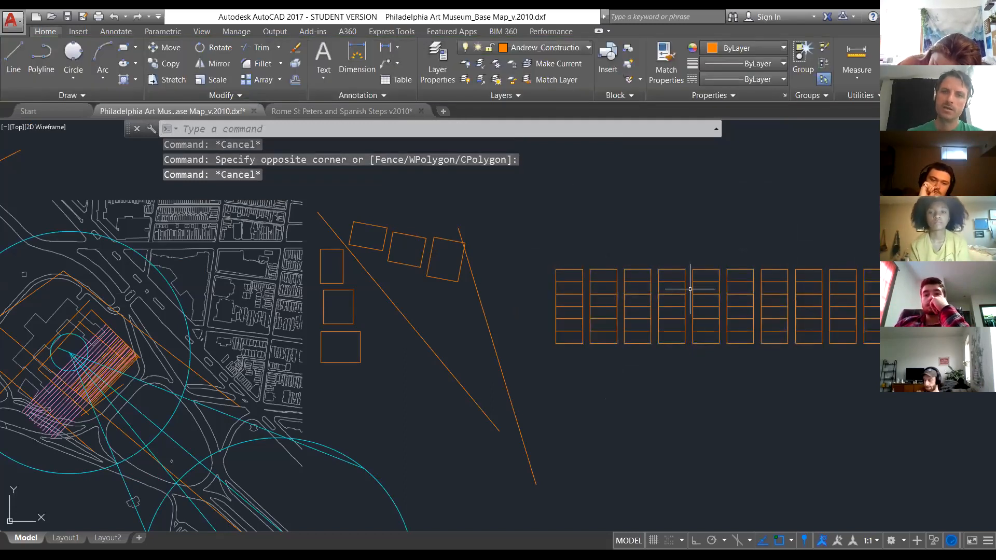
pyautogui.click(691, 289)
pyautogui.click(626, 322)
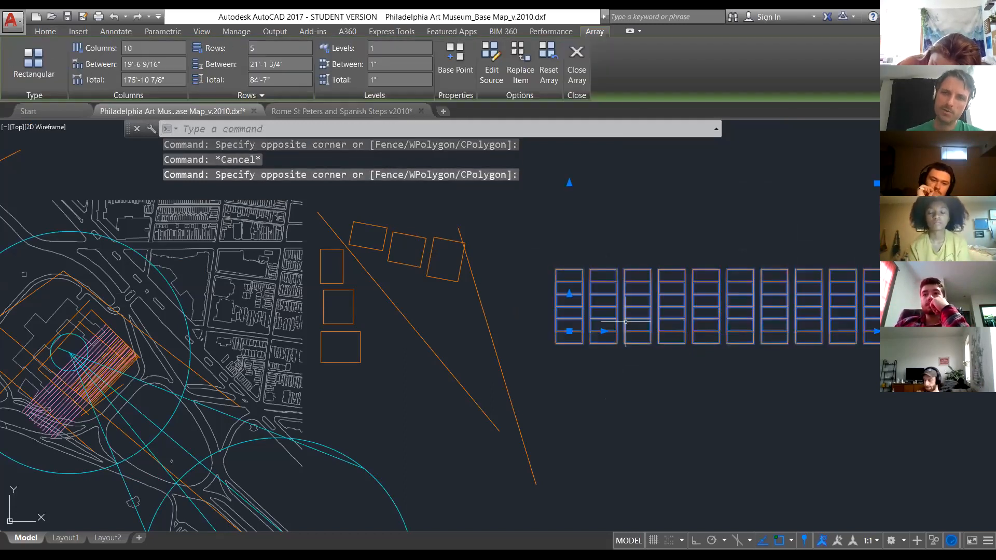
pyautogui.press('Escape')
# Try to ungroup the rectangular array.
pyautogui.click(699, 407)
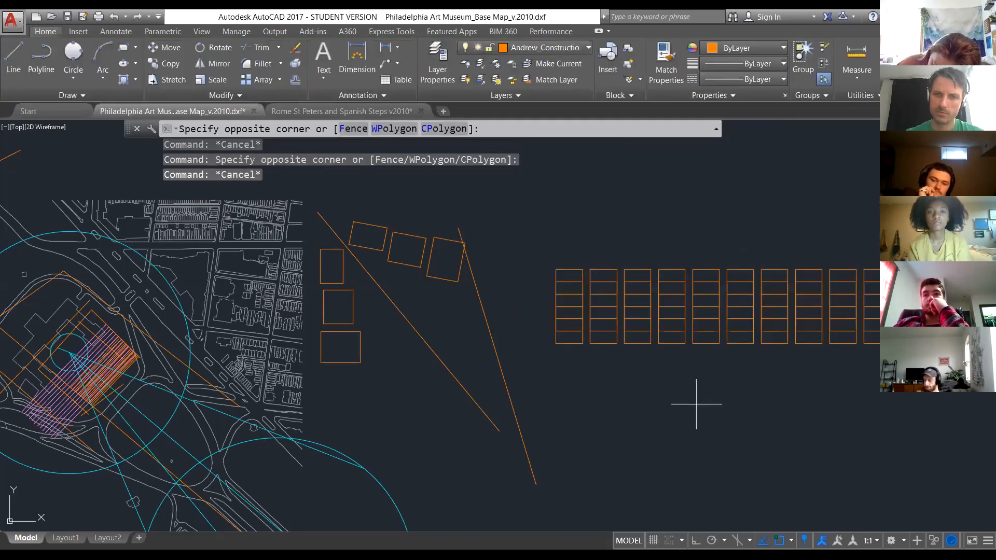
pyautogui.click(617, 319)
pyautogui.write('ungroup')
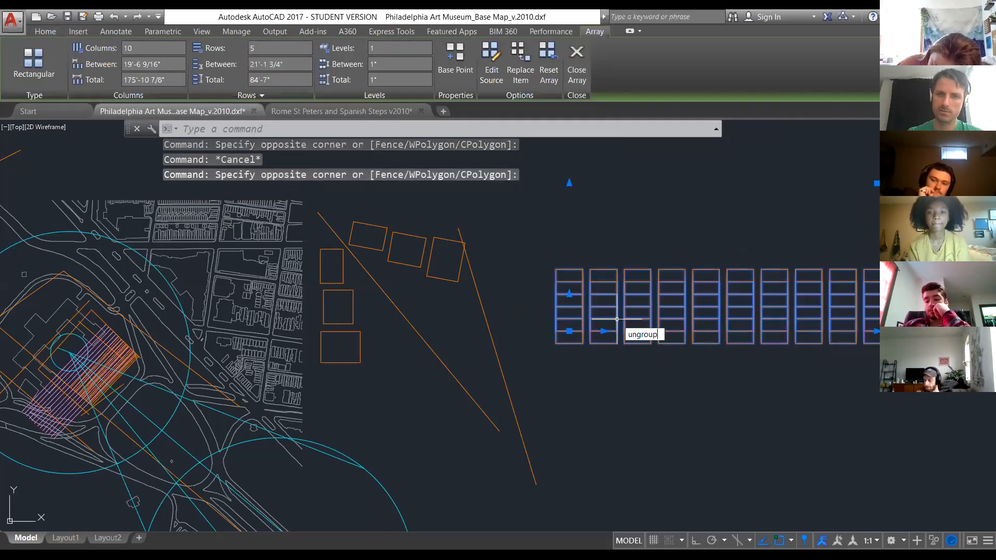
pyautogui.press('Return')
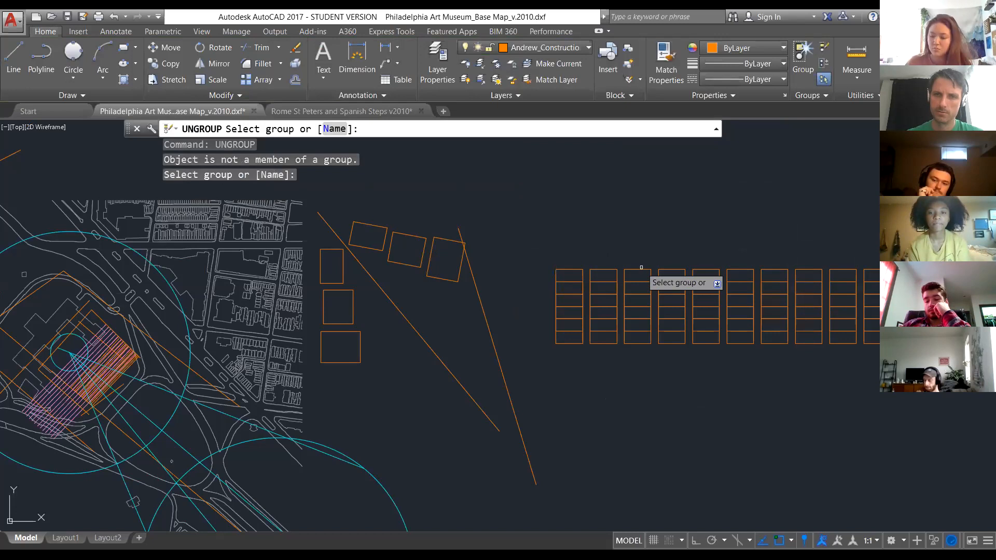
pyautogui.click(626, 283)
pyautogui.press('Escape')
pyautogui.press('Escape')
# Explode the rectangular array and undo the explode.
pyautogui.click(636, 338)
pyautogui.click(609, 334)
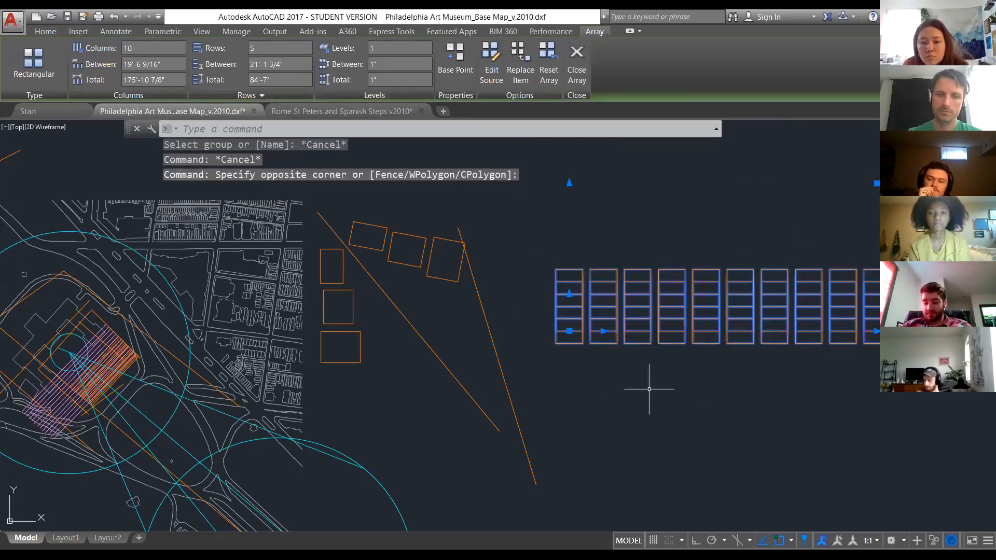
pyautogui.write('x')
pyautogui.press('Return')
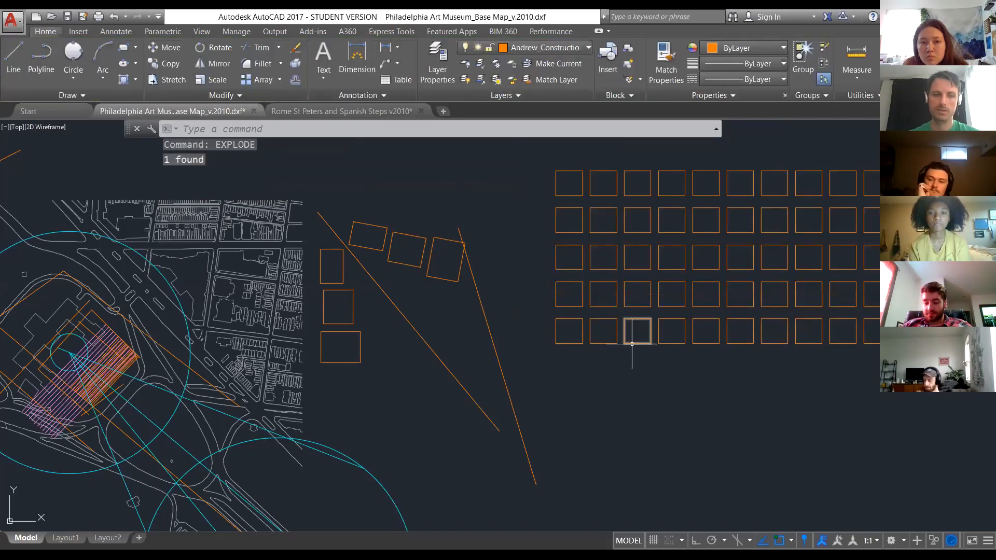
pyautogui.hotkey('ctrl', 'z')
# Explode the rectangular array into individual rectangles.
pyautogui.click(642, 334)
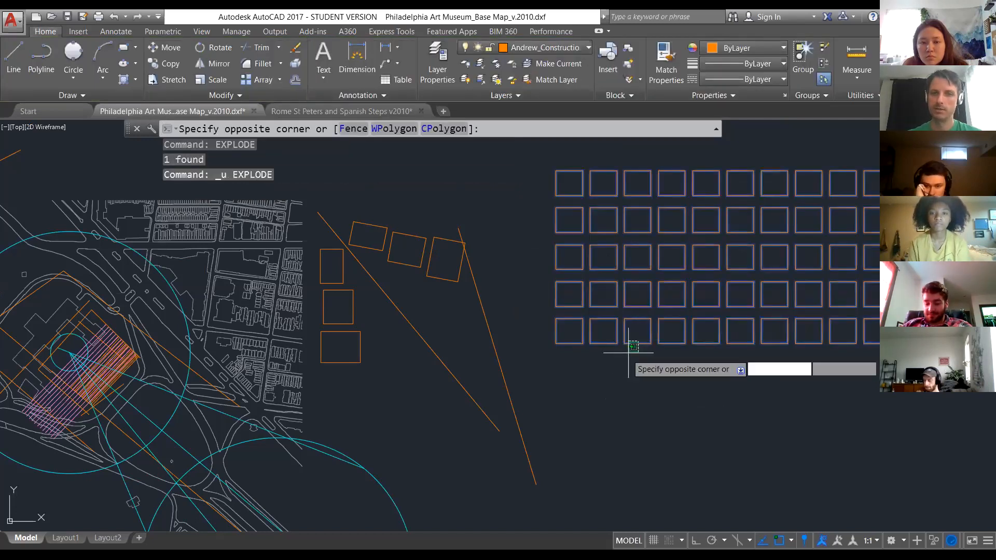
pyautogui.click(608, 387)
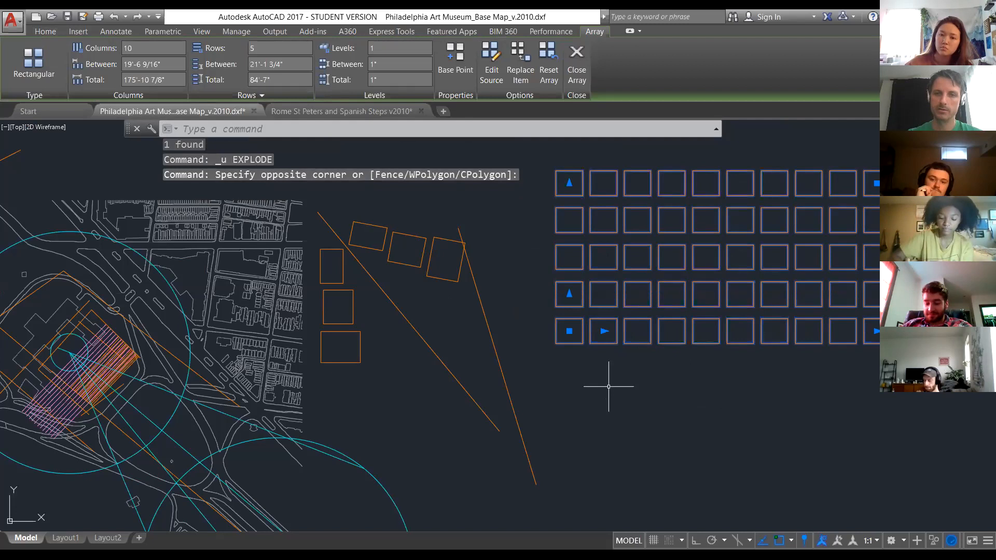
pyautogui.write('EXPLODE')
pyautogui.press('Return')
# Move the second rectangle of the bottom row southeast into the empty space below the grid.
pyautogui.click(614, 344)
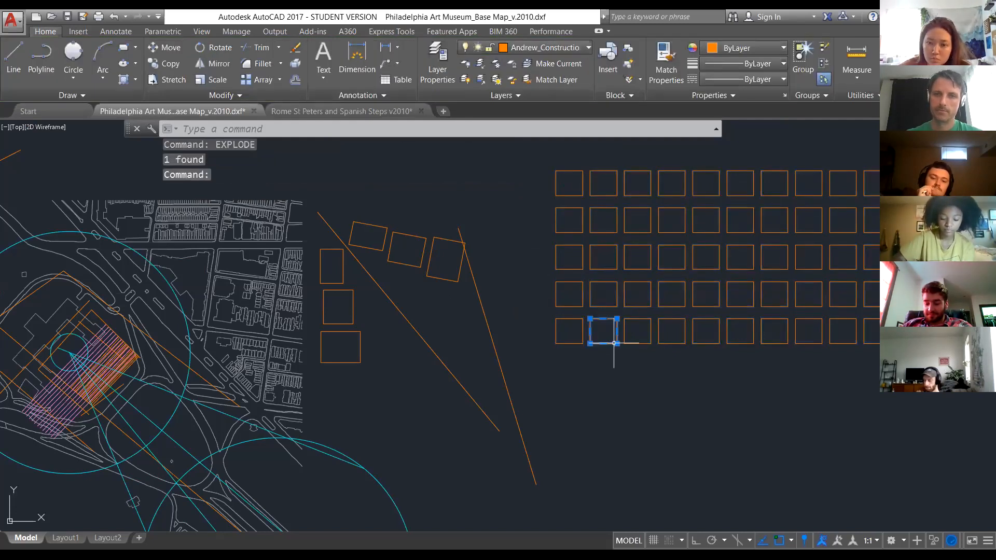
pyautogui.write('m')
pyautogui.press('space')
pyautogui.click(603, 377)
pyautogui.click(667, 440)
pyautogui.press('Escape')
pyautogui.click(711, 397)
pyautogui.press('Escape')
# Delete the three lowest rectangles in the fourth column of the grid.
pyautogui.click(664, 335)
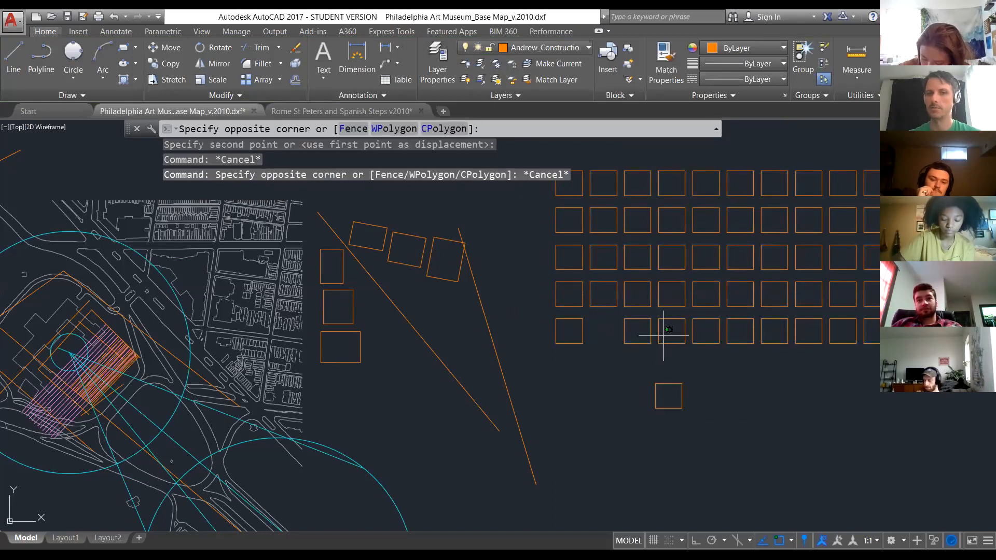
pyautogui.click(660, 251)
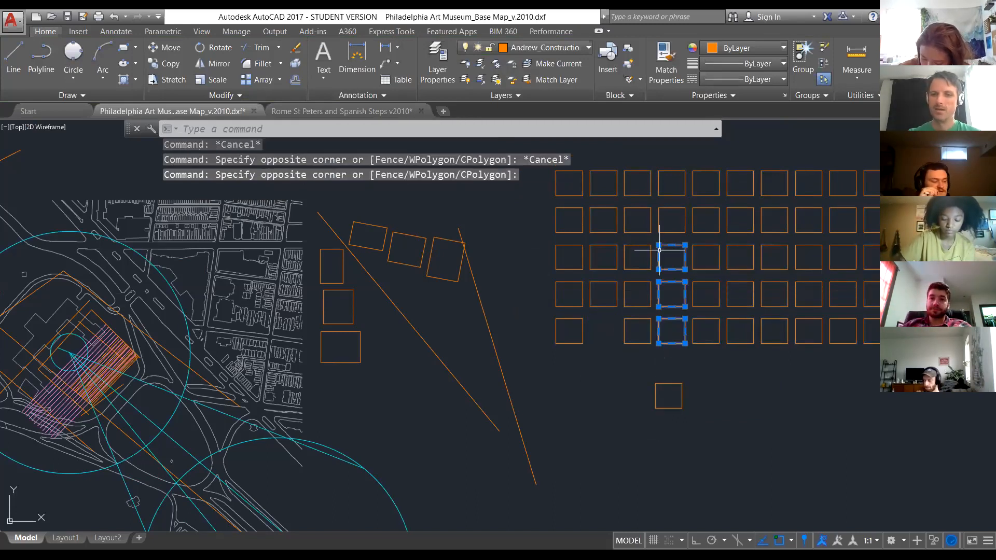
pyautogui.press('Delete')
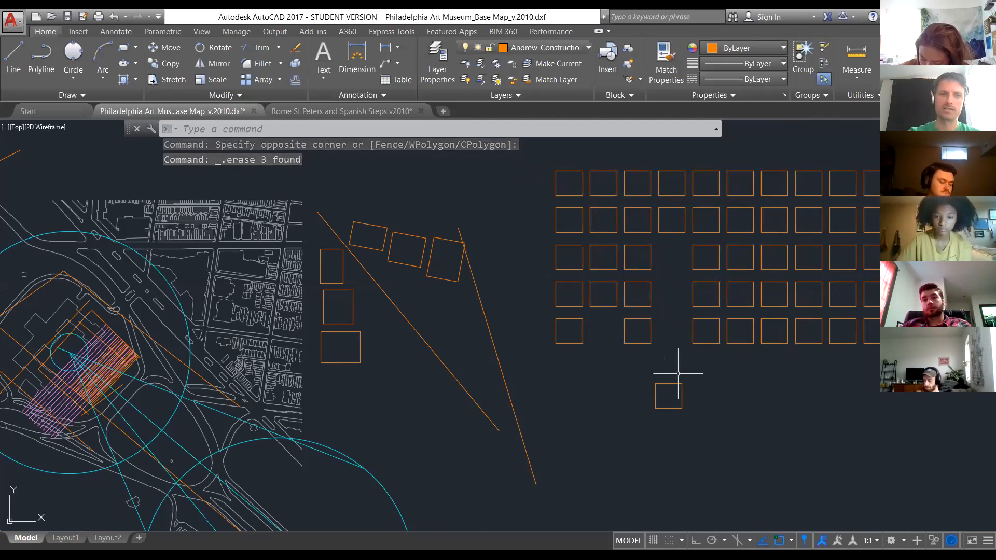
pyautogui.press('Escape')
# Draw a freeform spline from the west side of the museum, winding across the map to the empty space southeast.
pyautogui.scroll(-4, 567, 289)
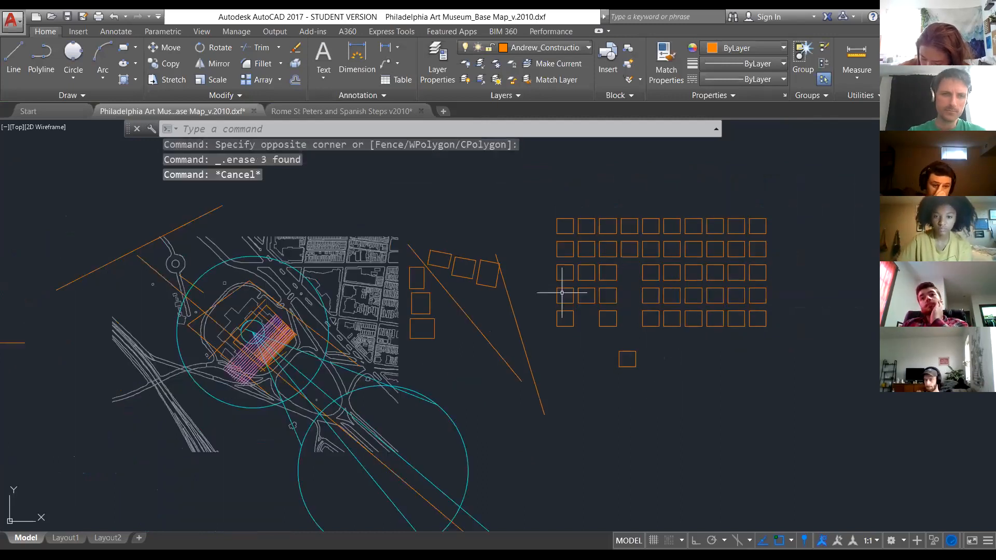
pyautogui.scroll(2, 404, 358)
pyautogui.scroll(2, 357, 329)
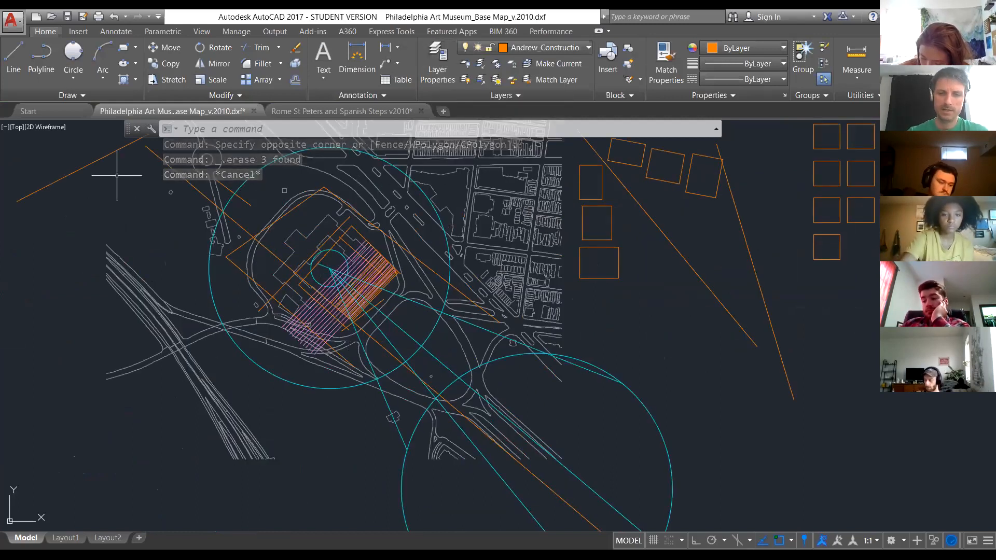
pyautogui.press('Return')
pyautogui.click(240, 237)
pyautogui.click(249, 333)
pyautogui.click(340, 397)
pyautogui.click(441, 369)
pyautogui.click(534, 336)
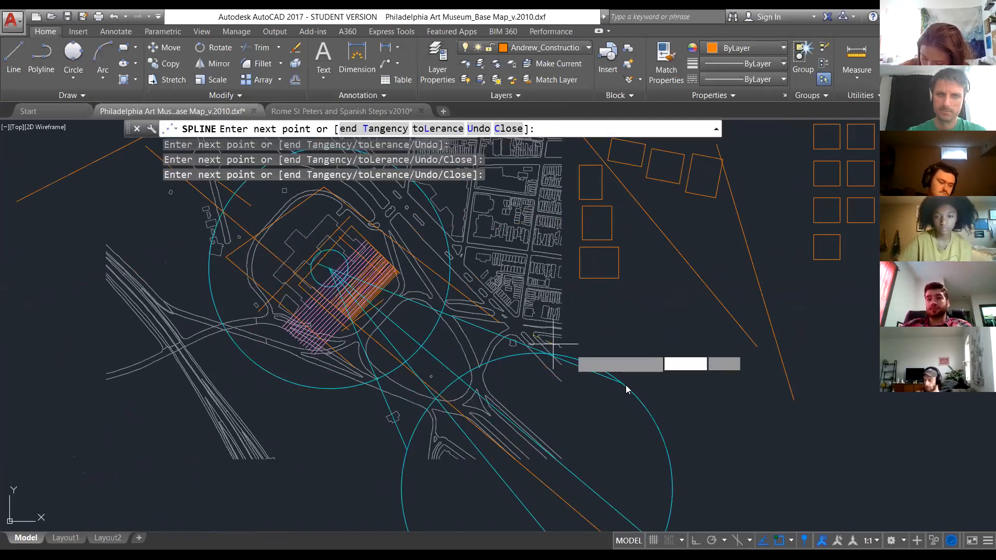
pyautogui.rightClick(818, 421)
pyautogui.click(851, 256)
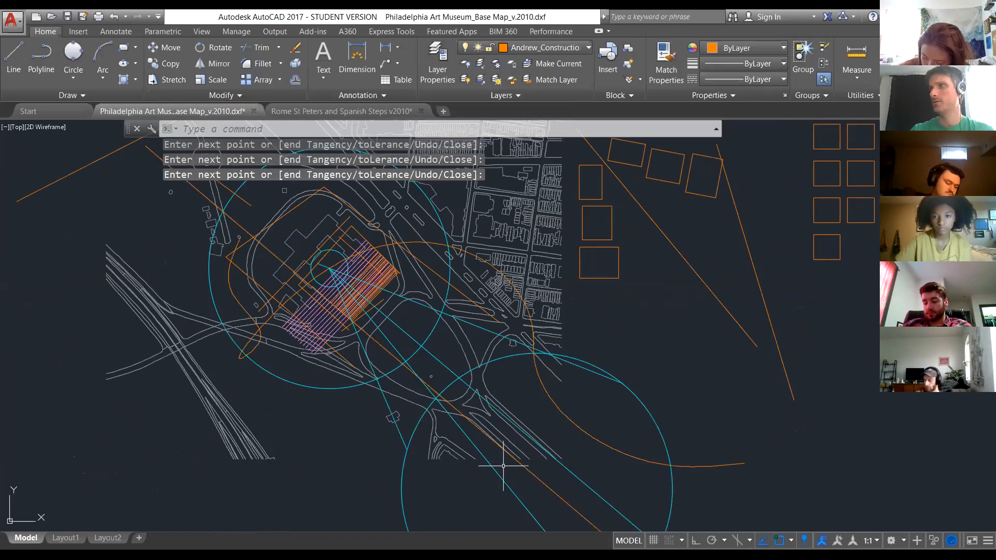
# Open the object snap settings to review the snap modes, and close them without changes.
pyautogui.scroll(2, 395, 381)
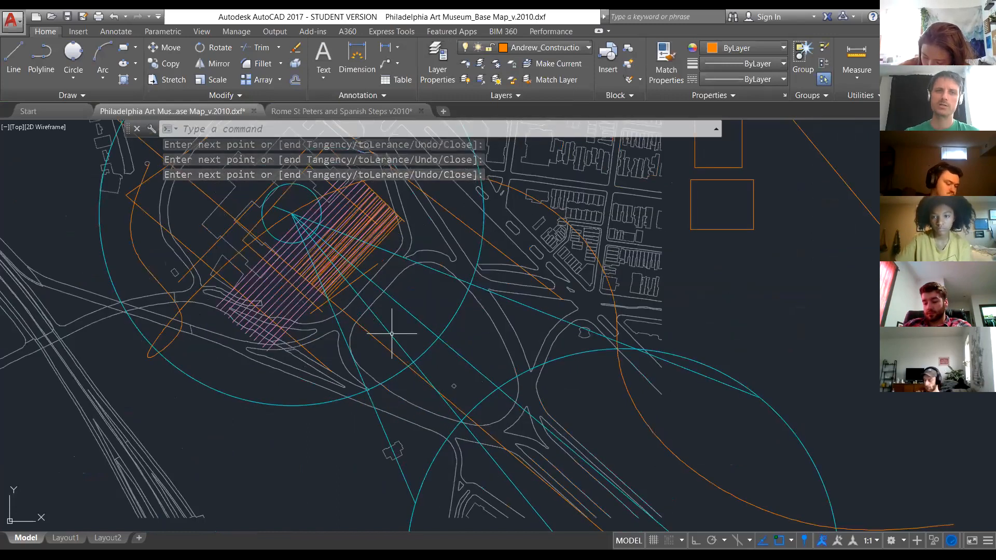
pyautogui.moveTo(329, 248); pyautogui.dragTo(364, 301, button='middle')
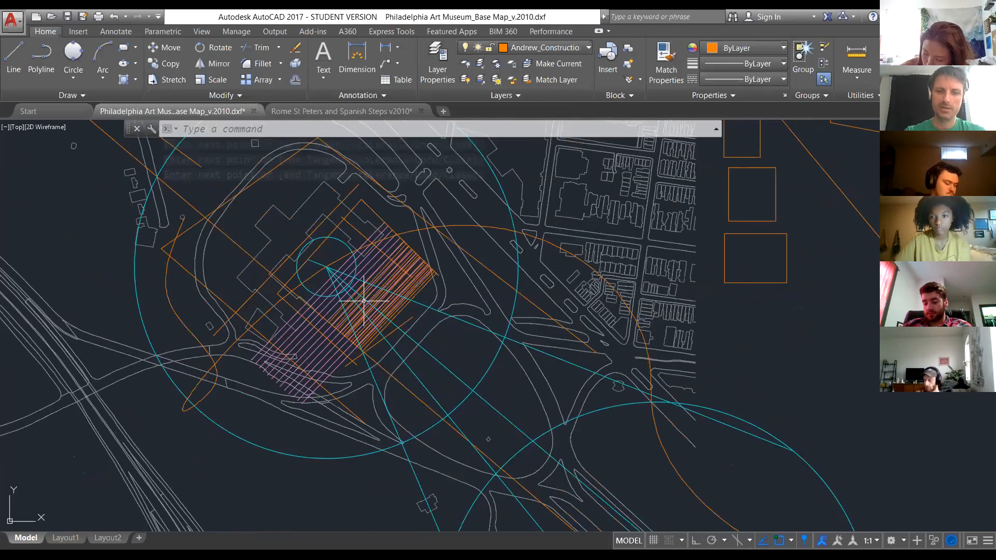
pyautogui.write('osna')
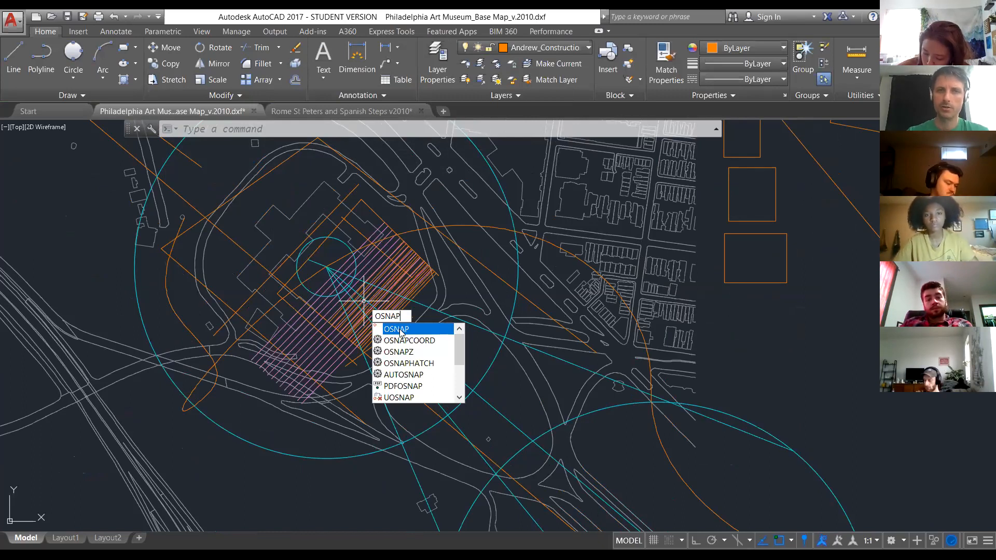
pyautogui.click(400, 331)
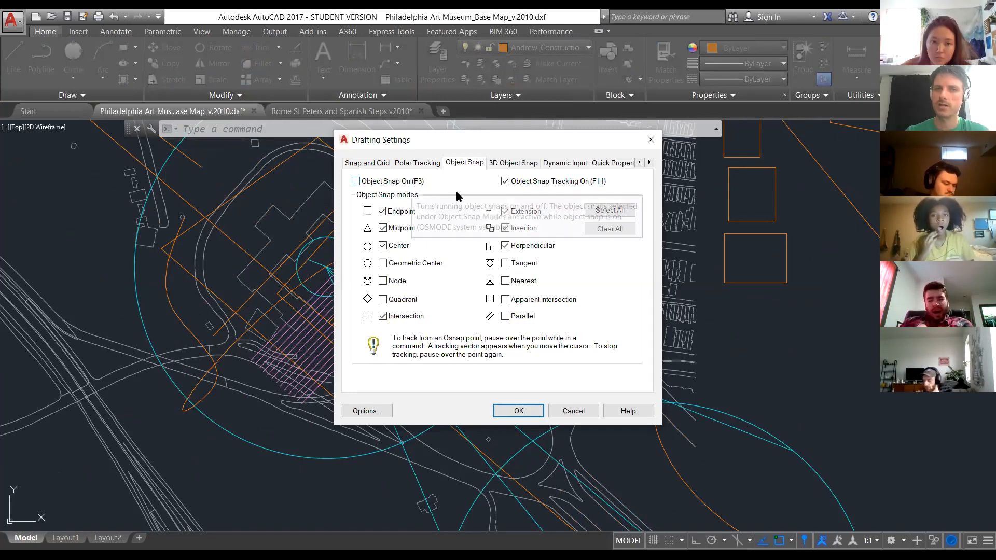
pyautogui.click(656, 146)
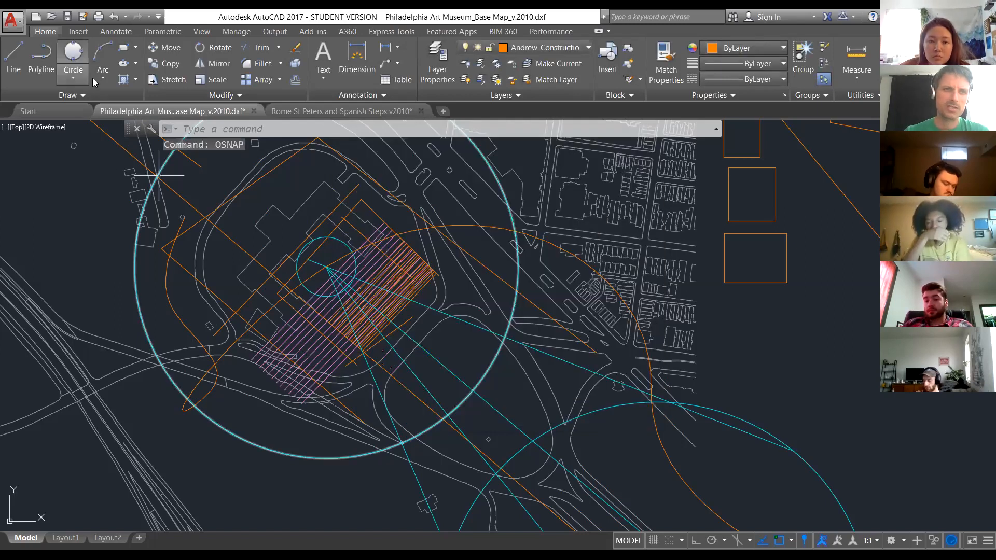
# Draw a second winding spline from the museum's northwest side, around its southwest side and through the oval to the southeast.
pyautogui.write('SPL')
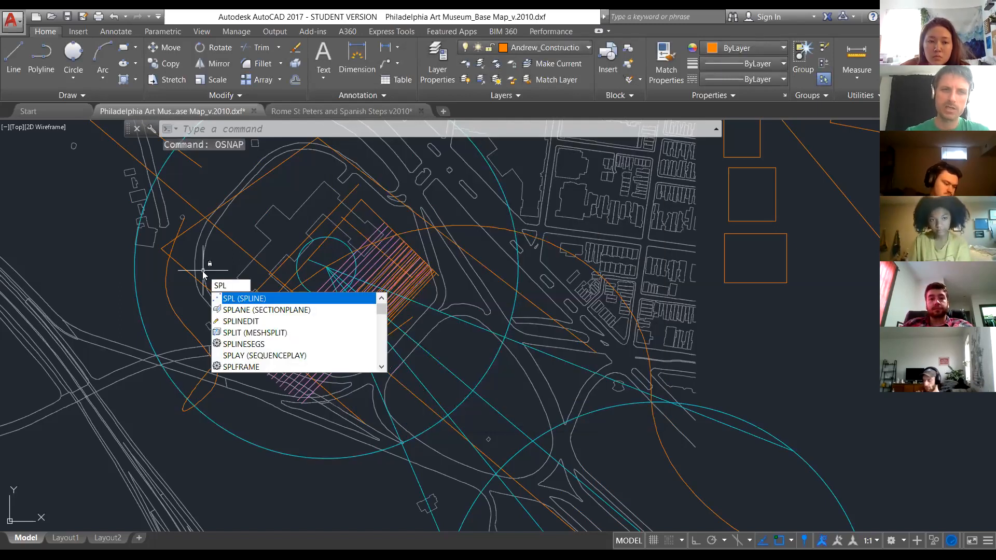
pyautogui.press('Return')
pyautogui.click(245, 211)
pyautogui.click(171, 300)
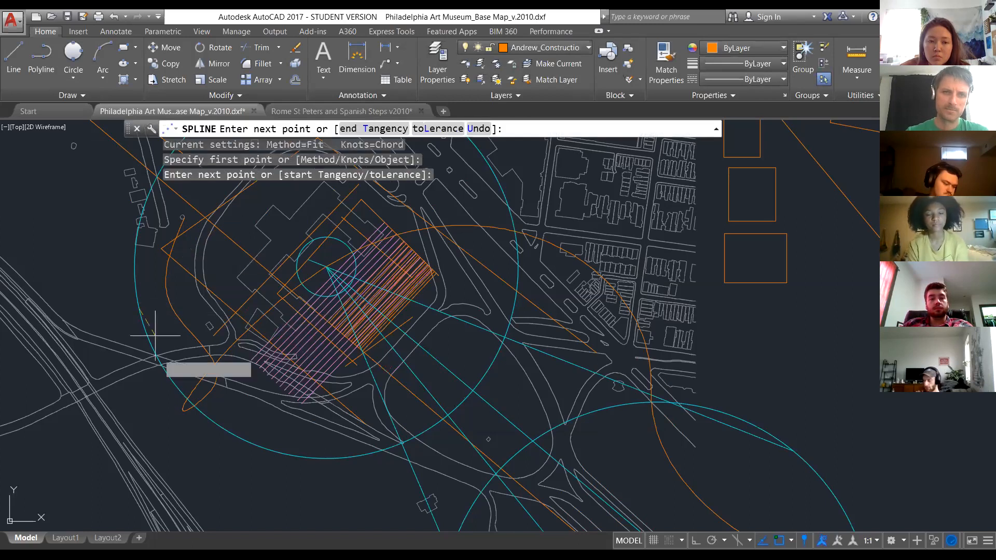
pyautogui.click(124, 327)
pyautogui.click(199, 463)
pyautogui.click(402, 444)
pyautogui.click(444, 338)
pyautogui.click(506, 348)
pyautogui.click(534, 389)
pyautogui.click(533, 442)
pyautogui.rightClick(612, 399)
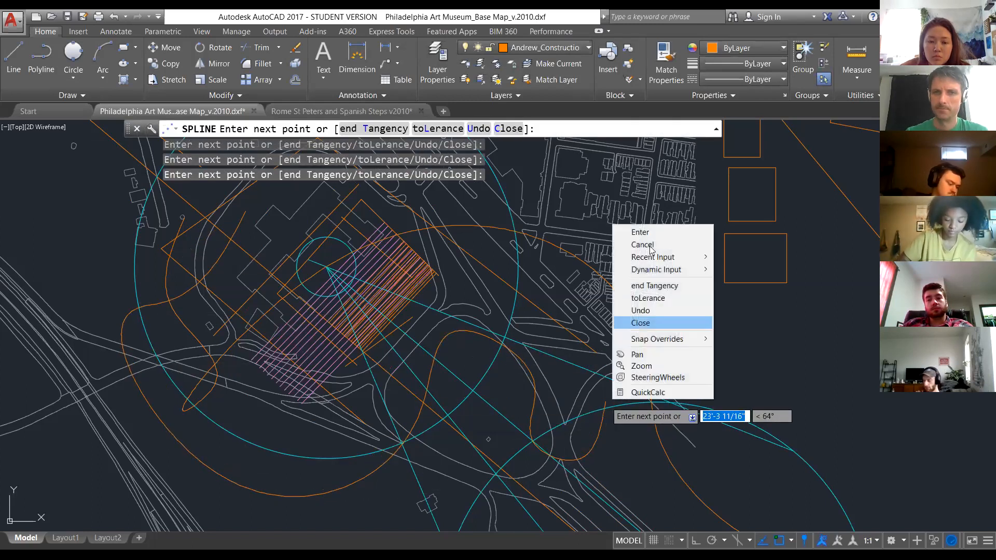
pyautogui.click(639, 230)
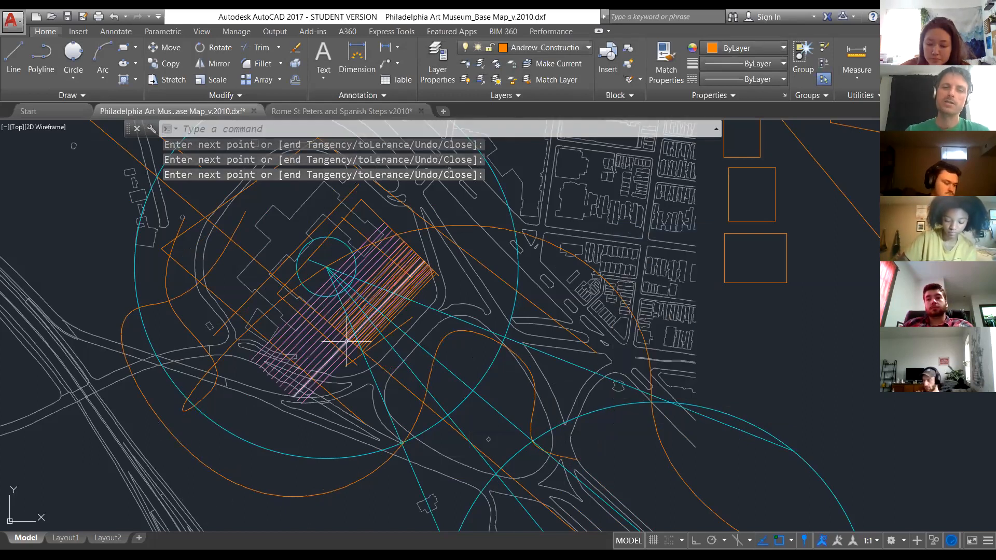
pyautogui.scroll(-2, 346, 341)
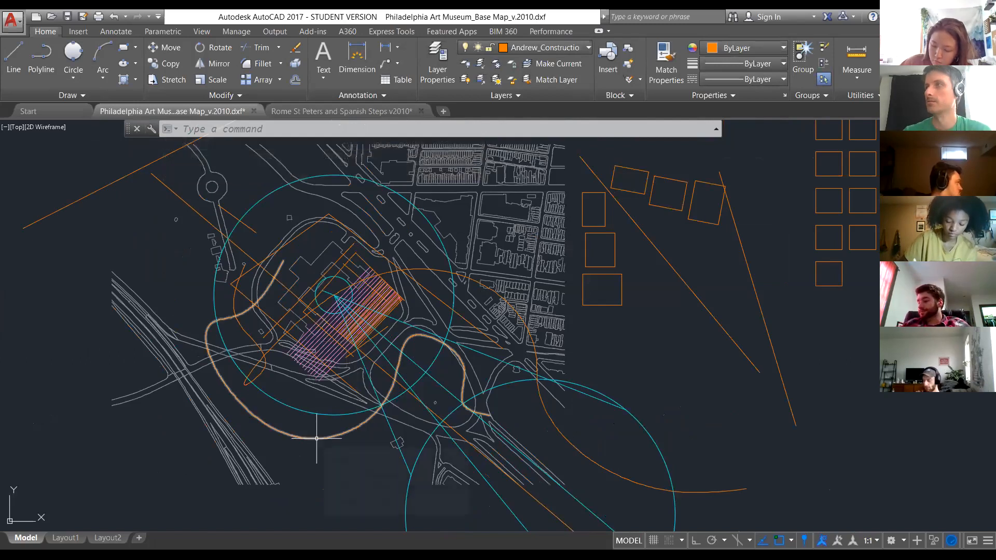
pyautogui.scroll(-3, 291, 415)
pyautogui.scroll(1, 246, 344)
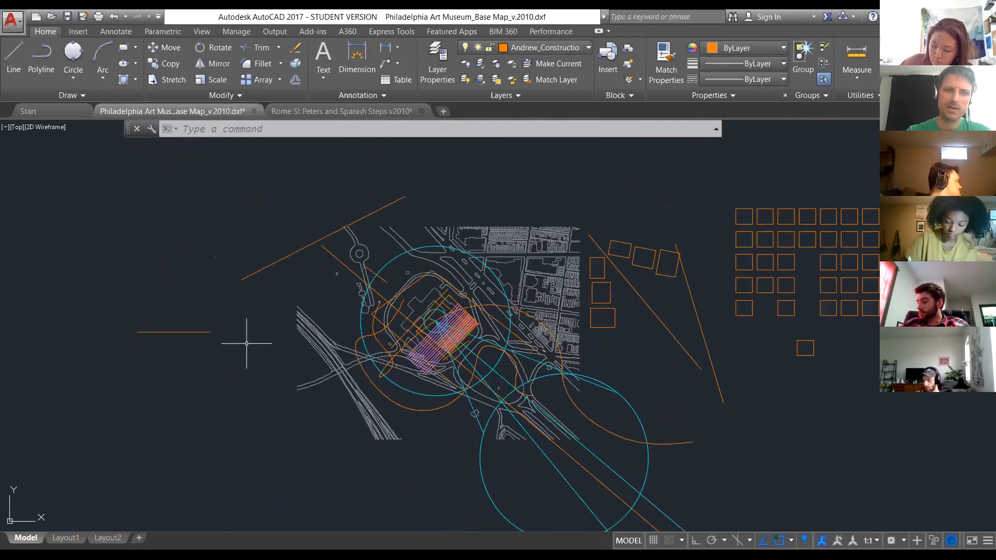
# Turn on the Pedestrian music path, Sound and Veggies layers.
pyautogui.click(422, 91)
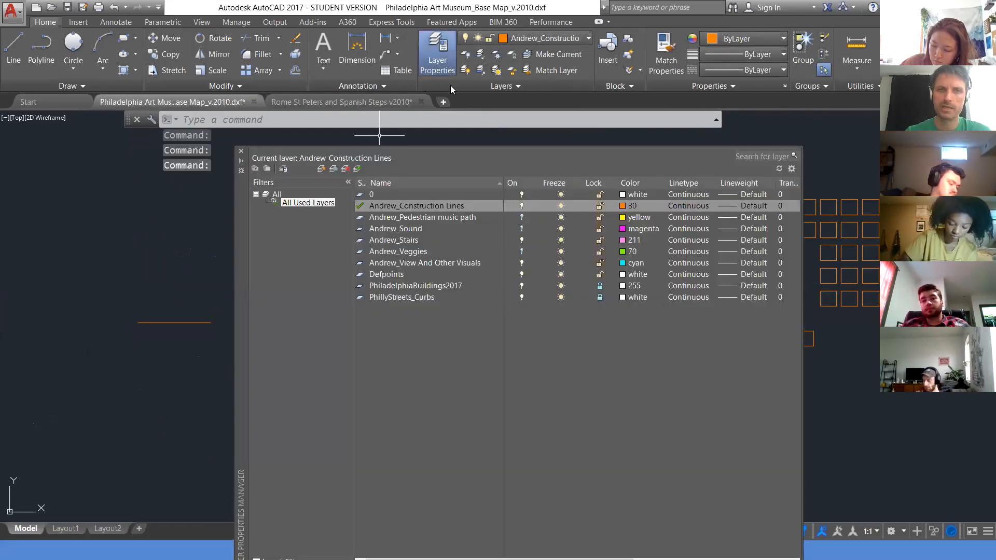
pyautogui.click(522, 216)
pyautogui.click(522, 229)
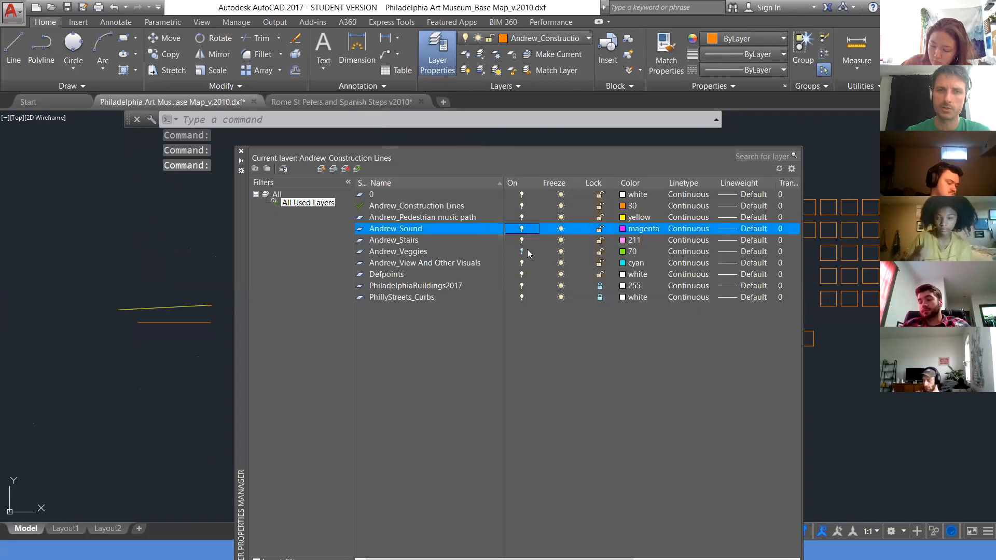
pyautogui.click(522, 251)
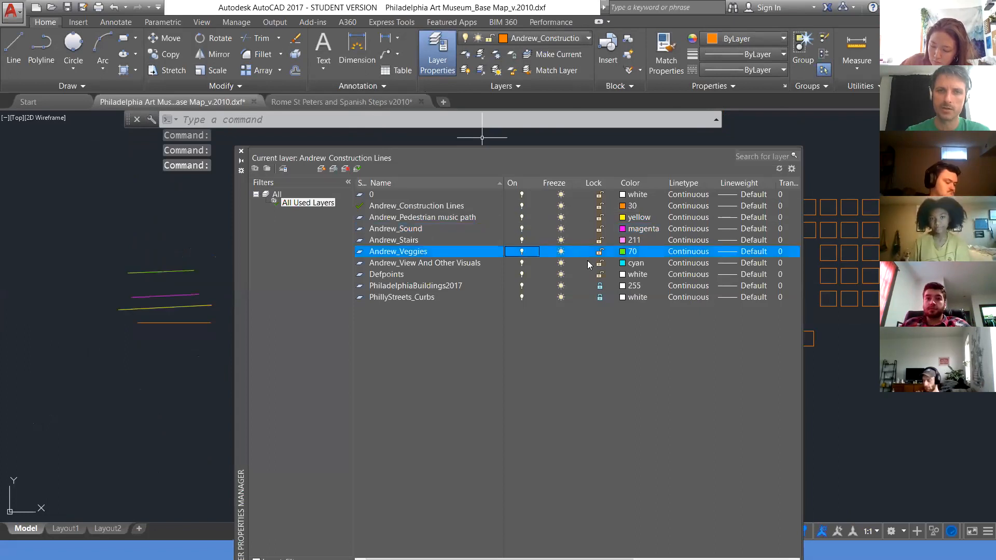
pyautogui.click(241, 151)
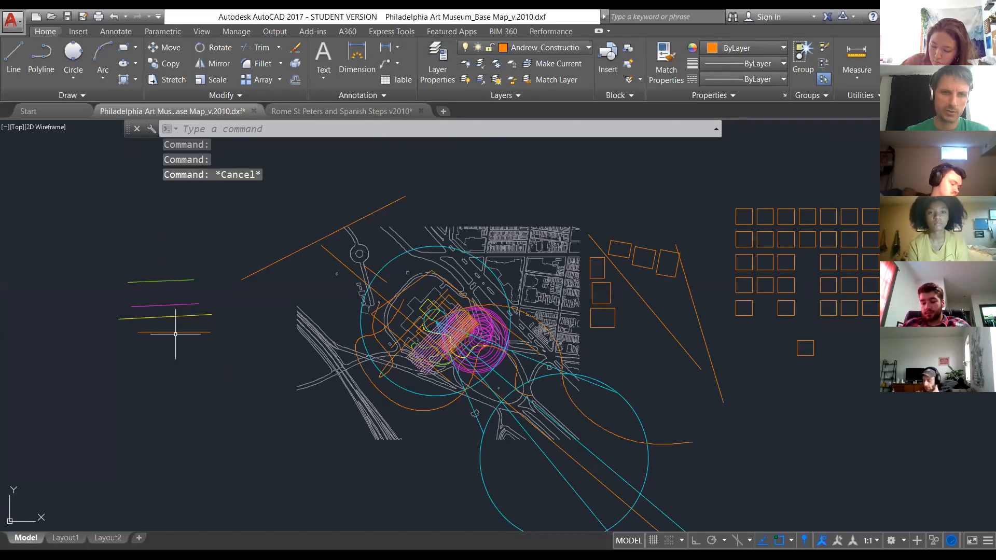
# Draw a sample line west of the map on the Pedestrian music path layer and another on the View And Other Visuals layer.
pyautogui.click(545, 48)
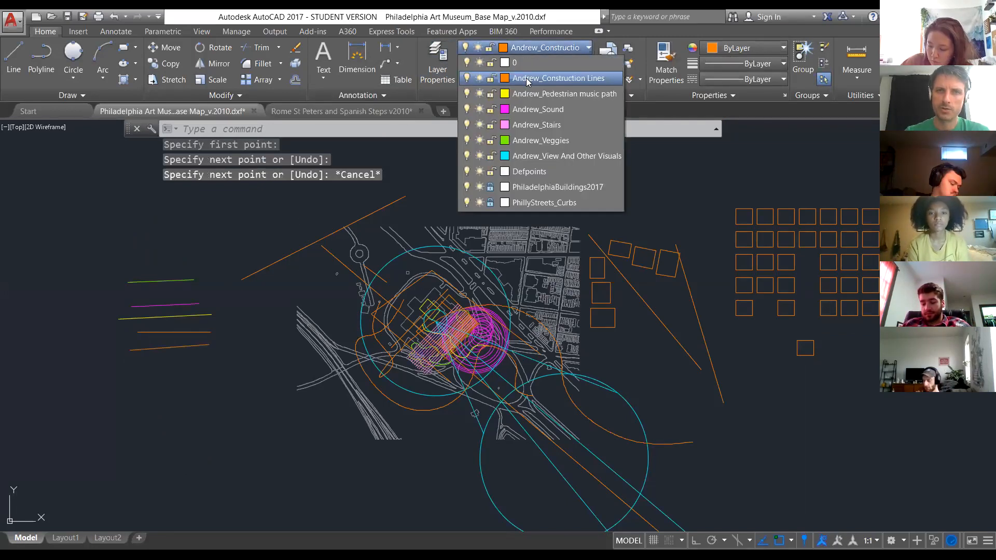
pyautogui.click(531, 94)
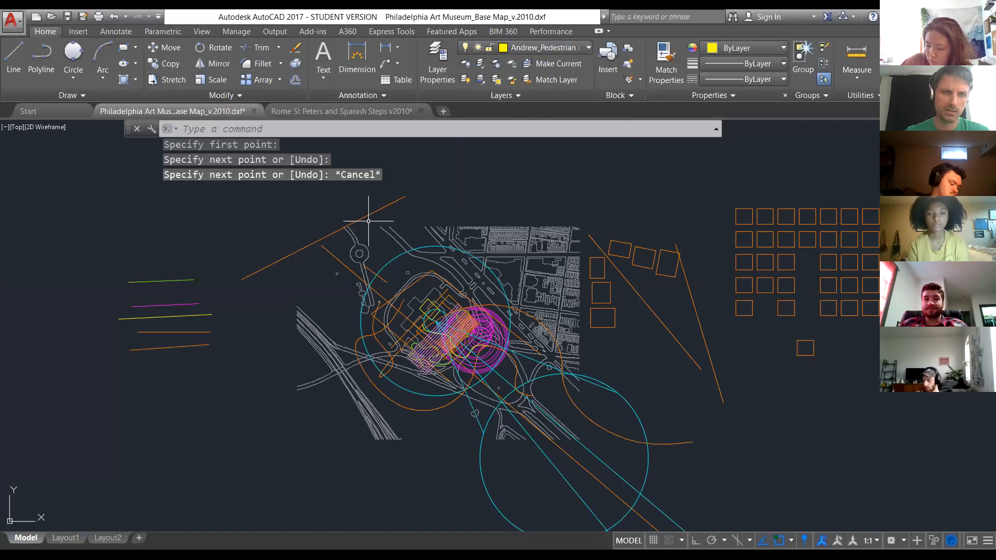
pyautogui.click(545, 47)
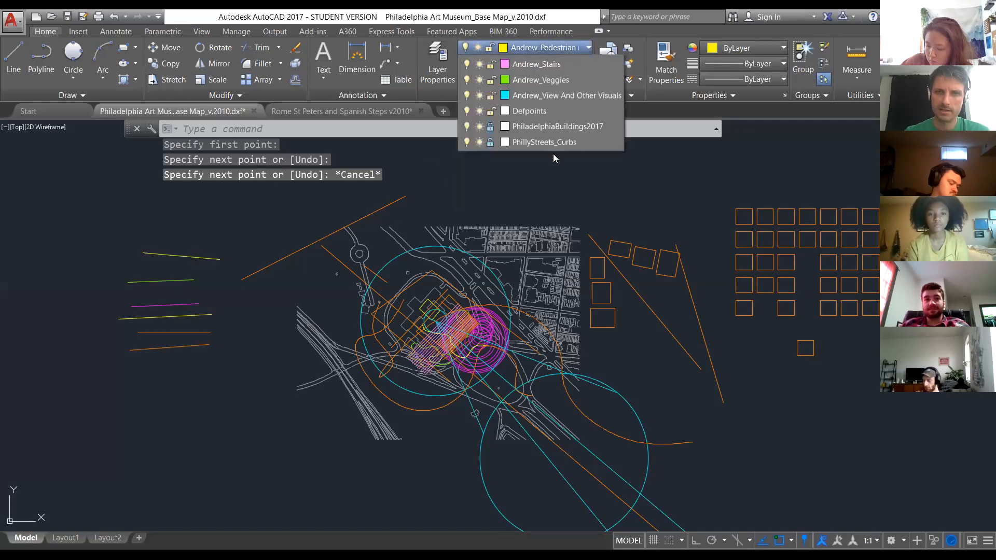
pyautogui.click(539, 157)
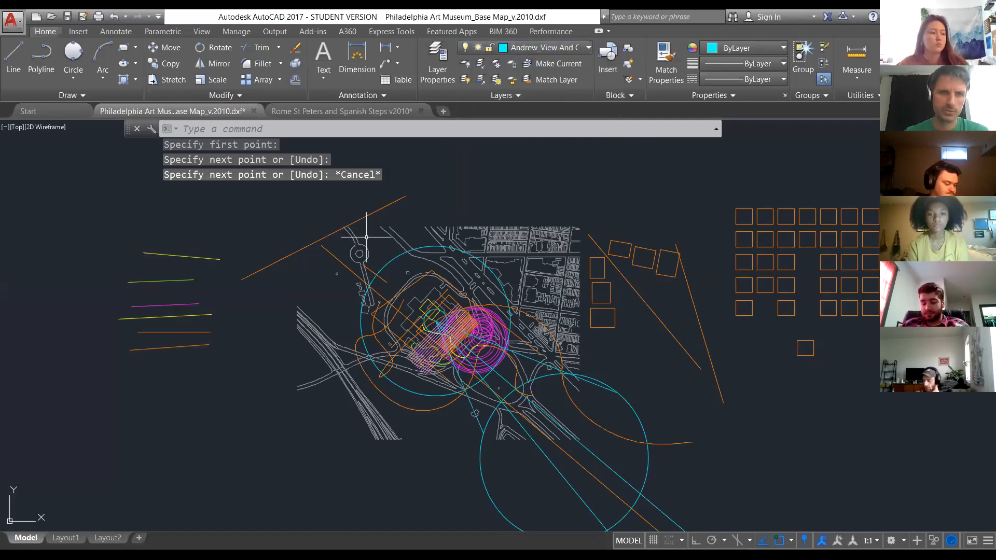
pyautogui.press('space')
pyautogui.click(219, 275)
pyautogui.click(99, 272)
pyautogui.press('Escape')
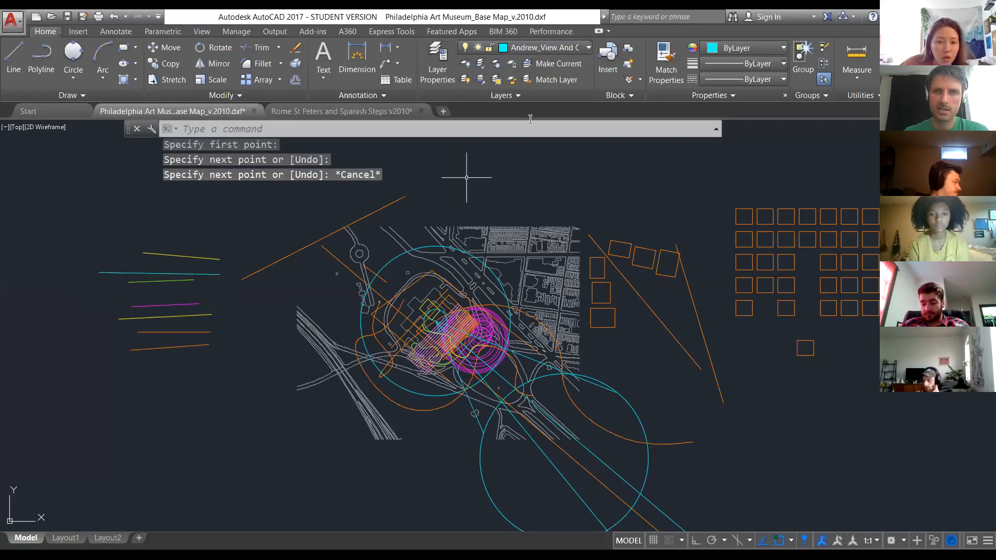
# Make the Veggies layer current and draw a slightly sloping line below the other sample lines west of the map.
pyautogui.click(545, 47)
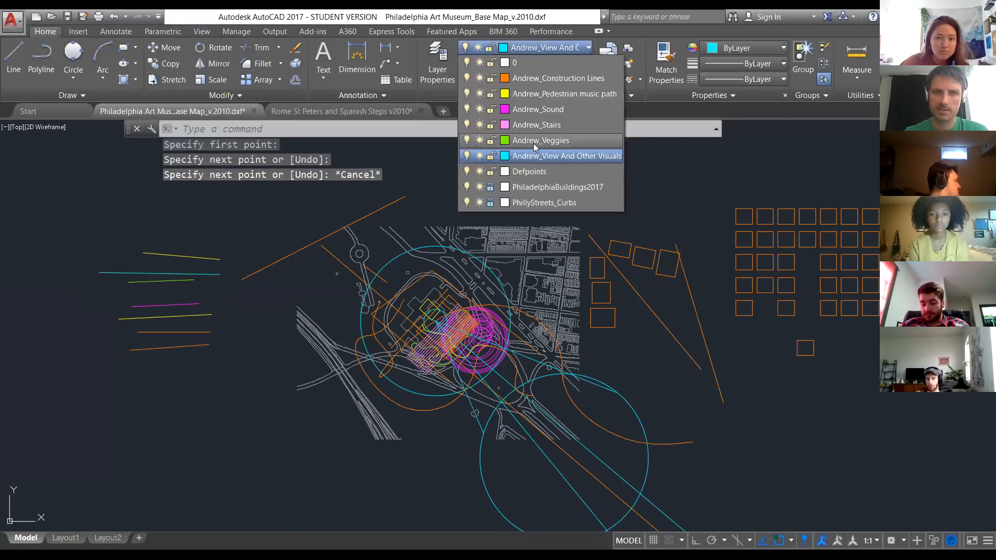
pyautogui.click(533, 143)
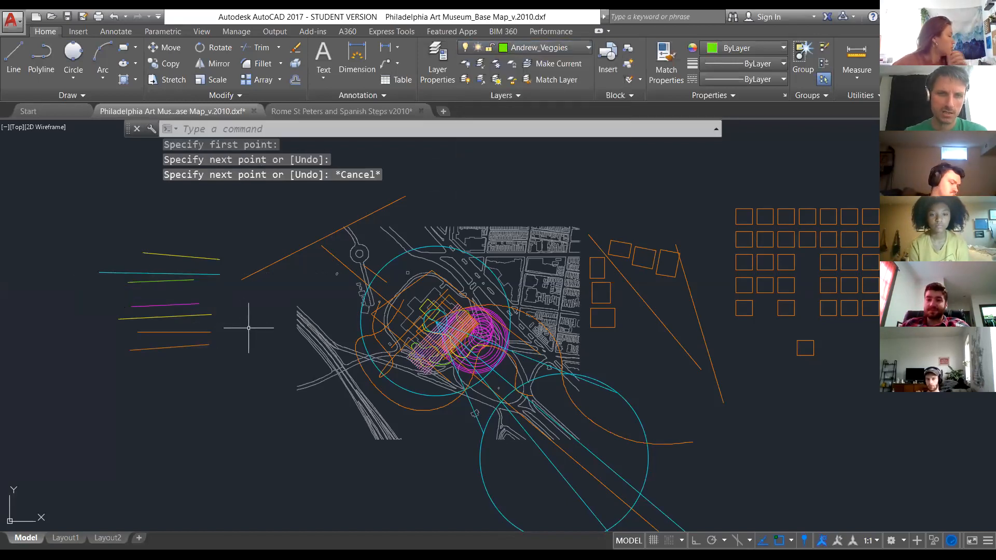
pyautogui.press('space')
pyautogui.click(216, 361)
pyautogui.click(111, 354)
pyautogui.press('Escape')
pyautogui.click(539, 47)
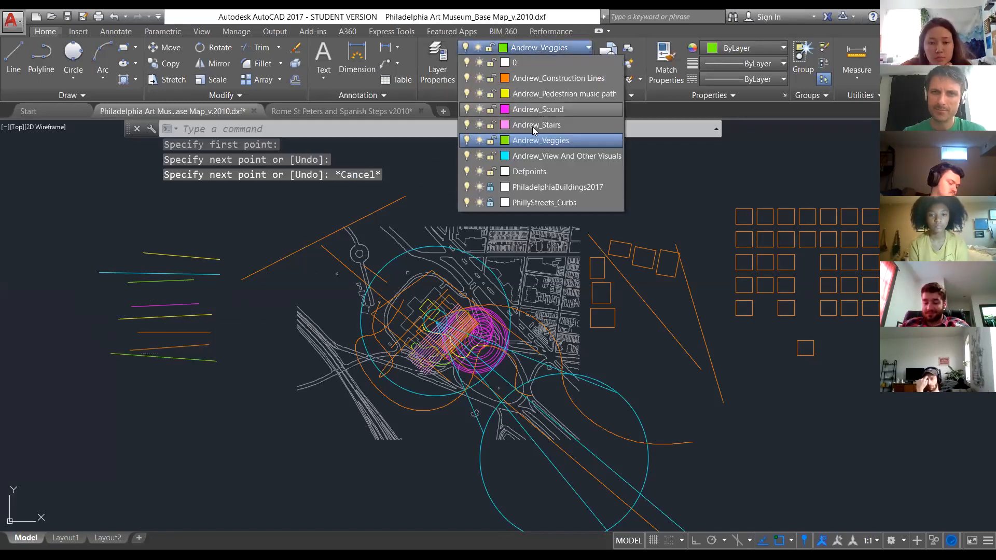
pyautogui.click(202, 332)
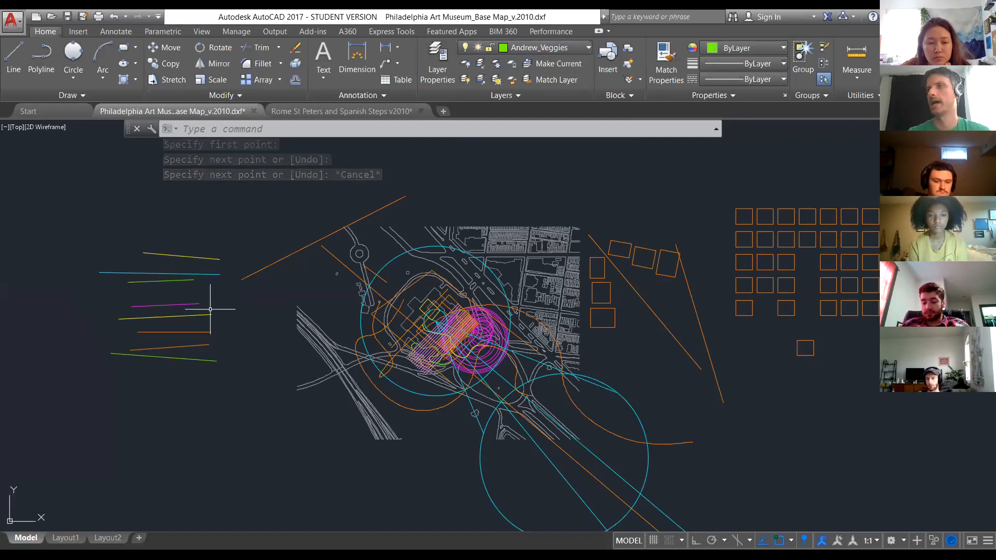
# Examine the coloured sample lines west of the map and compare them with the linework around the museum.
pyautogui.scroll(3, 138, 318)
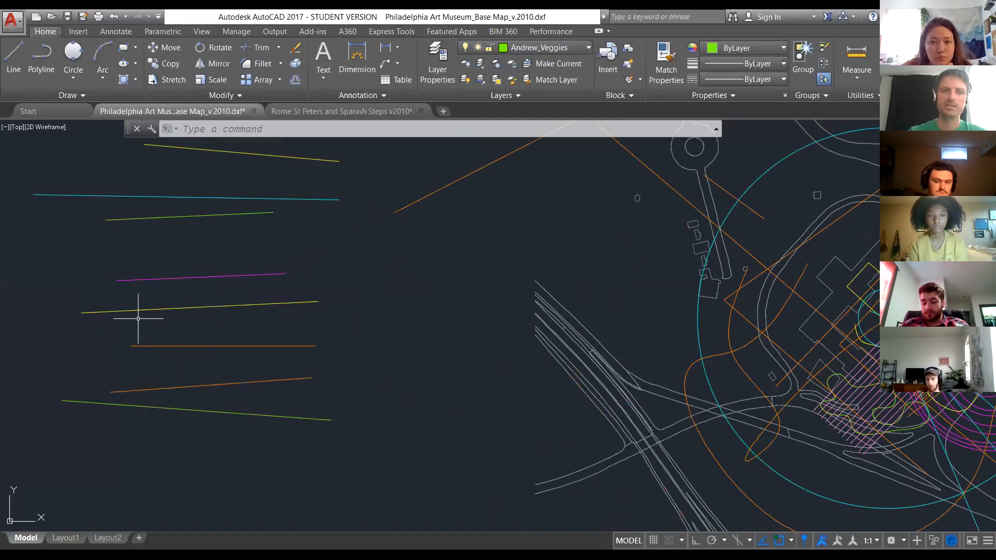
pyautogui.scroll(2, 138, 319)
pyautogui.scroll(-2, 222, 371)
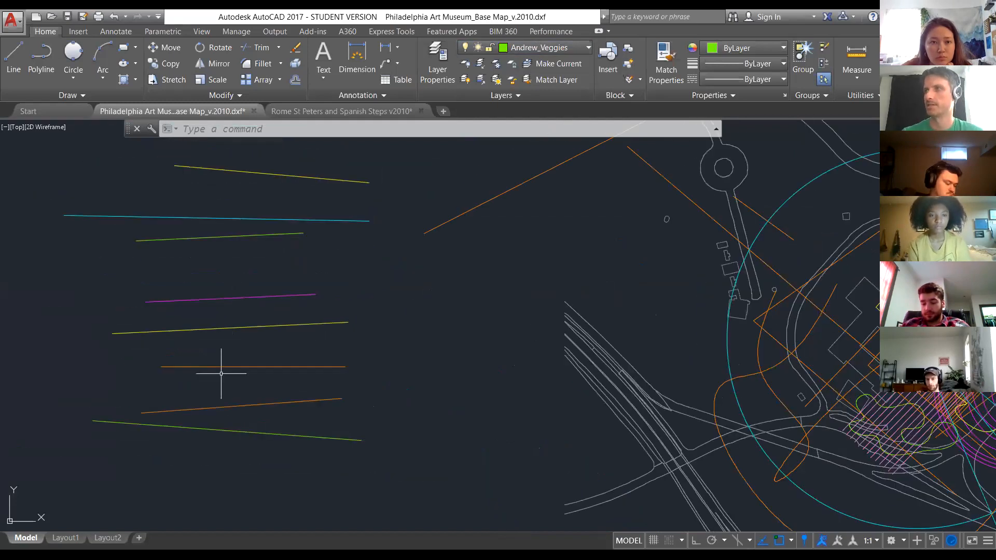
pyautogui.scroll(-2, 203, 378)
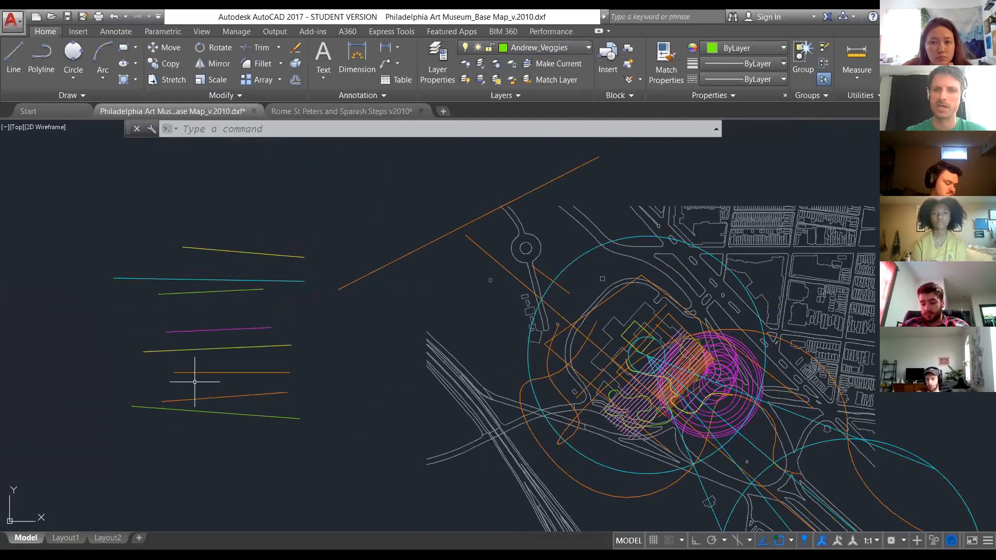
pyautogui.scroll(2, 749, 413)
pyautogui.scroll(-2, 685, 332)
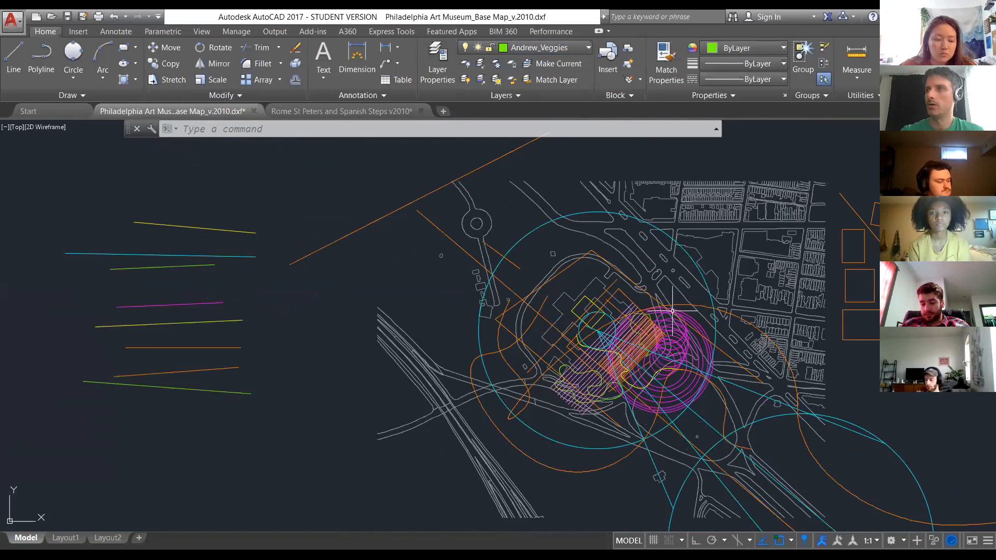
pyautogui.scroll(1, 574, 375)
pyautogui.scroll(-1, 192, 315)
pyautogui.write('pro')
pyautogui.press('BackSpace')
pyautogui.press('BackSpace')
pyautogui.press('BackSpace')
pyautogui.press('BackSpace')
# Use MATCHPROP to copy the properties of the lower yellow sample line to both winding splines.
pyautogui.write('matchp')
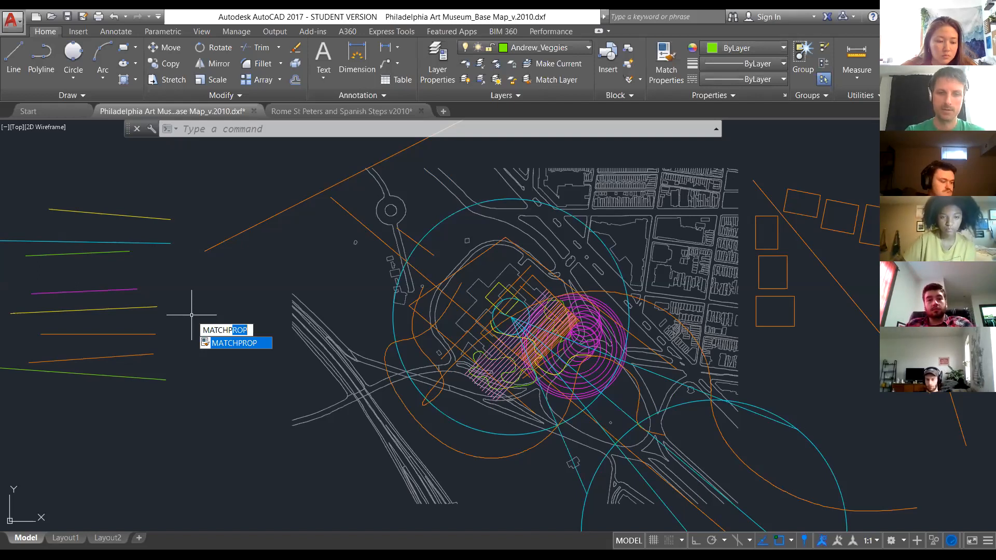
pyautogui.press('BackSpace')
pyautogui.write('PROP')
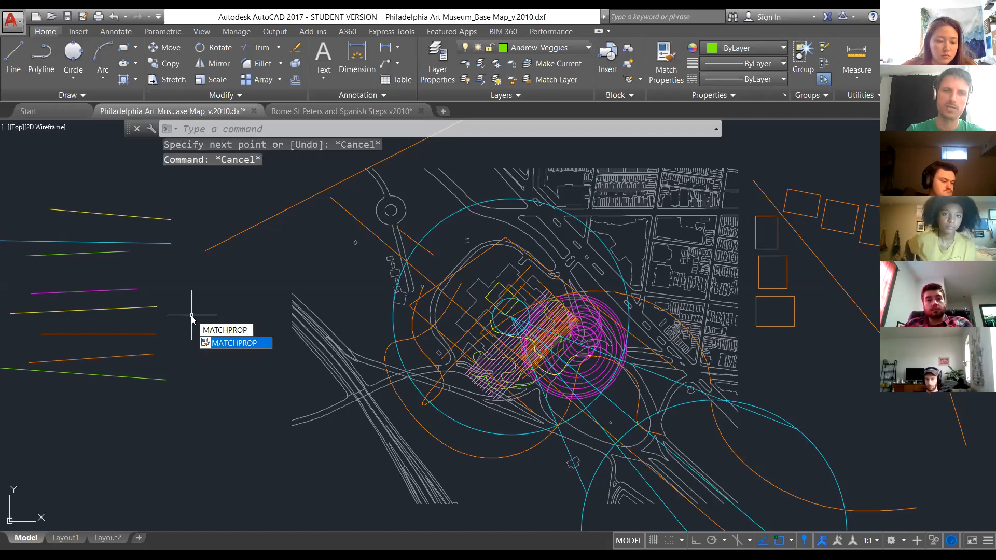
pyautogui.press('Return')
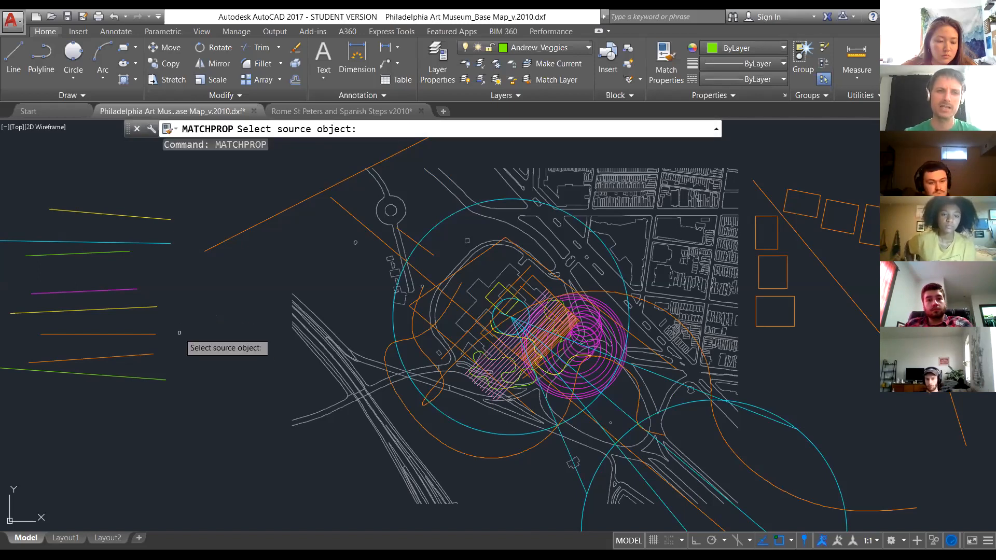
pyautogui.click(143, 307)
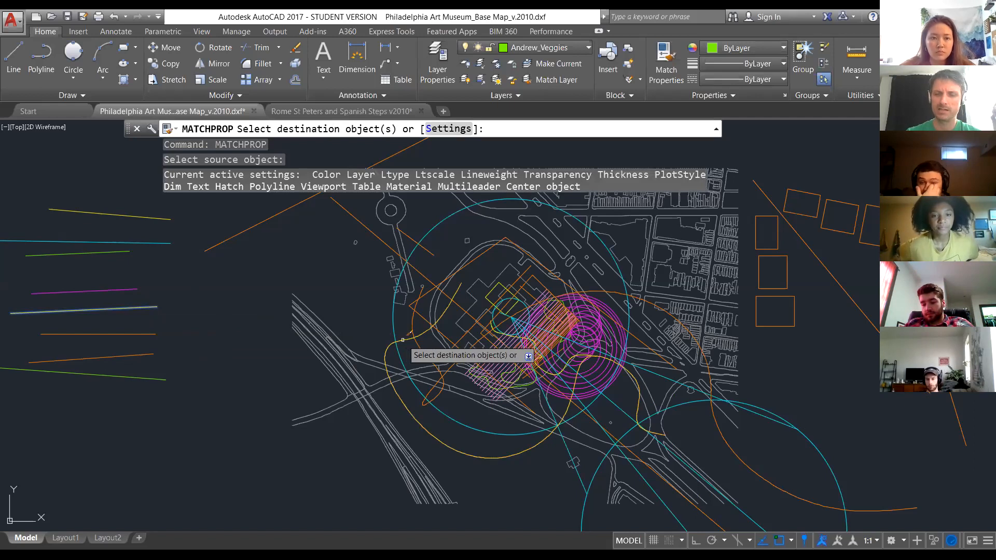
pyautogui.click(402, 340)
pyautogui.click(412, 327)
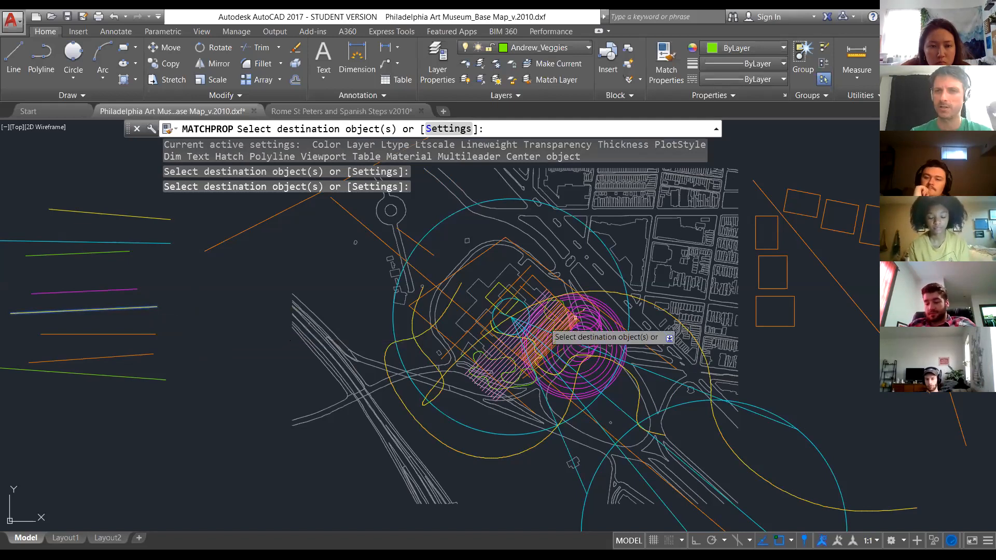
# Apply the yellow line's properties to the lowest rectangle and diagonal line east of the map, one grid rectangle and a cyan sight line running southeast.
pyautogui.click(794, 312)
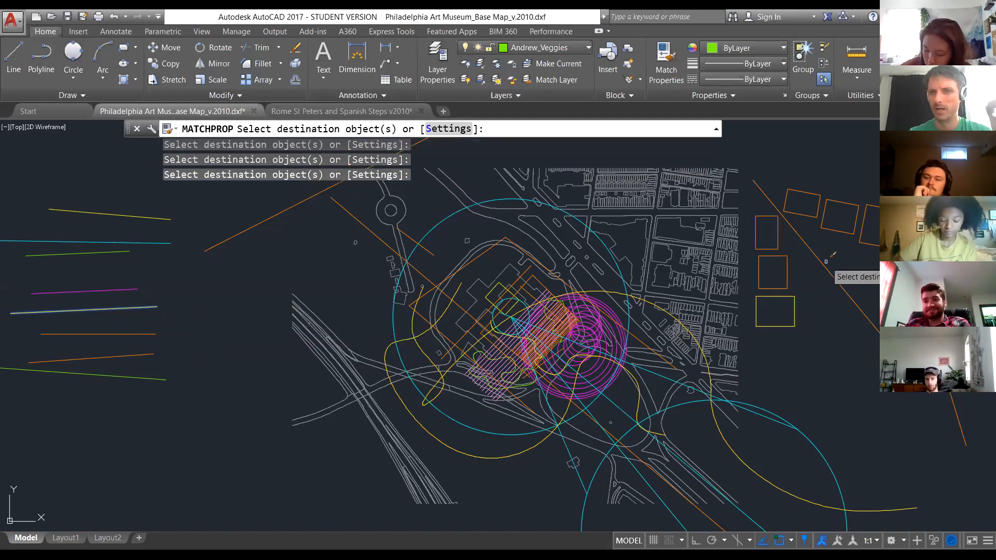
pyautogui.scroll(-3, 674, 274)
pyautogui.click(812, 223)
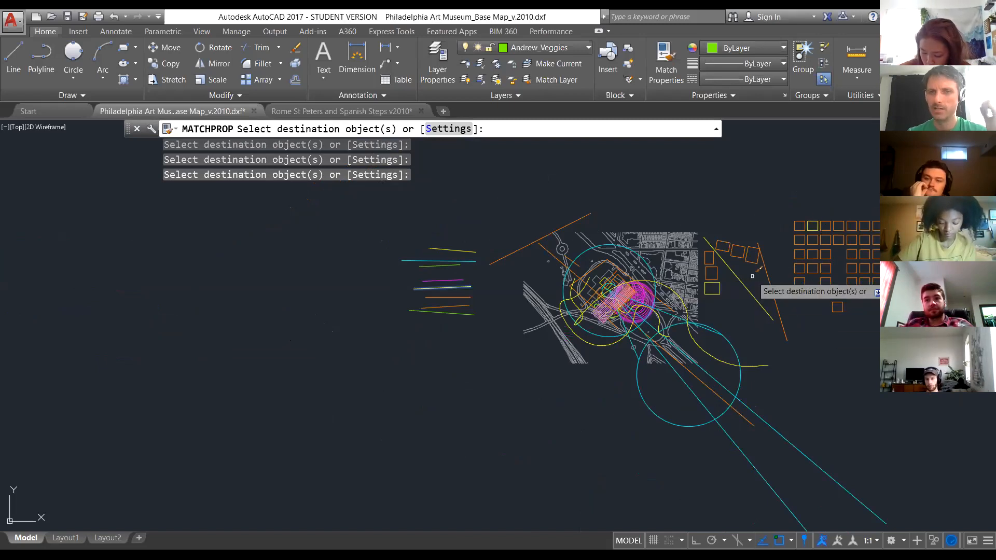
pyautogui.scroll(2, 727, 378)
pyautogui.click(716, 391)
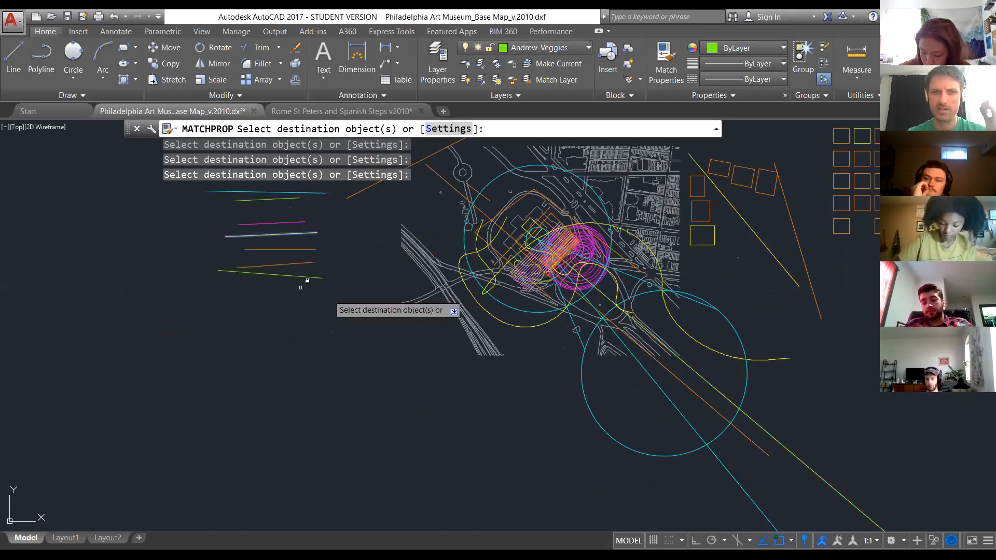
pyautogui.press('Escape')
pyautogui.press('Escape')
pyautogui.press('Escape')
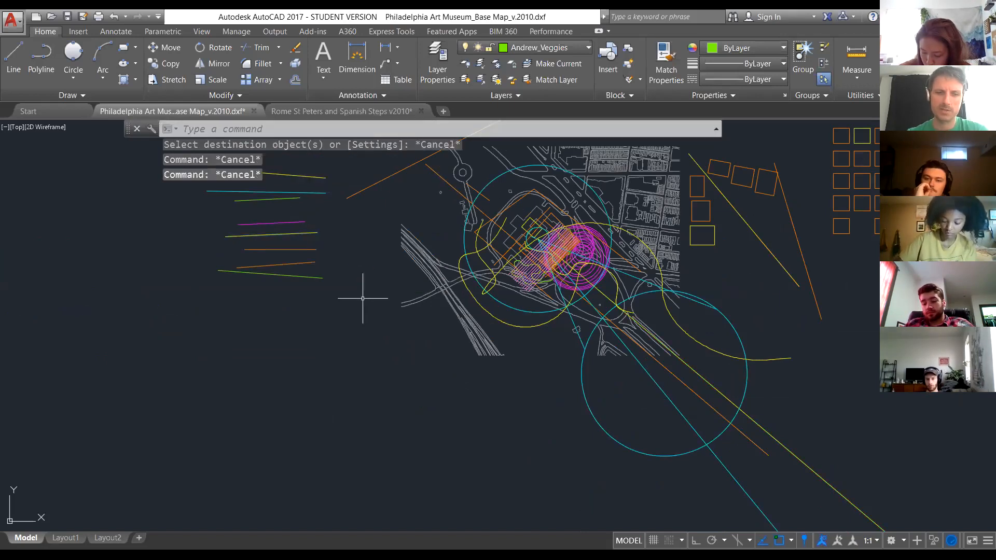
# Use MATCHPROP to copy the cyan sample line's properties to the yellow sight line running southeast from the museum.
pyautogui.write('MATCHPROP')
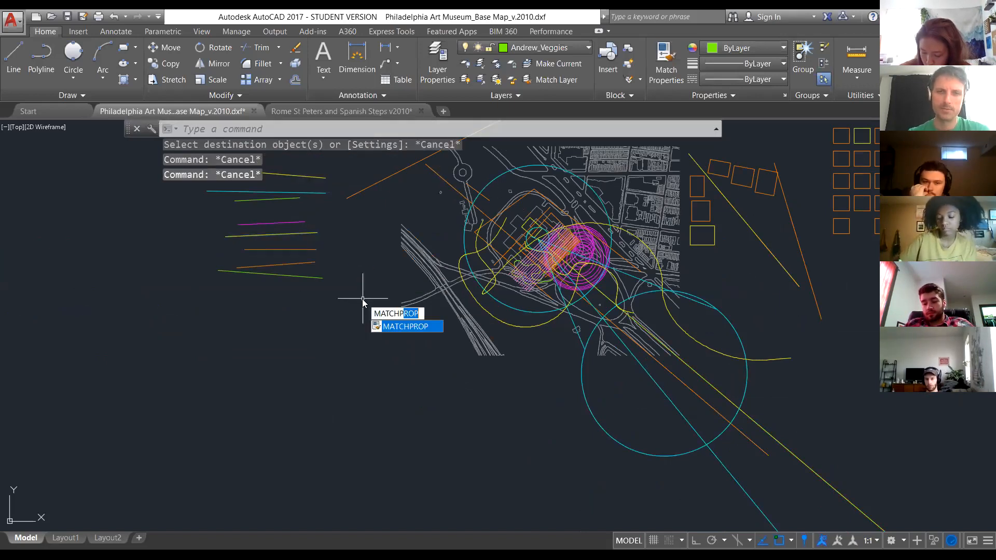
pyautogui.press('Return')
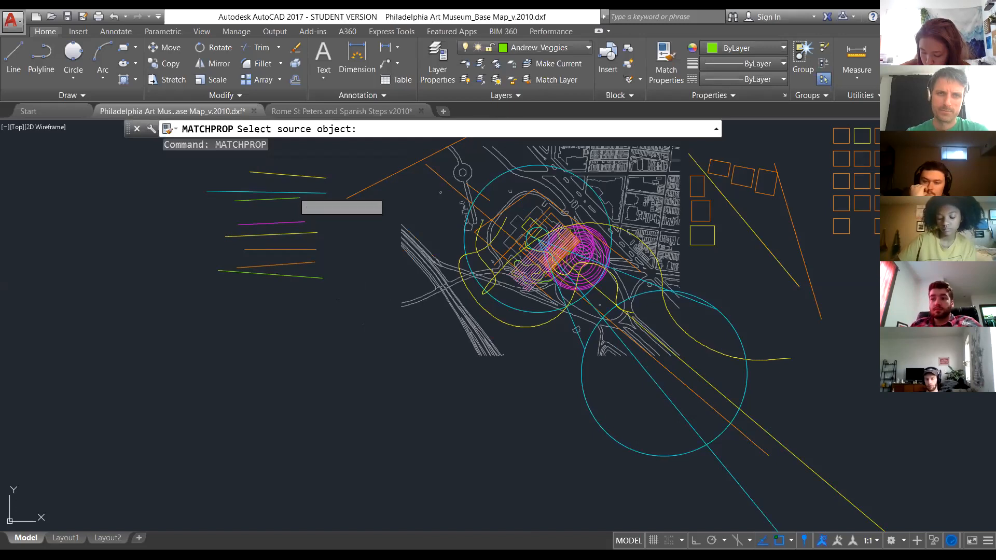
pyautogui.click(287, 192)
pyautogui.scroll(2, 615, 253)
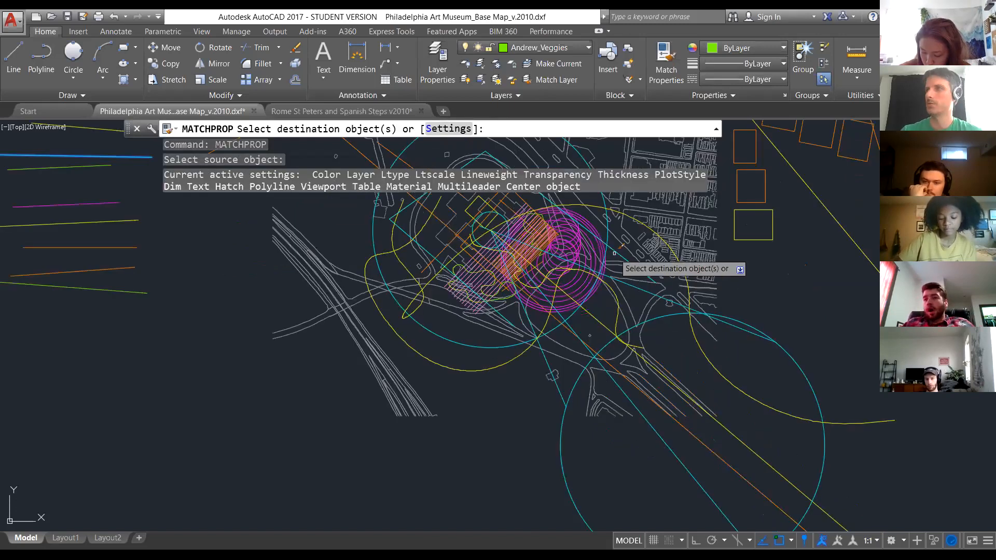
pyautogui.scroll(2, 614, 253)
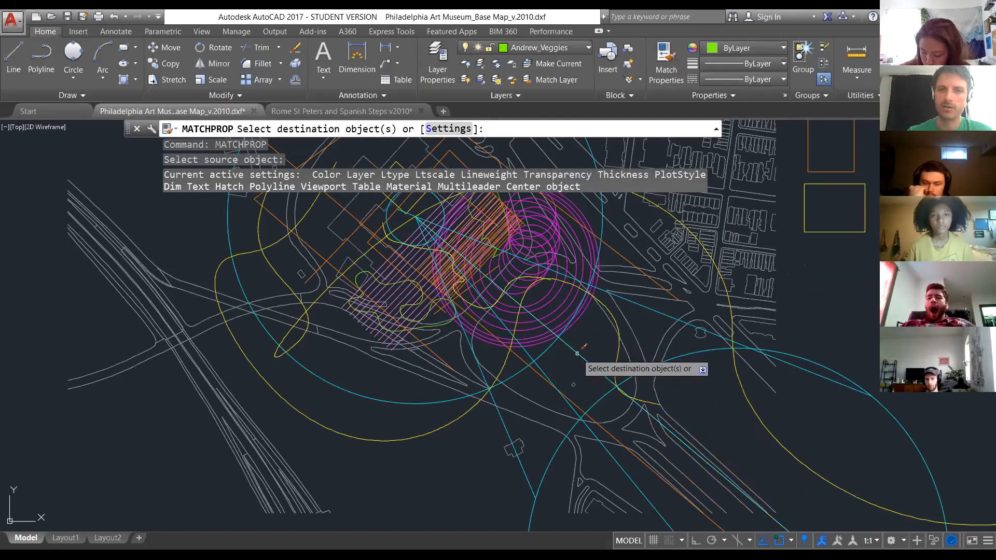
pyautogui.rightClick(571, 380)
pyautogui.click(597, 386)
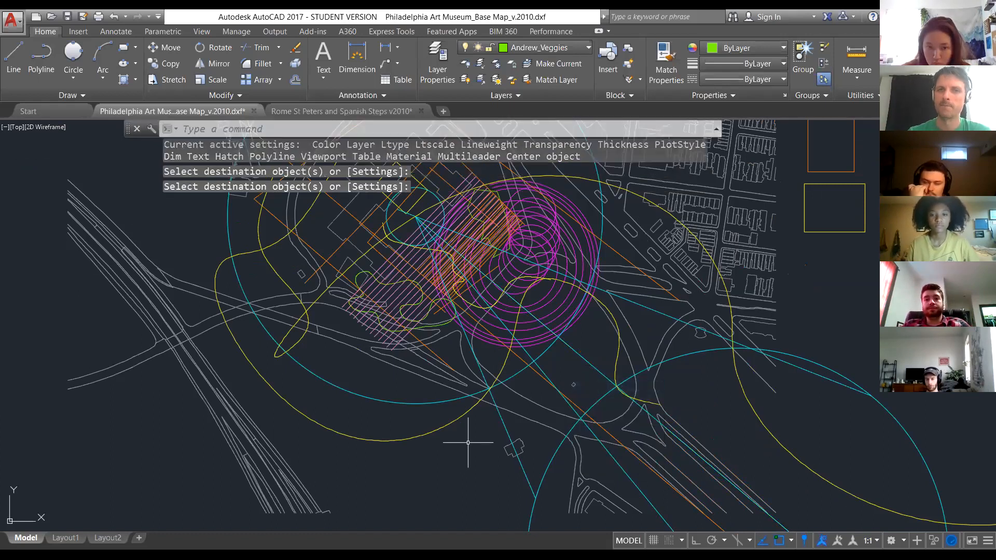
# Turn off the Sound layer to hide the magenta circles.
pyautogui.scroll(-2, 464, 436)
pyautogui.scroll(2, 481, 362)
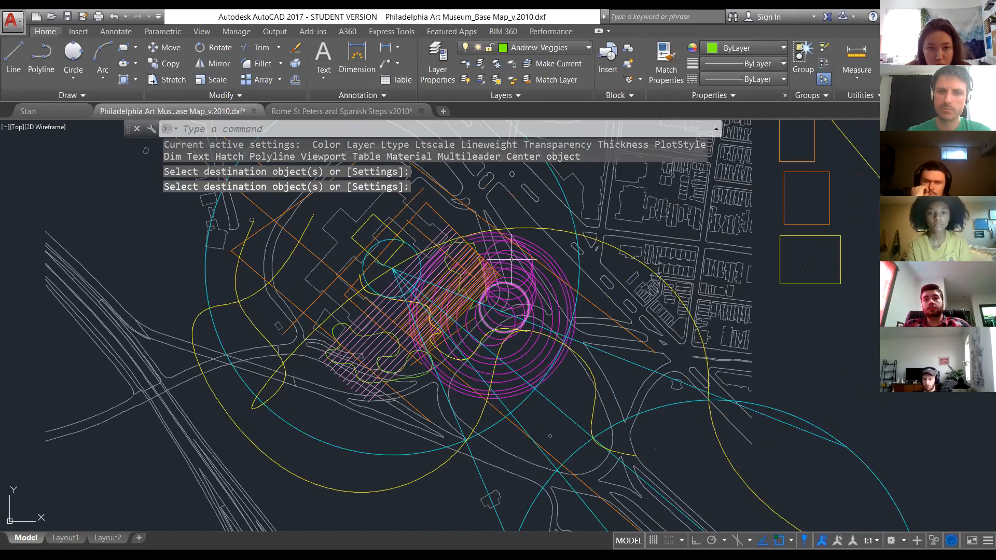
pyautogui.click(437, 64)
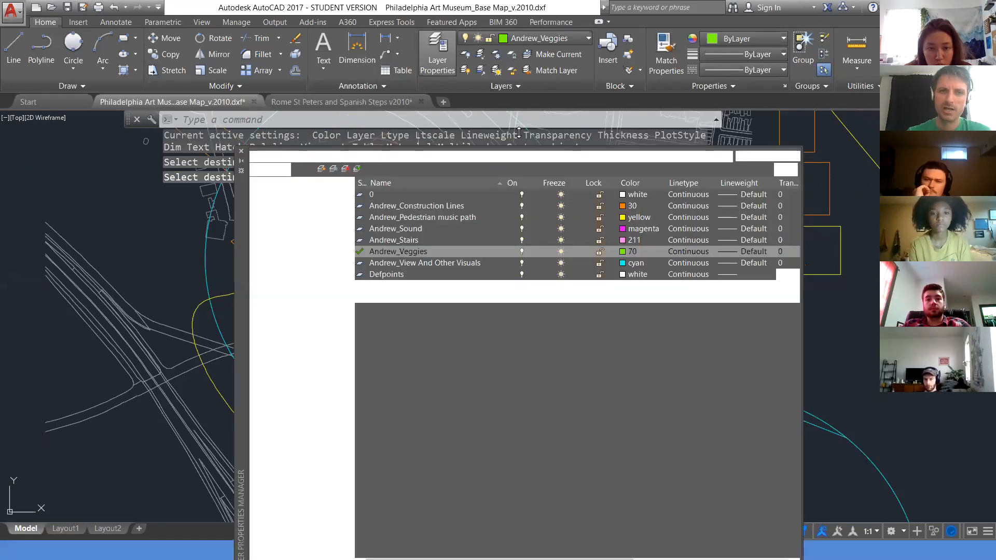
pyautogui.click(521, 229)
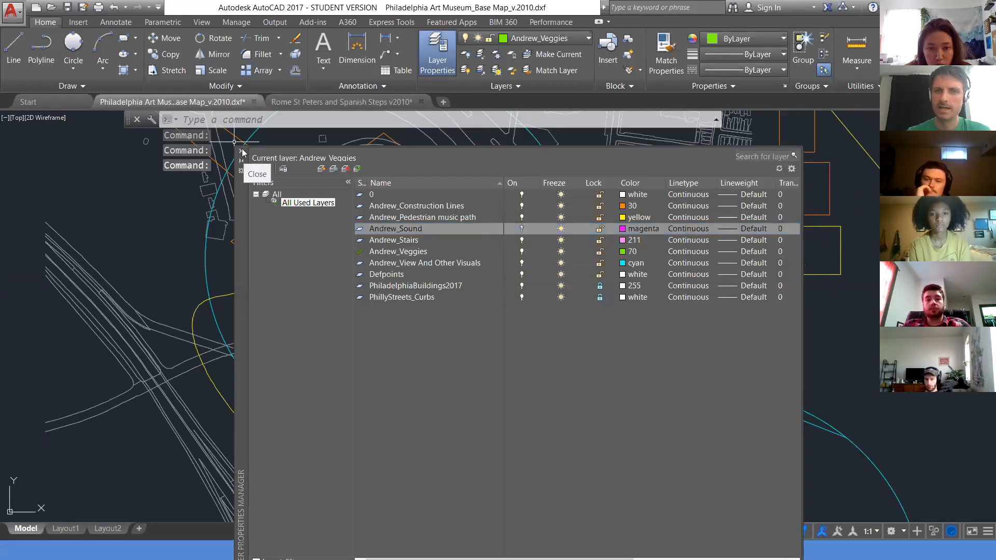
pyautogui.click(241, 151)
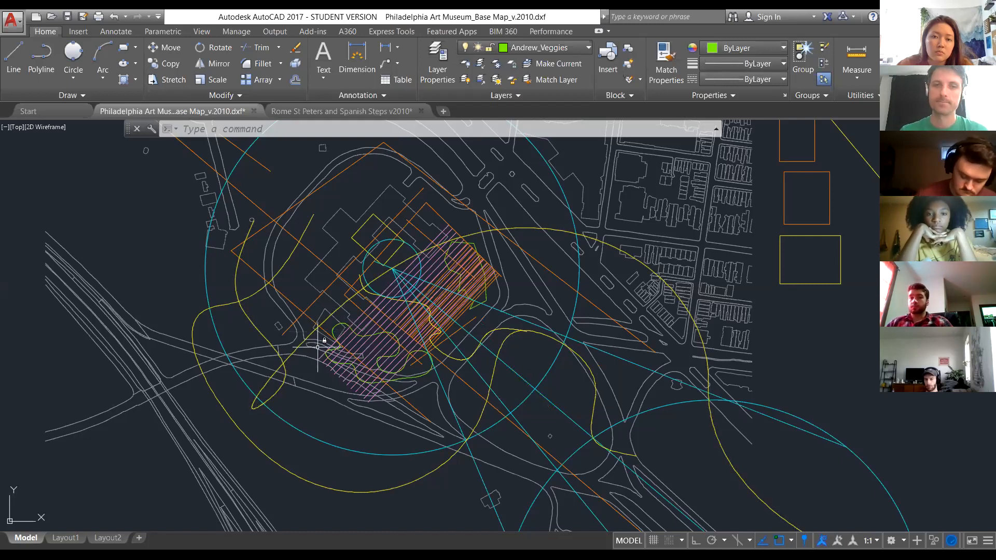
pyautogui.scroll(-2, 311, 316)
pyautogui.scroll(2, 362, 351)
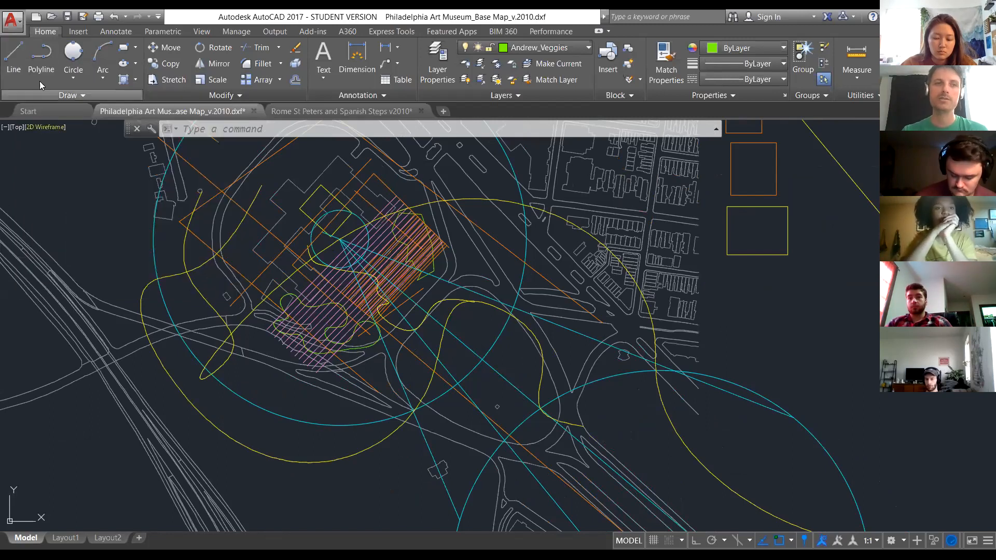
pyautogui.press('Escape')
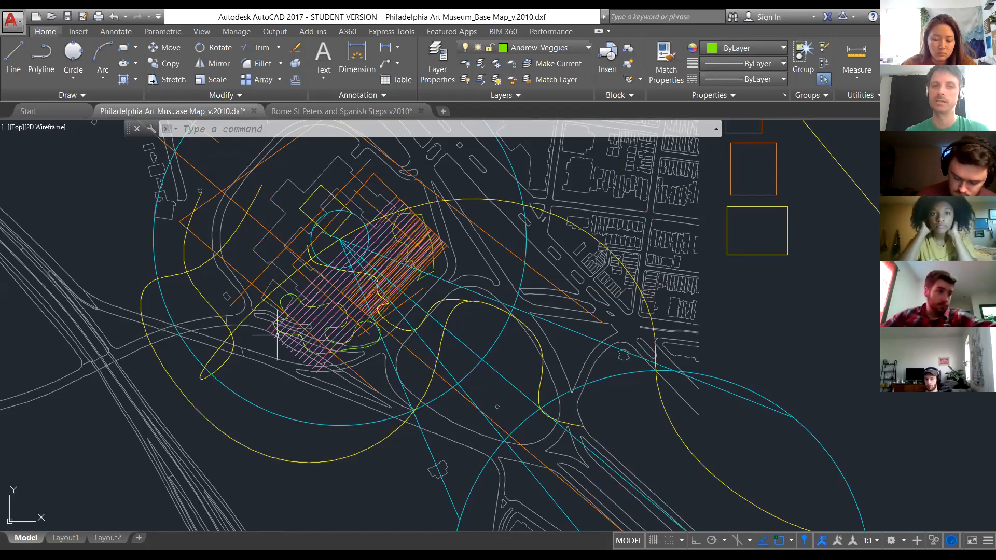
pyautogui.scroll(-4, 281, 328)
pyautogui.scroll(2, 331, 368)
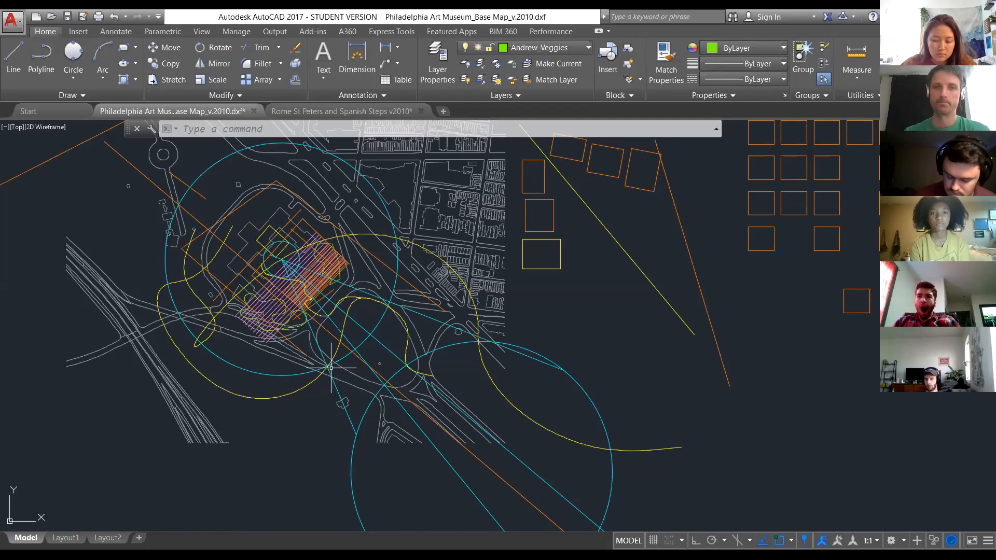
pyautogui.scroll(-2, 438, 373)
pyautogui.scroll(2, 341, 330)
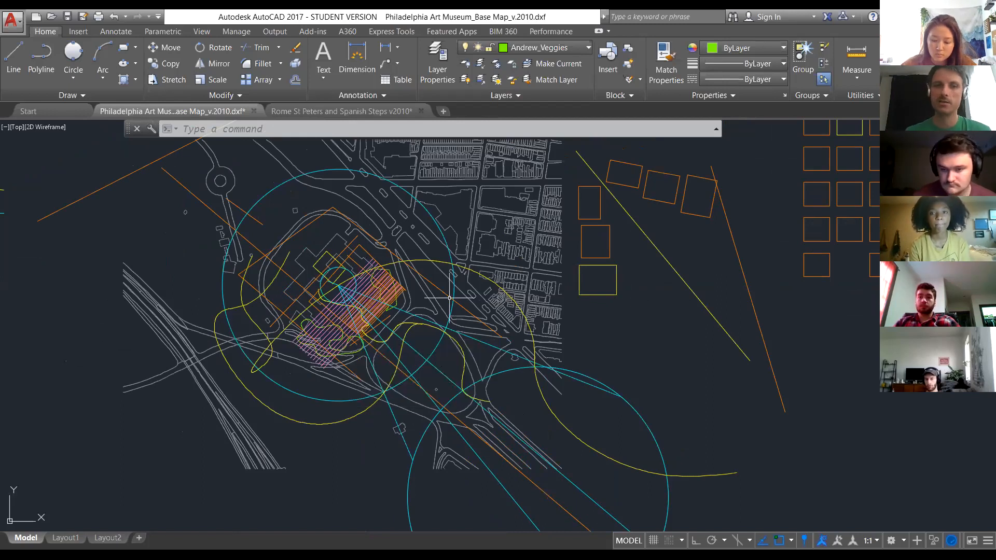
pyautogui.scroll(3, 348, 319)
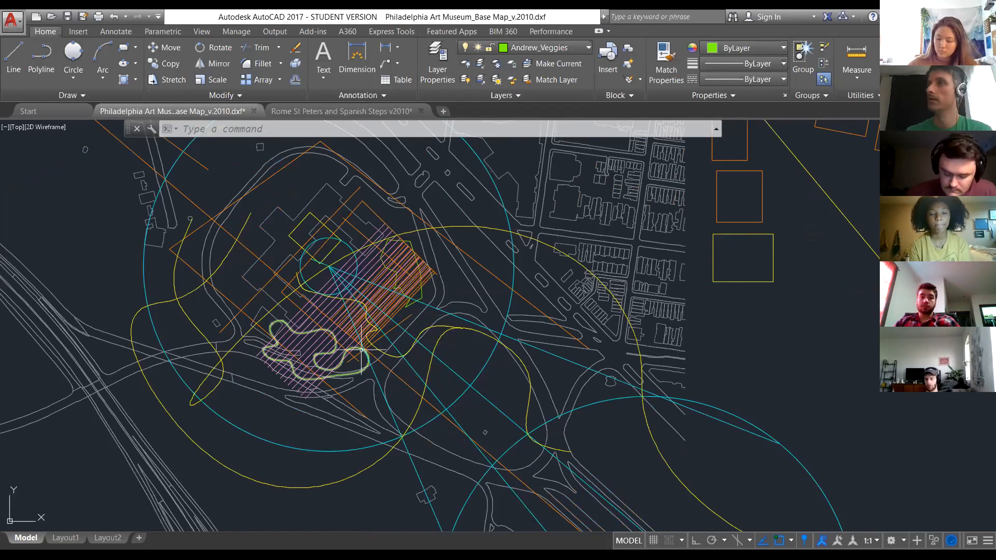
pyautogui.scroll(-2, 415, 290)
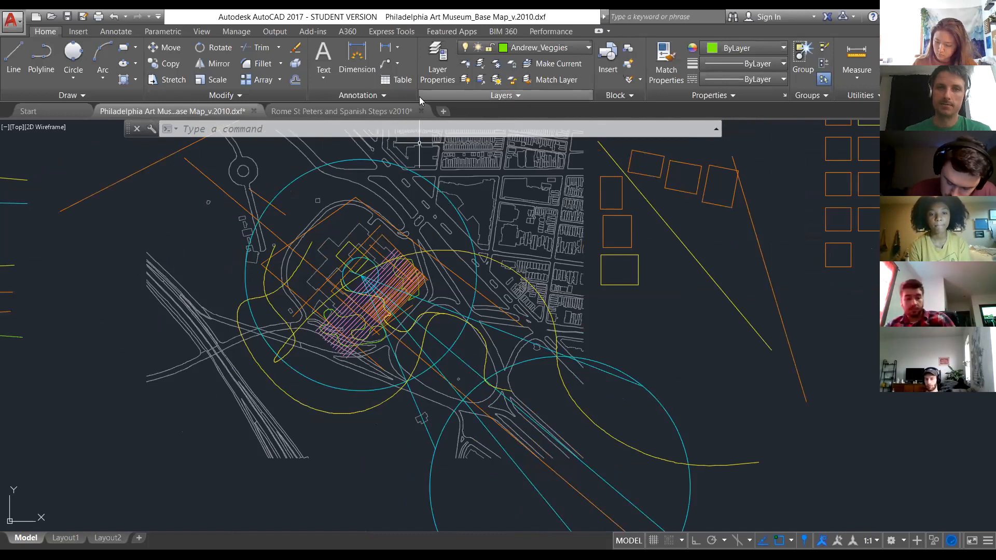
# View the index color choices for the Veggies layer in the Layer Properties Manager without changing its color.
pyautogui.click(437, 62)
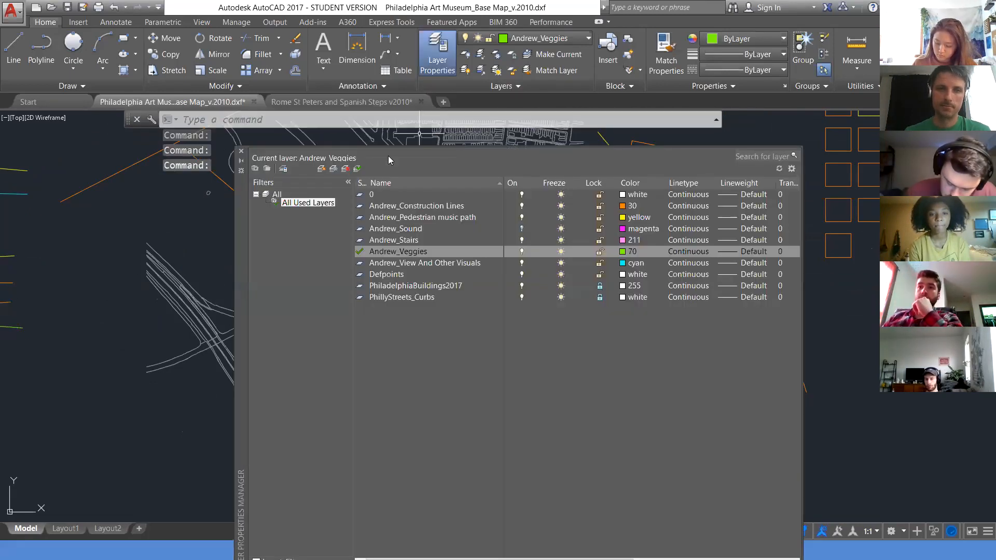
pyautogui.click(570, 206)
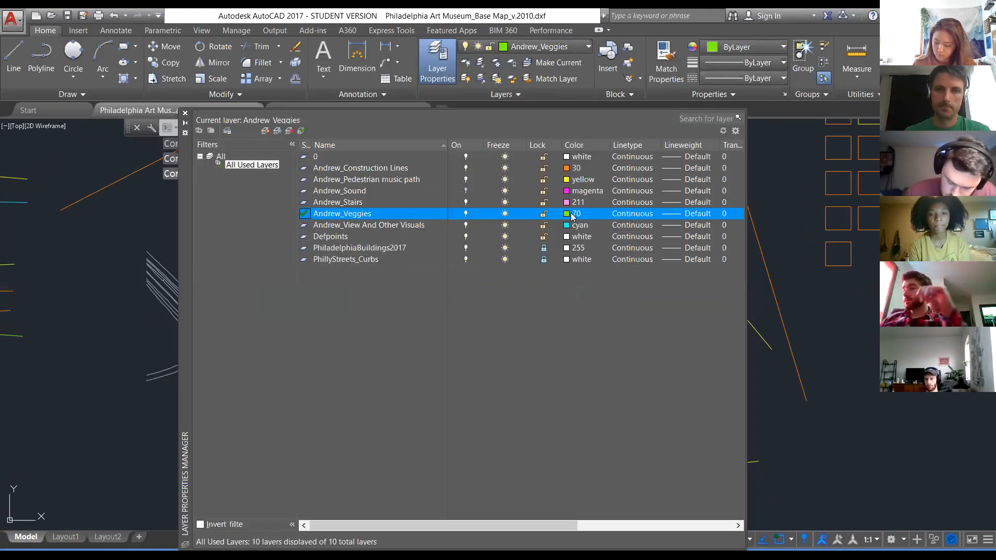
pyautogui.click(572, 215)
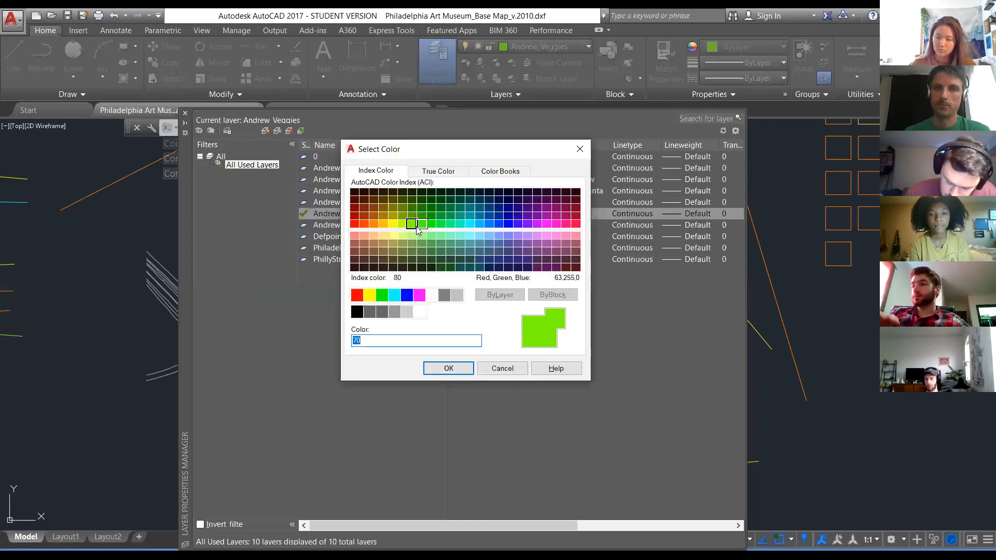
pyautogui.click(508, 367)
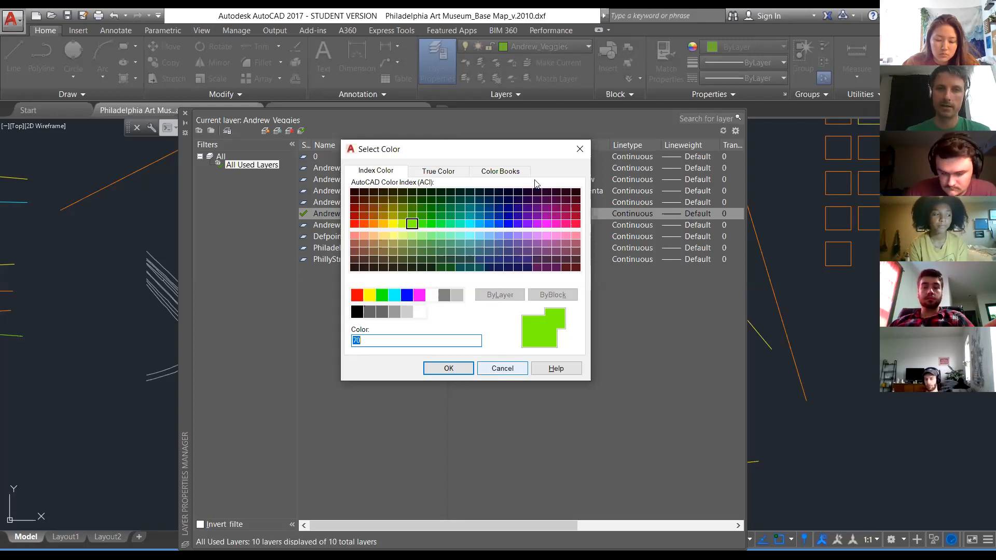
# Turn the Sound layer back on to show the magenta circles beside the museum.
pyautogui.click(464, 191)
pyautogui.click(465, 192)
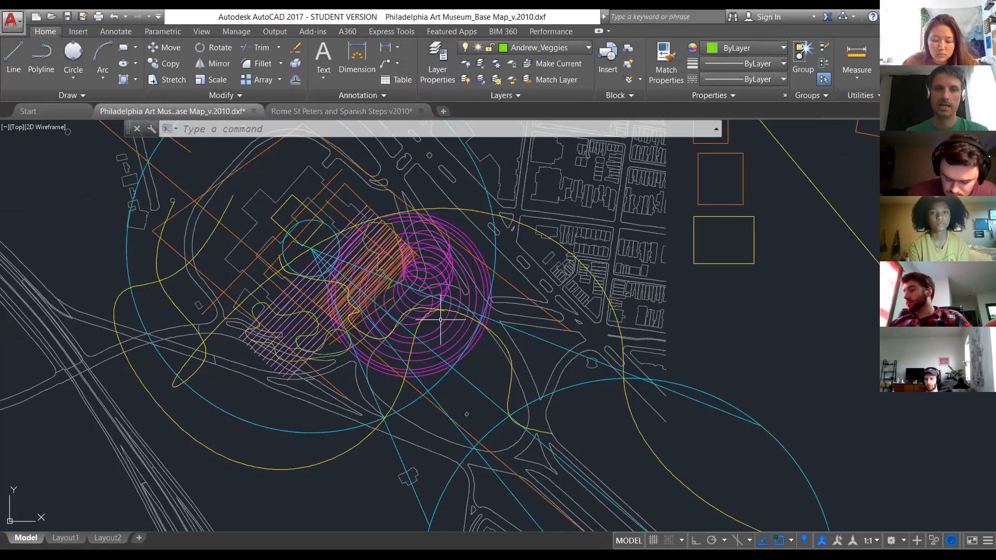
pyautogui.scroll(1, 441, 320)
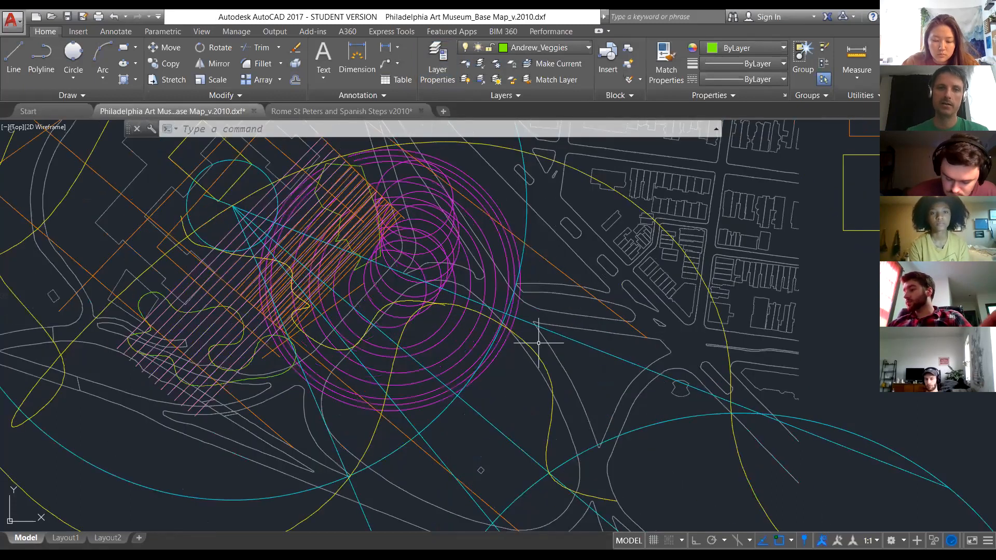
pyautogui.scroll(-1, 534, 345)
pyautogui.scroll(2, 423, 281)
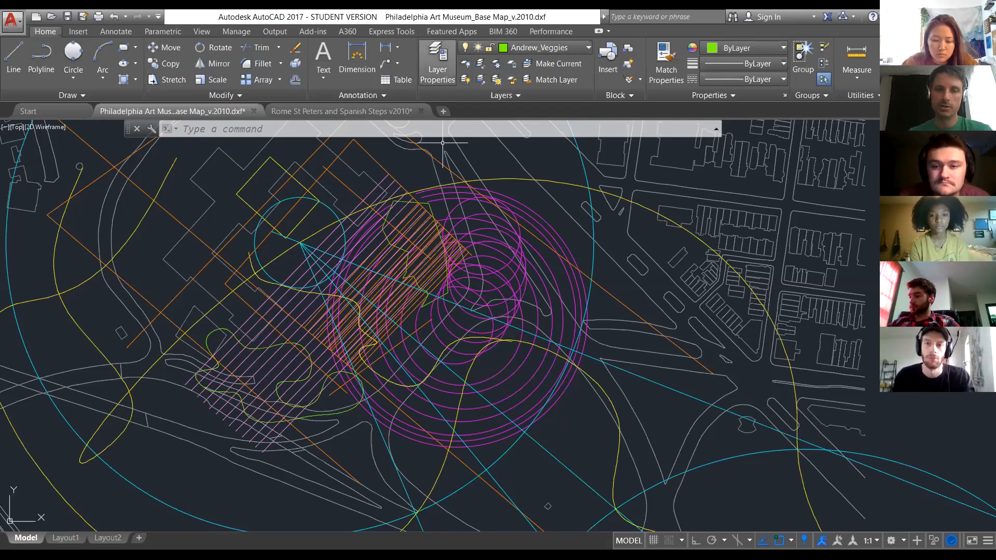
# Create a layer named "Sound Origin" after the existing layers' personal-name prefix and set its color to index 240.
pyautogui.click(437, 62)
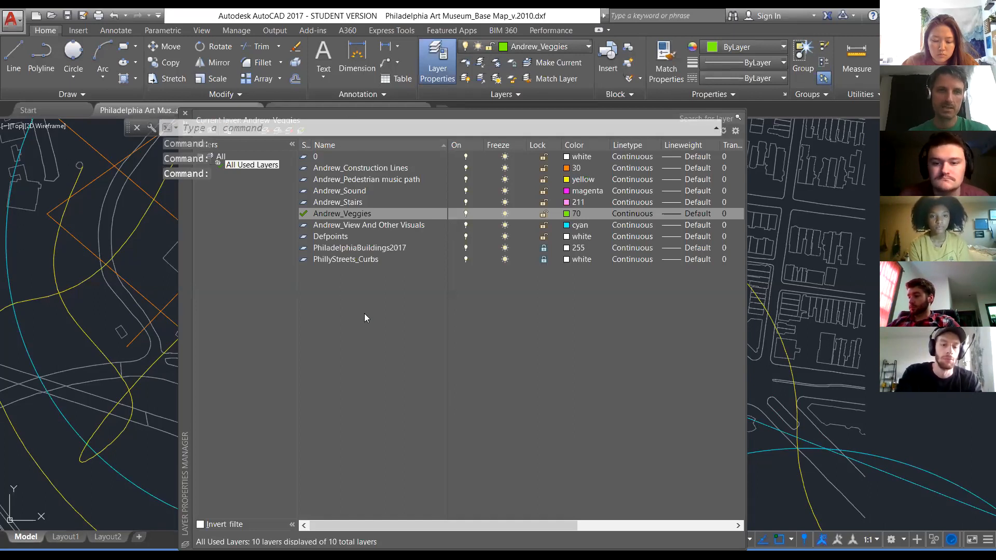
pyautogui.click(291, 138)
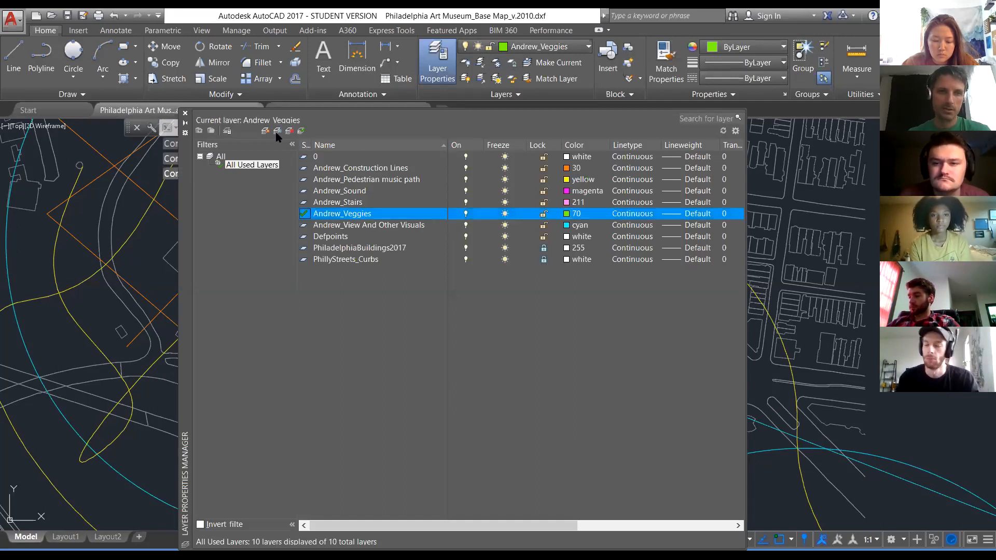
pyautogui.click(266, 133)
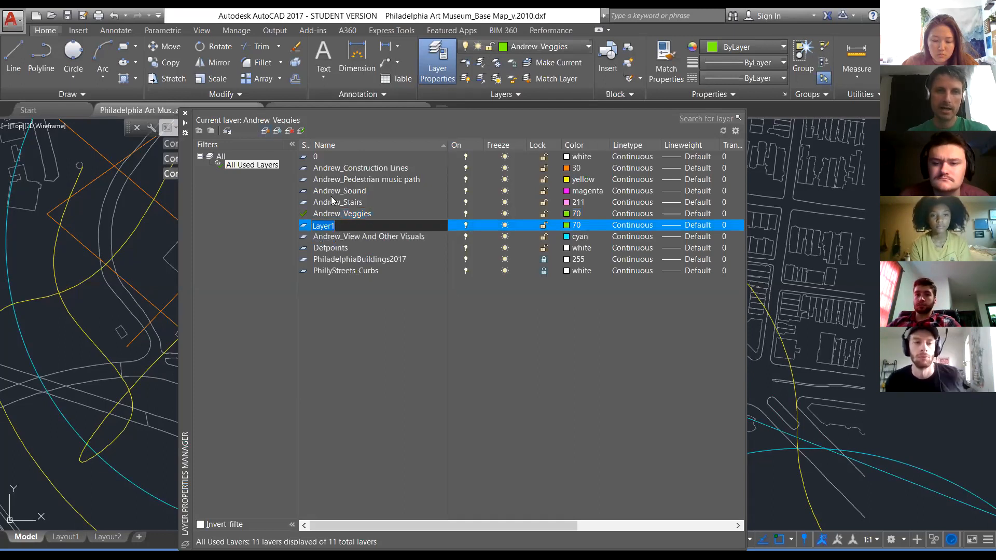
pyautogui.write('Andrew_')
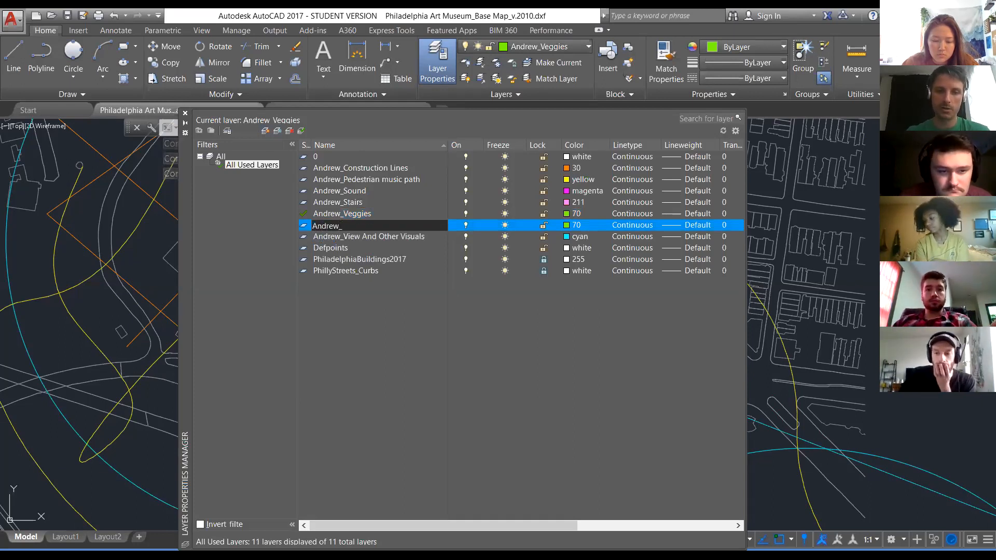
pyautogui.write('Sound Origin')
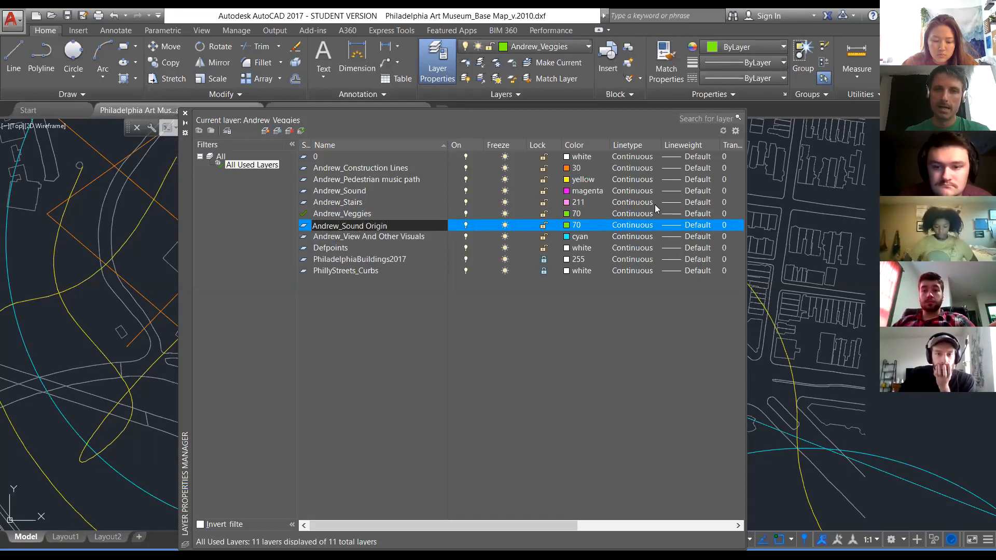
pyautogui.click(565, 226)
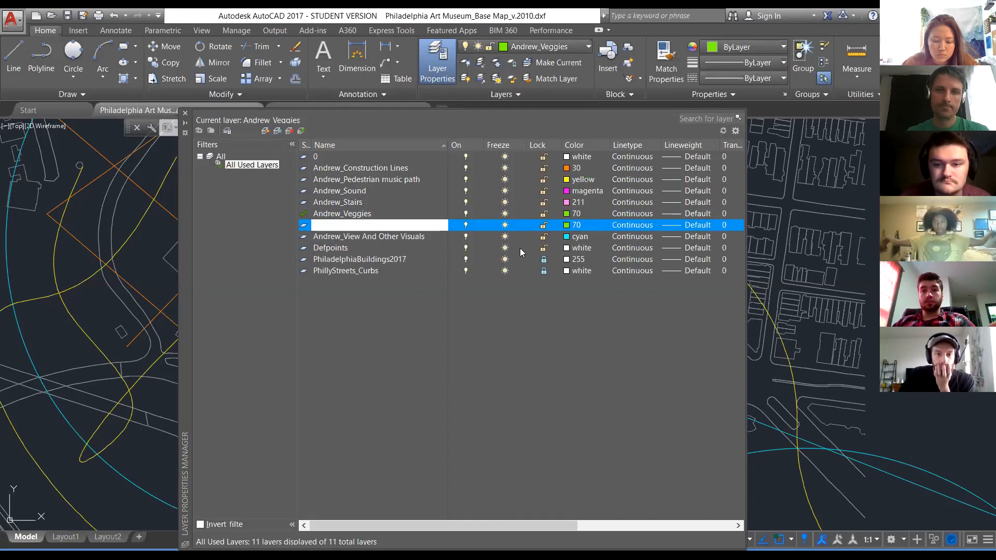
pyautogui.click(576, 224)
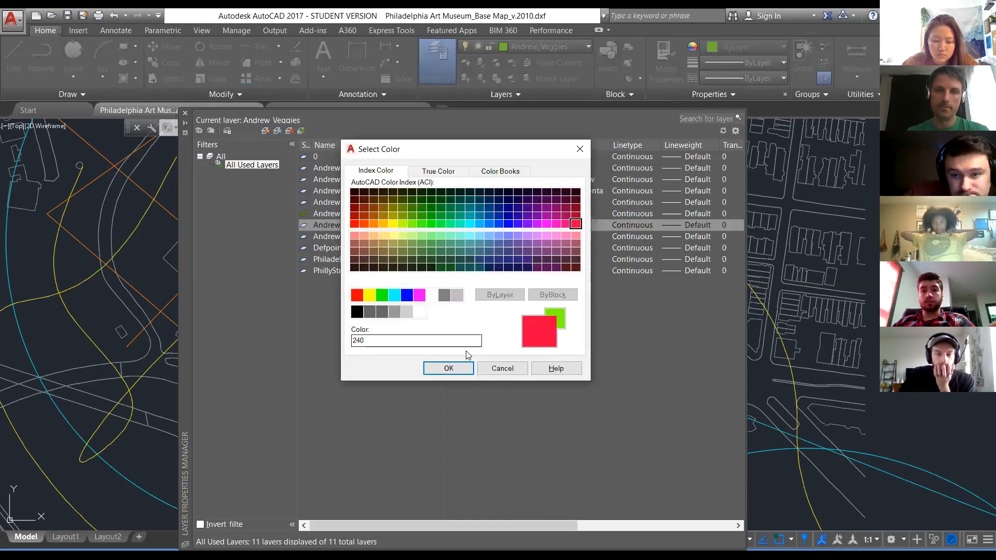
pyautogui.click(449, 368)
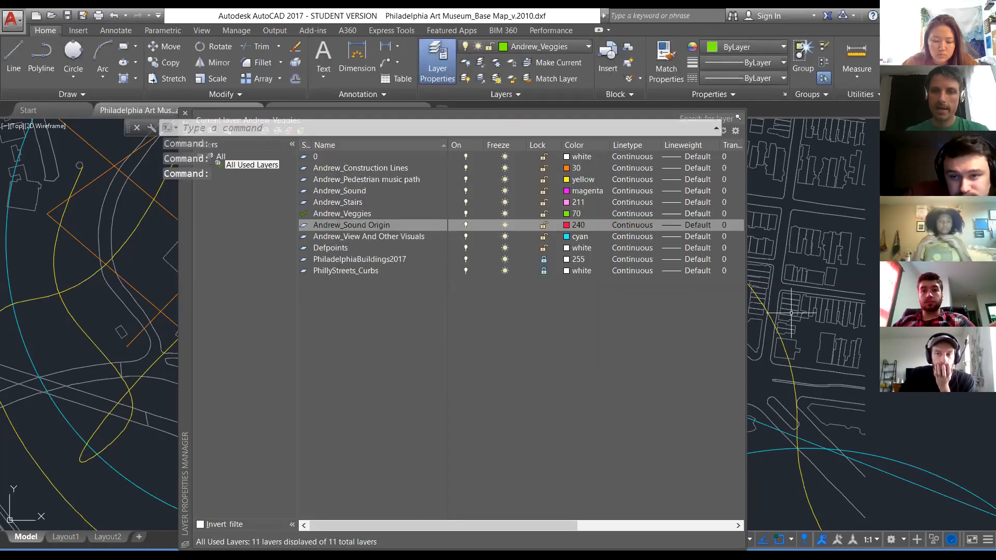
# Close the Layer Properties Manager and make the Sound Origin layer current.
pyautogui.click(897, 384)
pyautogui.press('Escape')
pyautogui.press('Escape')
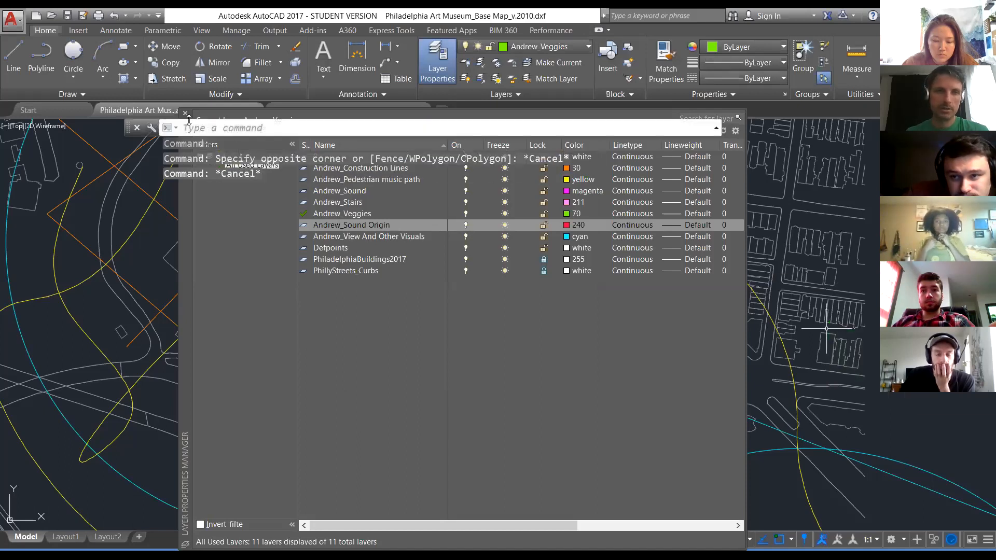
pyautogui.click(186, 114)
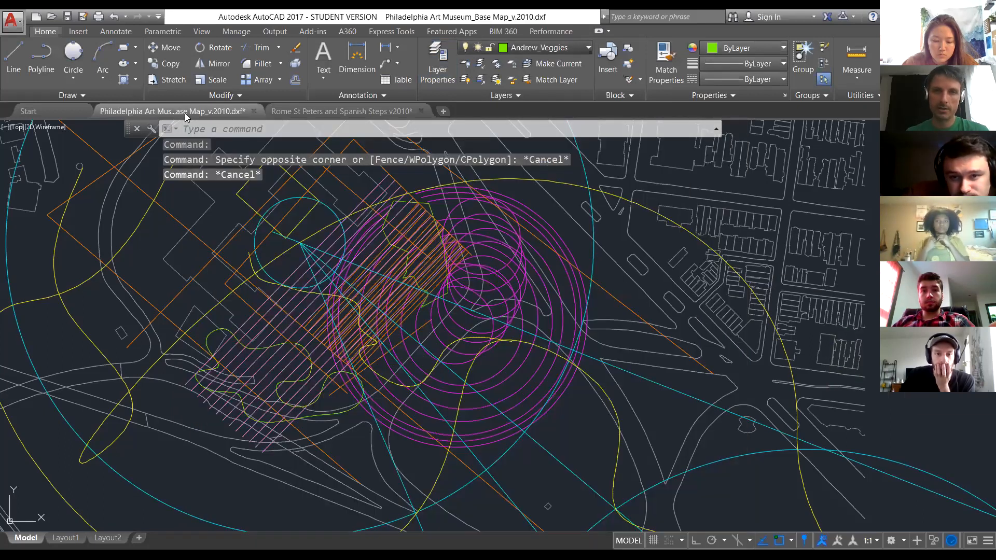
pyautogui.click(545, 46)
pyautogui.click(525, 126)
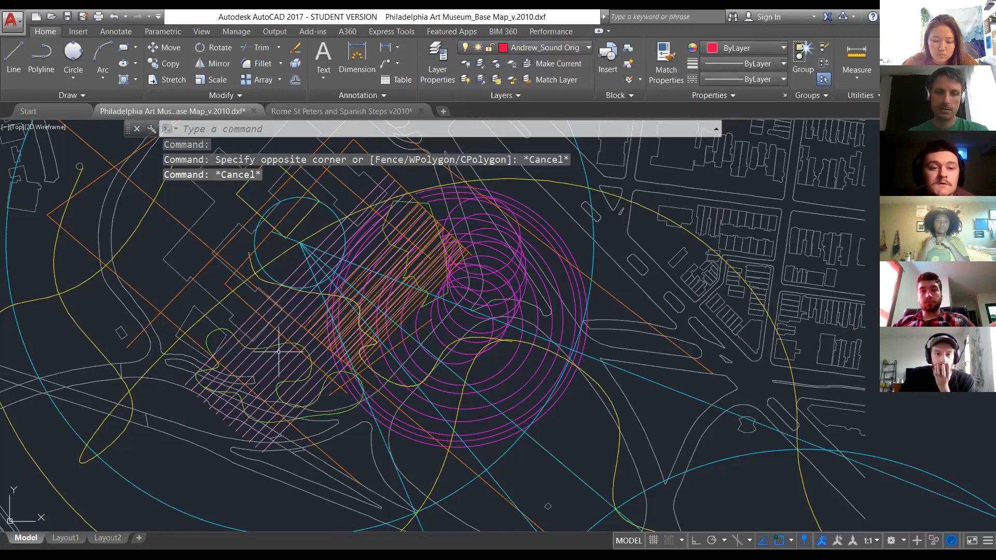
# Draw a horizontal rectangle with RECTANG near the center of the magenta circles.
pyautogui.write('rec')
pyautogui.press('Return')
pyautogui.scroll(4, 482, 307)
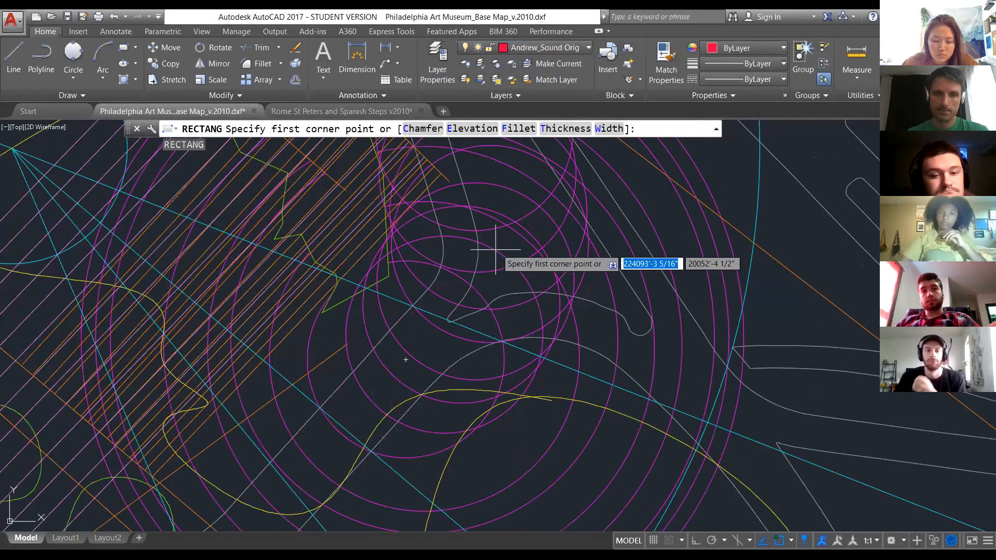
pyautogui.click(506, 248)
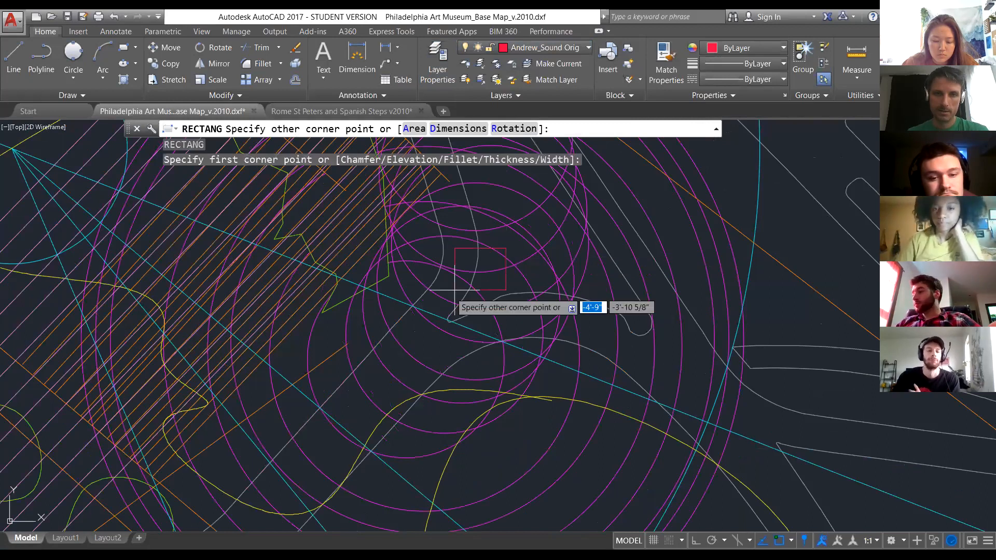
pyautogui.click(414, 307)
pyautogui.rightClick(488, 283)
pyautogui.click(495, 294)
pyautogui.scroll(2, 472, 269)
pyautogui.rightClick(485, 253)
pyautogui.click(511, 261)
pyautogui.click(514, 248)
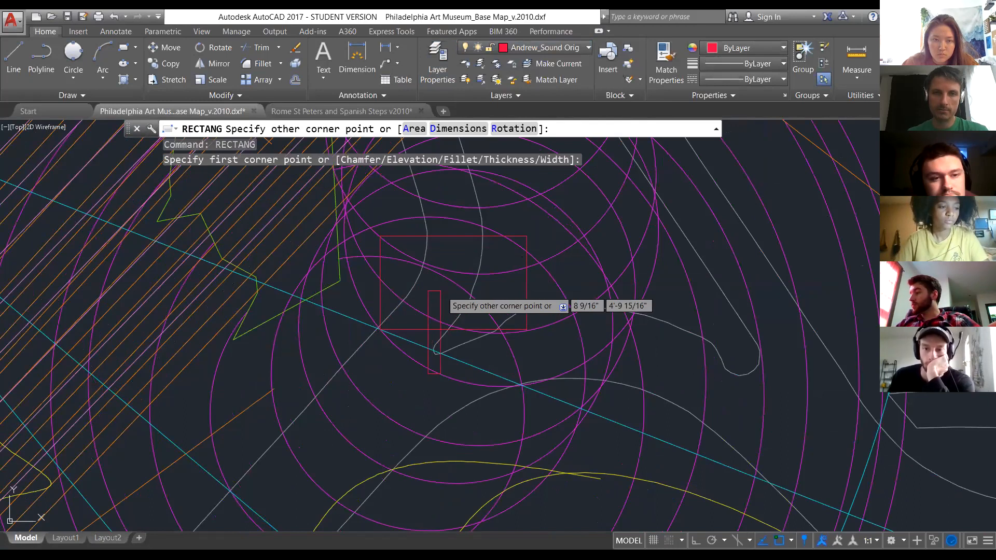
pyautogui.press('Escape')
# Draw a second, smaller rectangle inside the red rectangle at the center of the magenta circles.
pyautogui.rightClick(404, 268)
pyautogui.click(451, 279)
pyautogui.scroll(2, 412, 254)
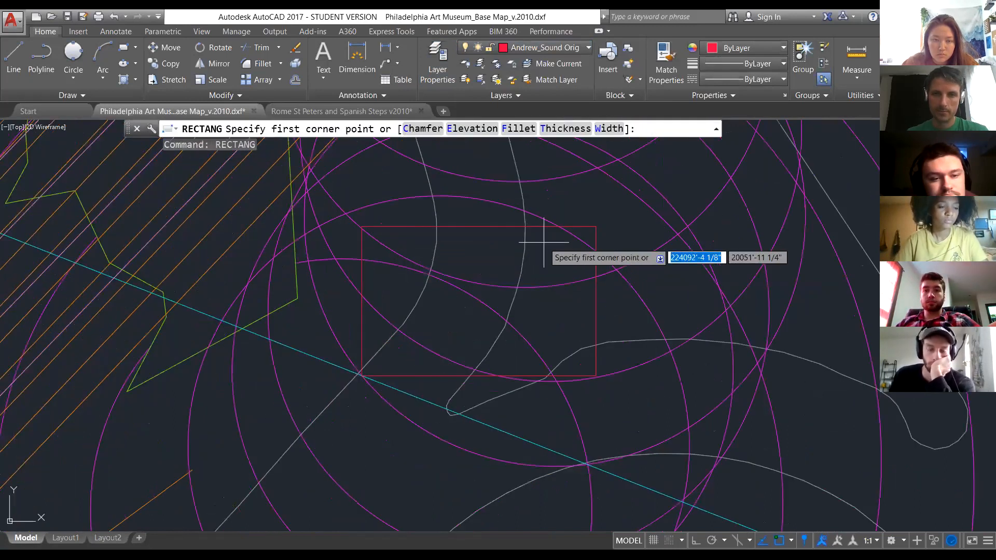
pyautogui.click(551, 245)
pyautogui.click(388, 355)
pyautogui.rightClick(410, 356)
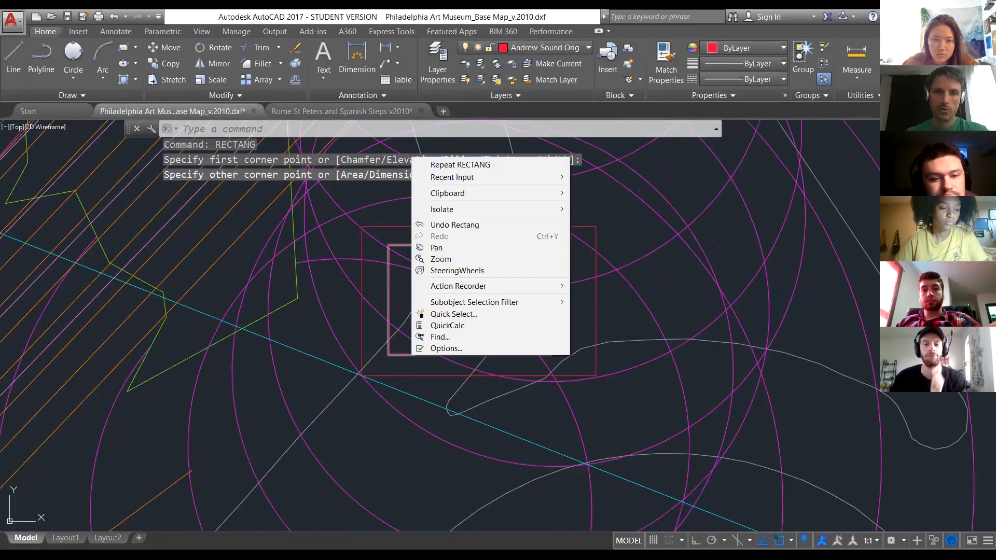
pyautogui.press('Escape')
pyautogui.press('Escape')
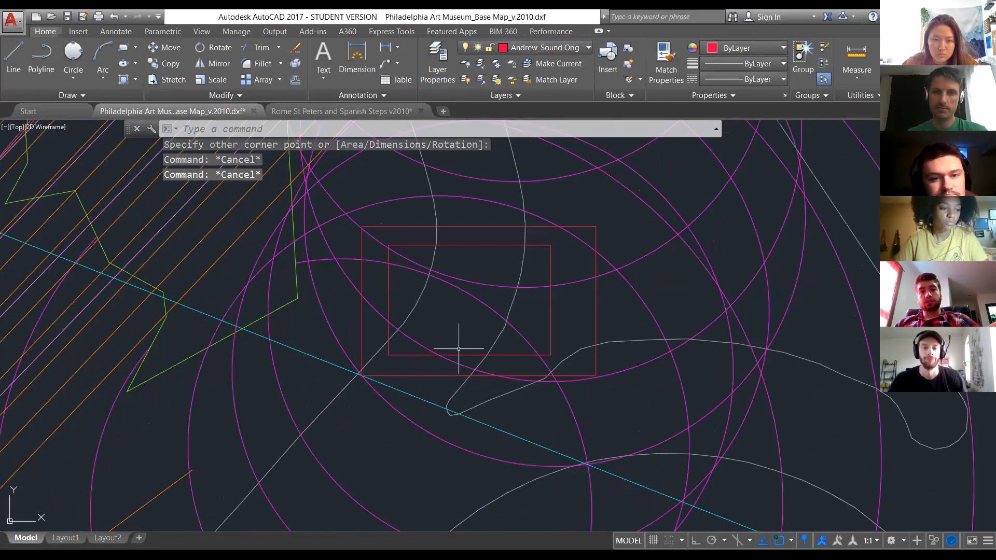
pyautogui.write('o')
pyautogui.press('Return')
pyautogui.press('Escape')
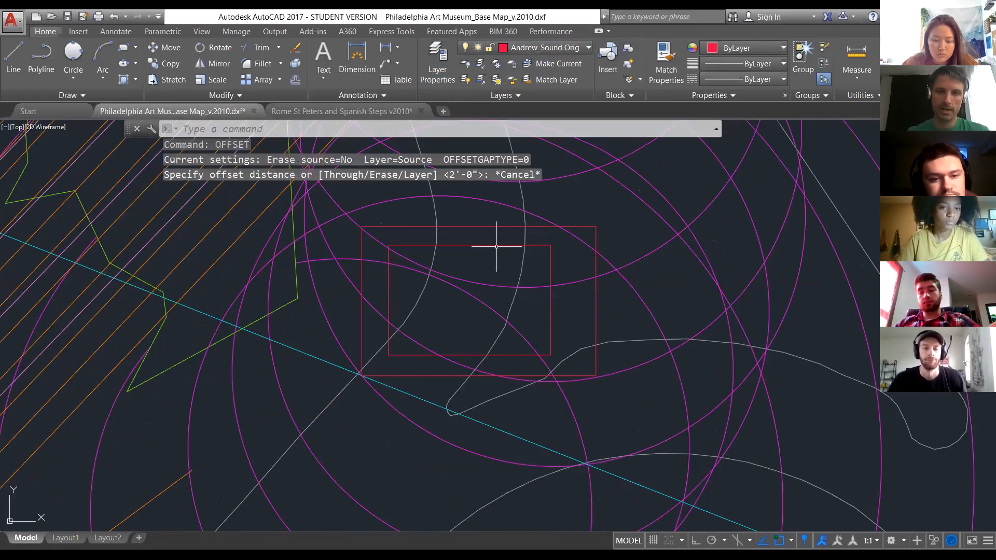
# Offset the inner red rectangle inward three times, using a short distance picked between two points in the drawing.
pyautogui.write('of')
pyautogui.press('Return')
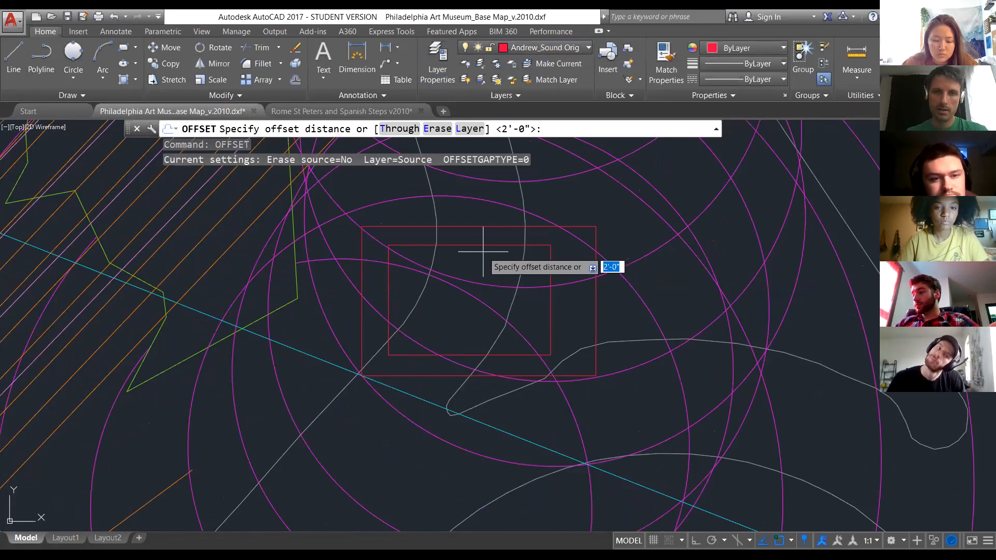
pyautogui.click(469, 245)
pyautogui.click(468, 256)
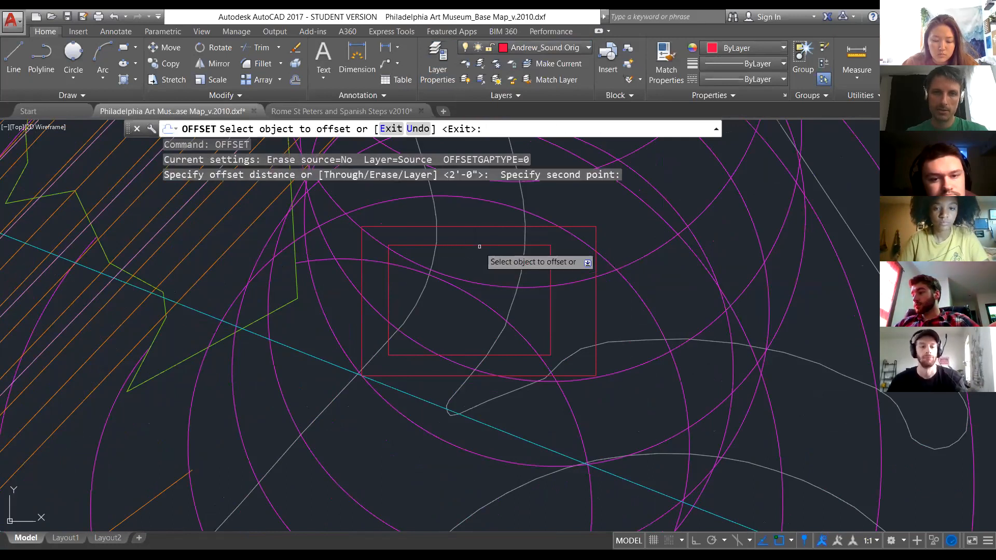
pyautogui.click(480, 246)
pyautogui.click(482, 255)
pyautogui.click(482, 255)
pyautogui.click(481, 264)
pyautogui.click(483, 267)
pyautogui.click(483, 276)
pyautogui.scroll(-8, 496, 292)
pyautogui.scroll(3, 493, 293)
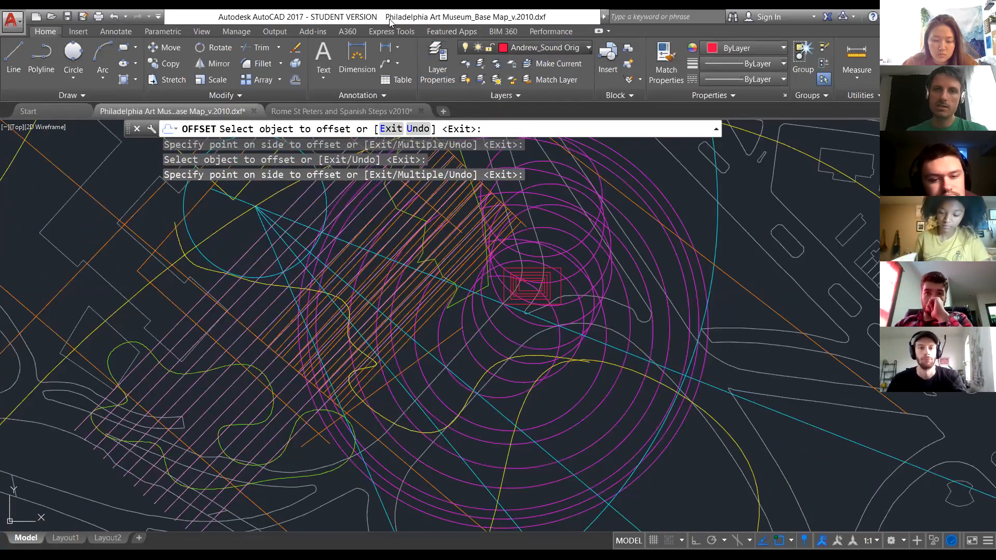
# Review the layer list with its on, freeze and lock controls, and look over the whole drawing.
pyautogui.click(545, 47)
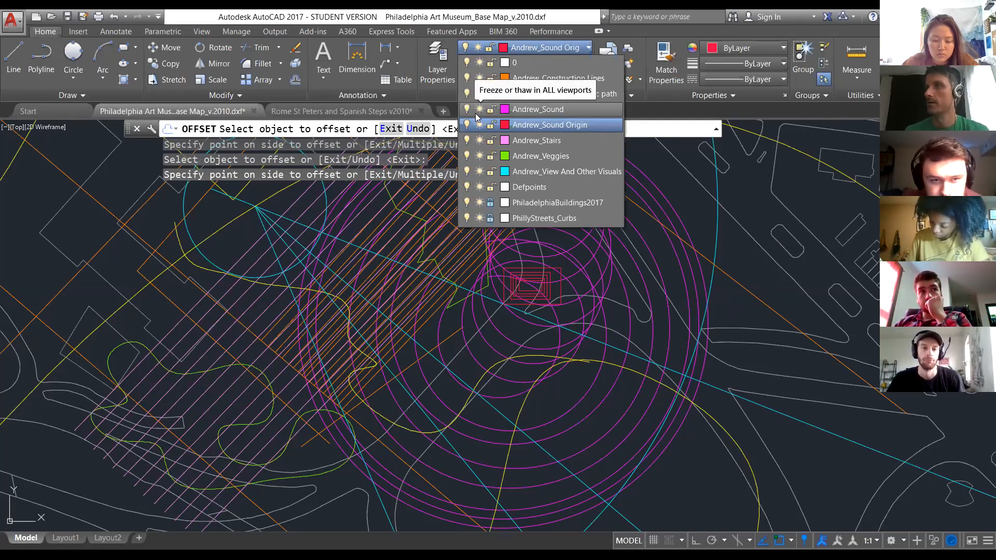
pyautogui.click(543, 318)
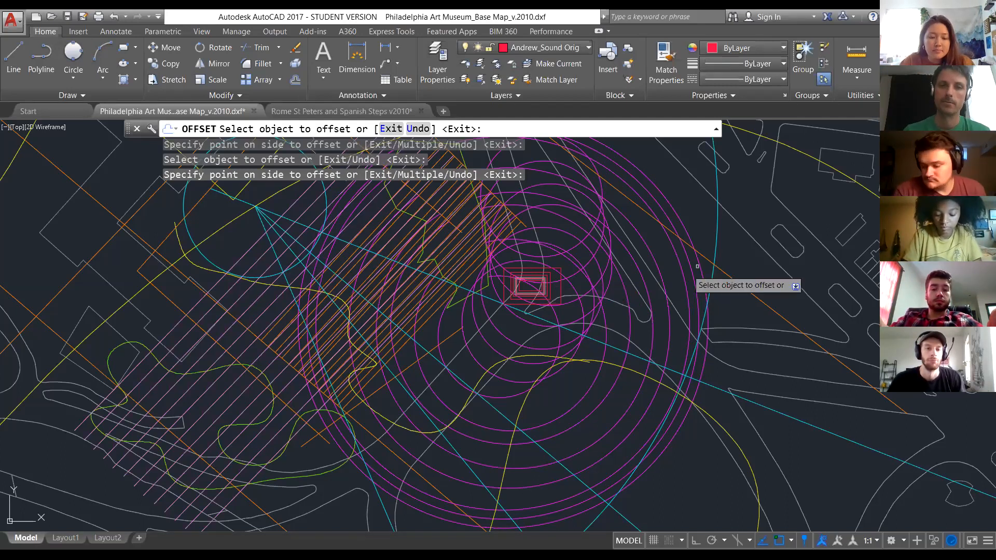
pyautogui.scroll(-2, 514, 278)
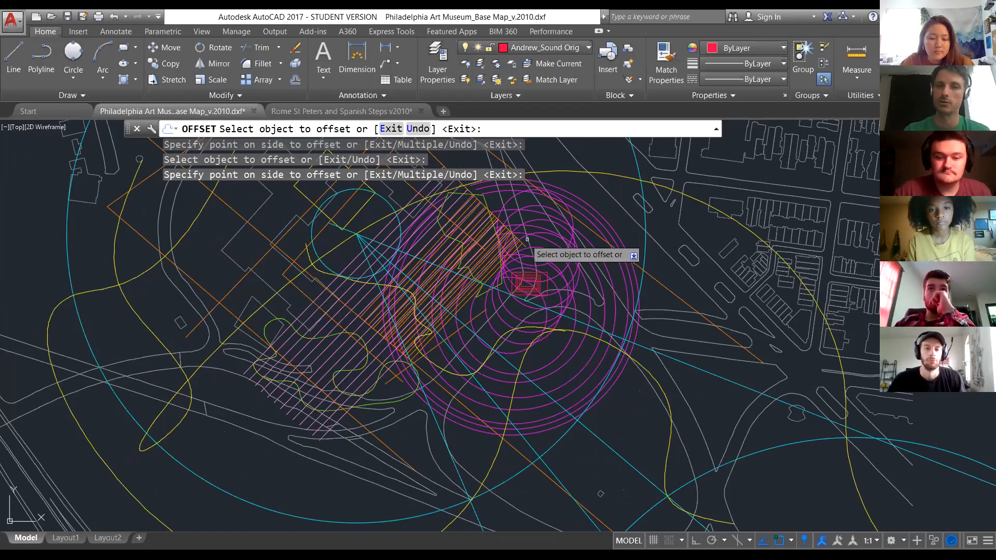
pyautogui.scroll(-5, 498, 285)
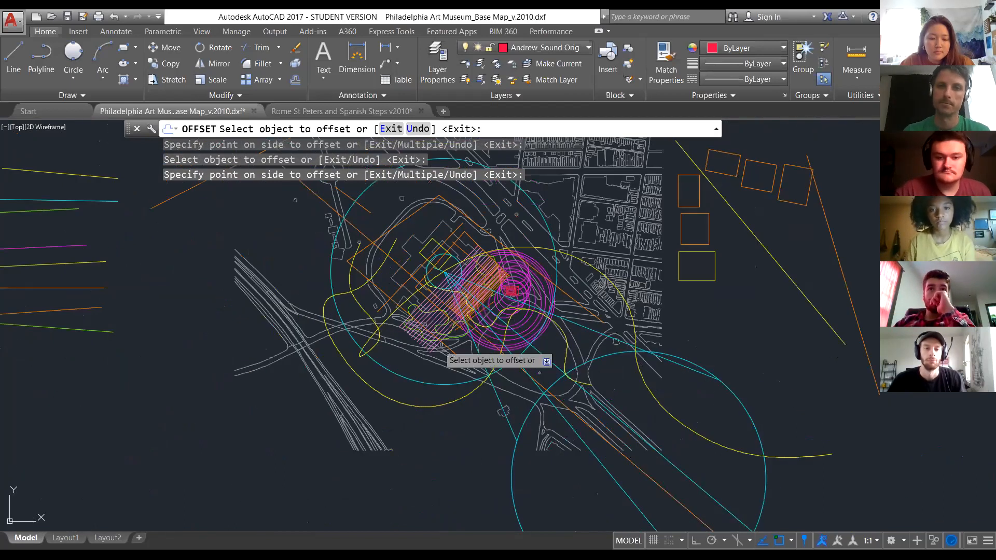
pyautogui.scroll(-2, 381, 342)
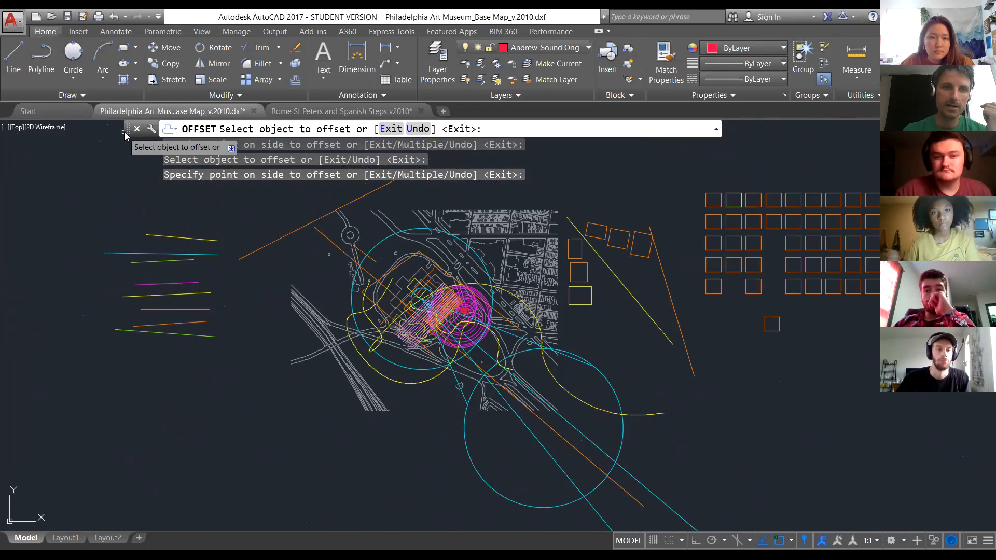
# Move the floating command line to the middle of the drawing area and place the ribbon's Layers group directly after Draw.
pyautogui.moveTo(129, 131); pyautogui.dragTo(196, 290)
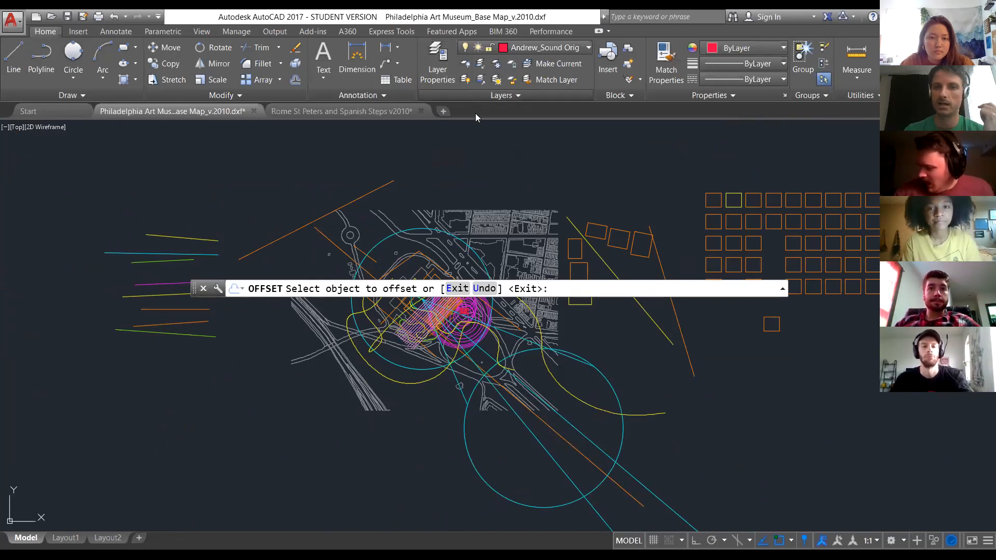
pyautogui.moveTo(502, 95); pyautogui.dragTo(182, 51)
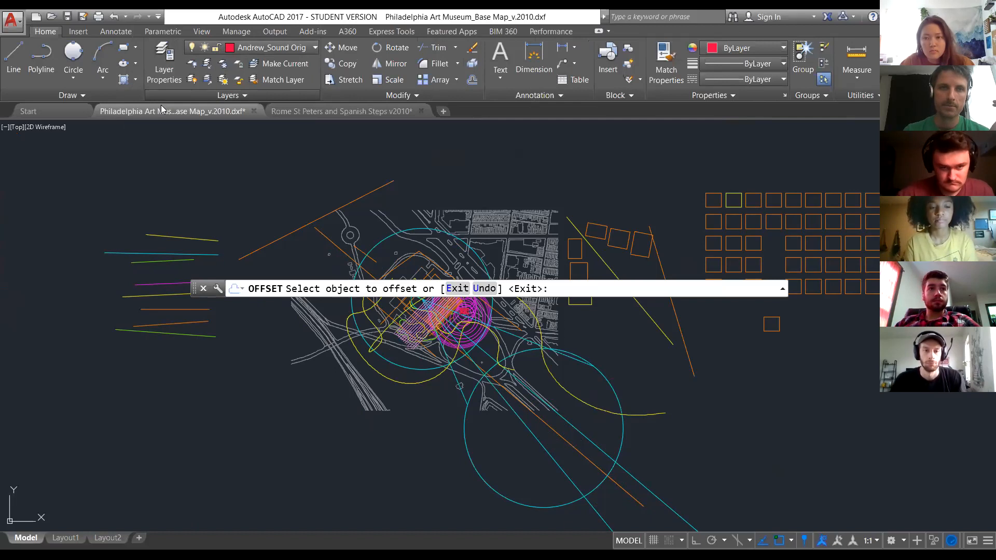
# Review the available model viewport configurations without applying one.
pyautogui.click(202, 32)
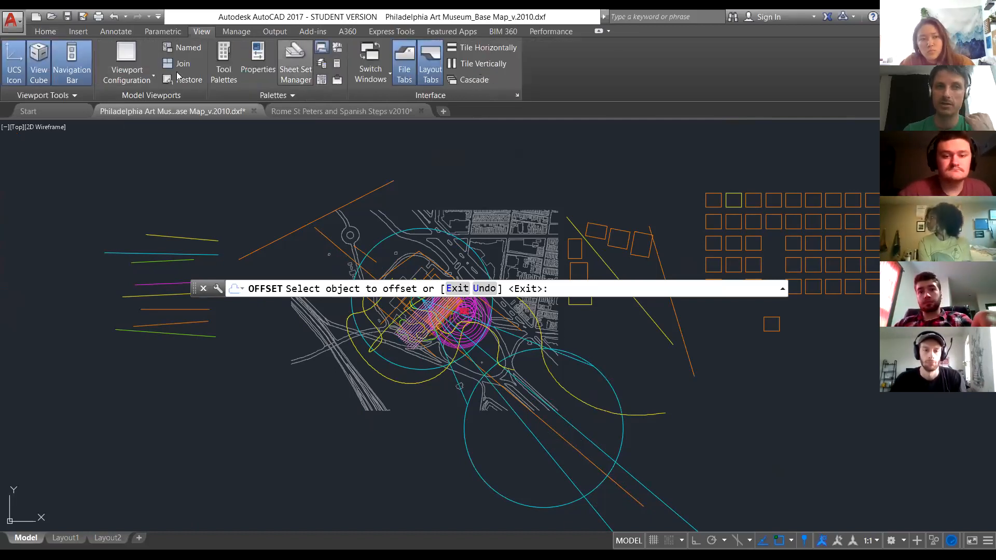
pyautogui.click(151, 81)
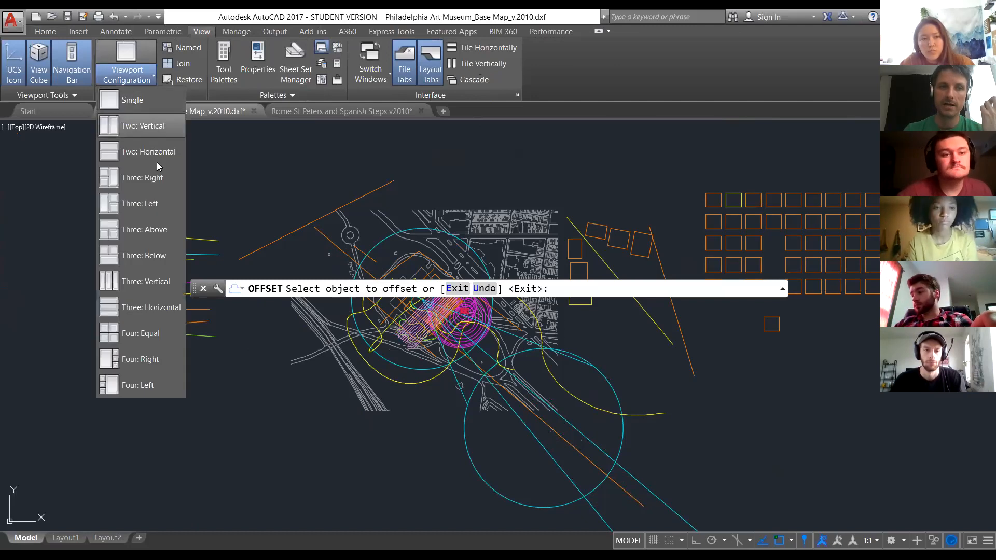
pyautogui.click(289, 175)
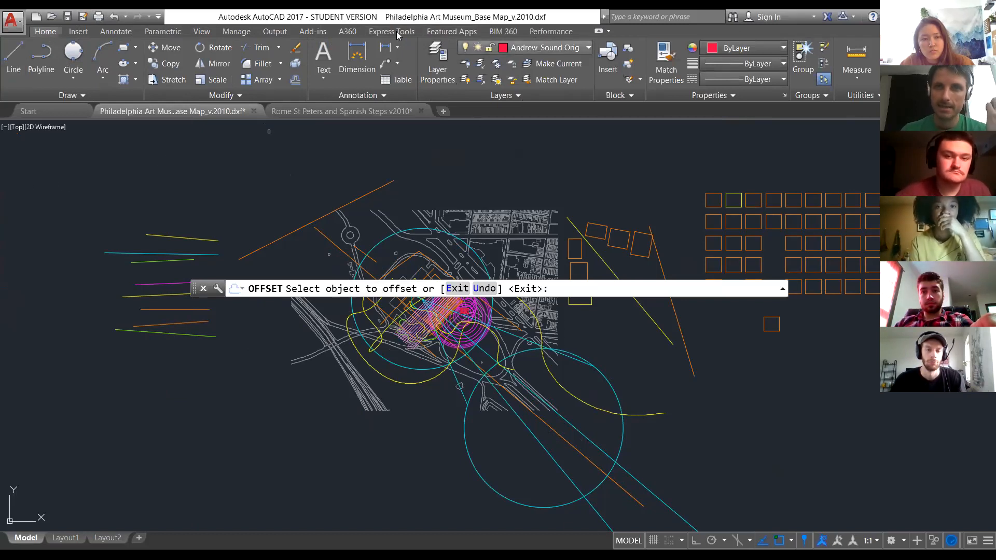
# Search the program help for "dock ribbon to side".
pyautogui.click(655, 14)
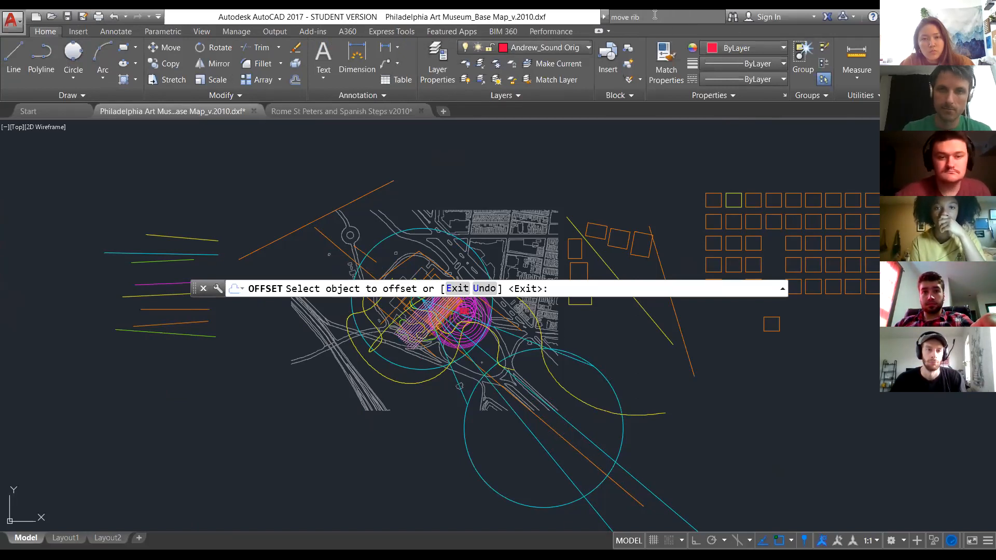
pyautogui.press('BackSpace')
pyautogui.press('BackSpace')
pyautogui.press('BackSpace')
pyautogui.press('BackSpace')
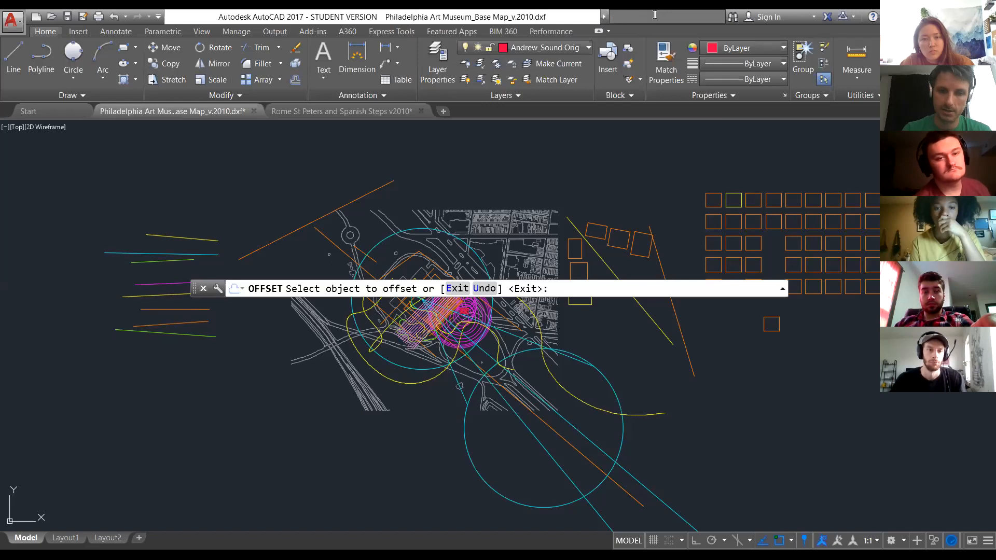
pyautogui.write('dock ribbon to side')
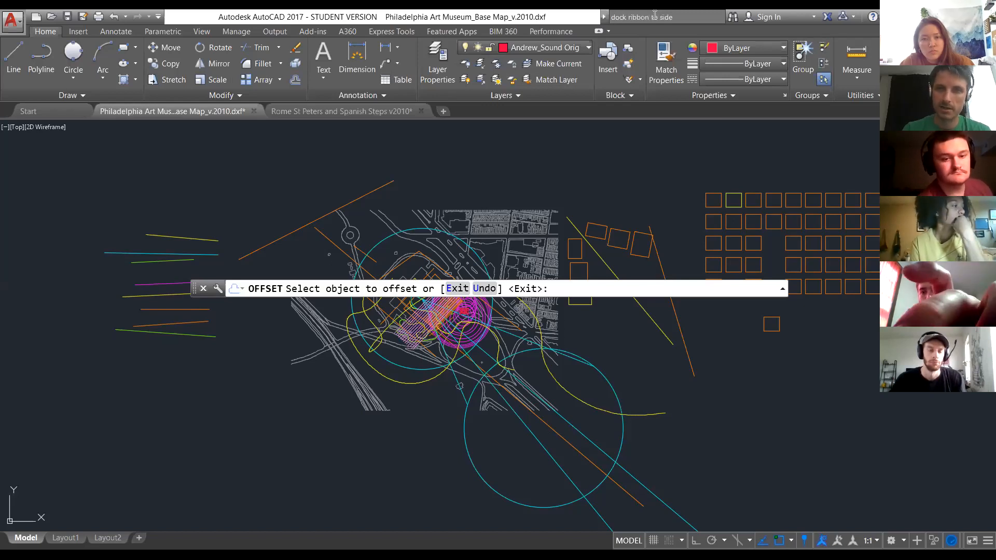
pyautogui.press('Return')
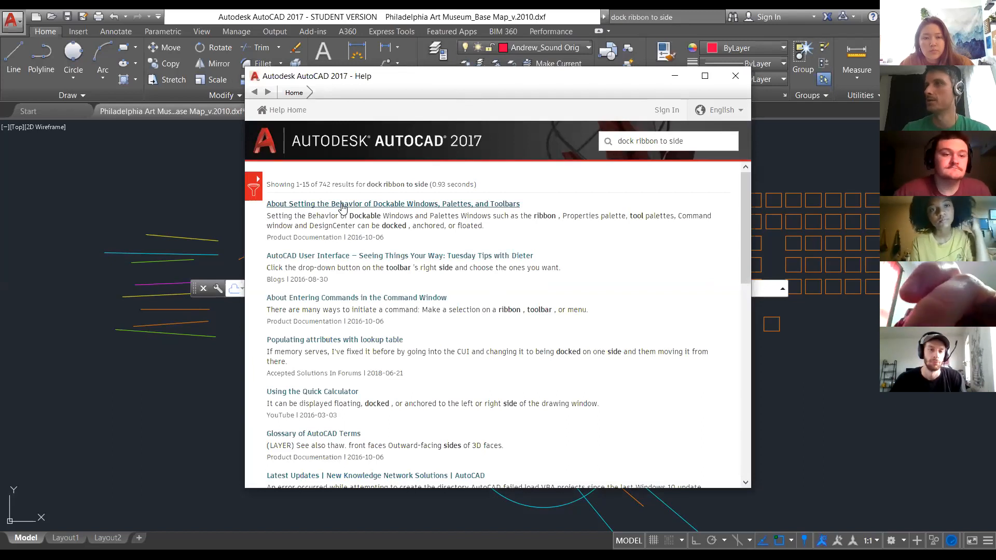
# Read the help article "About Setting the Behavior of Dockable Windows, Palettes, and Toolbars" through to its related tasks.
pyautogui.click(409, 205)
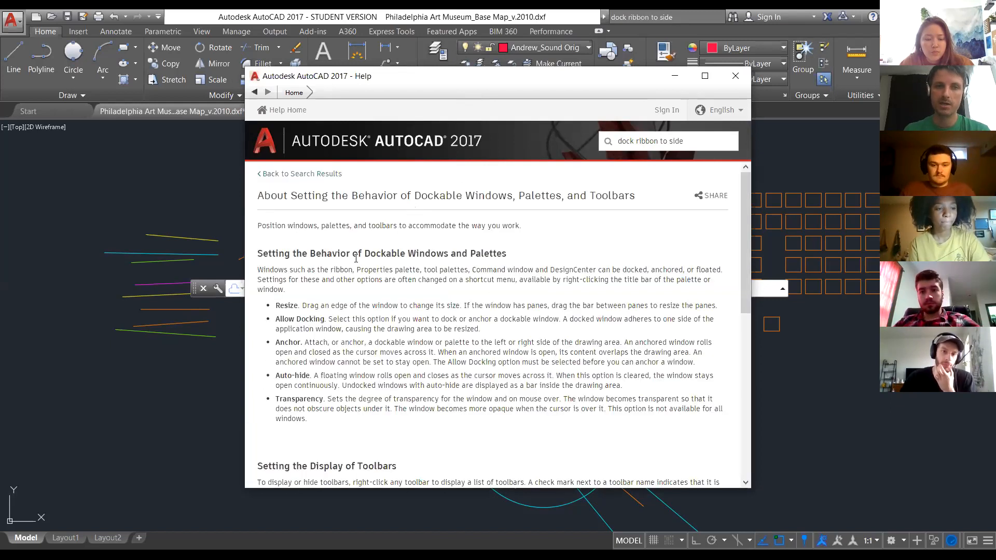
pyautogui.scroll(-5, 355, 291)
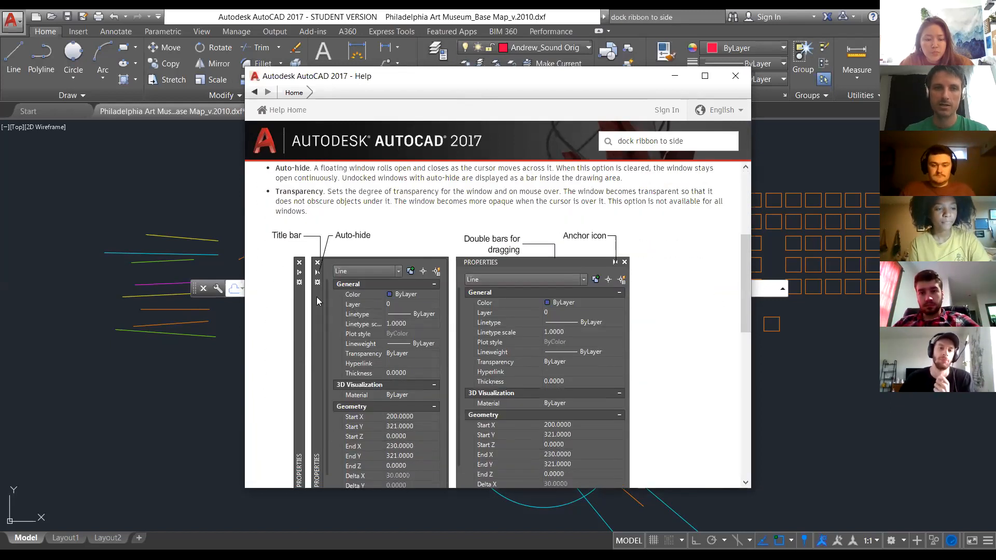
pyautogui.scroll(-1, 317, 275)
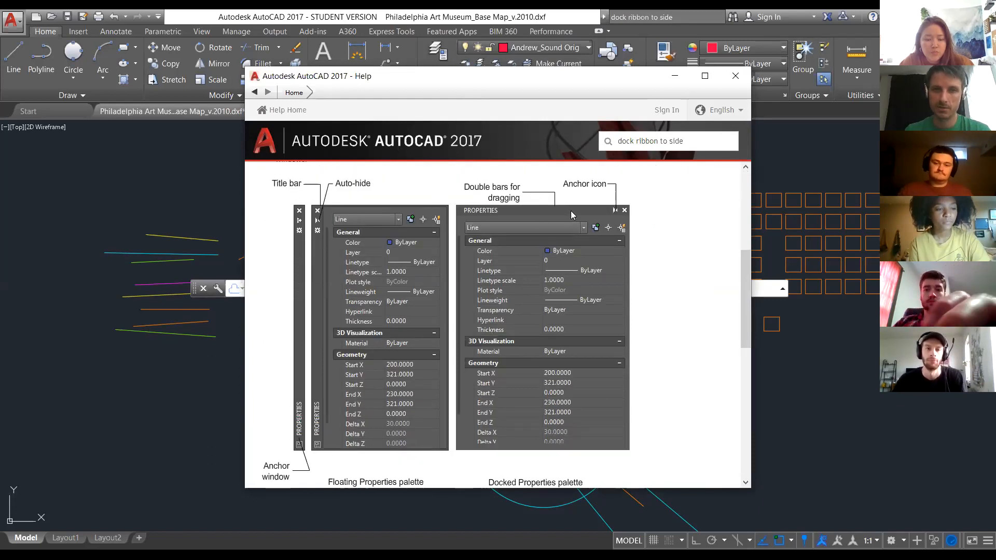
pyautogui.scroll(-5, 571, 211)
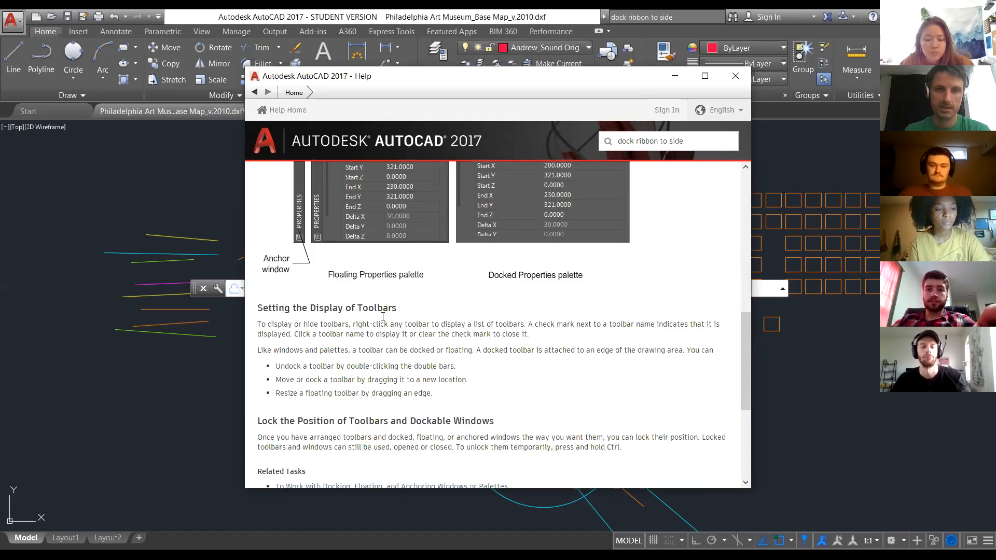
pyautogui.scroll(-4, 383, 316)
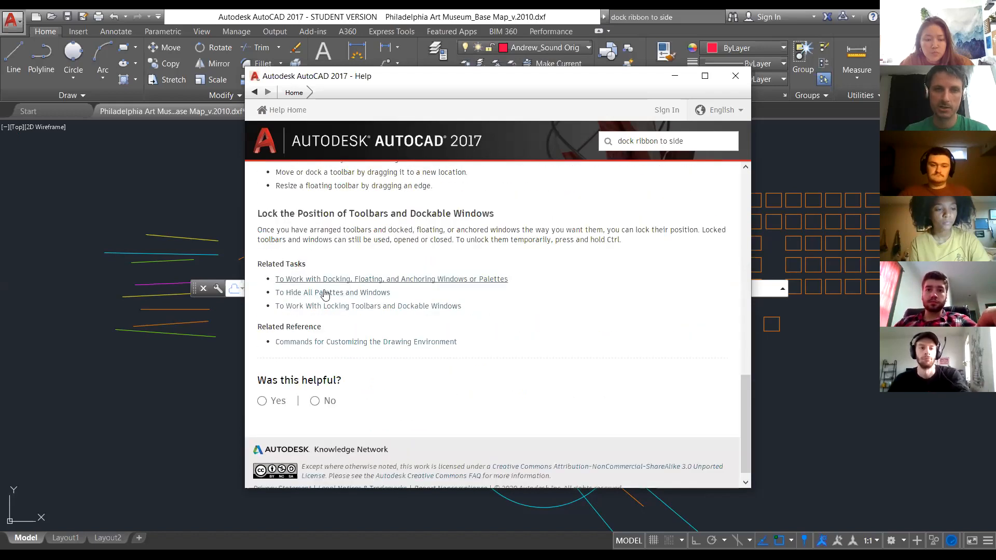
pyautogui.scroll(1, 362, 294)
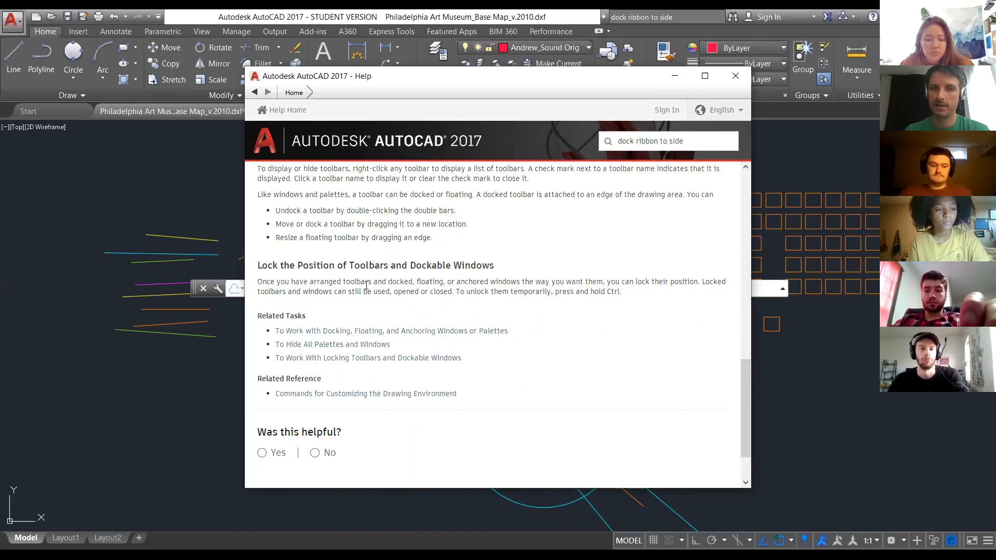
# Return to the start of the help article, shift the Help window aside and close it.
pyautogui.moveTo(691, 138); pyautogui.dragTo(630, 140)
pyautogui.doubleClick(643, 140)
pyautogui.tripleClick(643, 140)
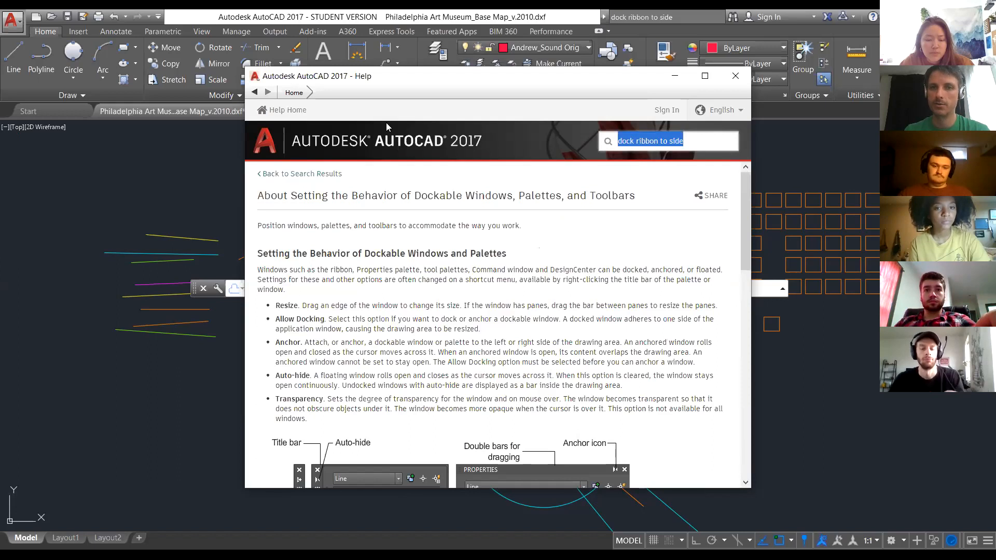
pyautogui.moveTo(268, 79); pyautogui.dragTo(232, 125)
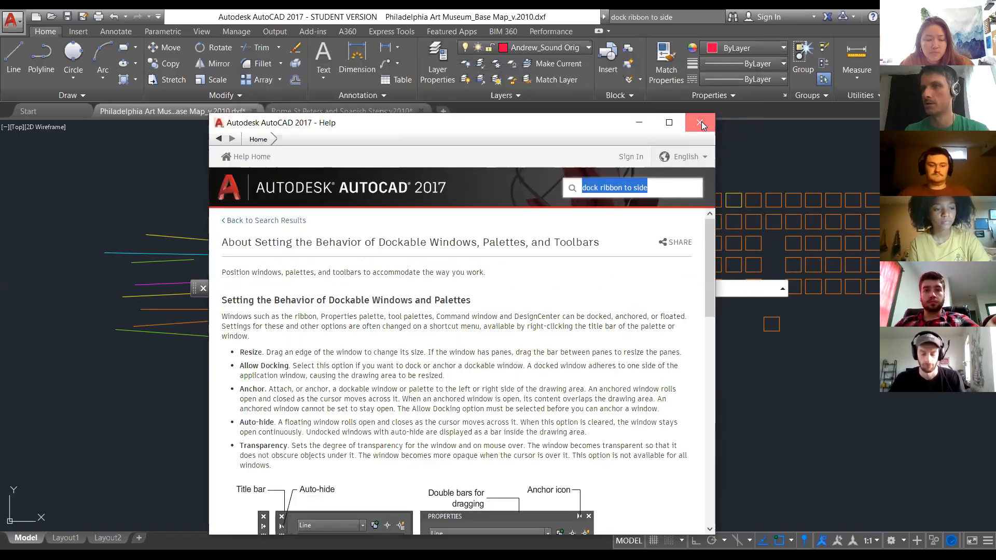
pyautogui.click(701, 122)
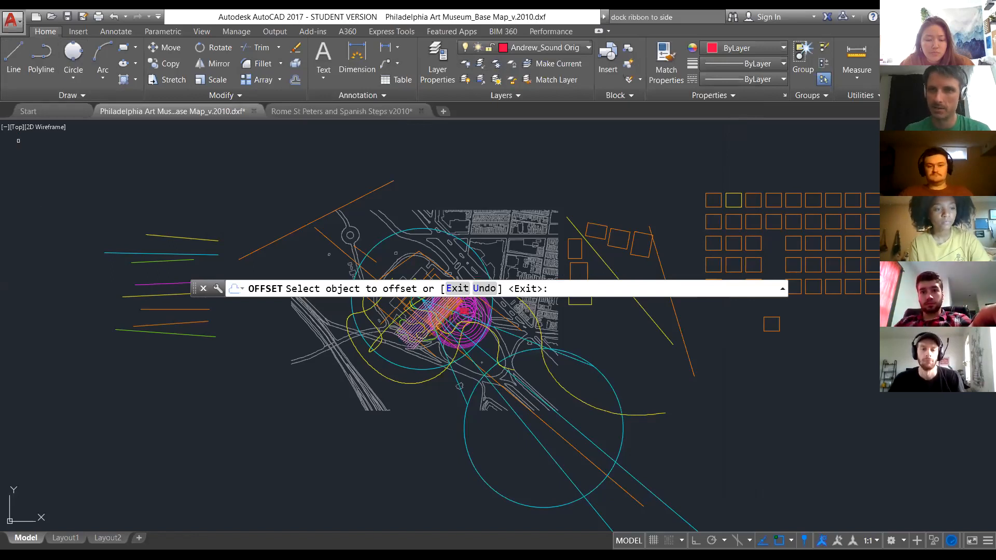
# Cycle the ribbon through its minimized display states and restore it to full size.
pyautogui.click(602, 32)
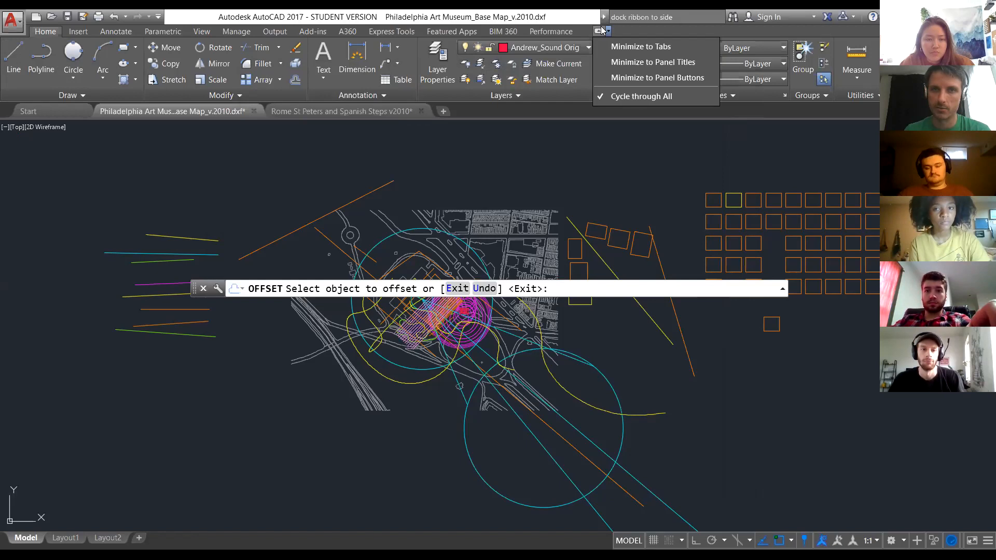
pyautogui.click(649, 36)
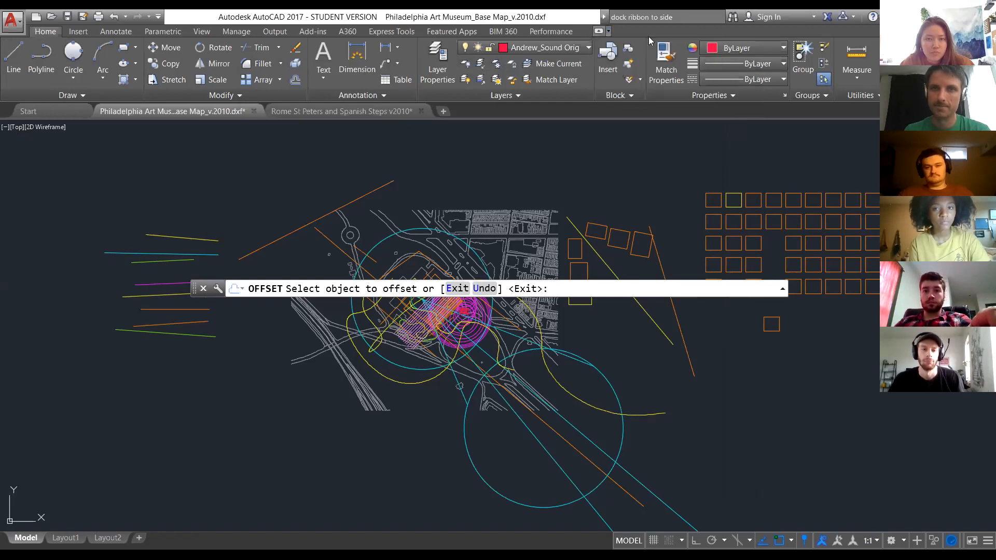
pyautogui.doubleClick(649, 37)
pyautogui.doubleClick(649, 36)
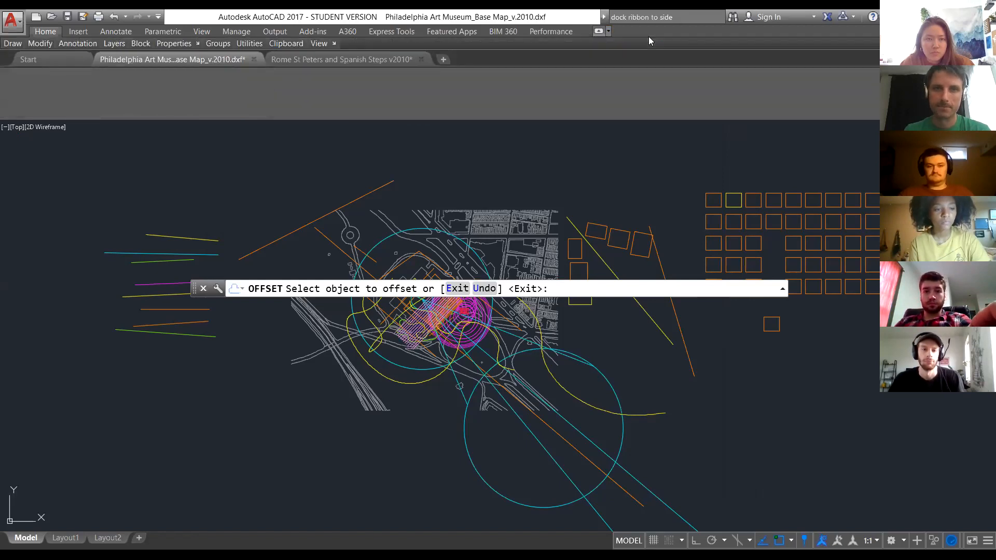
pyautogui.doubleClick(648, 36)
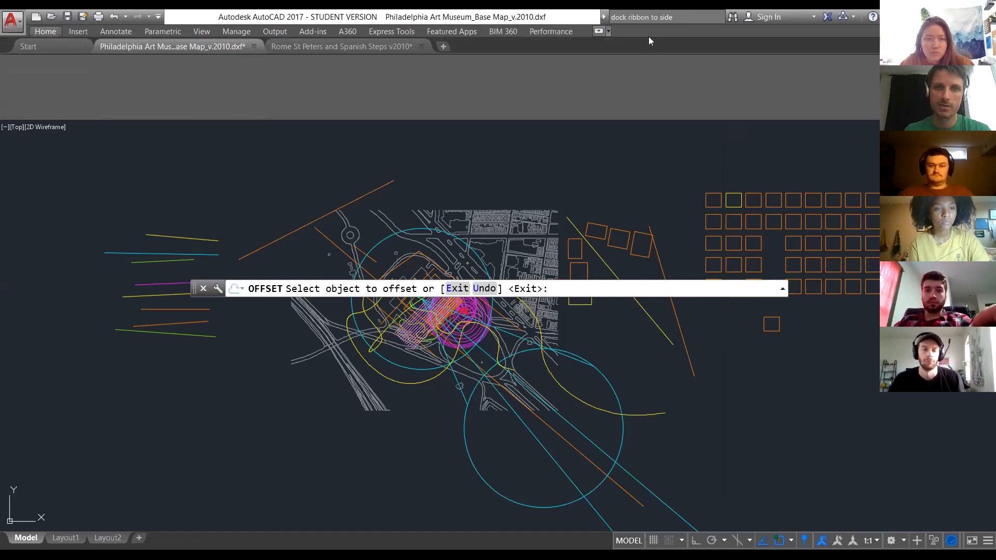
pyautogui.doubleClick(649, 36)
pyautogui.doubleClick(649, 36)
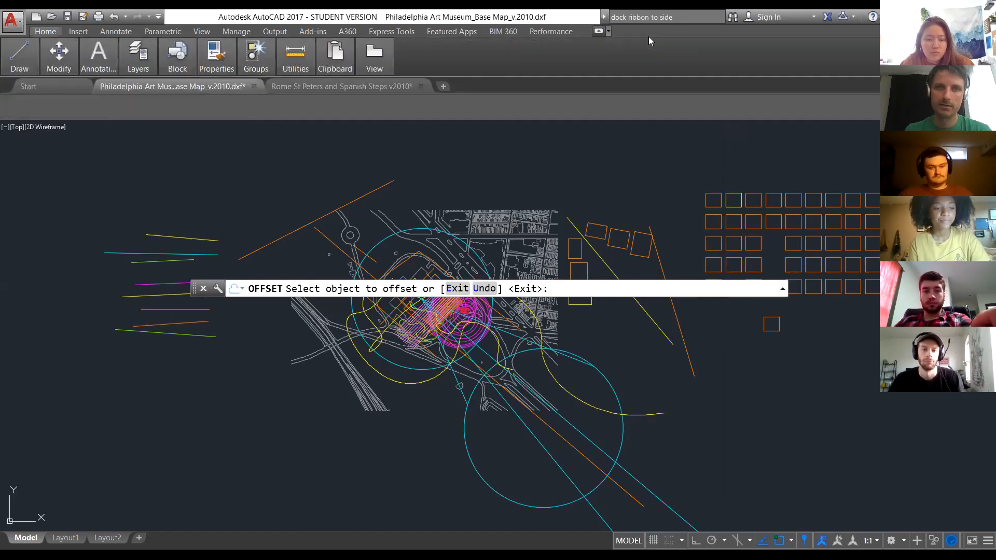
pyautogui.doubleClick(649, 37)
pyautogui.doubleClick(649, 37)
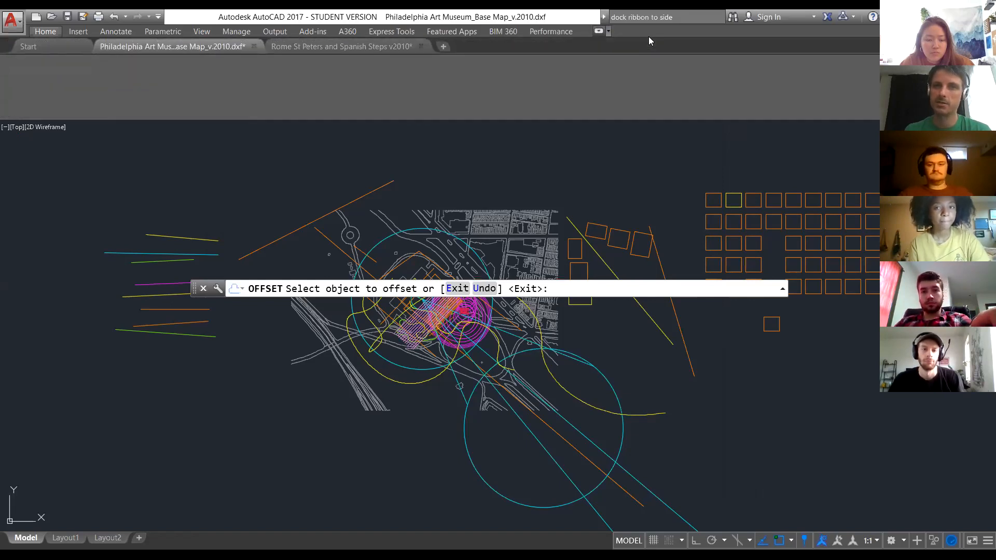
pyautogui.doubleClick(649, 36)
pyautogui.click(609, 31)
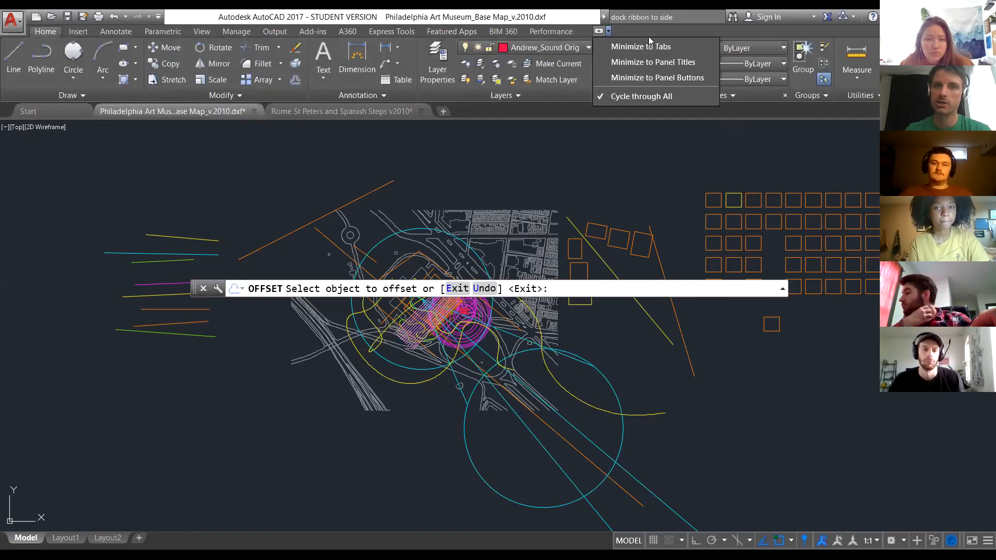
pyautogui.click(609, 32)
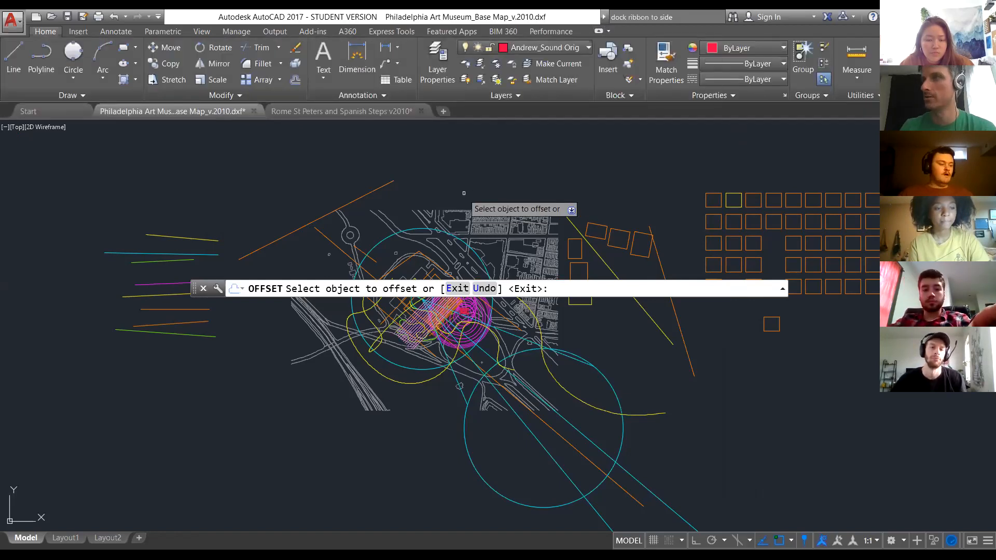
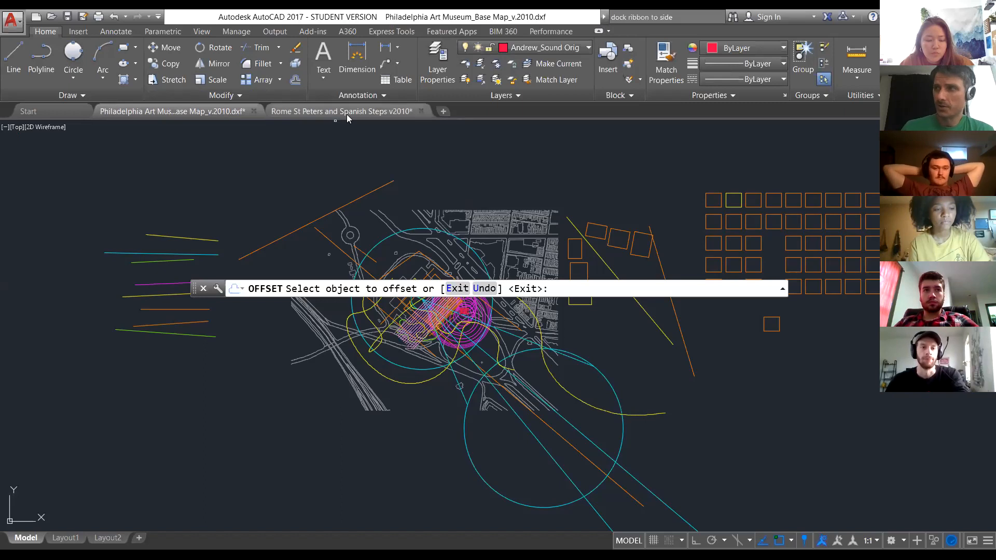
# Preview the Rome St Peters and Spanish Steps drawing's layouts and end the active Offset command.
pyautogui.moveTo(347, 114)
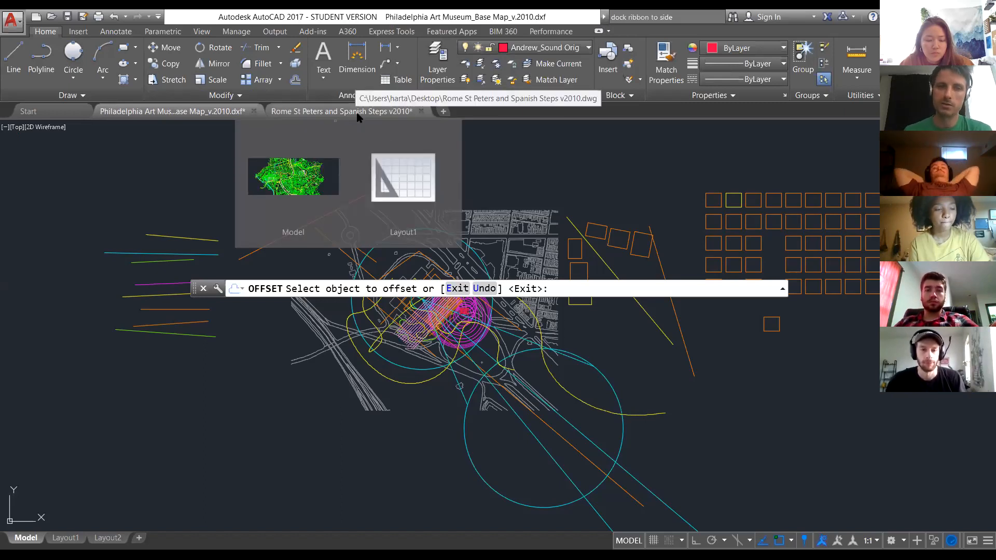
pyautogui.press('Escape')
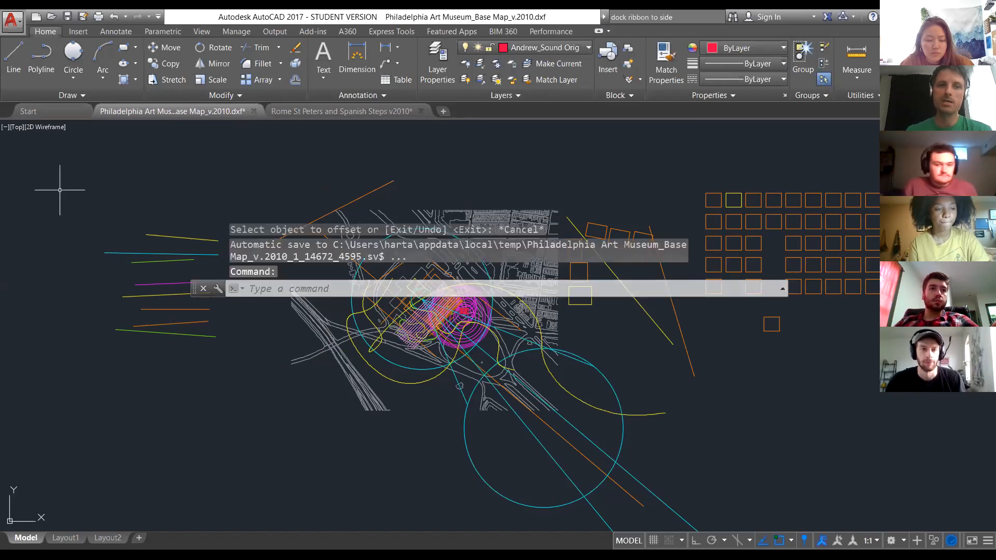
pyautogui.press('Escape')
pyautogui.press('Escape')
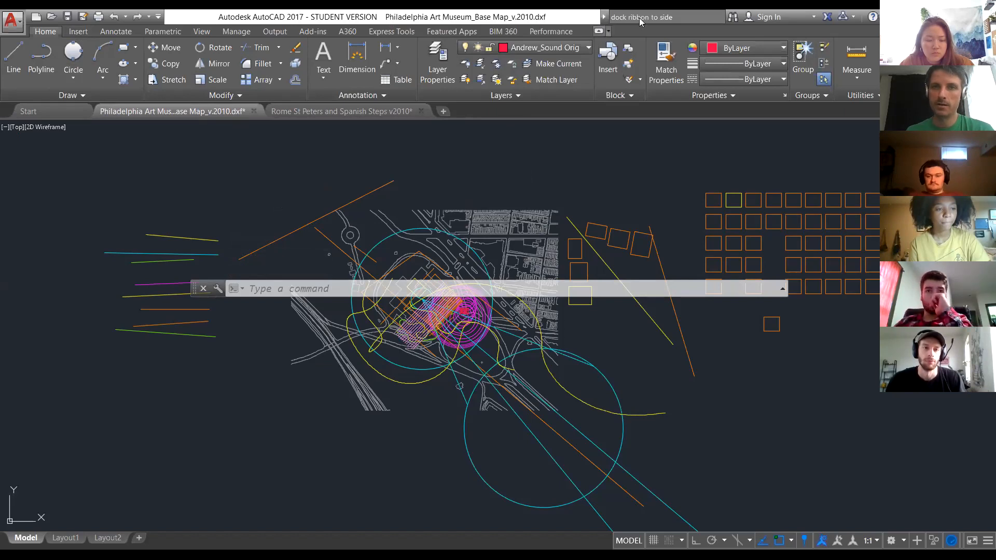
pyautogui.click(609, 32)
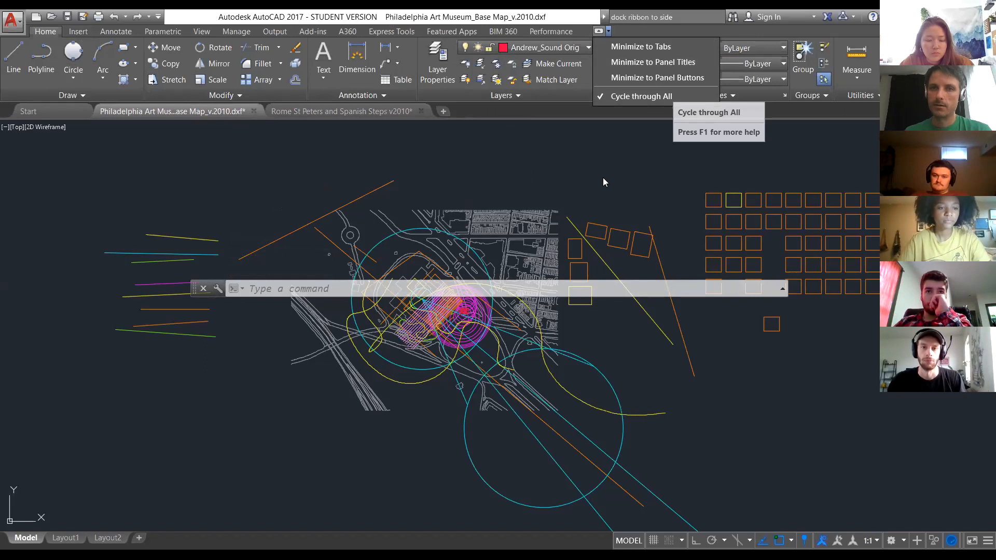
pyautogui.click(563, 173)
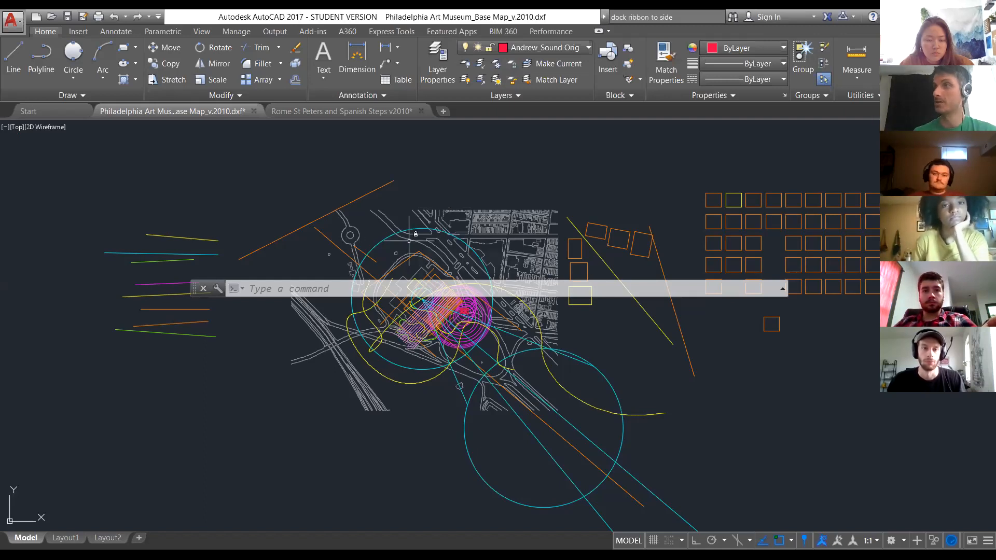
pyautogui.moveTo(410, 241)
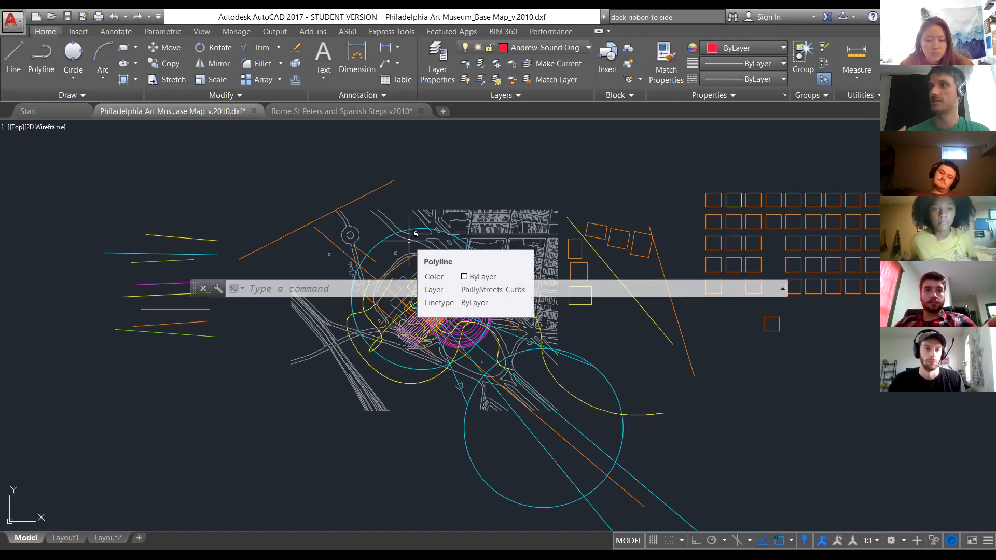
# Cancel any active command and move the floating command line to the upper edge of the drawing area.
pyautogui.press('Escape')
pyautogui.press('Escape')
pyautogui.press('Escape')
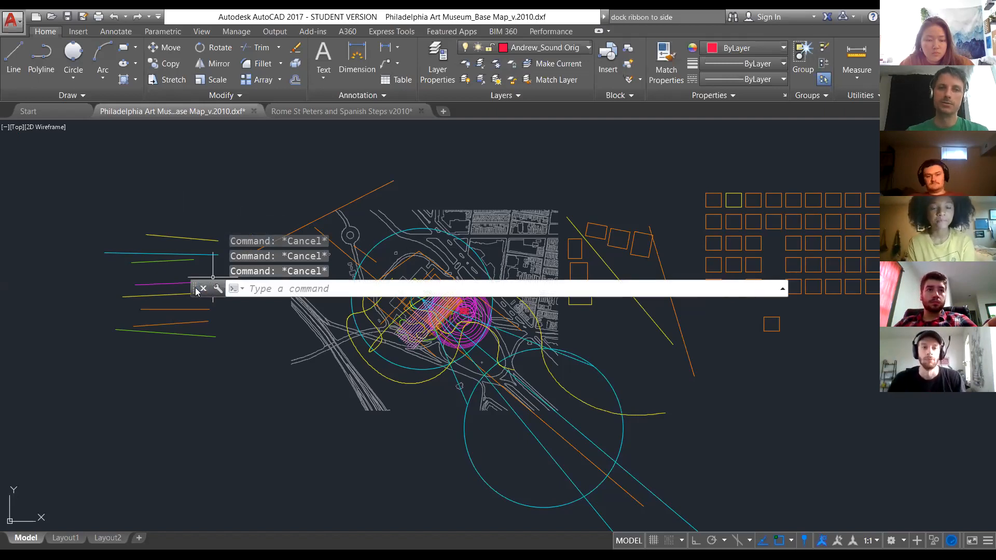
pyautogui.moveTo(196, 292); pyautogui.dragTo(223, 132)
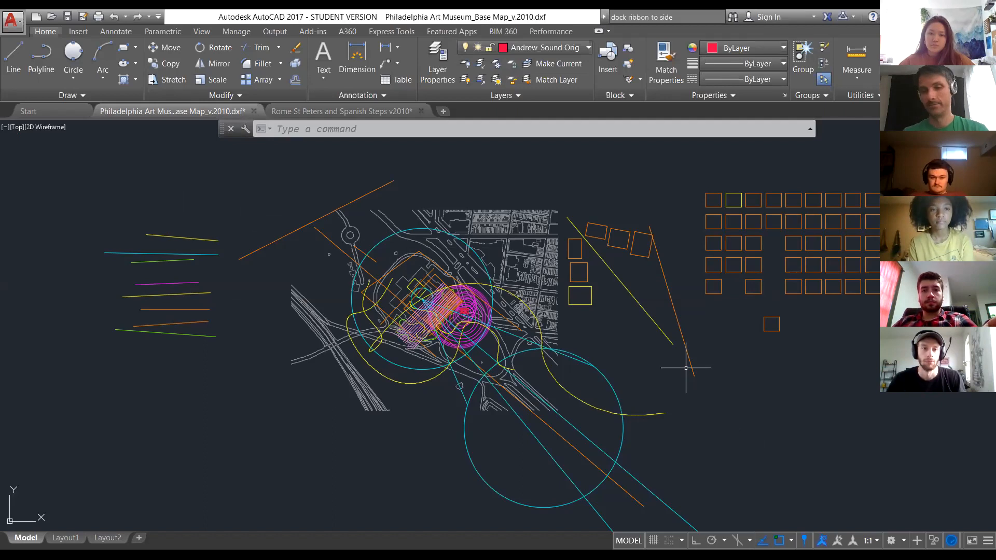
# Undo the session's drawing, editing and layer operations one after another, past the bare base map to the drawing's earlier state.
pyautogui.hotkey('ctrl', 'z')
pyautogui.hotkey('ctrl', 'z')
pyautogui.hotkey('ctrl', 'z')
pyautogui.hotkey('ctrl', 'z')
pyautogui.hotkey('ctrl', 'z')
pyautogui.hotkey('ctrl', 'z')
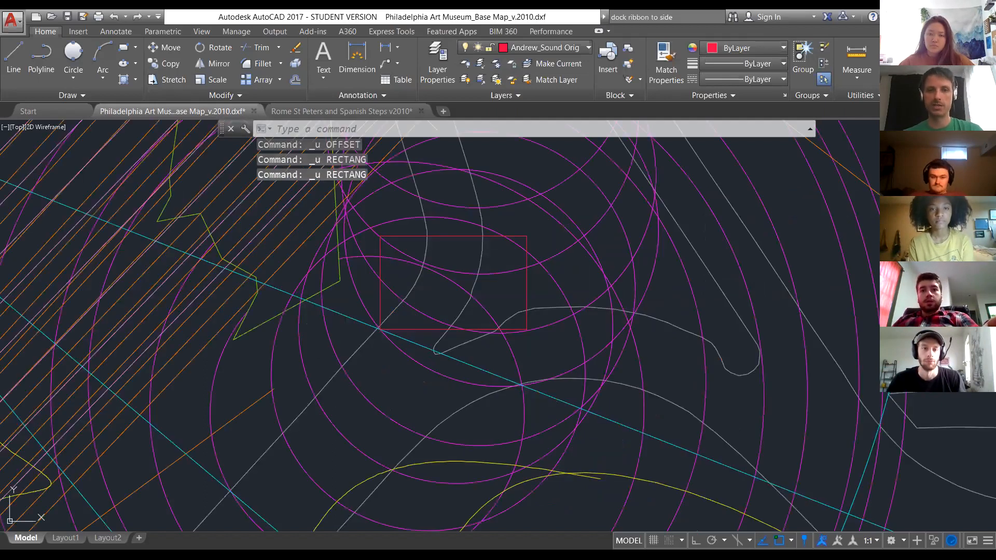
pyautogui.hotkey('ctrl', 'z')
pyautogui.hotkey('ctrl', 'z')
pyautogui.hotkey('ctrl', 'z')
pyautogui.hotkey('ctrl', 'z')
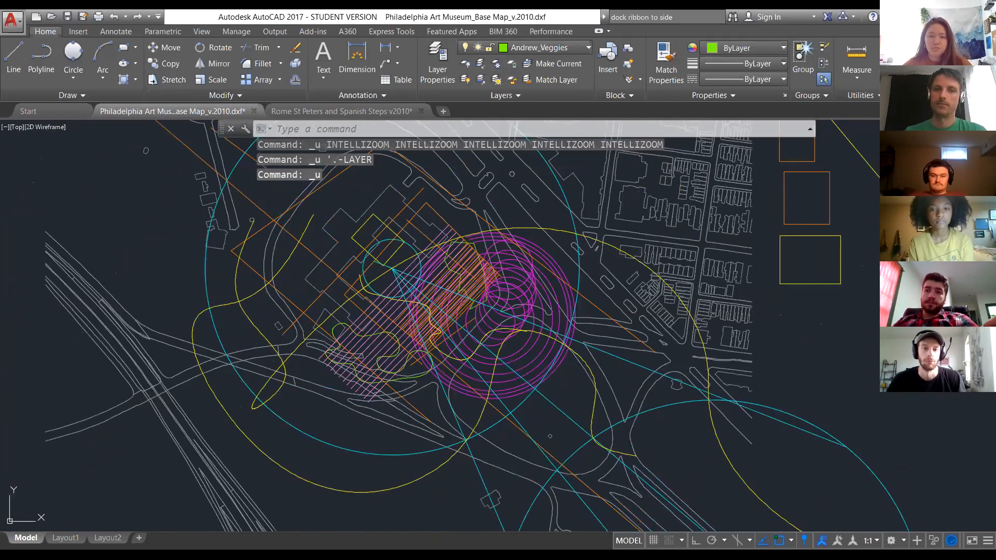
pyautogui.hotkey('ctrl', 'z')
pyautogui.hotkey('ctrl', 'z')
pyautogui.hotkey('ctrl', 'z')
pyautogui.hotkey('ctrl', 'z')
pyautogui.hotkey('ctrl', 'z')
pyautogui.hotkey('ctrl', 'z')
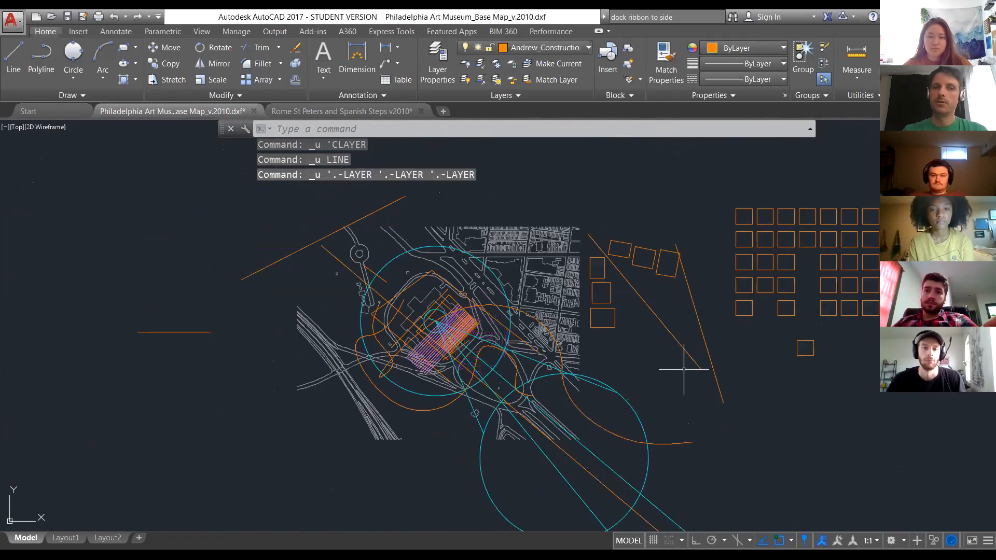
pyautogui.hotkey('ctrl', 'z')
pyautogui.hotkey('ctrl', 'z')
pyautogui.hotkey('ctrl', 'z')
pyautogui.hotkey('ctrl', 'z')
pyautogui.hotkey('ctrl', 'z')
pyautogui.hotkey('ctrl', 'z')
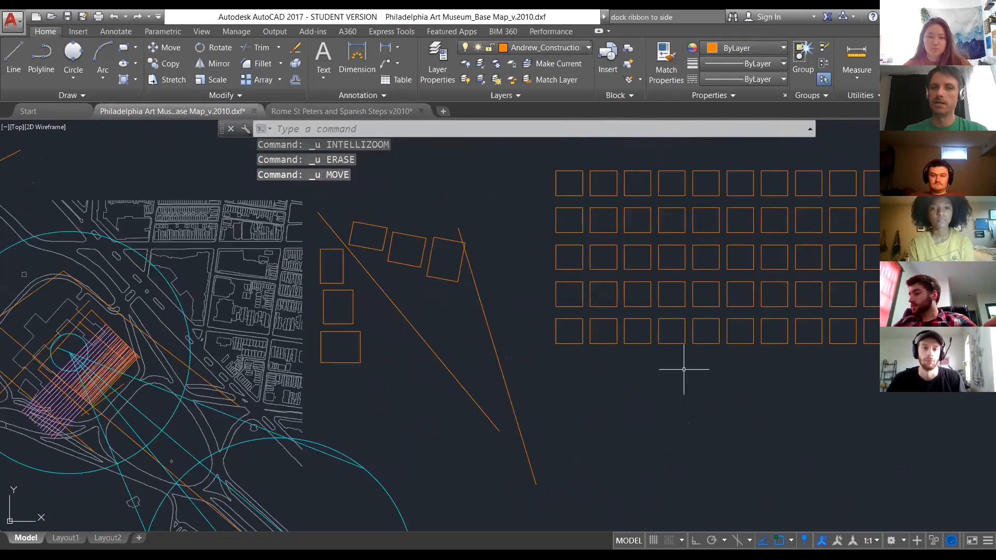
pyautogui.hotkey('ctrl', 'z')
pyautogui.hotkey('ctrl', 'z')
pyautogui.hotkey('ctrl', 'z')
pyautogui.hotkey('ctrl', 'z')
pyautogui.hotkey('ctrl', 'z')
pyautogui.hotkey('ctrl', 'z')
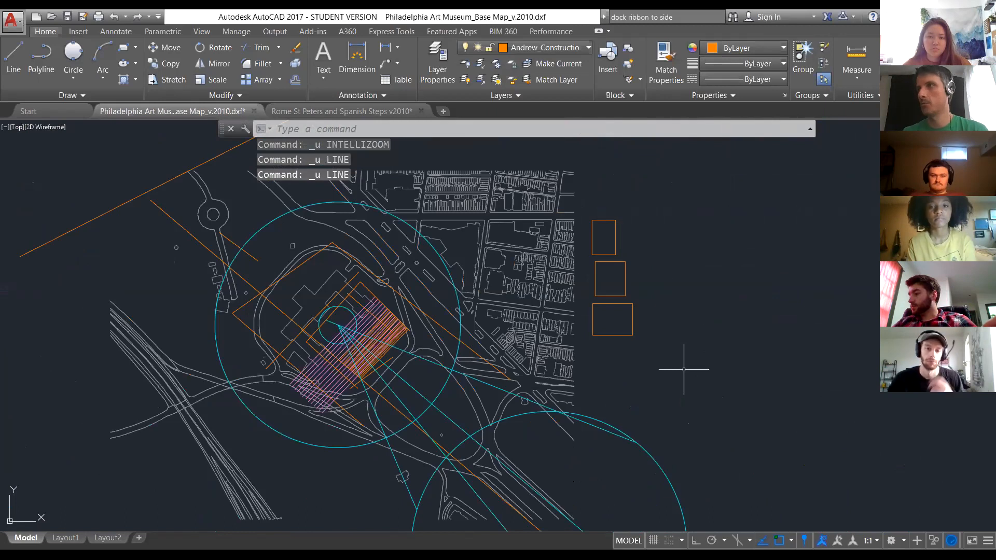
pyautogui.hotkey('ctrl', 'z')
pyautogui.hotkey('ctrl', 'z')
pyautogui.hotkey('ctrl', 'z')
pyautogui.hotkey('ctrl', 'z')
pyautogui.hotkey('ctrl', 'z')
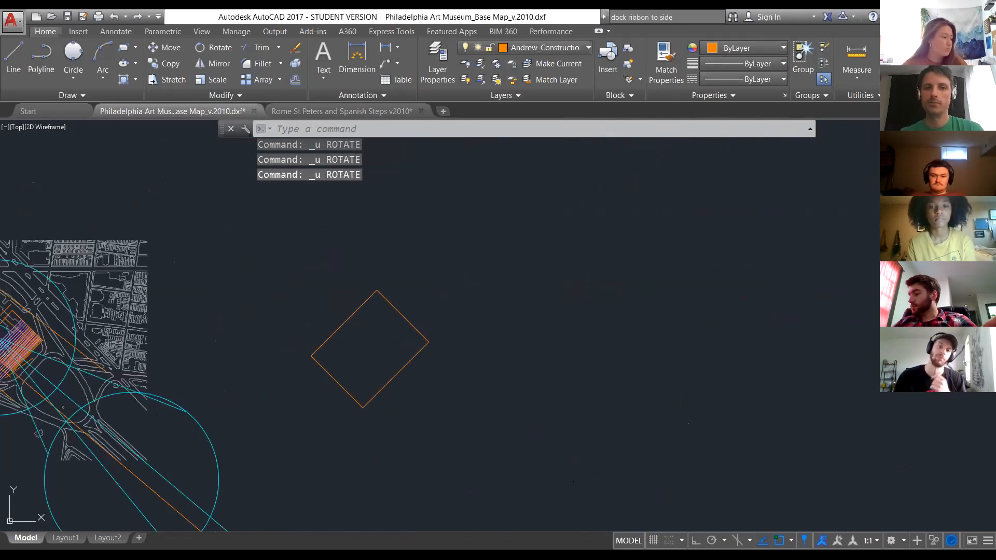
pyautogui.hotkey('ctrl', 'z')
pyautogui.hotkey('ctrl', 'z')
pyautogui.hotkey('ctrl', 'z')
pyautogui.hotkey('ctrl', 'z')
pyautogui.hotkey('ctrl', 'z')
pyautogui.hotkey('ctrl', 'z')
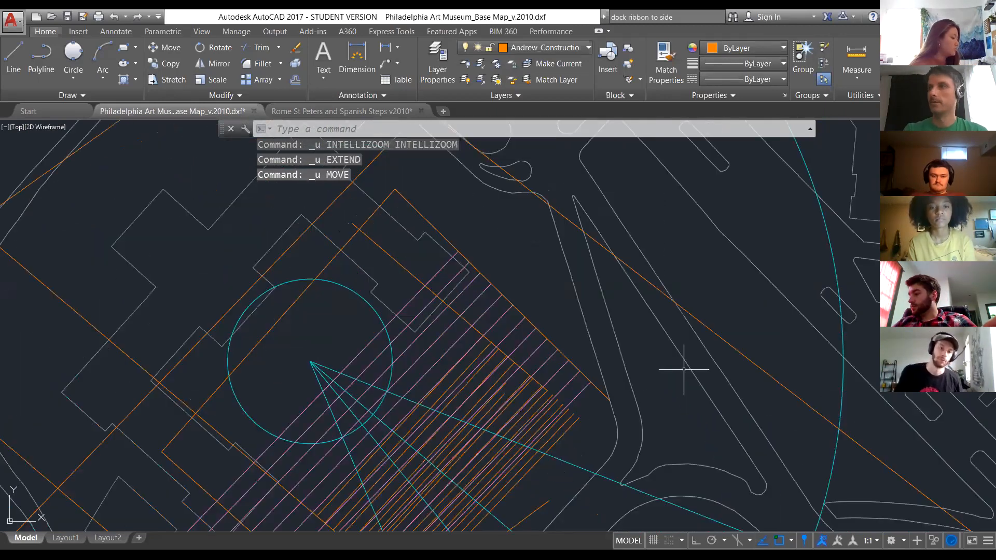
pyautogui.hotkey('ctrl', 'z')
pyautogui.hotkey('ctrl', 'z')
pyautogui.hotkey('ctrl', 'z')
pyautogui.hotkey('ctrl', 'z')
pyautogui.hotkey('ctrl', 'z')
pyautogui.hotkey('ctrl', 'z')
pyautogui.hotkey('ctrl', 'z')
pyautogui.hotkey('ctrl', 'z')
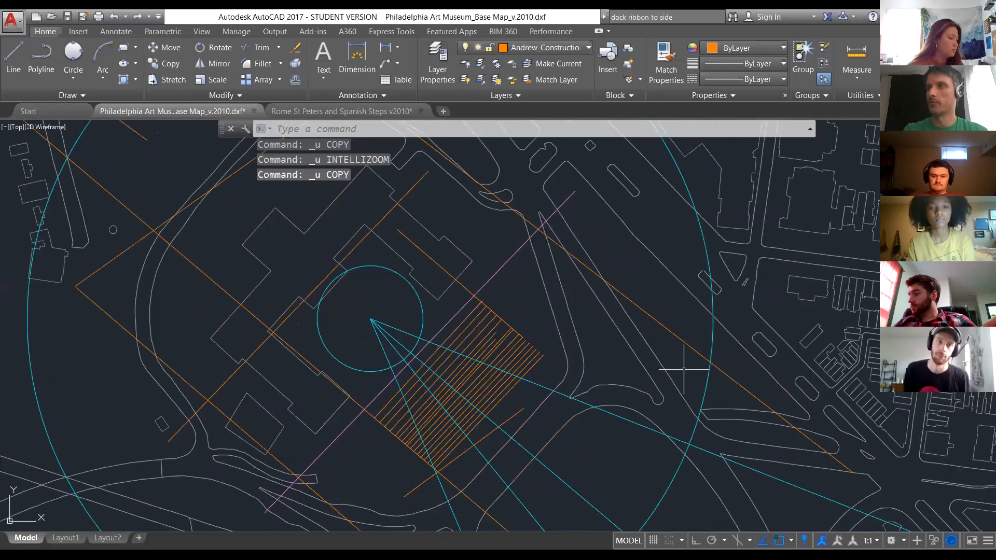
pyautogui.hotkey('ctrl', 'z')
pyautogui.hotkey('ctrl', 'z')
pyautogui.hotkey('ctrl', 'z')
pyautogui.hotkey('ctrl', 'z')
pyautogui.hotkey('ctrl', 'z')
pyautogui.hotkey('ctrl', 'z')
pyautogui.hotkey('ctrl', 'z')
pyautogui.hotkey('ctrl', 'z')
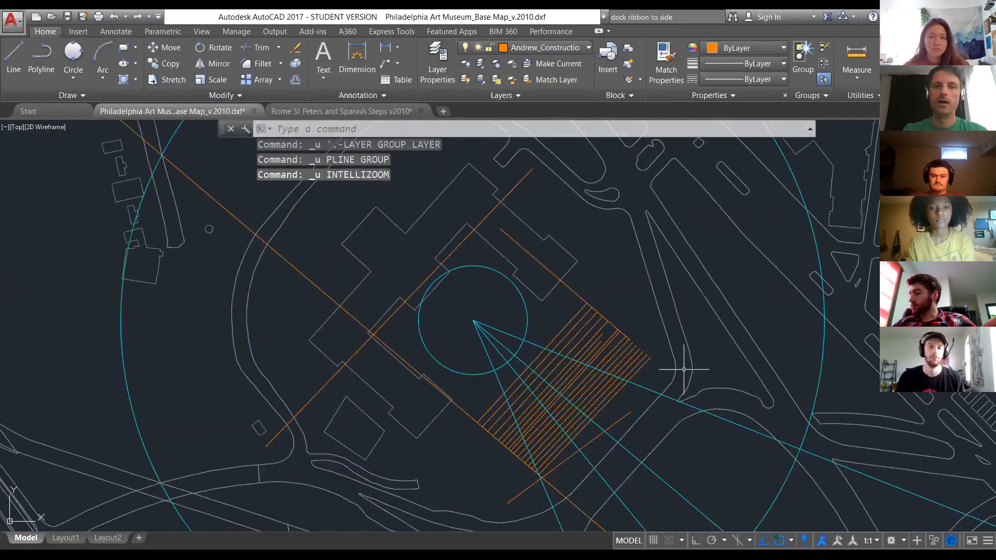
pyautogui.hotkey('ctrl', 'z')
pyautogui.hotkey('ctrl', 'z')
pyautogui.hotkey('ctrl', 'z')
pyautogui.hotkey('ctrl', 'z')
pyautogui.hotkey('ctrl', 'z')
pyautogui.hotkey('ctrl', 'z')
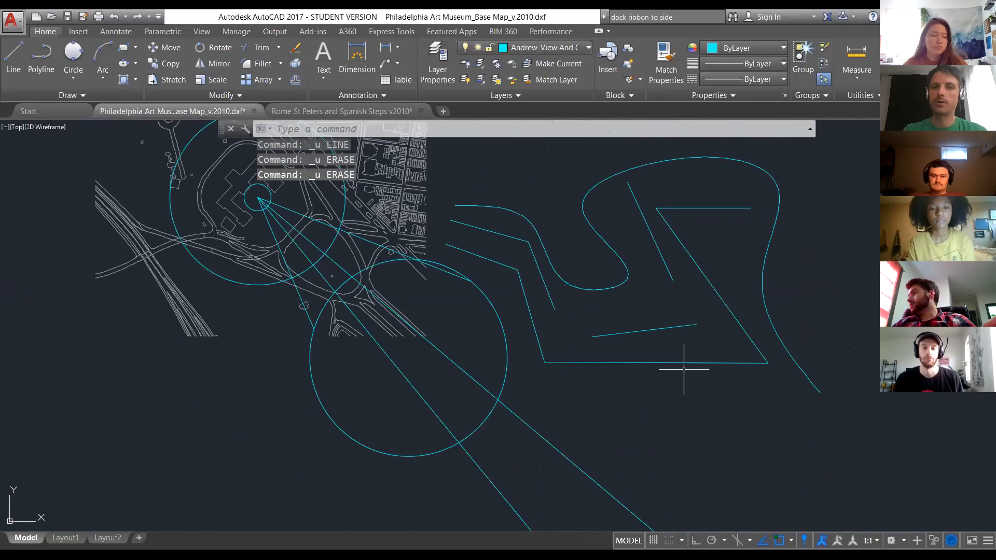
pyautogui.hotkey('ctrl', 'z')
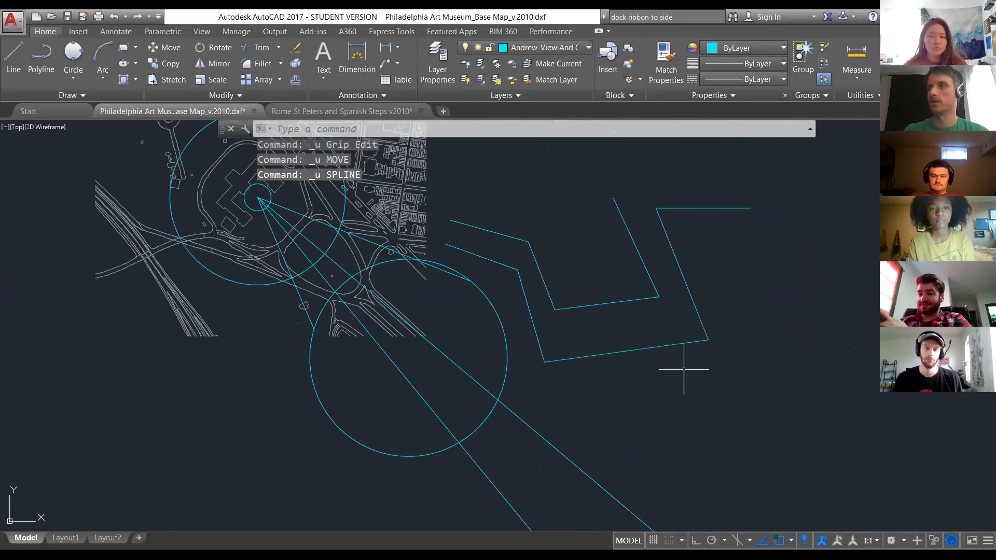
pyautogui.hotkey('ctrl', 'z')
pyautogui.hotkey('ctrl', 'z')
pyautogui.hotkey('ctrl', 'z')
pyautogui.hotkey('ctrl', 'z')
pyautogui.hotkey('ctrl', 'z')
pyautogui.hotkey('ctrl', 'z')
pyautogui.hotkey('ctrl', 'z')
pyautogui.hotkey('ctrl', 'z')
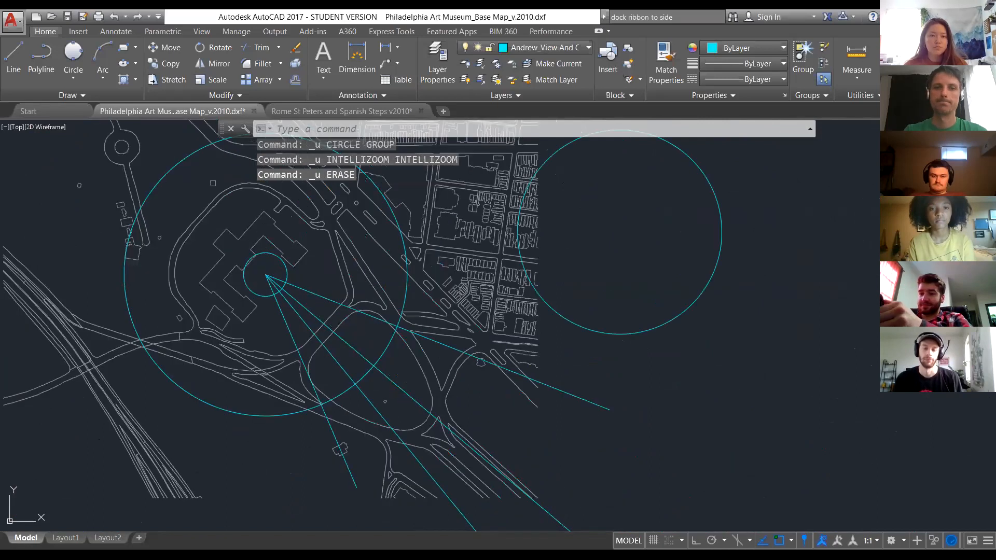
pyautogui.hotkey('ctrl', 'z')
pyautogui.hotkey('ctrl', 'z')
pyautogui.hotkey('ctrl', 'z')
pyautogui.hotkey('ctrl', 'z')
pyautogui.hotkey('ctrl', 'z')
pyautogui.hotkey('ctrl', 'z')
pyautogui.hotkey('ctrl', 'z')
pyautogui.hotkey('ctrl', 'z')
pyautogui.hotkey('ctrl', 'z')
pyautogui.hotkey('ctrl', 'z')
pyautogui.hotkey('ctrl', 'z')
pyautogui.hotkey('ctrl', 'z')
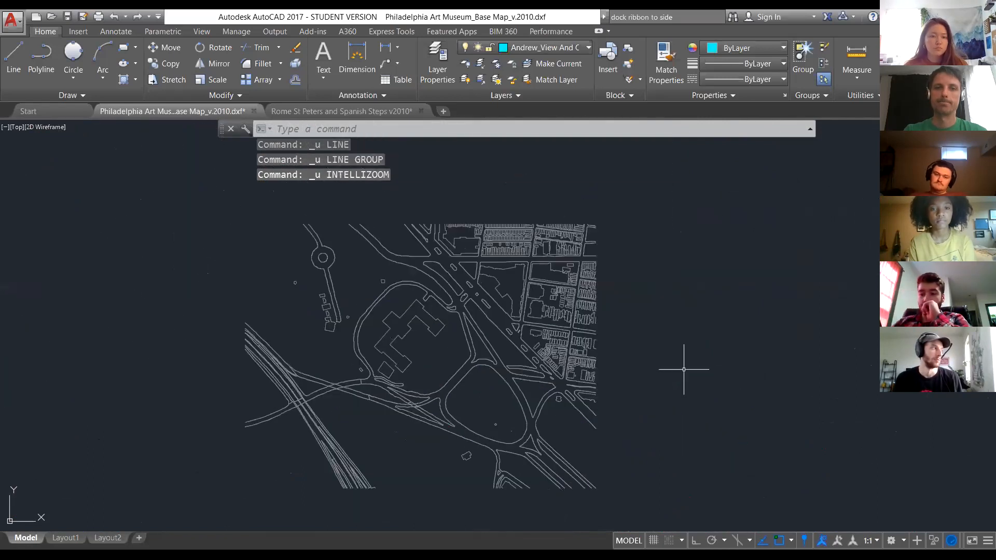
pyautogui.hotkey('ctrl', 'z')
pyautogui.hotkey('ctrl', 'z')
pyautogui.hotkey('ctrl', 'z')
pyautogui.hotkey('ctrl', 'z')
pyautogui.hotkey('ctrl', 'z')
pyautogui.hotkey('ctrl', 'z')
pyautogui.hotkey('ctrl', 'z')
pyautogui.hotkey('ctrl', 'z')
pyautogui.hotkey('ctrl', 'z')
pyautogui.hotkey('ctrl', 'z')
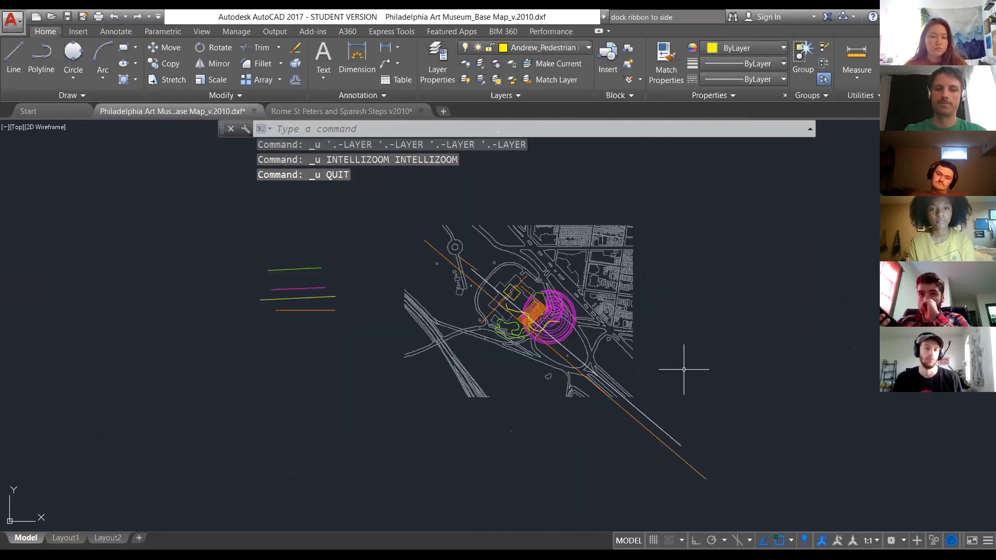
# Redo all the undone operations one after another until the full set of drawn objects is restored.
pyautogui.hotkey('ctrl', 'y')
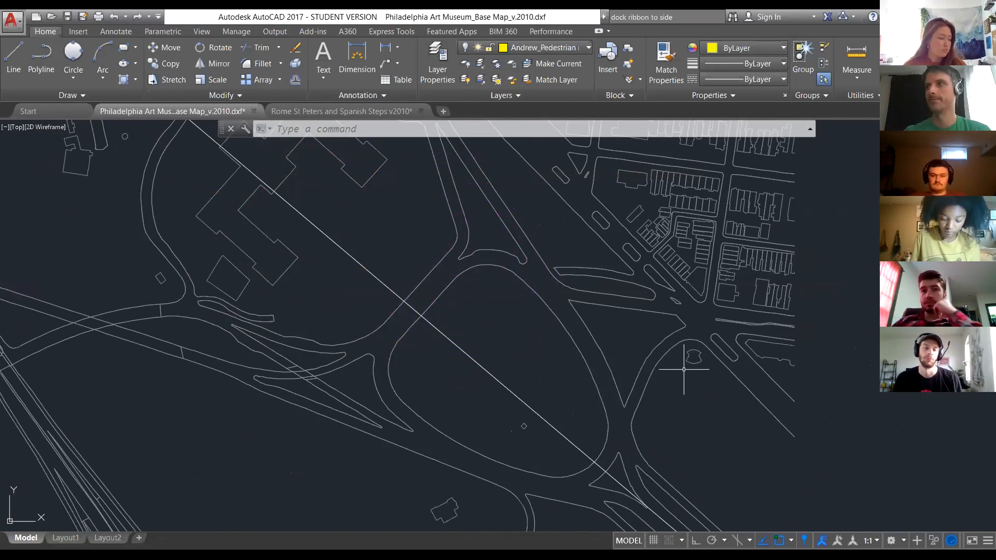
pyautogui.hotkey('ctrl', 'y')
pyautogui.hotkey('ctrl', 'y')
pyautogui.hotkey('ctrl', 'y')
pyautogui.hotkey('ctrl', 'y')
pyautogui.hotkey('ctrl', 'y')
pyautogui.hotkey('ctrl', 'y')
pyautogui.hotkey('ctrl', 'y')
pyautogui.hotkey('ctrl', 'y')
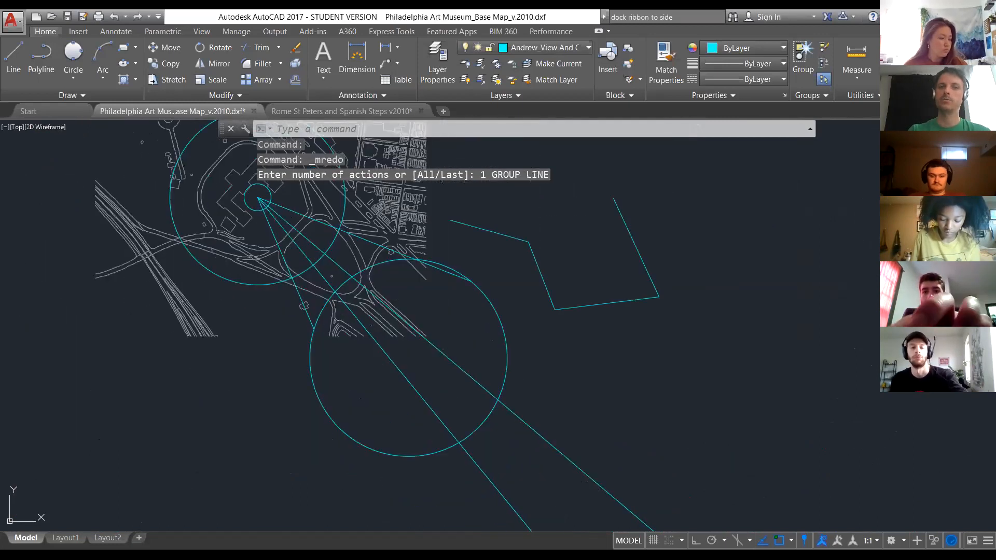
pyautogui.hotkey('ctrl', 'y')
pyautogui.hotkey('ctrl', 'y')
pyautogui.hotkey('ctrl', 'y')
pyautogui.hotkey('ctrl', 'y')
pyautogui.hotkey('ctrl', 'y')
pyautogui.hotkey('ctrl', 'y')
pyautogui.hotkey('ctrl', 'y')
pyautogui.hotkey('ctrl', 'y')
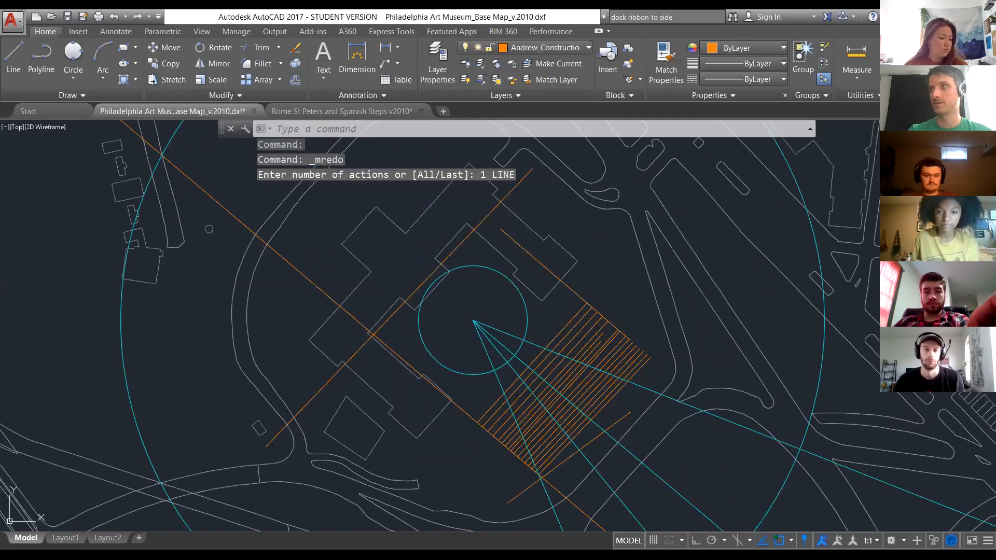
pyautogui.hotkey('ctrl', 'y')
pyautogui.hotkey('ctrl', 'y')
pyautogui.hotkey('ctrl', 'y')
pyautogui.hotkey('ctrl', 'y')
pyautogui.hotkey('ctrl', 'y')
pyautogui.hotkey('ctrl', 'y')
pyautogui.hotkey('ctrl', 'y')
pyautogui.hotkey('ctrl', 'y')
pyautogui.hotkey('ctrl', 'y')
pyautogui.hotkey('ctrl', 'y')
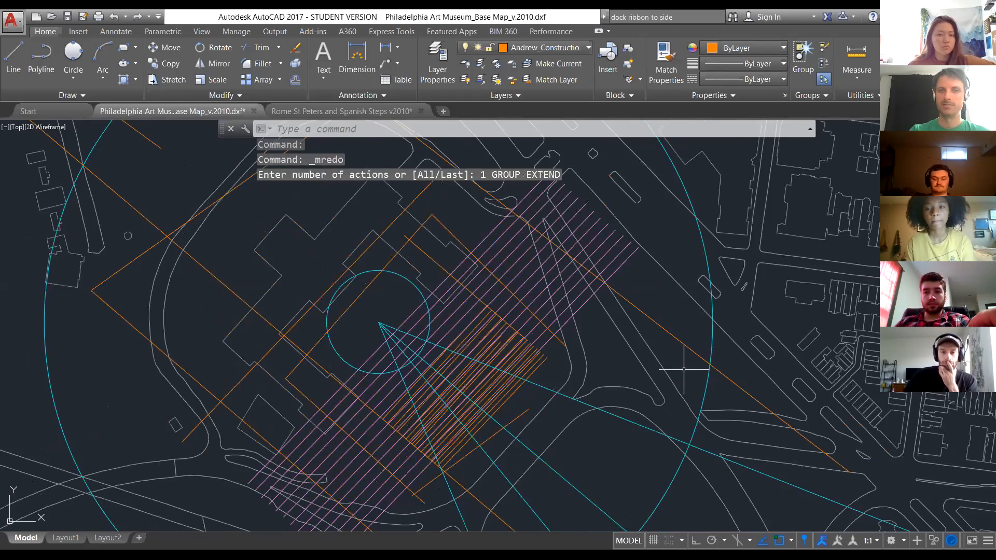
pyautogui.hotkey('ctrl', 'y')
pyautogui.hotkey('ctrl', 'y')
pyautogui.hotkey('ctrl', 'y')
pyautogui.hotkey('ctrl', 'y')
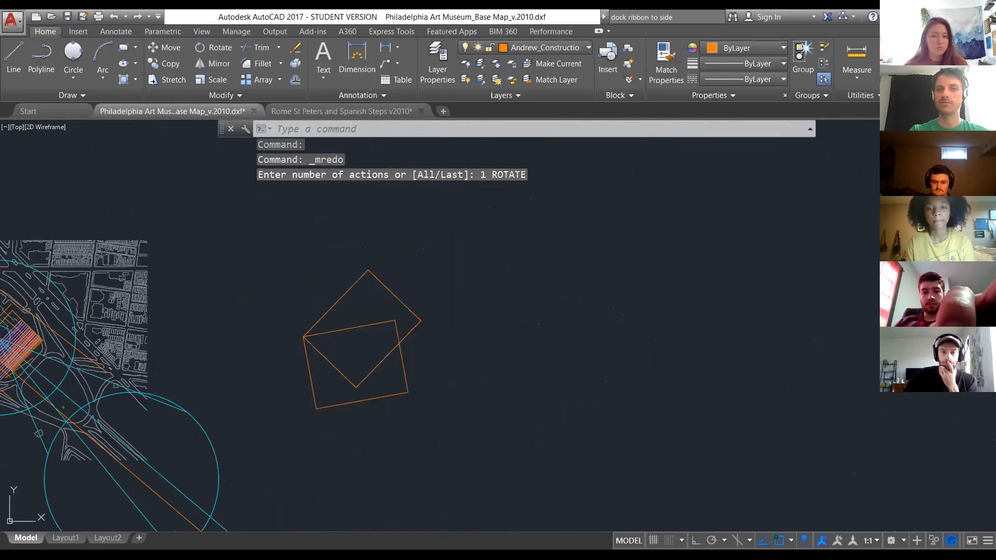
pyautogui.hotkey('ctrl', 'y')
pyautogui.hotkey('ctrl', 'y')
pyautogui.hotkey('ctrl', 'y')
pyautogui.hotkey('ctrl', 'y')
pyautogui.hotkey('ctrl', 'y')
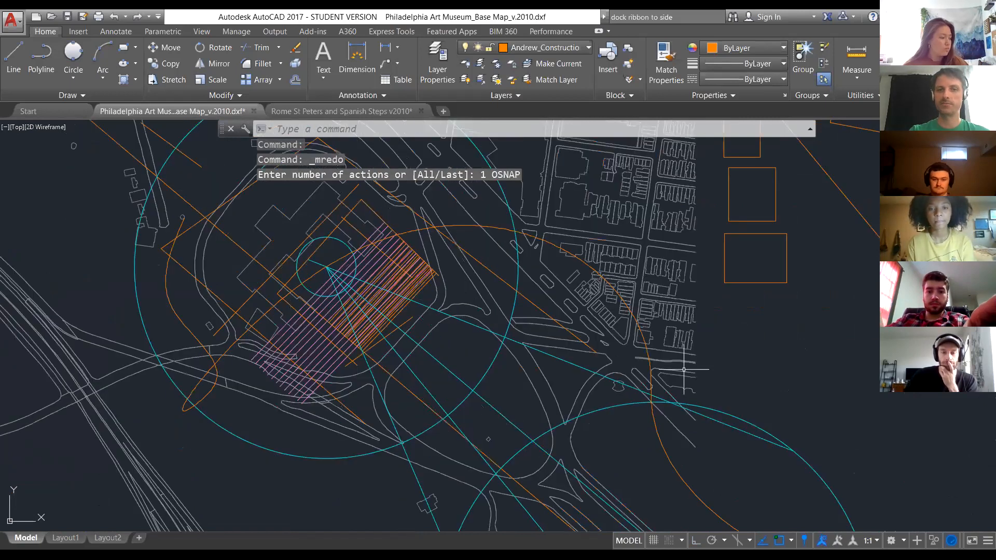
pyautogui.hotkey('ctrl', 'y')
pyautogui.hotkey('ctrl', 'y')
pyautogui.hotkey('ctrl', 'y')
pyautogui.hotkey('ctrl', 'y')
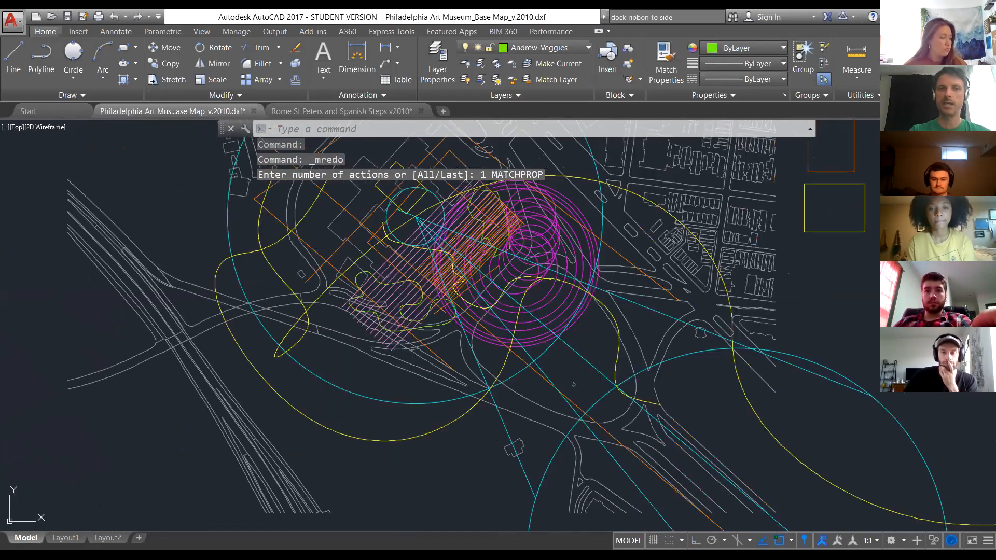
pyautogui.hotkey('ctrl', 'y')
pyautogui.hotkey('ctrl', 'y')
pyautogui.hotkey('ctrl', 'y')
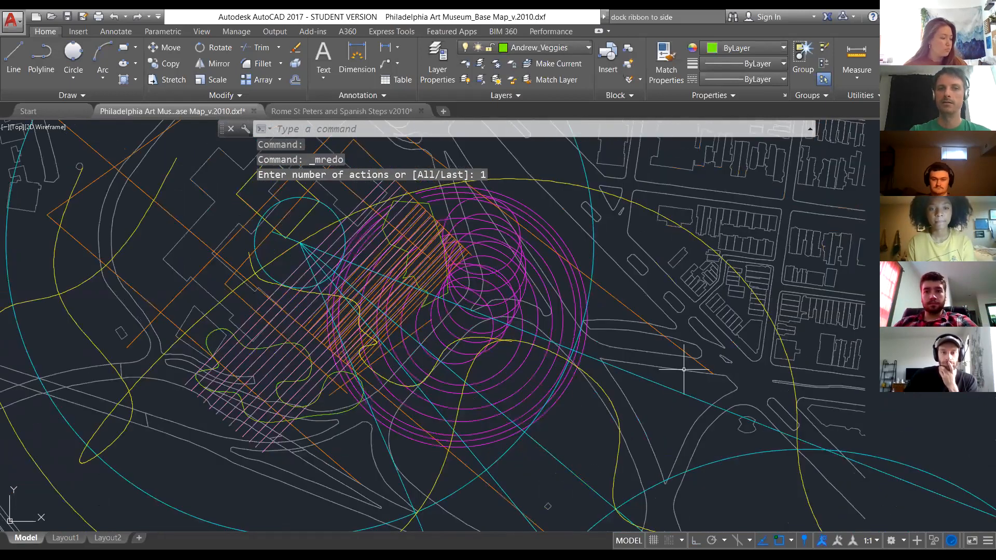
pyautogui.hotkey('ctrl', 'y')
pyautogui.hotkey('ctrl', 'y')
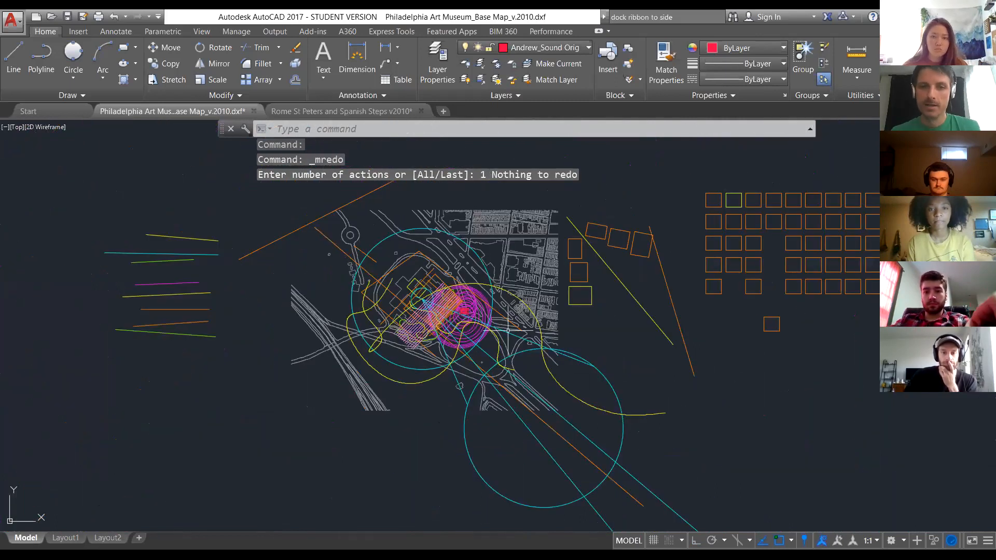
# Zoom out until the drawing is lost from view and bring all objects back with the Zoom command's Extents option.
pyautogui.scroll(-2, 578, 371)
pyautogui.moveTo(659, 372)
pyautogui.mouseDown(button='middle')
pyautogui.moveTo(642, 393)
pyautogui.moveTo(667, 305)
pyautogui.moveTo(340, 311)
pyautogui.moveTo(197, 347)
pyautogui.moveTo(780, 310)
pyautogui.moveTo(575, 314)
pyautogui.moveTo(545, 329)
pyautogui.moveTo(678, 333)
pyautogui.moveTo(627, 335)
pyautogui.mouseUp(button='middle')
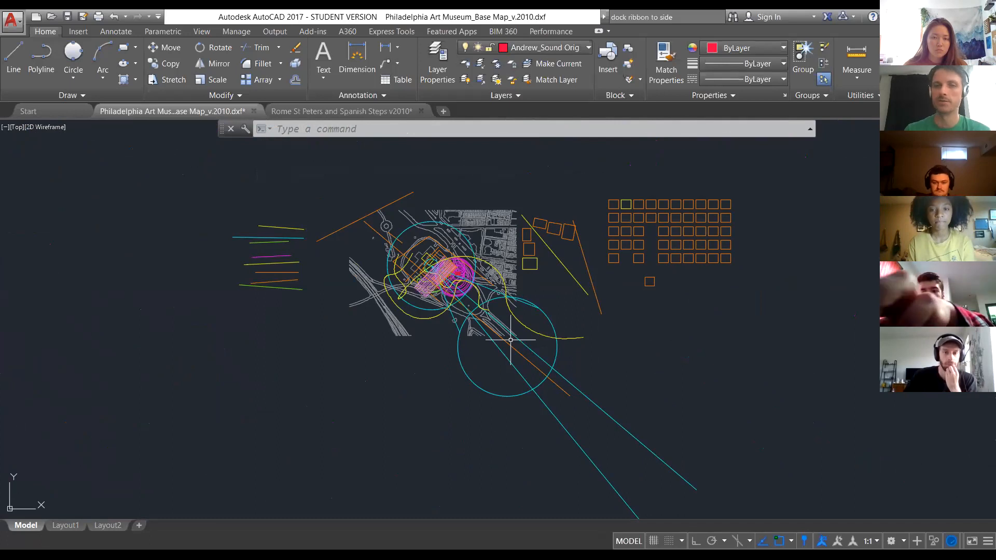
pyautogui.scroll(-10, 492, 307)
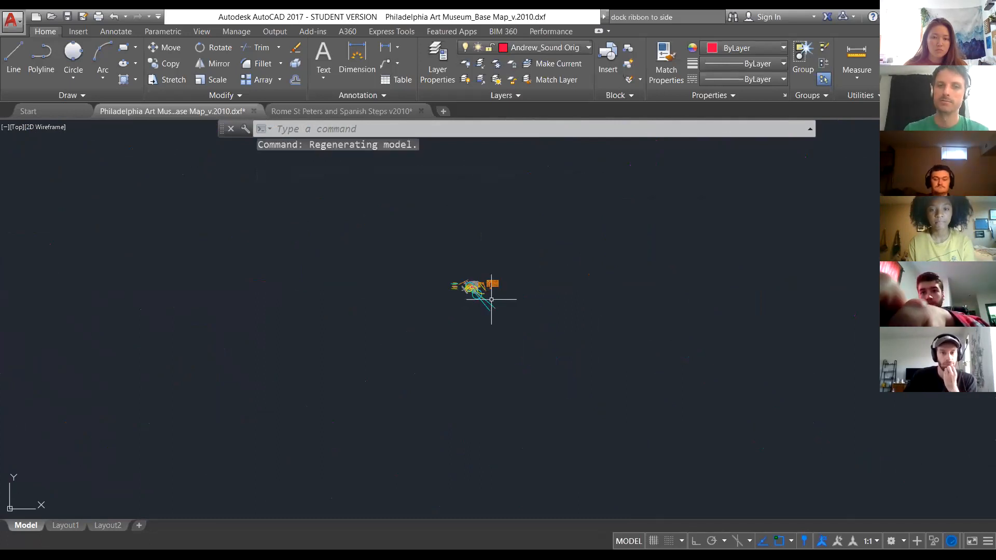
pyautogui.scroll(-5, 466, 306)
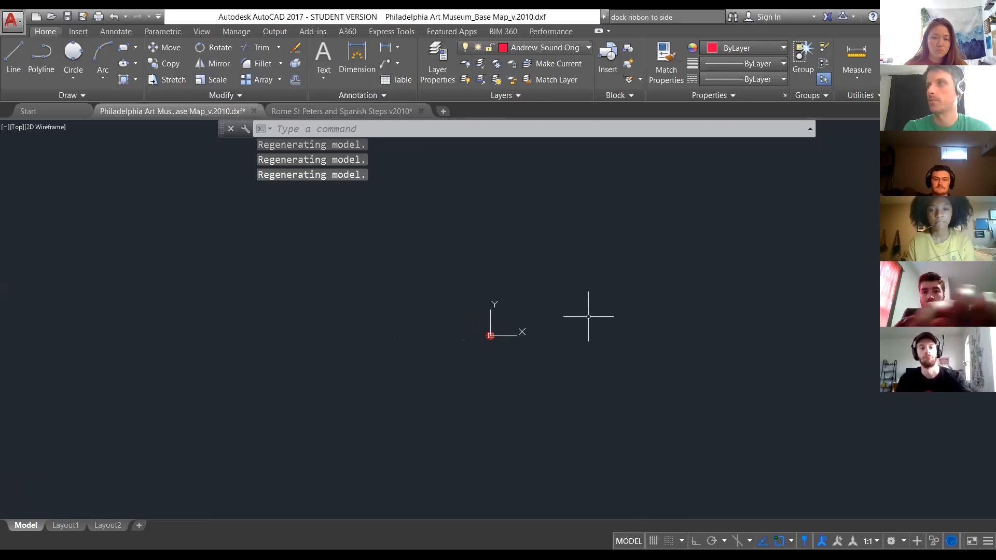
pyautogui.scroll(4, 639, 302)
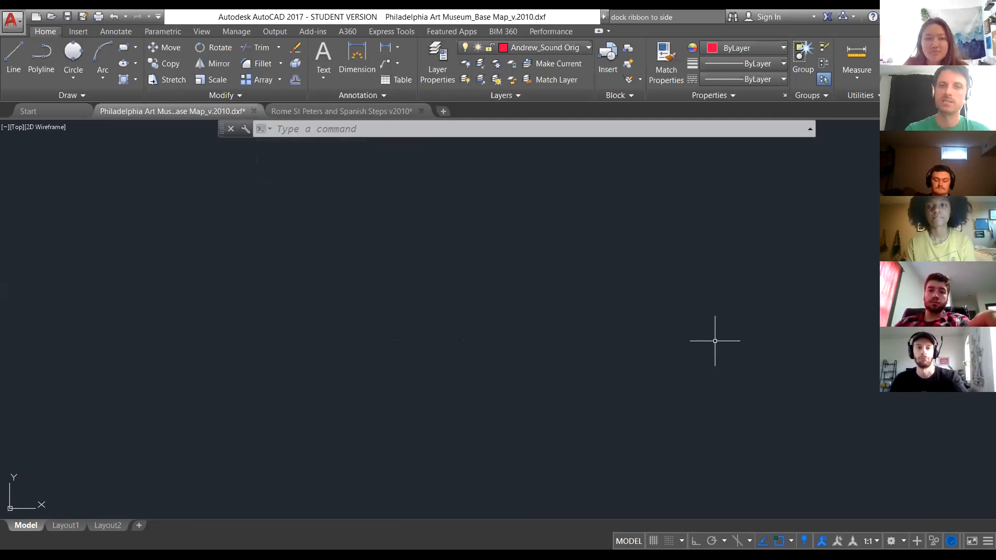
pyautogui.write('z')
pyautogui.press('Return')
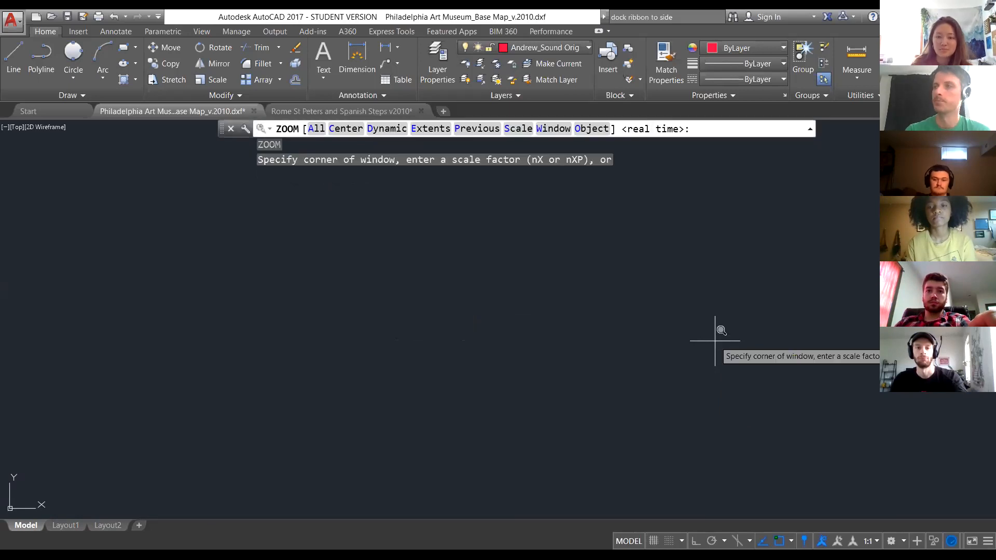
pyautogui.click(433, 129)
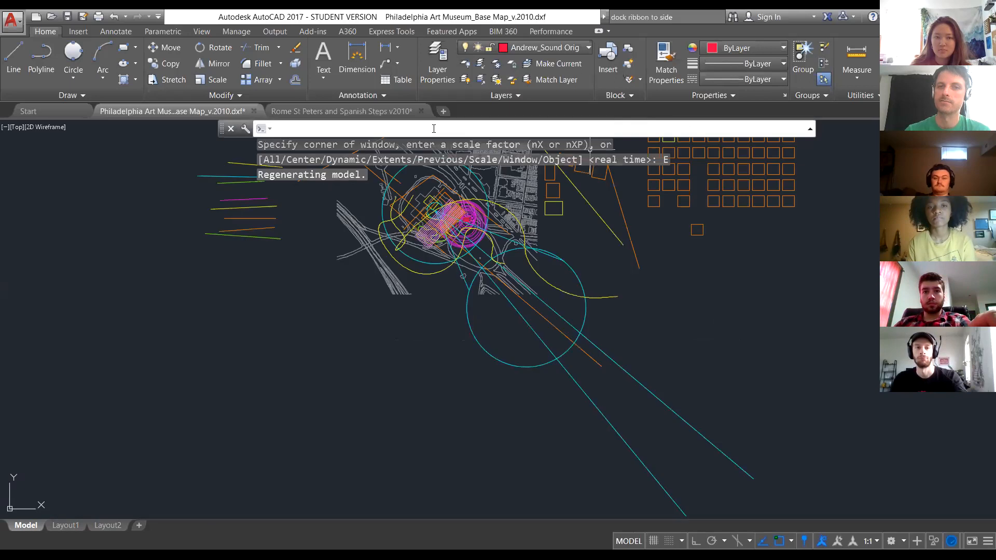
pyautogui.scroll(-5, 452, 366)
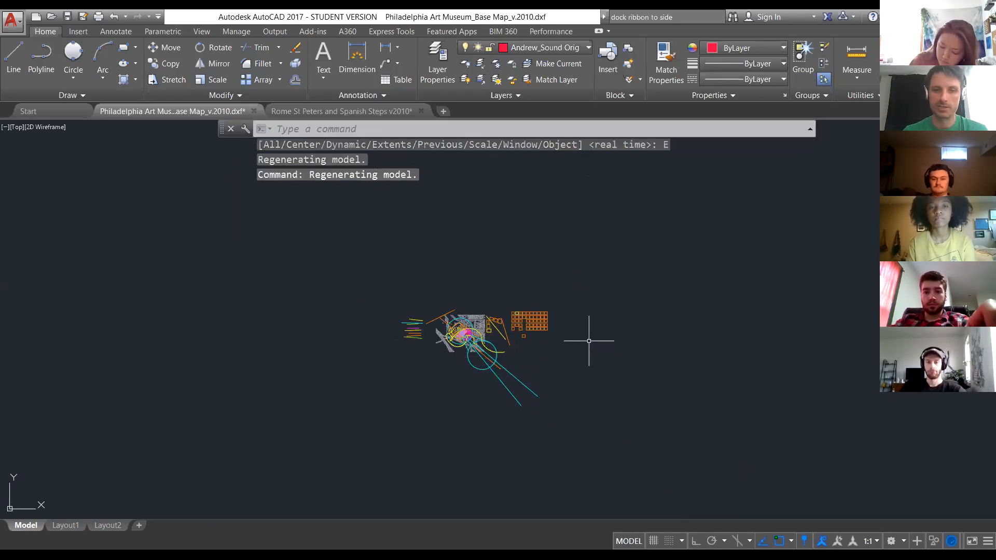
# Draw a circle with a radius of about 119 feet in the empty area to the right of the map.
pyautogui.press('Escape')
pyautogui.write('c')
pyautogui.press('Return')
pyautogui.click(584, 359)
pyautogui.click(602, 373)
pyautogui.press('Escape')
# Move the new red circle far away to the right of the map.
pyautogui.click(630, 346)
pyautogui.click(583, 363)
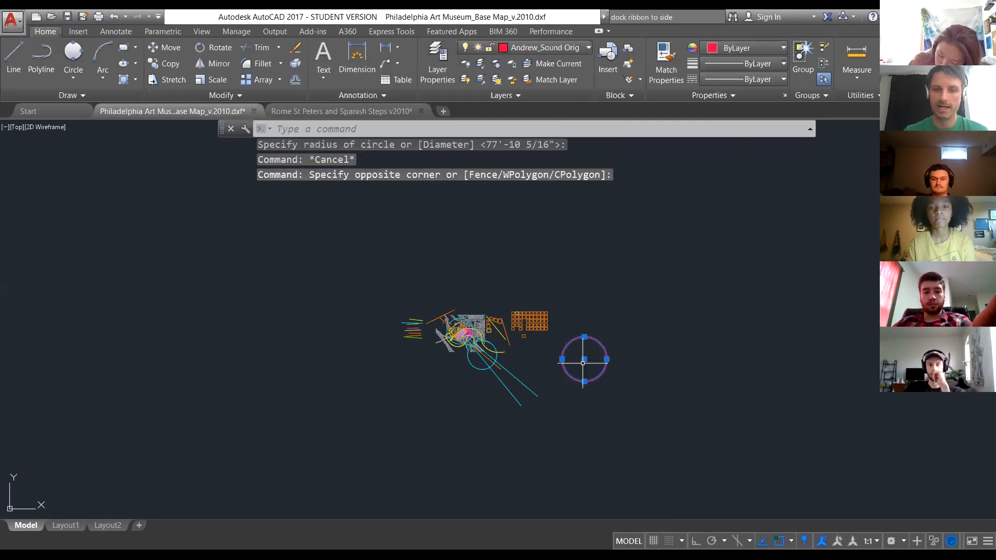
pyautogui.write('m')
pyautogui.press('Return')
pyautogui.click(583, 363)
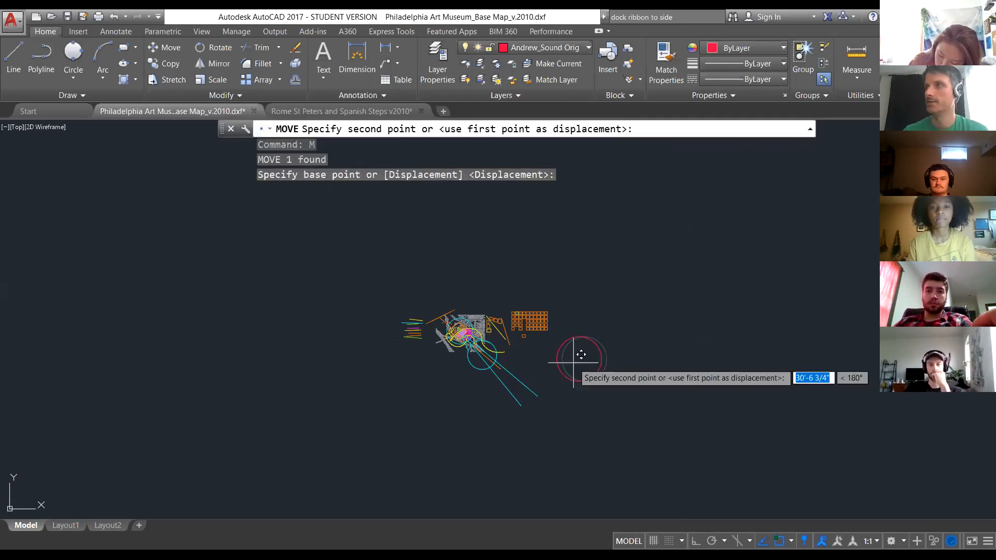
pyautogui.scroll(-5, 582, 355)
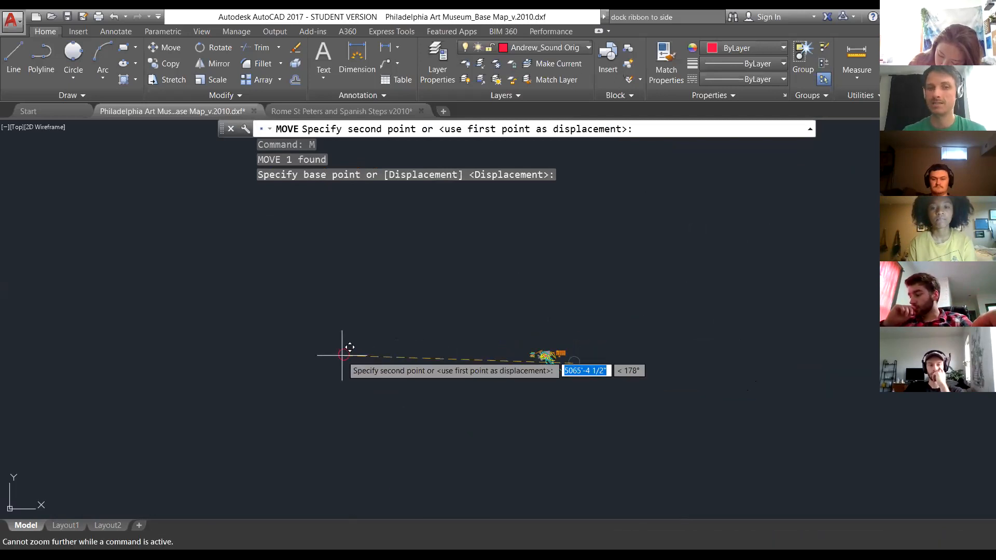
pyautogui.click(933, 367)
# Move the red circle a second time, placing it still farther to the right of the map.
pyautogui.scroll(-2, 436, 344)
pyautogui.scroll(1, 578, 350)
pyautogui.click(709, 330)
pyautogui.click(639, 364)
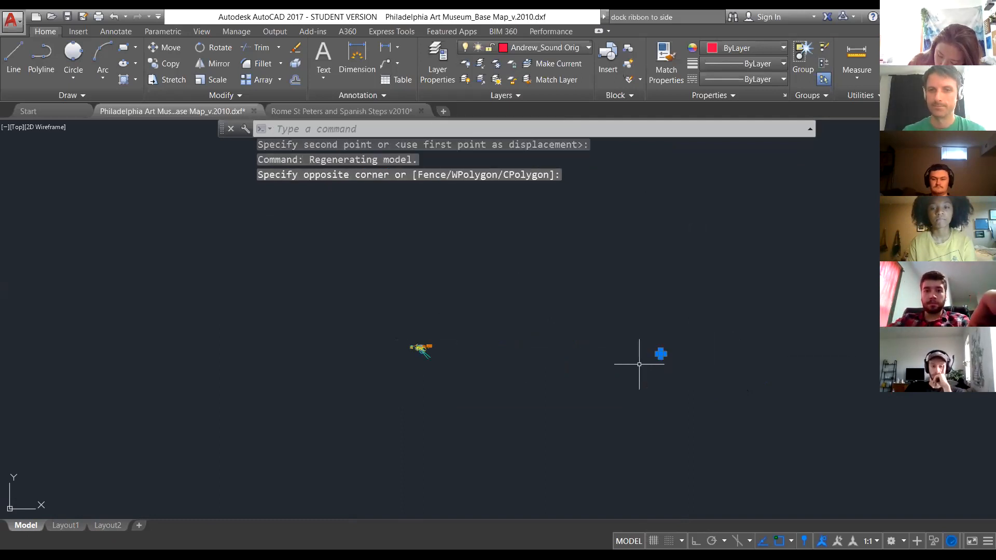
pyautogui.write('m')
pyautogui.press('Return')
pyautogui.click(600, 376)
pyautogui.click(792, 371)
pyautogui.press('Escape')
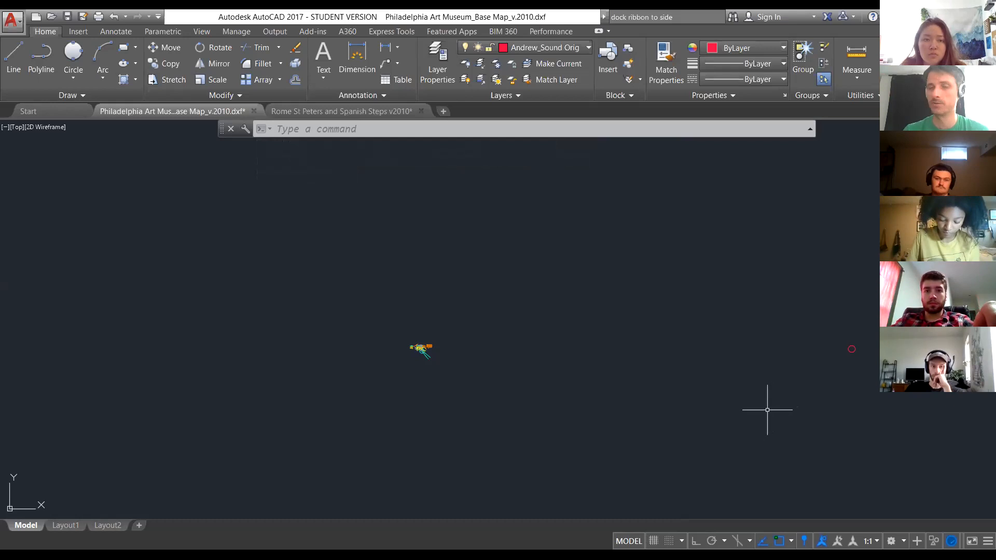
# Fit the map and the distant circle in view with the Zoom command's Extents option.
pyautogui.click(853, 342)
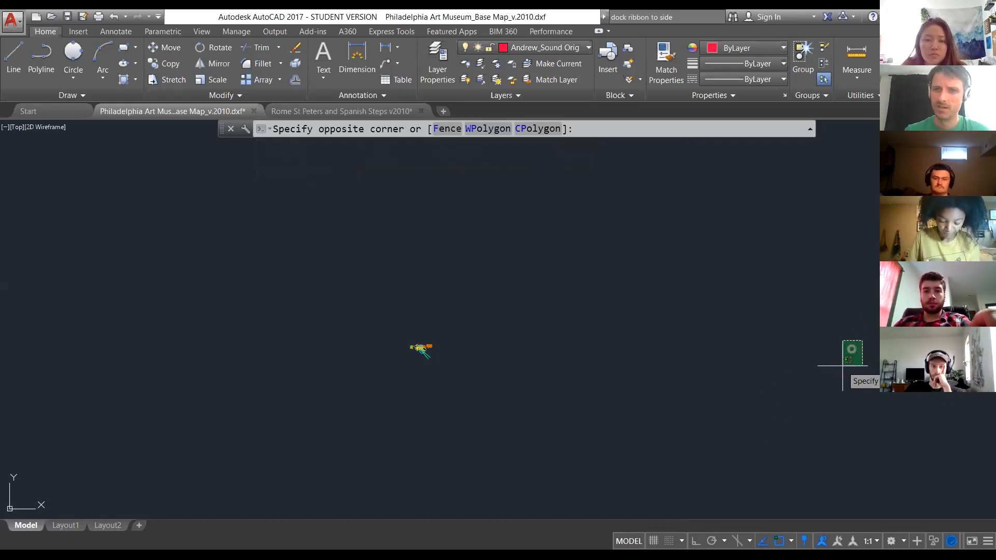
pyautogui.press('Escape')
pyautogui.scroll(2, 519, 380)
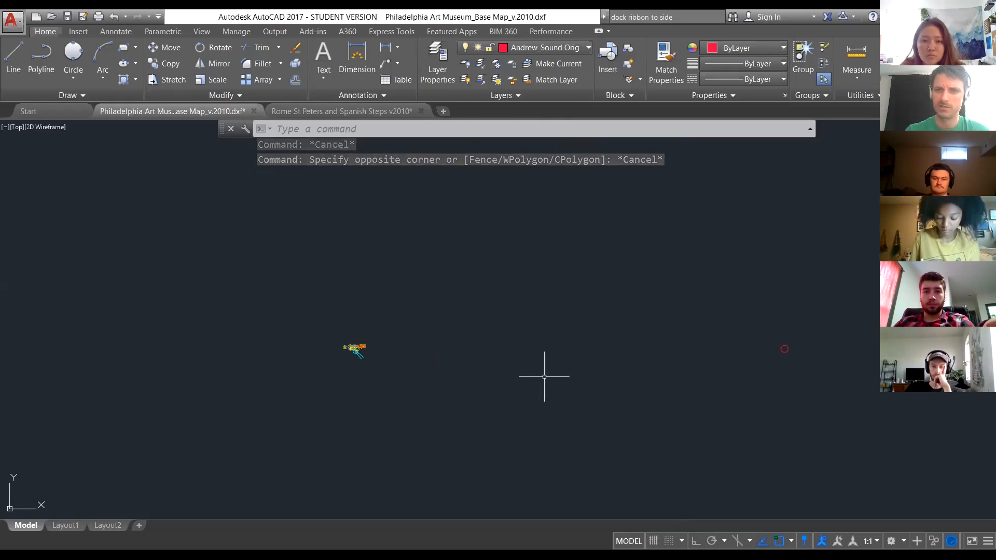
pyautogui.write('z')
pyautogui.press('Return')
pyautogui.write('e')
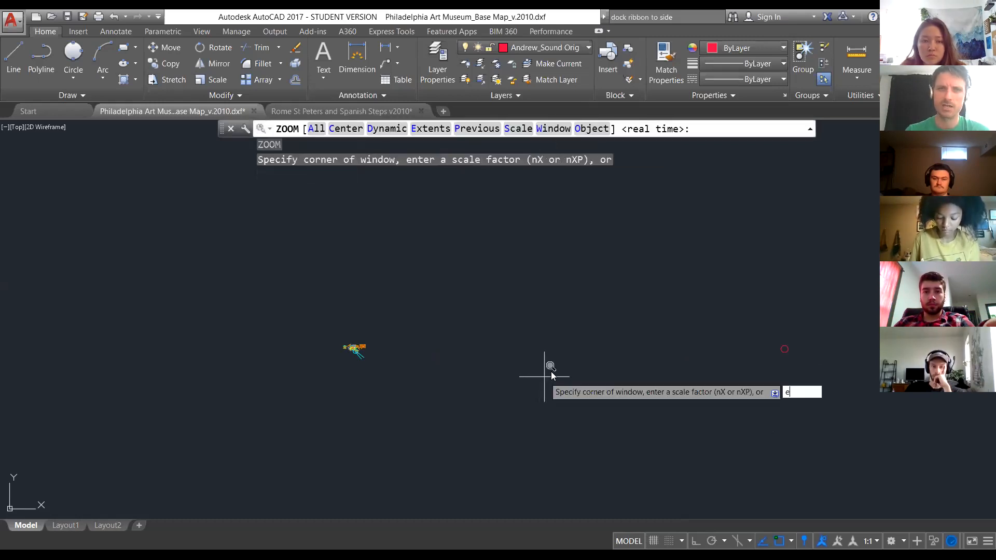
pyautogui.click(423, 131)
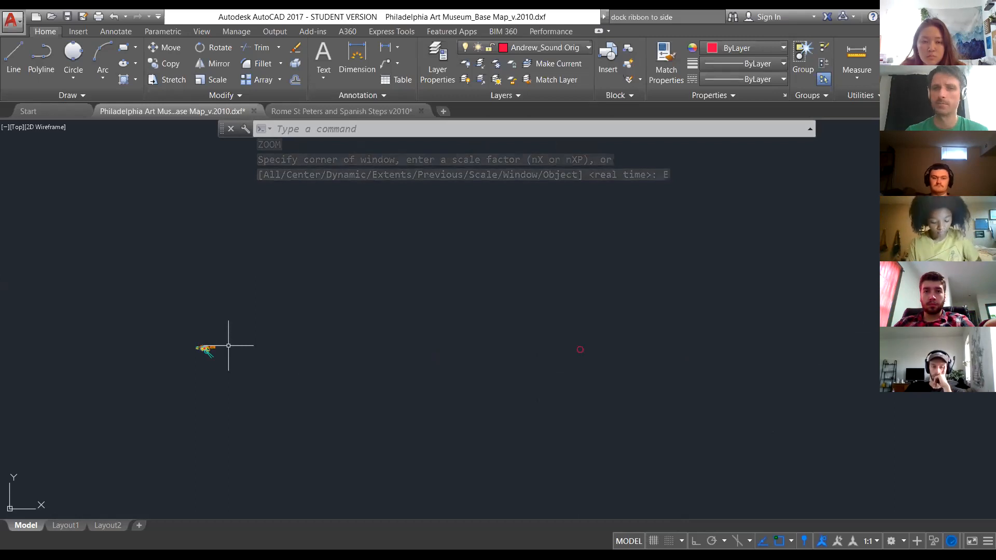
pyautogui.scroll(-6, 321, 356)
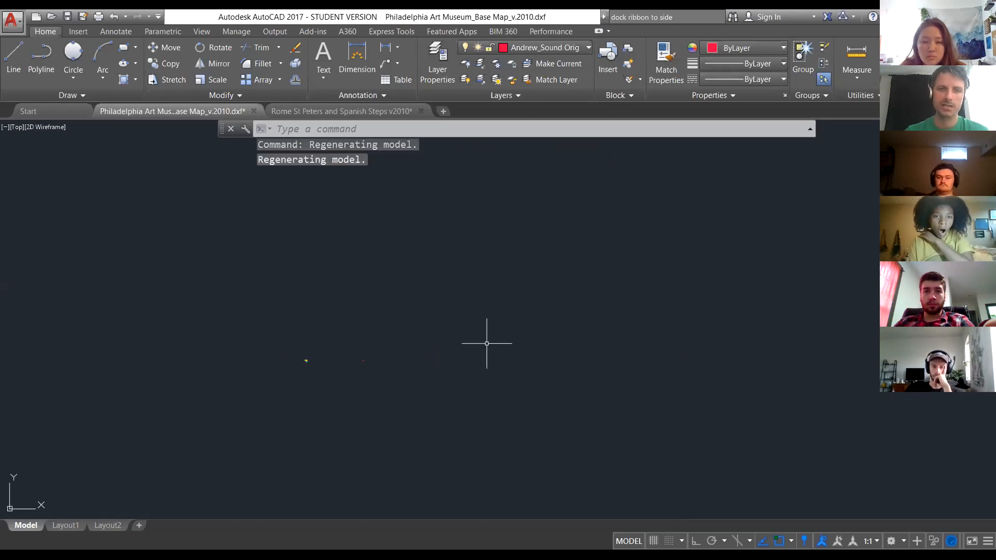
pyautogui.moveTo(818, 194)
pyautogui.mouseDown()
pyautogui.moveTo(614, 174)
pyautogui.moveTo(400, 231)
pyautogui.moveTo(340, 405)
pyautogui.moveTo(753, 449)
pyautogui.moveTo(965, 394)
pyautogui.moveTo(971, 312)
pyautogui.moveTo(729, 151)
pyautogui.moveTo(363, 189)
pyautogui.moveTo(345, 351)
pyautogui.moveTo(567, 439)
pyautogui.mouseUp()
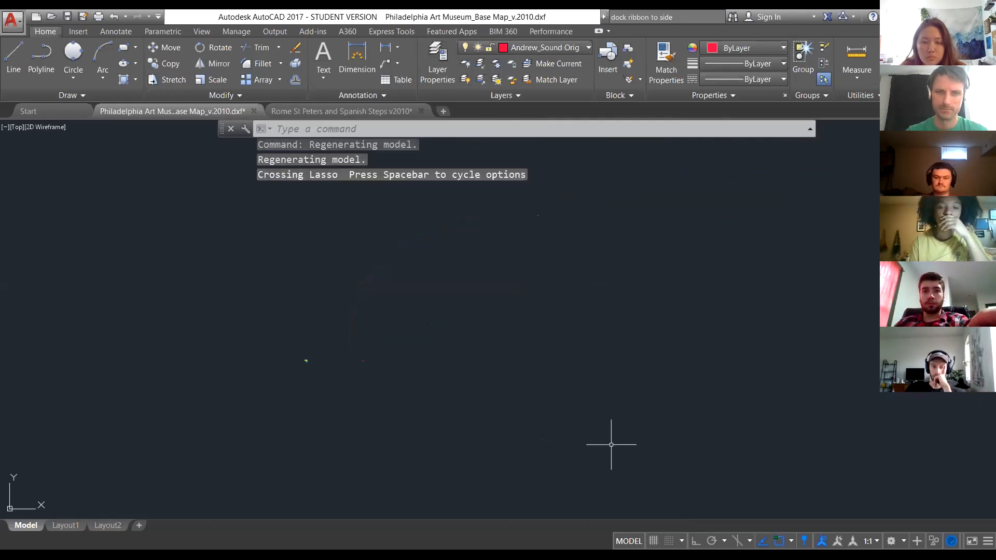
pyautogui.moveTo(877, 142)
pyautogui.mouseDown()
pyautogui.moveTo(362, 201)
pyautogui.moveTo(322, 407)
pyautogui.moveTo(322, 511)
pyautogui.moveTo(989, 516)
pyautogui.moveTo(965, 394)
pyautogui.mouseUp()
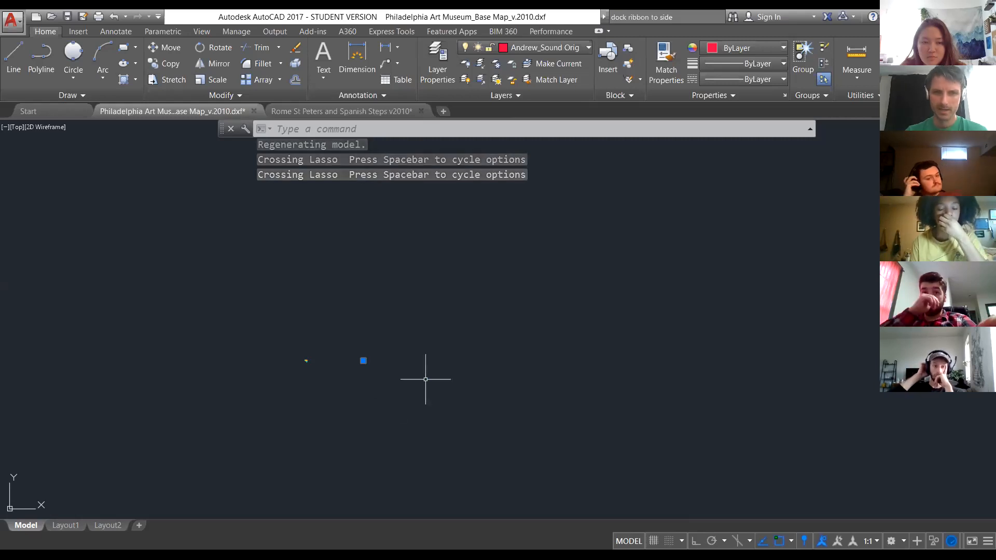
pyautogui.press('Escape')
pyautogui.press('Escape')
pyautogui.press('Escape')
pyautogui.moveTo(763, 211)
pyautogui.mouseDown()
pyautogui.moveTo(3, 202)
pyautogui.moveTo(396, 506)
pyautogui.moveTo(980, 402)
pyautogui.moveTo(740, 186)
pyautogui.mouseUp()
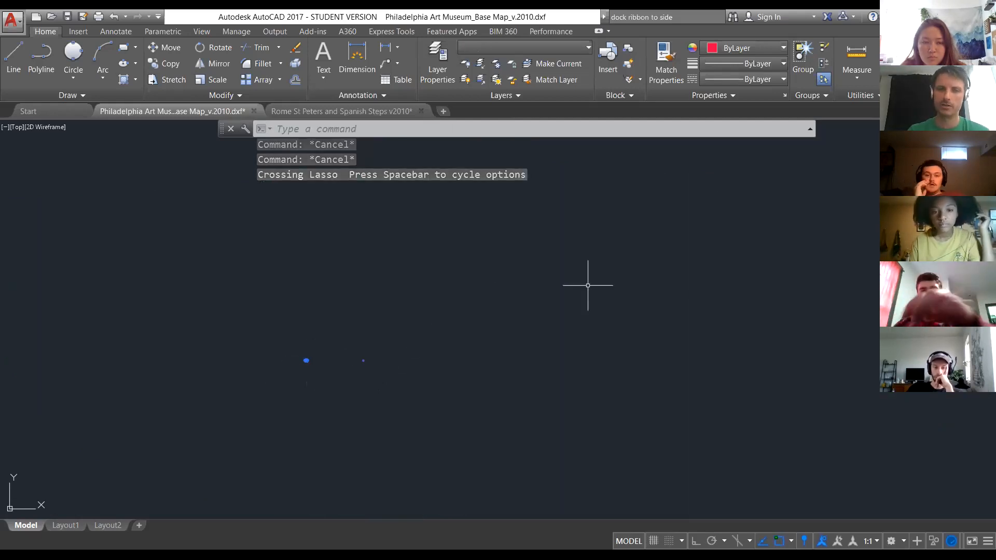
pyautogui.press('Escape')
pyautogui.press('Escape')
# Select the distant red circle and move it back closer to the map.
pyautogui.moveTo(766, 188)
pyautogui.mouseDown()
pyautogui.moveTo(374, 275)
pyautogui.moveTo(349, 456)
pyautogui.moveTo(670, 427)
pyautogui.mouseUp()
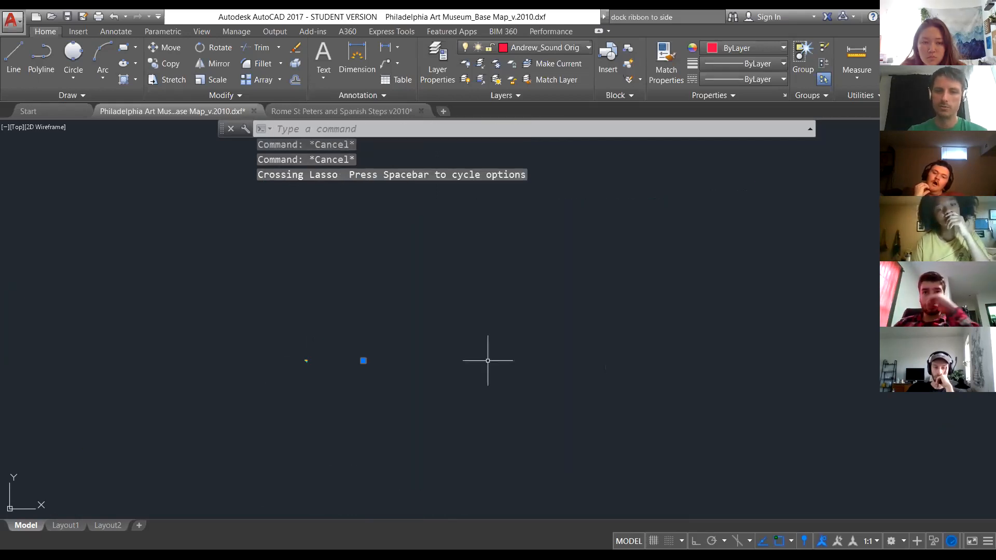
pyautogui.write('m')
pyautogui.press('space')
pyautogui.click(414, 390)
pyautogui.click(363, 388)
pyautogui.press('Escape')
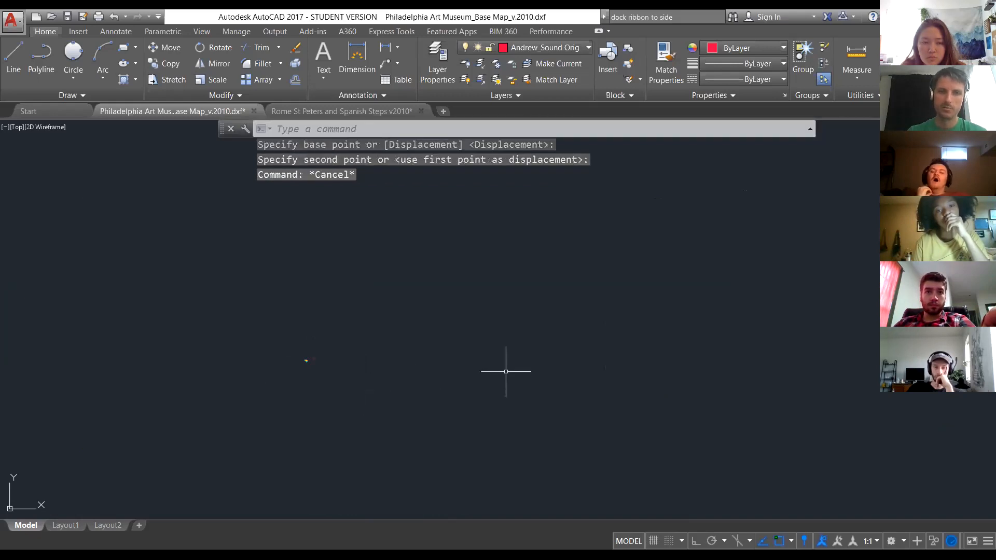
# Use Zoom Extents to frame the drawing around the relocated circle.
pyautogui.write('z')
pyautogui.press('space')
pyautogui.write('e')
pyautogui.press('space')
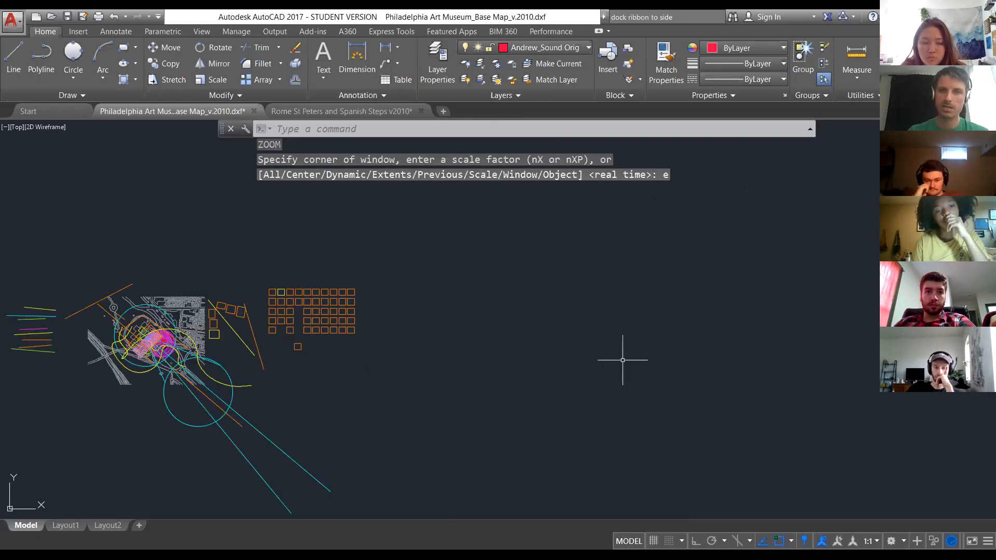
# Move the red circle beside the orange grid of squares and frame all objects with Zoom Extents.
pyautogui.scroll(-5, 467, 353)
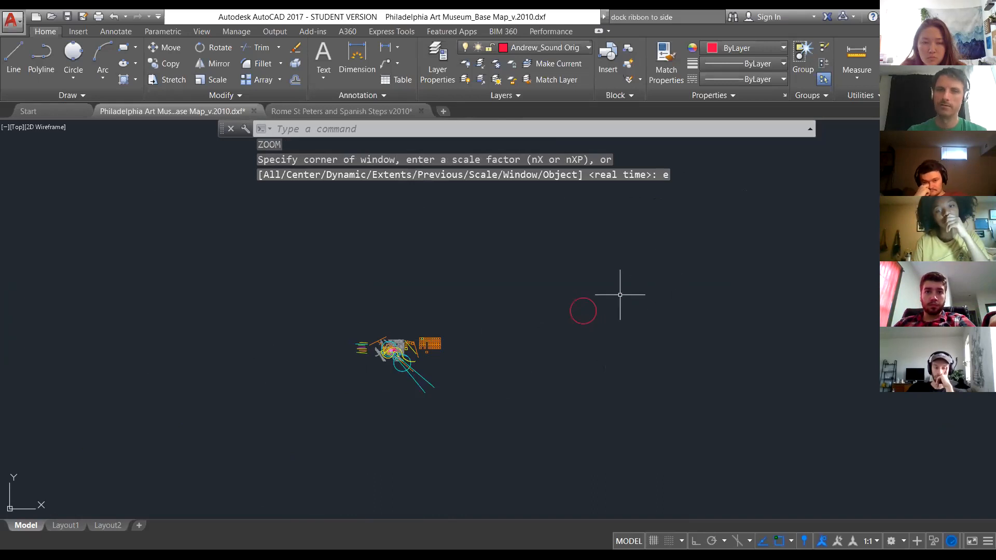
pyautogui.moveTo(605, 284)
pyautogui.mouseDown()
pyautogui.moveTo(582, 310)
pyautogui.moveTo(455, 351)
pyautogui.mouseUp()
pyautogui.press('Escape')
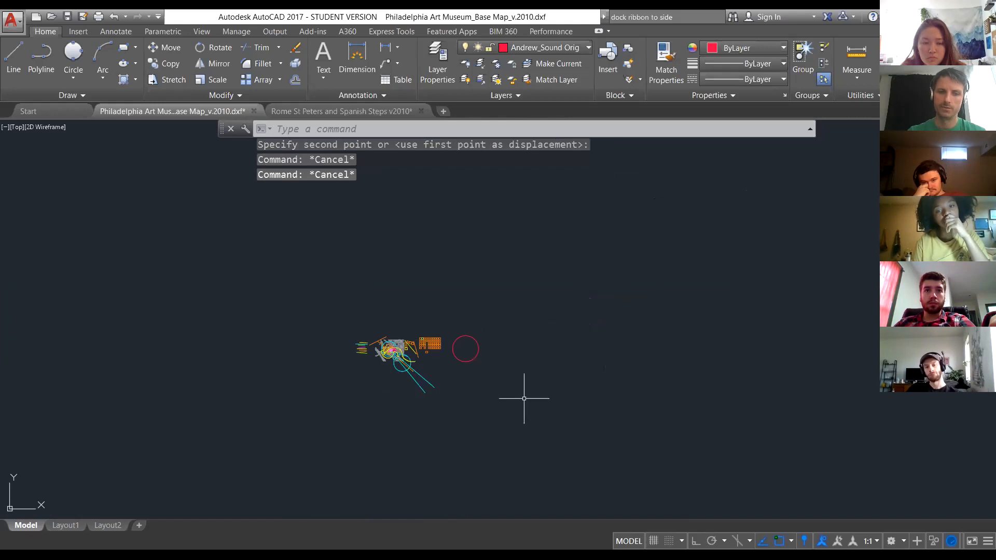
pyautogui.write('z')
pyautogui.press('Return')
pyautogui.write('e')
pyautogui.press('Return')
# Draw an enormous circle far up and to the right of the whole drawing.
pyautogui.scroll(-6, 342, 407)
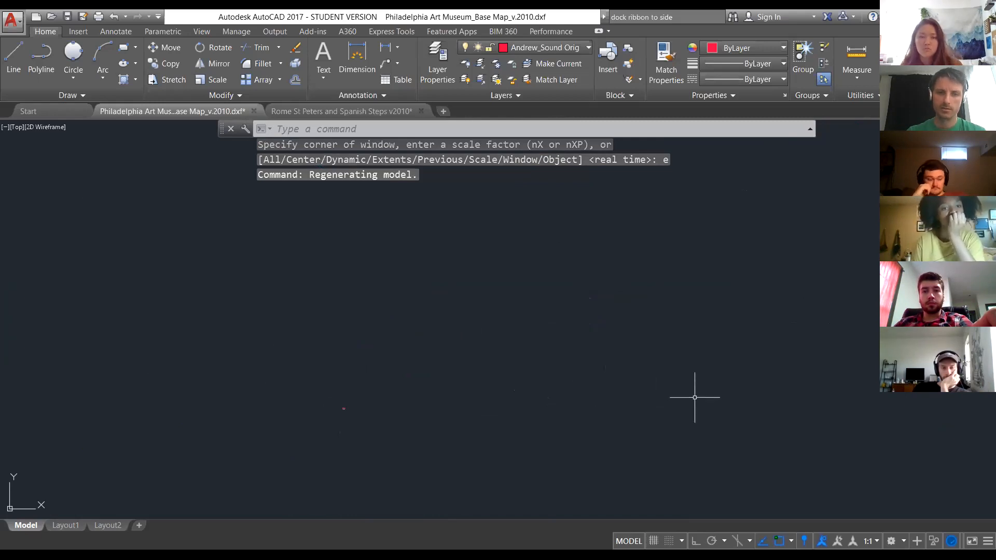
pyautogui.write('c')
pyautogui.press('Return')
pyautogui.click(803, 314)
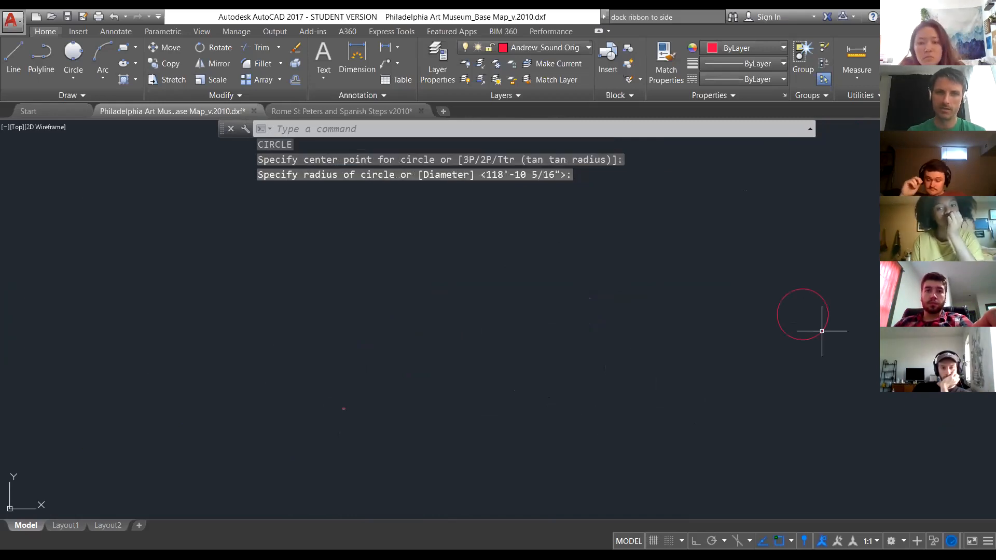
pyautogui.click(820, 327)
pyautogui.press('Escape')
pyautogui.moveTo(913, 231)
pyautogui.mouseDown()
pyautogui.moveTo(319, 216)
pyautogui.moveTo(289, 464)
pyautogui.moveTo(909, 400)
pyautogui.mouseUp()
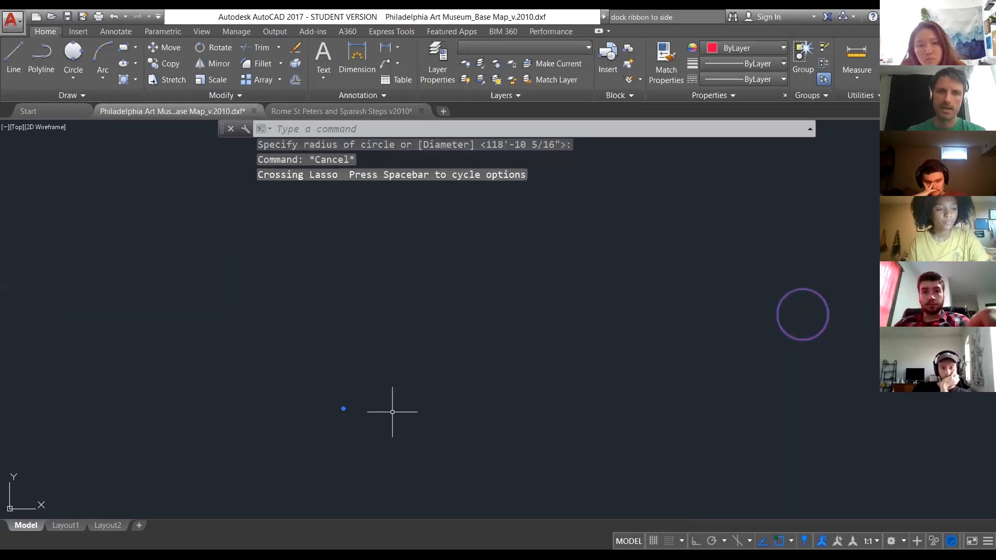
pyautogui.click(382, 388)
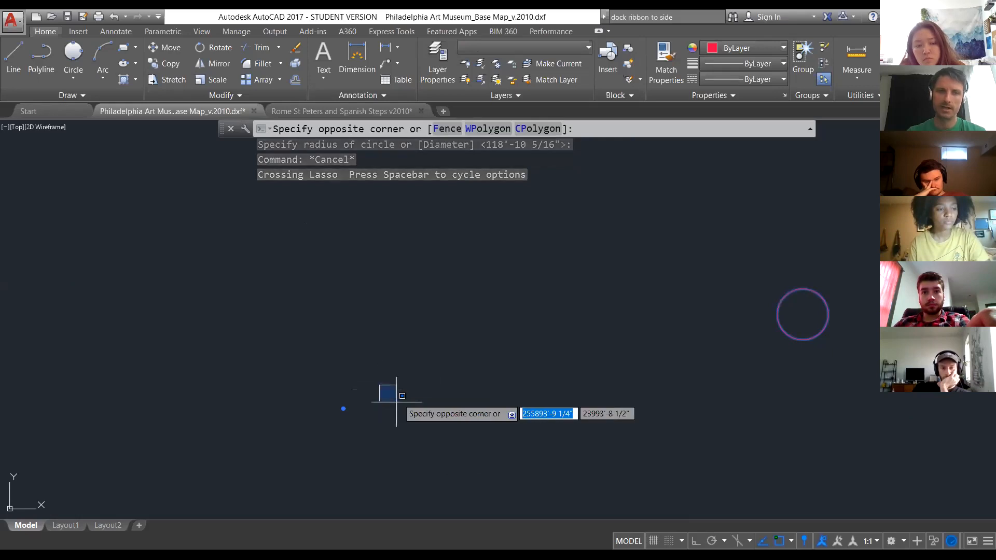
pyautogui.click(287, 446)
pyautogui.press('Escape')
pyautogui.press('Escape')
pyautogui.moveTo(415, 371)
pyautogui.mouseDown()
pyautogui.moveTo(322, 403)
pyautogui.moveTo(391, 441)
pyautogui.mouseUp()
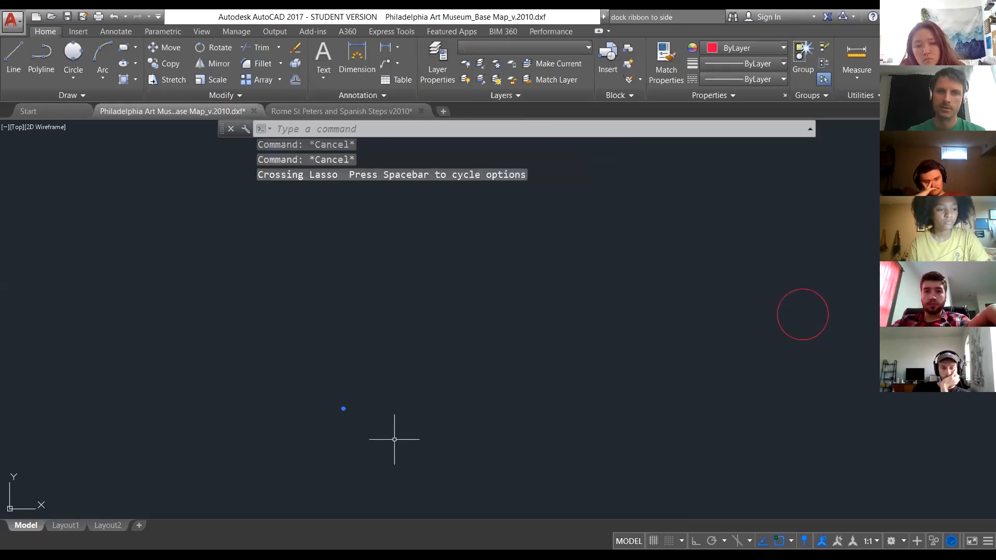
pyautogui.write('z')
pyautogui.press('Return')
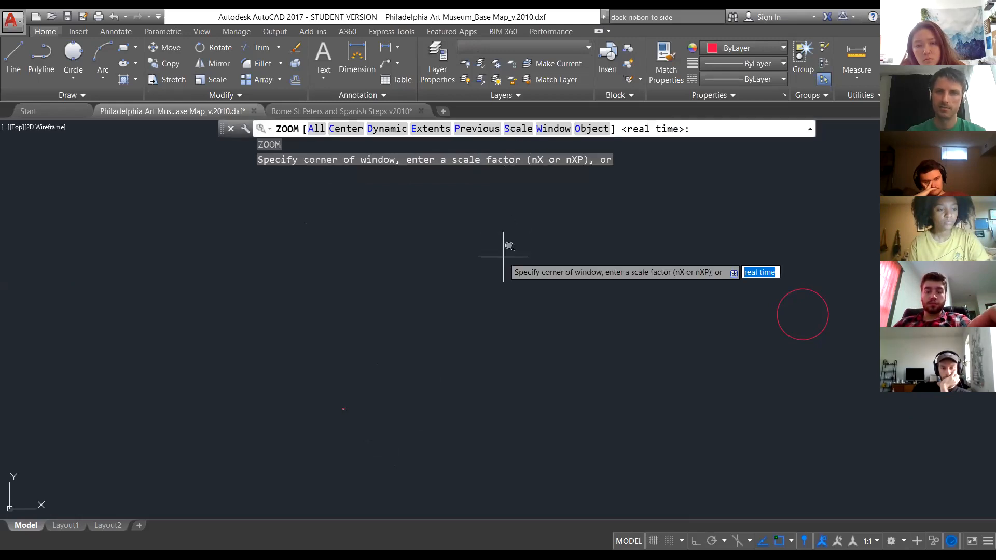
pyautogui.write('s')
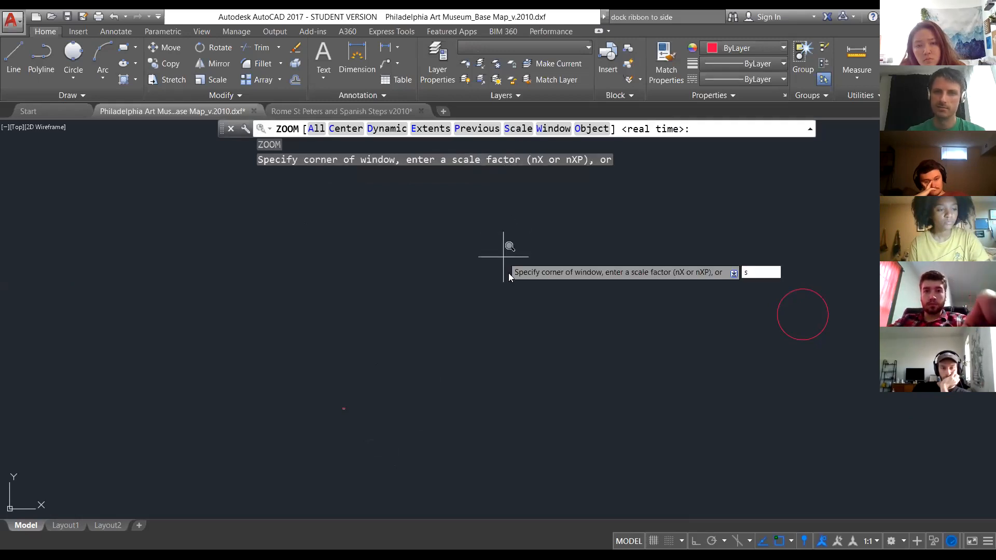
pyautogui.press('Return')
pyautogui.press('Escape')
pyautogui.press('Escape')
pyautogui.press('Escape')
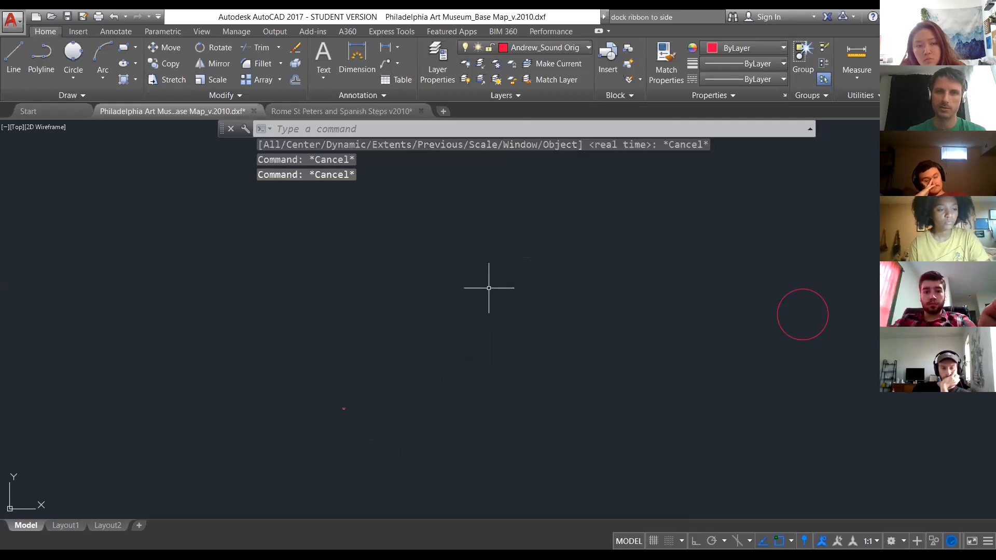
# Erase the enormous distant circle and fit the remaining objects in view with Zoom Extents.
pyautogui.moveTo(829, 284); pyautogui.dragTo(826, 283)
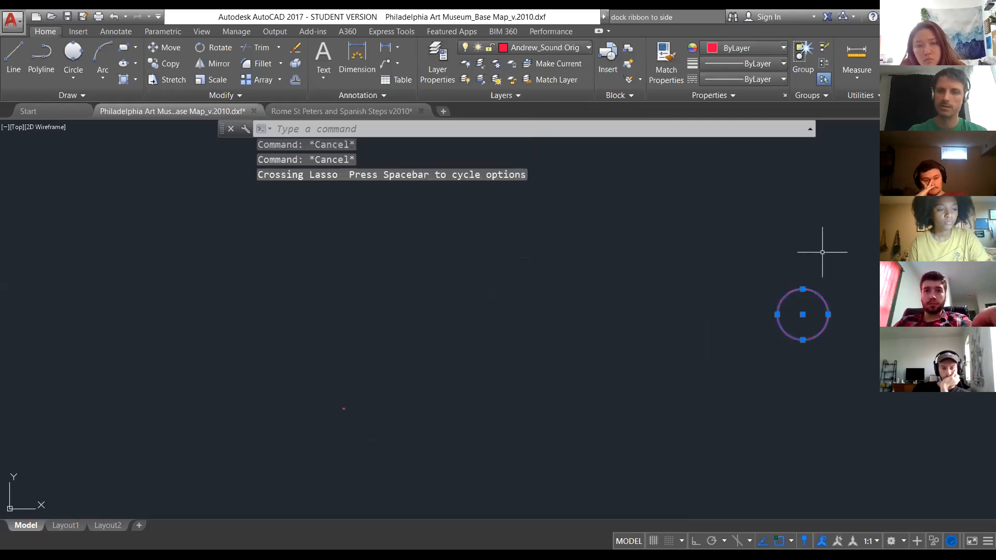
pyautogui.press('Delete')
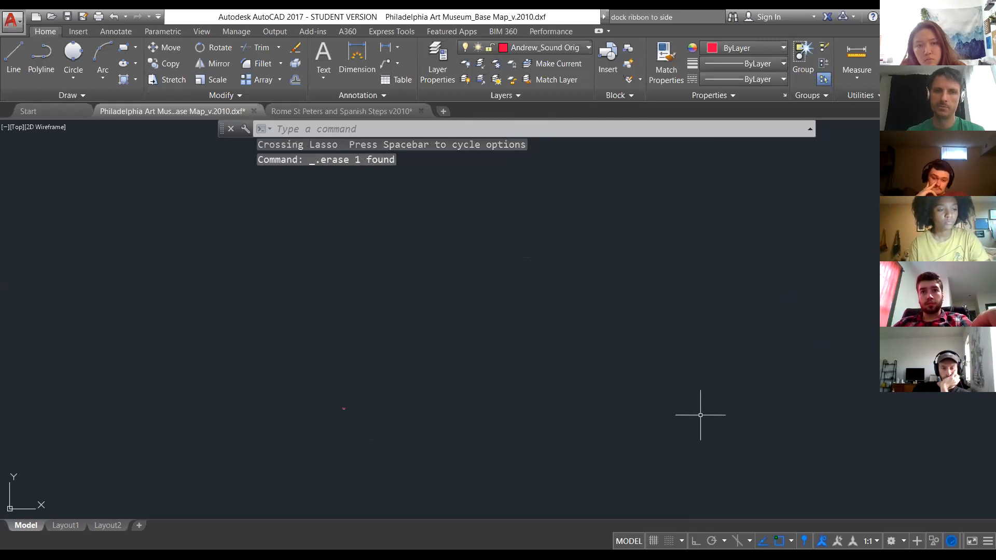
pyautogui.write('z')
pyautogui.press('Return')
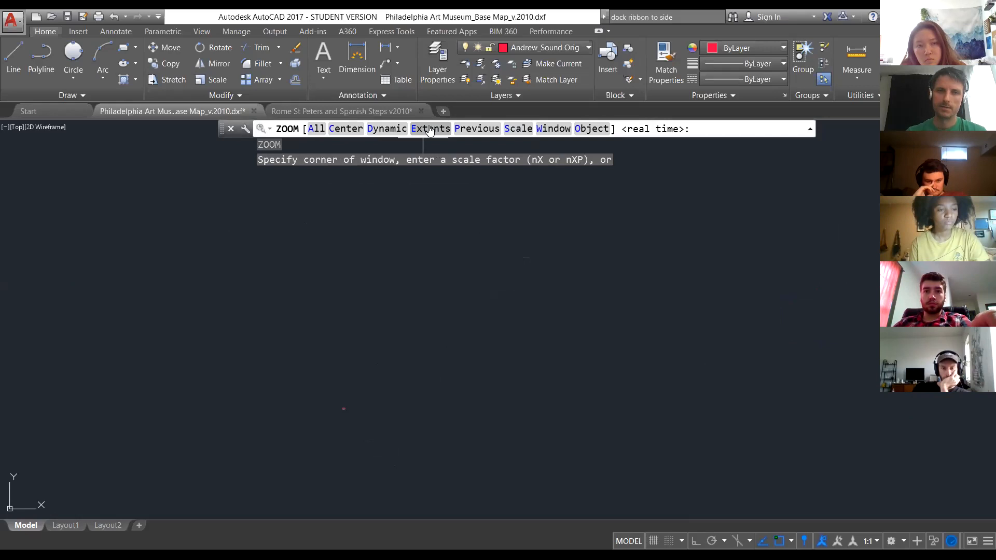
pyautogui.click(430, 130)
# Select the large lower cyan circle and the cyan line crossing it, and zoom to them with the Zoom command's Object option.
pyautogui.click(478, 321)
pyautogui.click(434, 334)
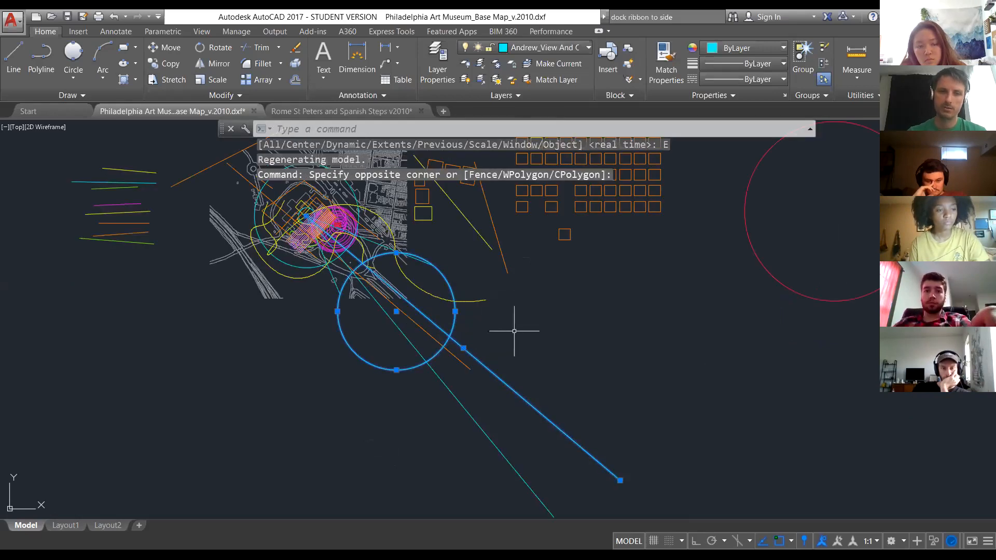
pyautogui.write('z')
pyautogui.press('Return')
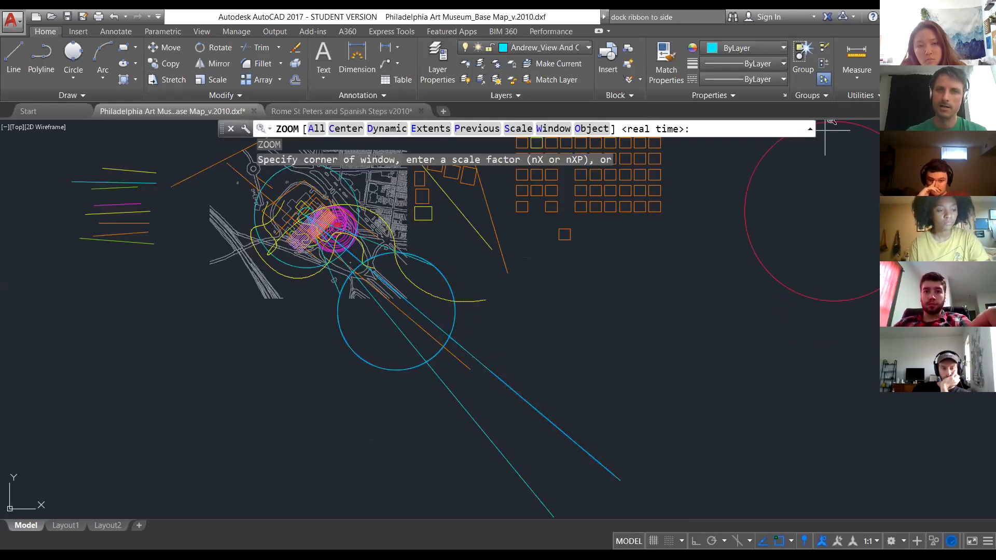
pyautogui.click(591, 129)
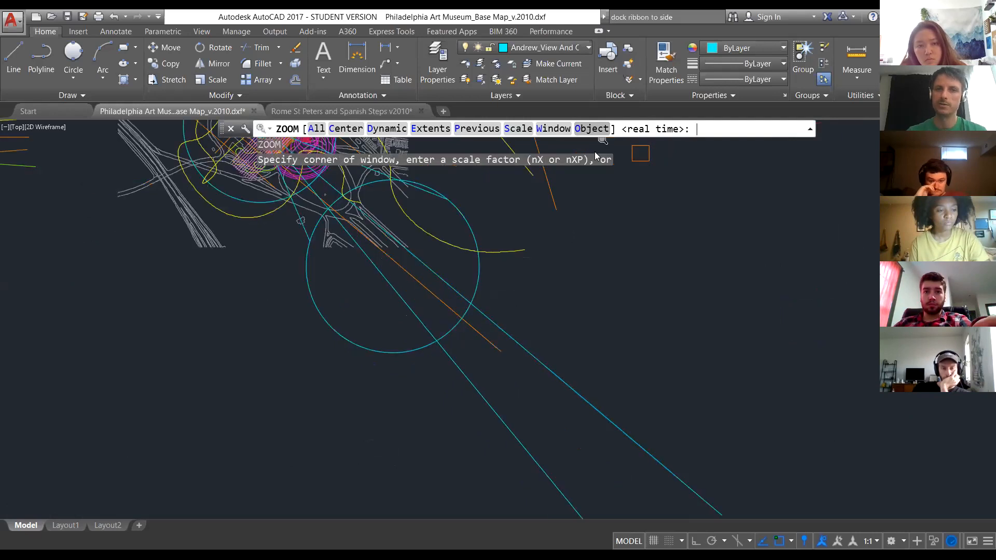
# Select only the large lower cyan circle, zoom to it with the Object option, and return to an overview with nothing selected.
pyautogui.click(346, 318)
pyautogui.click(295, 349)
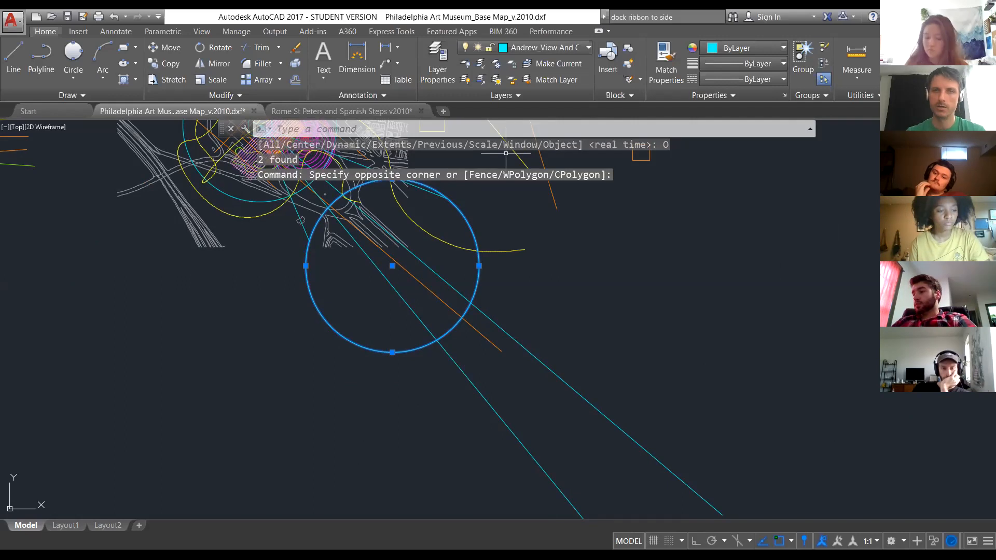
pyautogui.write('z')
pyautogui.press('Return')
pyautogui.write('o')
pyautogui.press('Return')
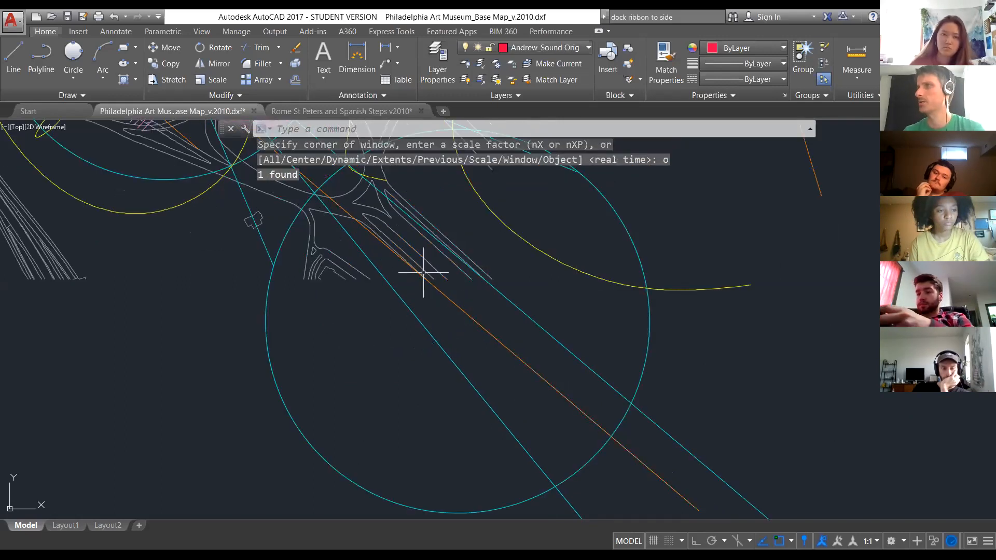
pyautogui.scroll(-5, 346, 297)
pyautogui.press('Escape')
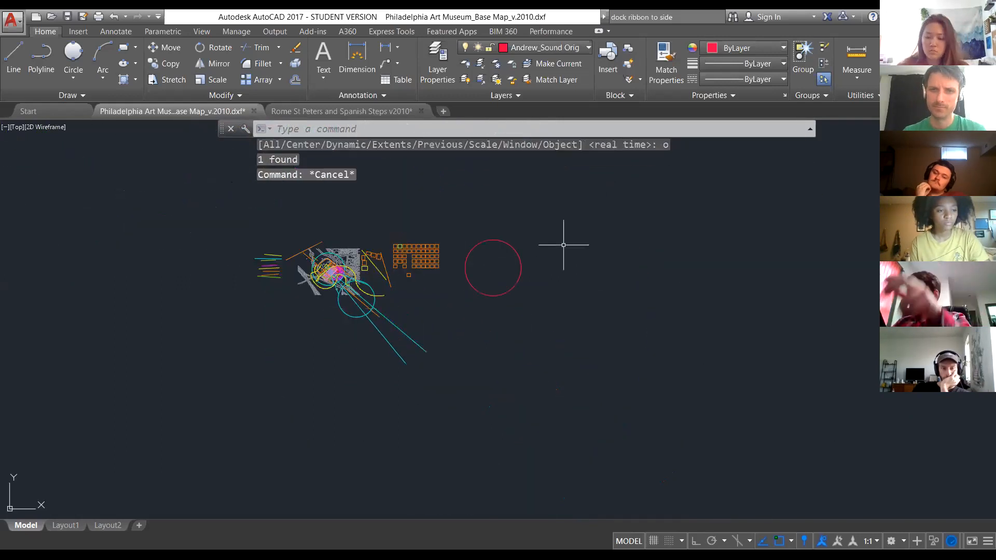
# Erase the large red circle standing alone beside the orange grid of squares.
pyautogui.click(564, 245)
pyautogui.click(450, 286)
pyautogui.press('Delete')
# Move the view into empty space near the origin, and recover the whole drawing with the Zoom command's Extents option.
pyautogui.scroll(10, 456, 318)
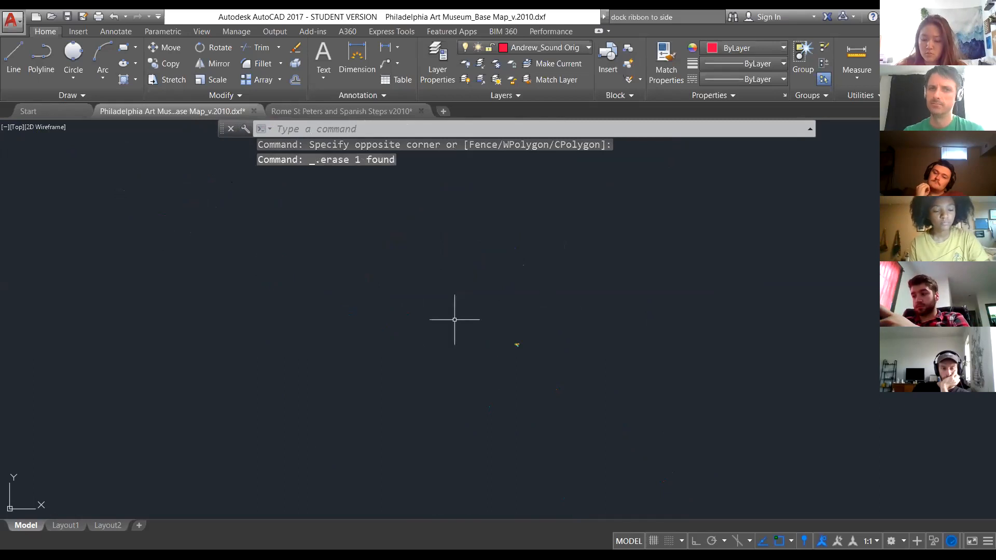
pyautogui.moveTo(433, 314); pyautogui.dragTo(426, 317, button='middle')
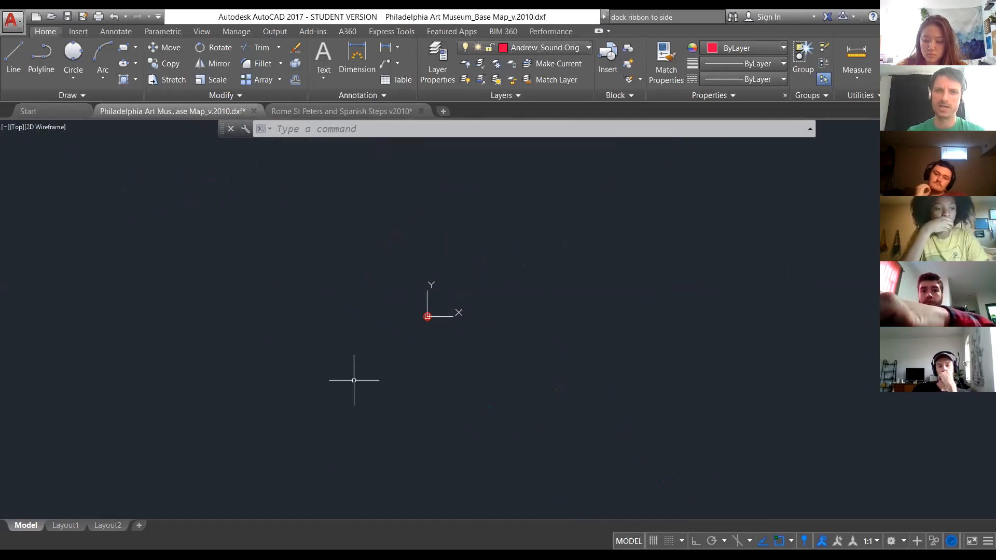
pyautogui.scroll(-3, 354, 381)
pyautogui.scroll(-1, 516, 372)
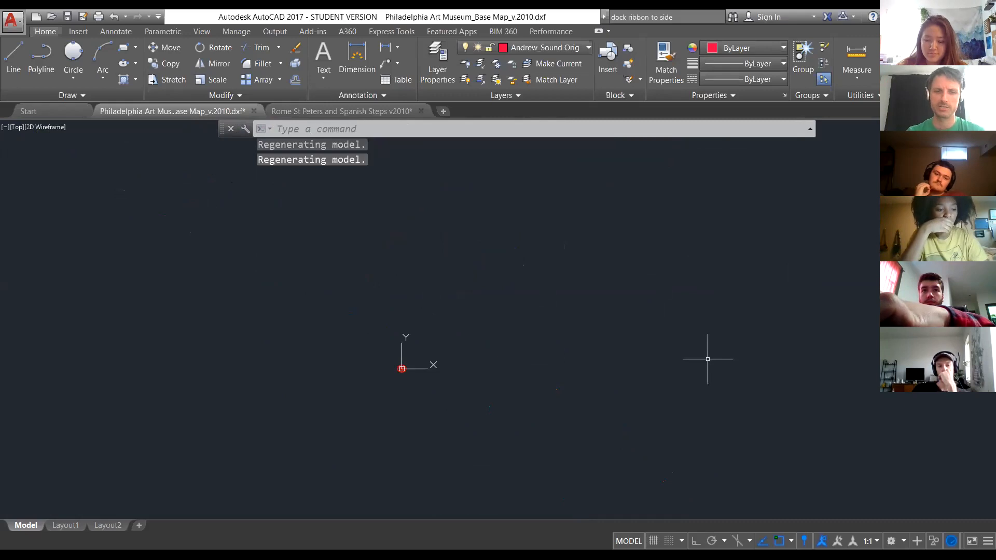
pyautogui.write('z')
pyautogui.press('Return')
pyautogui.write('e')
pyautogui.press('Return')
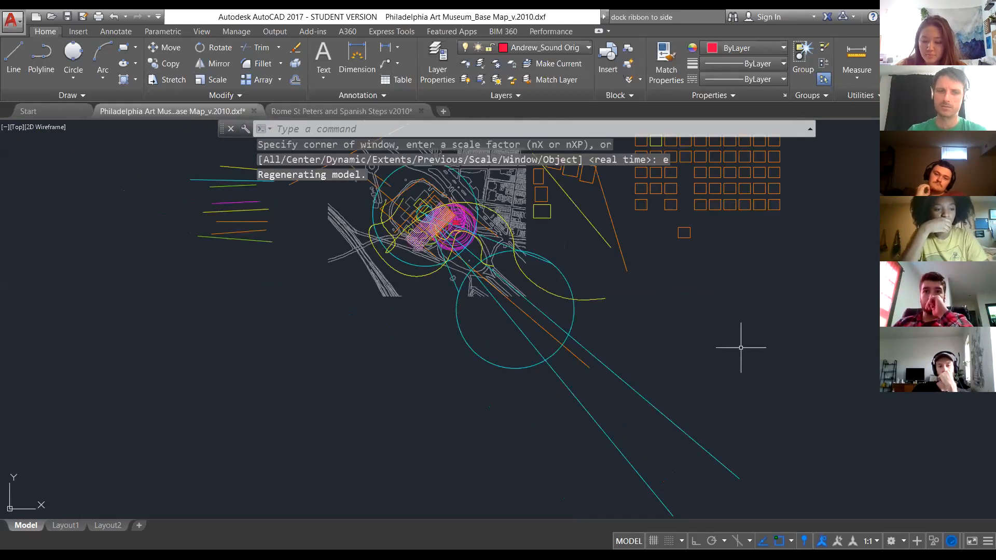
# Repeat the Zoom command, pick its Extents option from the command prompt, and leave the command.
pyautogui.press('Return')
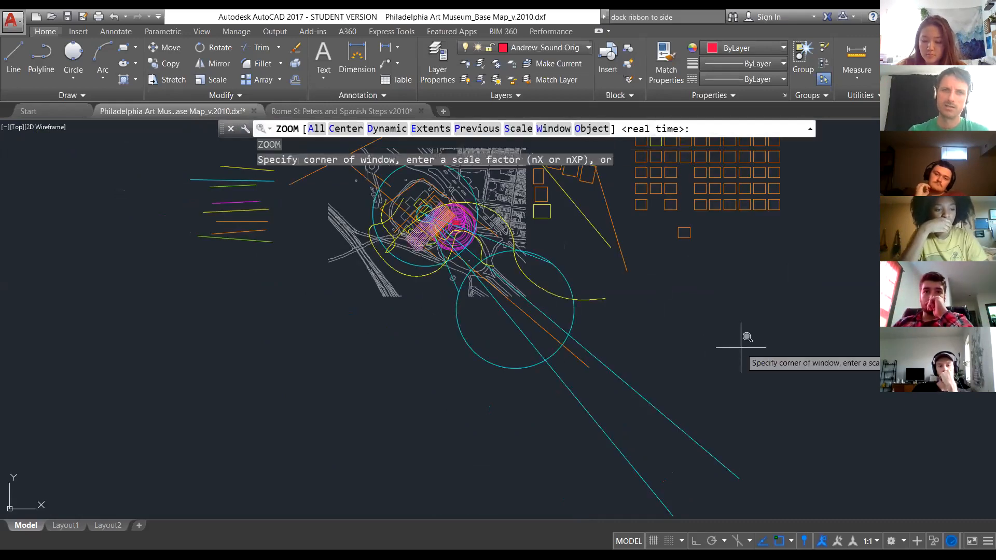
pyautogui.click(435, 133)
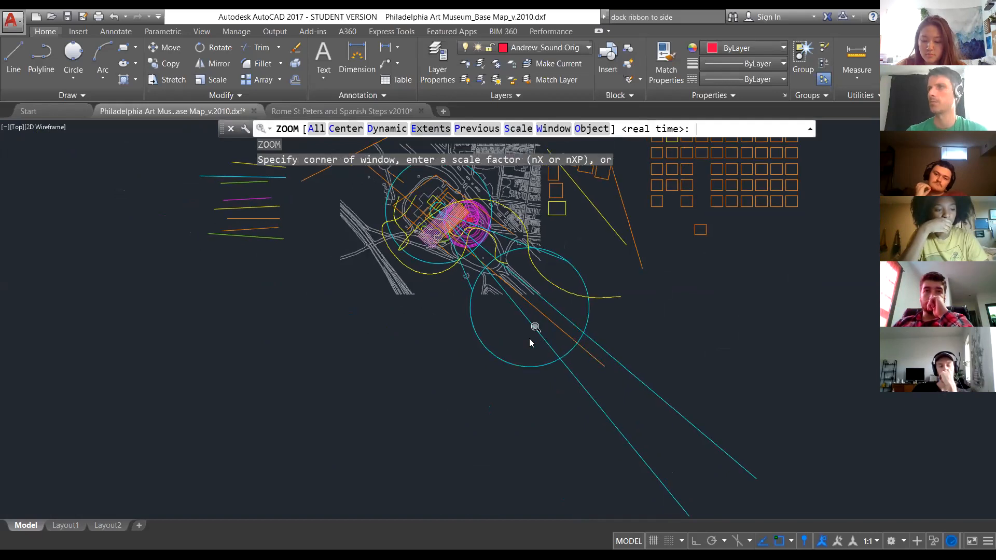
pyautogui.press('Escape')
pyautogui.press('Escape')
# Zoom far out and into a blank area around the origin, and fit all objects in view again with Zoom Extents.
pyautogui.scroll(-9, 530, 332)
pyautogui.scroll(-6, 446, 333)
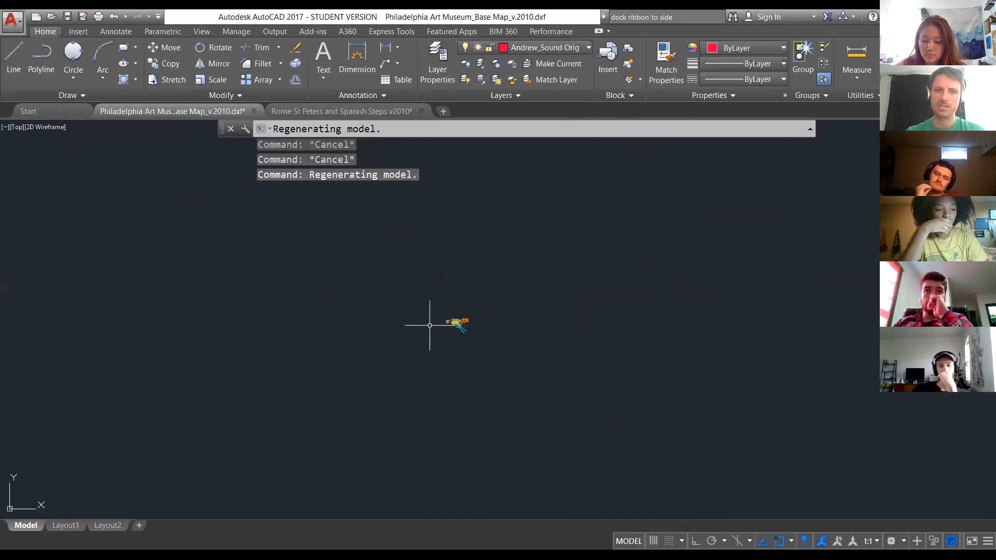
pyautogui.scroll(-4, 421, 318)
pyautogui.scroll(3, 389, 318)
pyautogui.scroll(-1, 356, 329)
pyautogui.scroll(2, 263, 332)
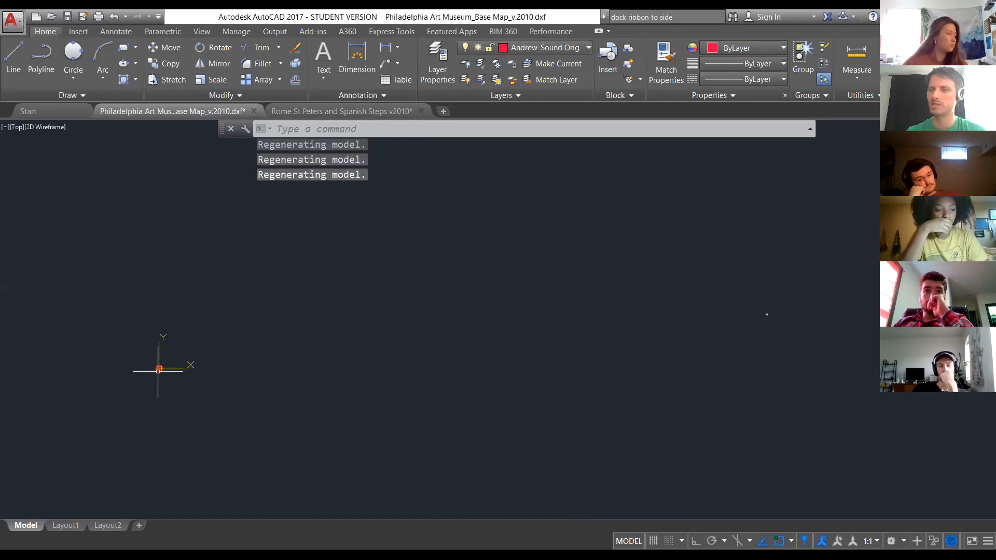
pyautogui.scroll(7, 150, 367)
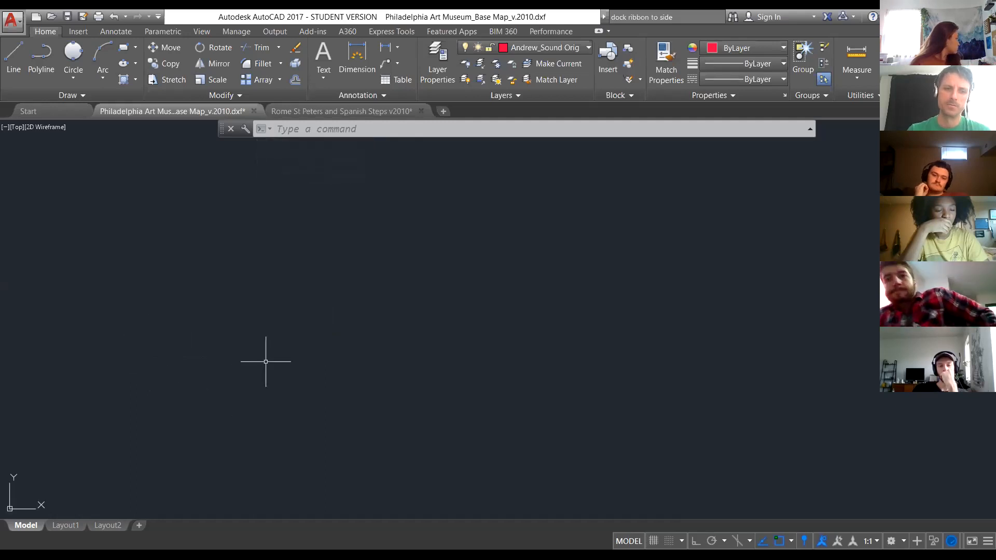
pyautogui.write('z')
pyautogui.press('Return')
pyautogui.write('e')
pyautogui.press('Return')
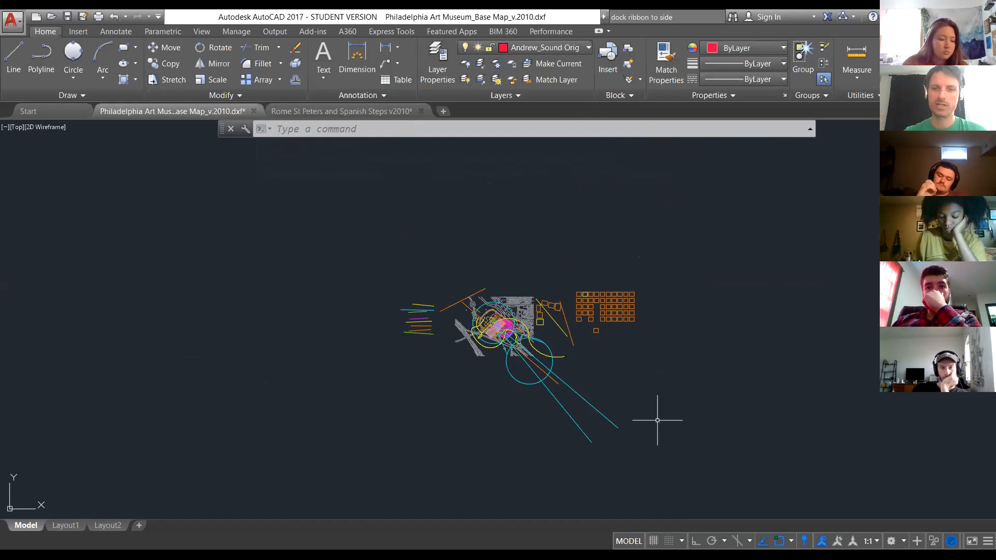
# Draw two red rectangles in empty space, a tall one east of the map and a wide one southwest of it.
pyautogui.press('Return')
pyautogui.click(854, 211)
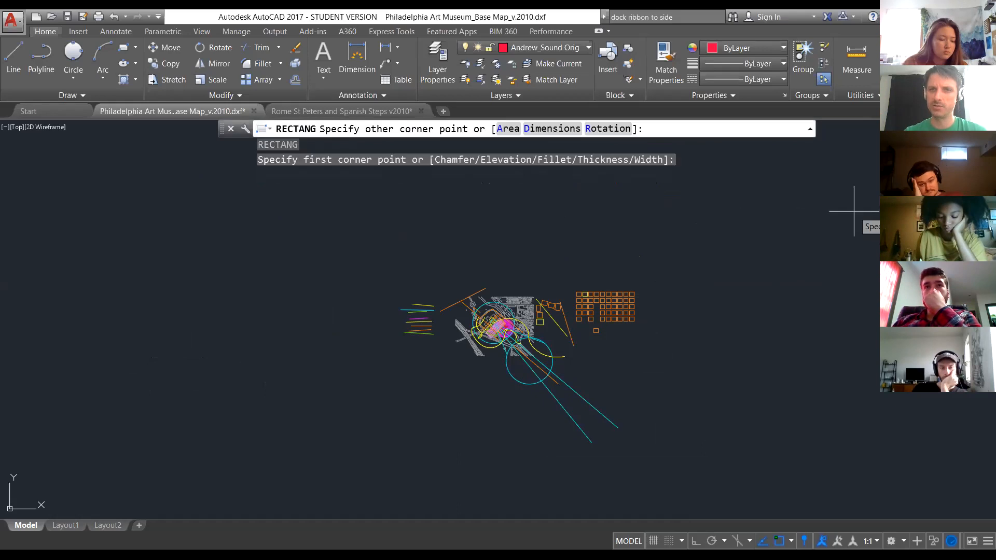
pyautogui.click(780, 312)
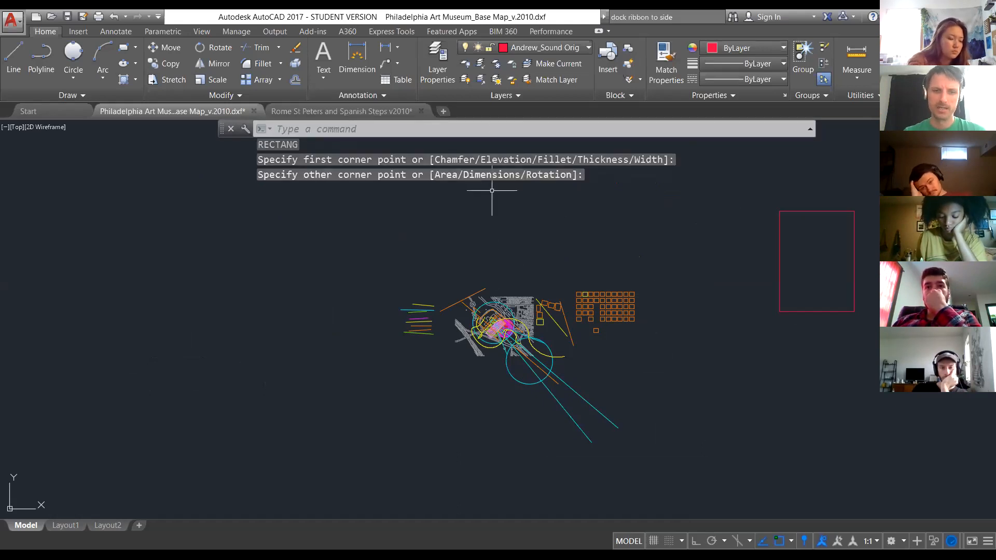
pyautogui.press('Return')
pyautogui.click(292, 349)
pyautogui.click(123, 449)
pyautogui.press('Escape')
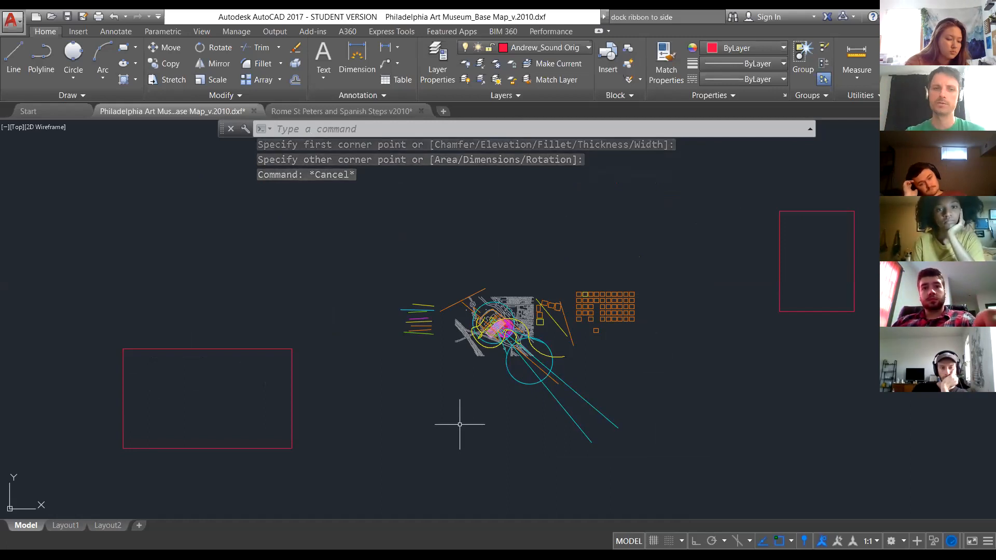
# Erase the two red rectangles on either side of the map.
pyautogui.moveTo(311, 398); pyautogui.dragTo(272, 402)
pyautogui.press('Delete')
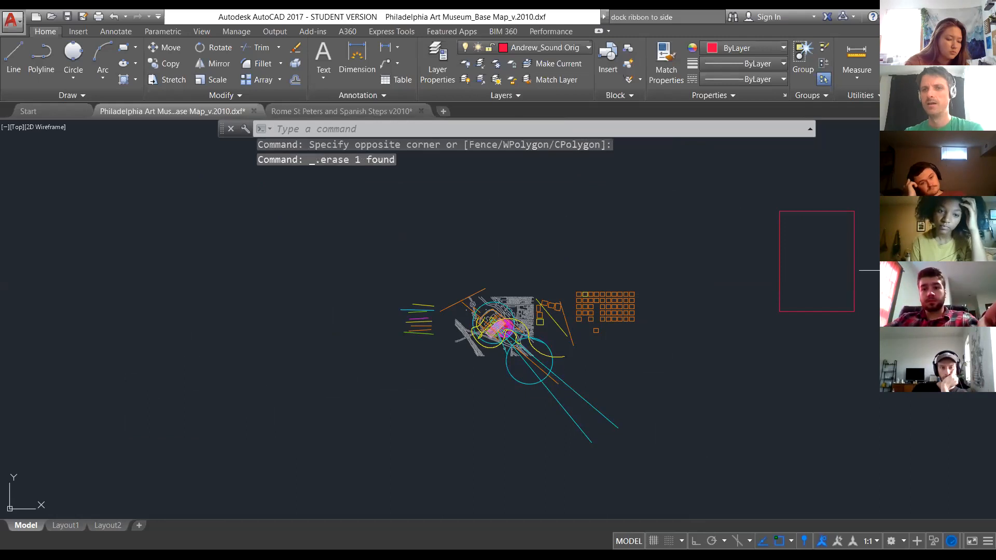
pyautogui.moveTo(829, 262); pyautogui.dragTo(754, 260)
pyautogui.press('Delete')
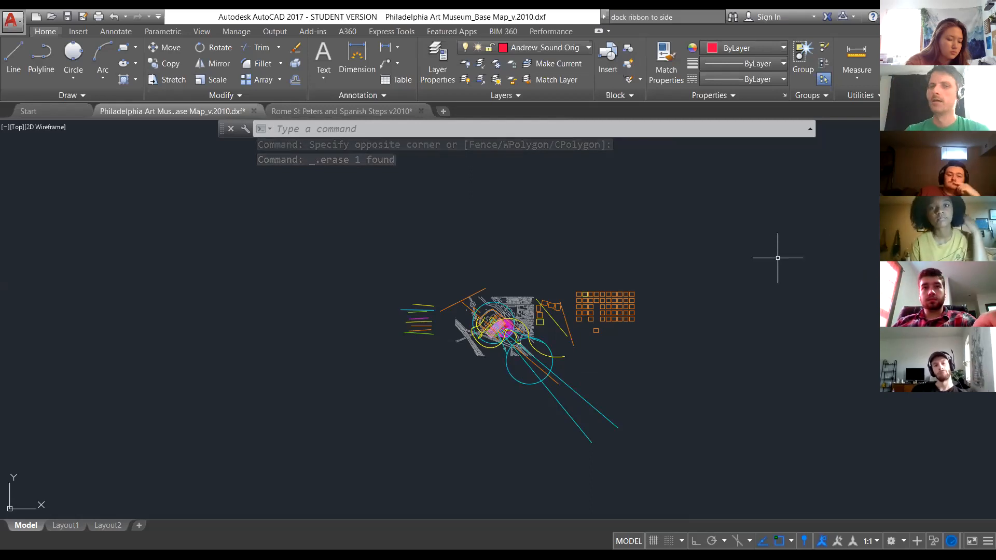
# Switch to Adobe Acrobat and review the Site Inventory Categories and SiteGram Challenge on page 2 of the Project 3 brief.
pyautogui.scroll(8, 479, 310)
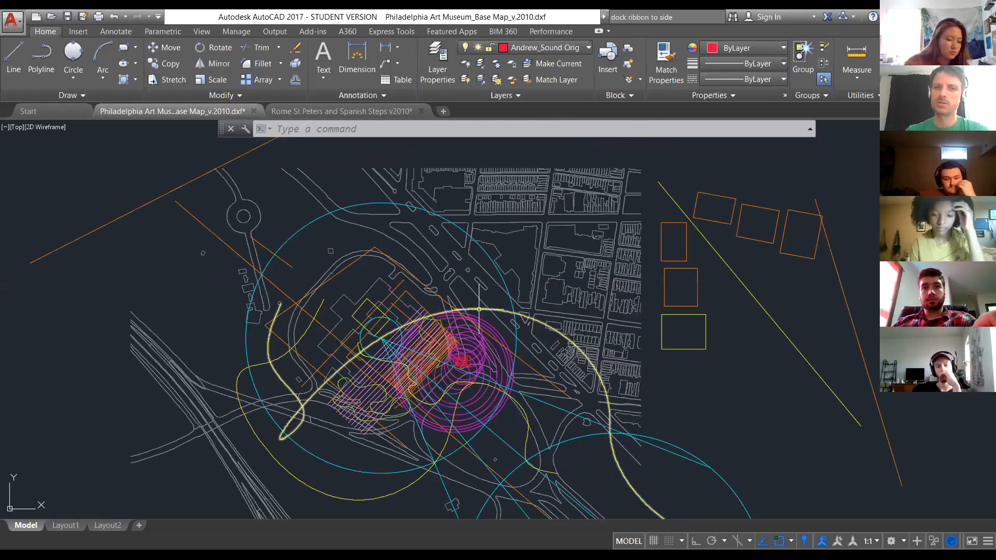
pyautogui.scroll(-2, 479, 310)
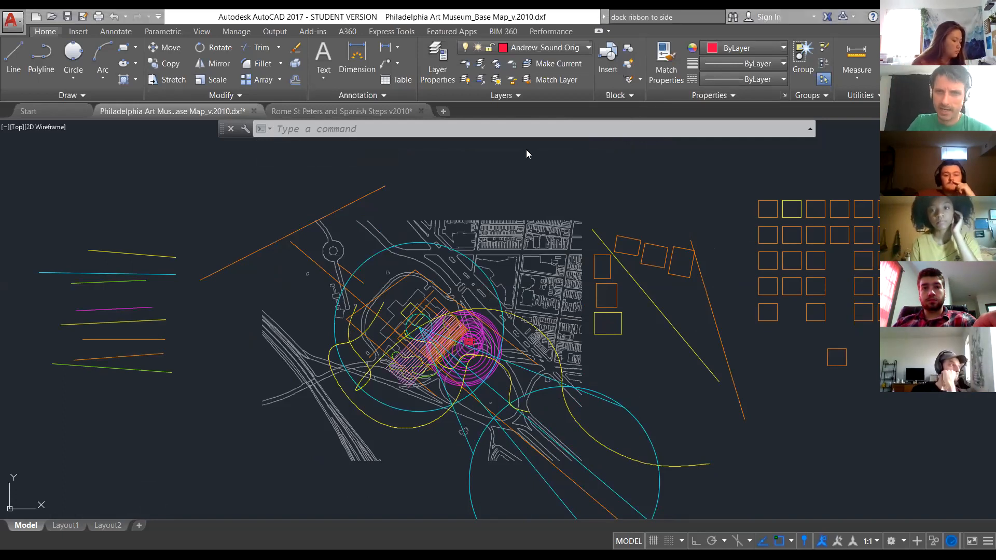
pyautogui.hotkey('alt', 'Tab')
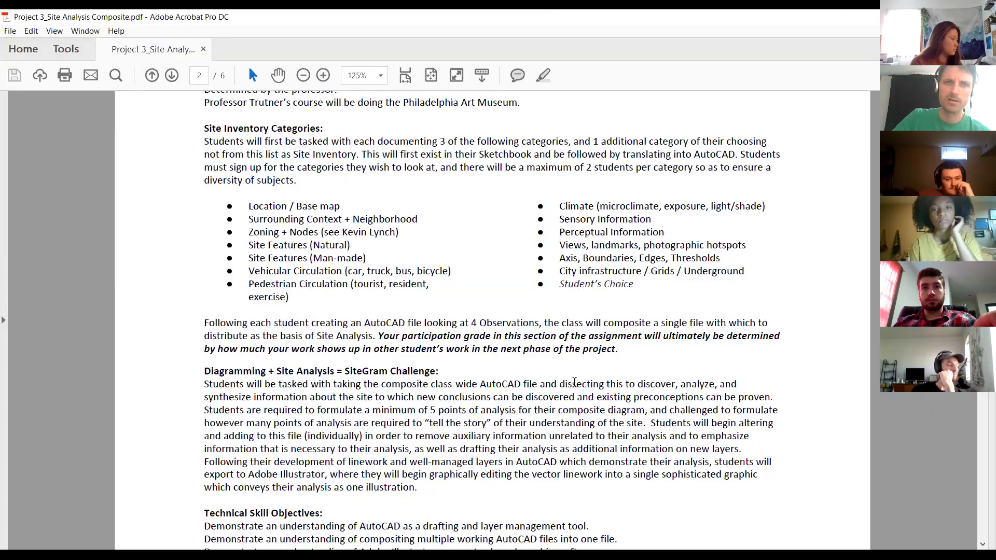
pyautogui.scroll(1, 576, 371)
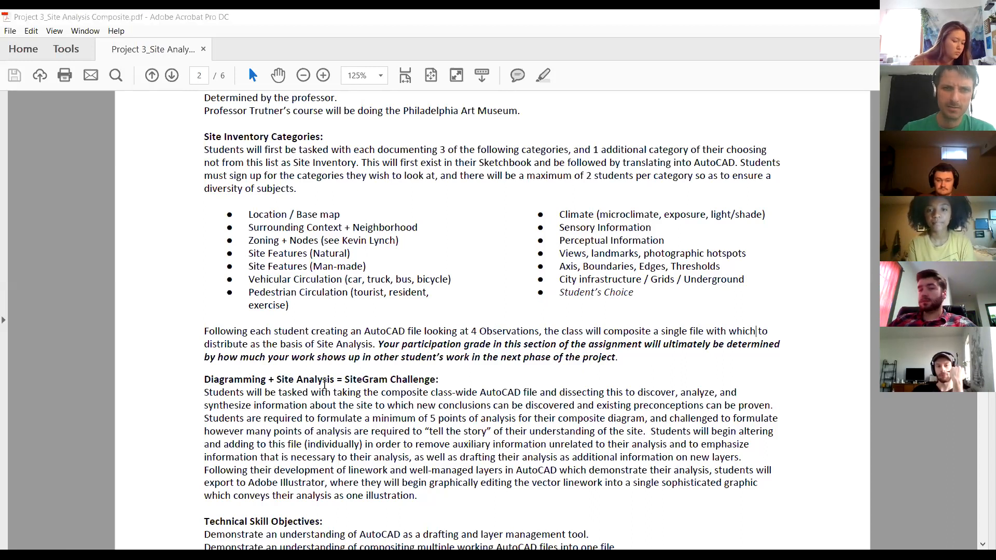
# Return to AutoCAD and examine the hatched areas and concentric circles around the museum on the Philadelphia base map.
pyautogui.hotkey('alt', 'Tab')
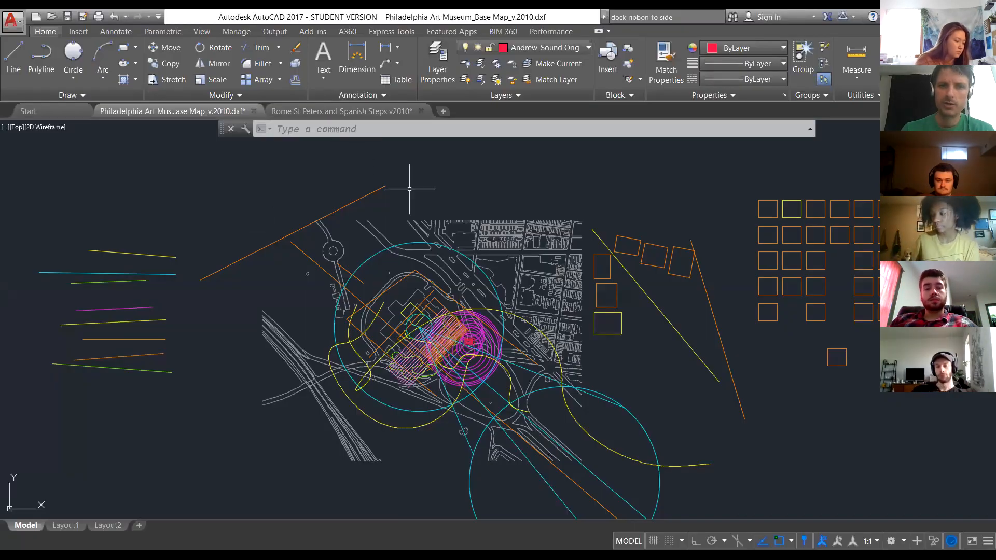
pyautogui.scroll(7, 434, 379)
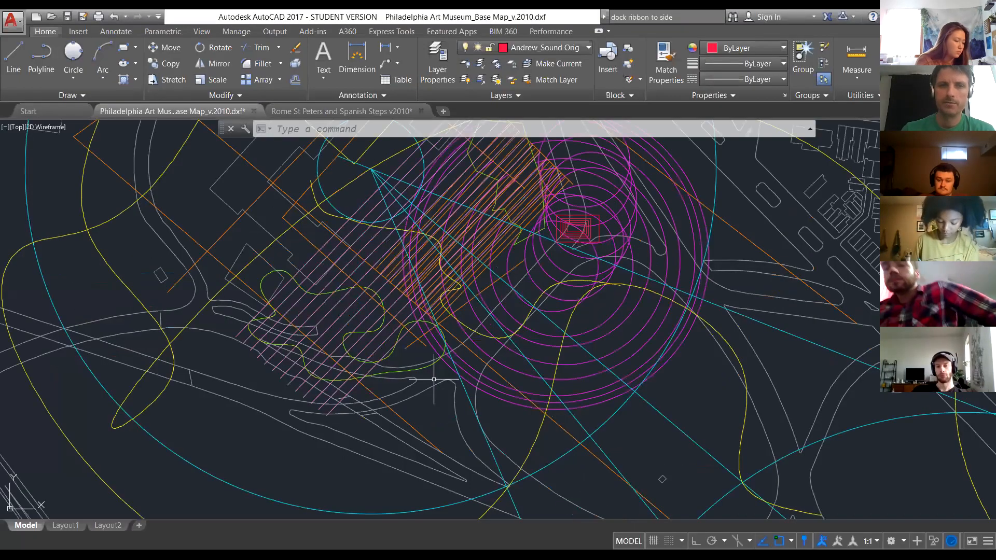
pyautogui.scroll(-3, 420, 405)
pyautogui.moveTo(316, 283); pyautogui.dragTo(284, 325, button='middle')
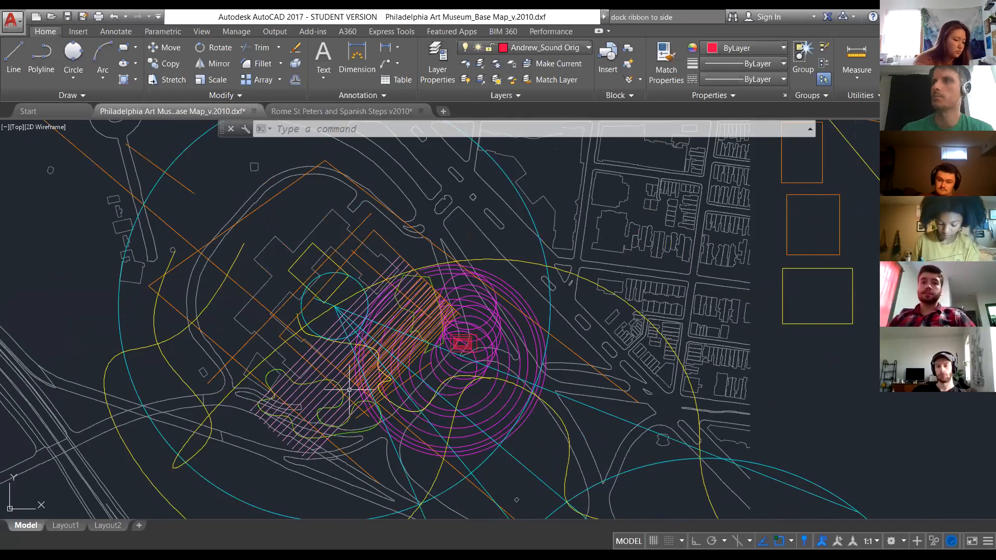
pyautogui.scroll(-2, 298, 238)
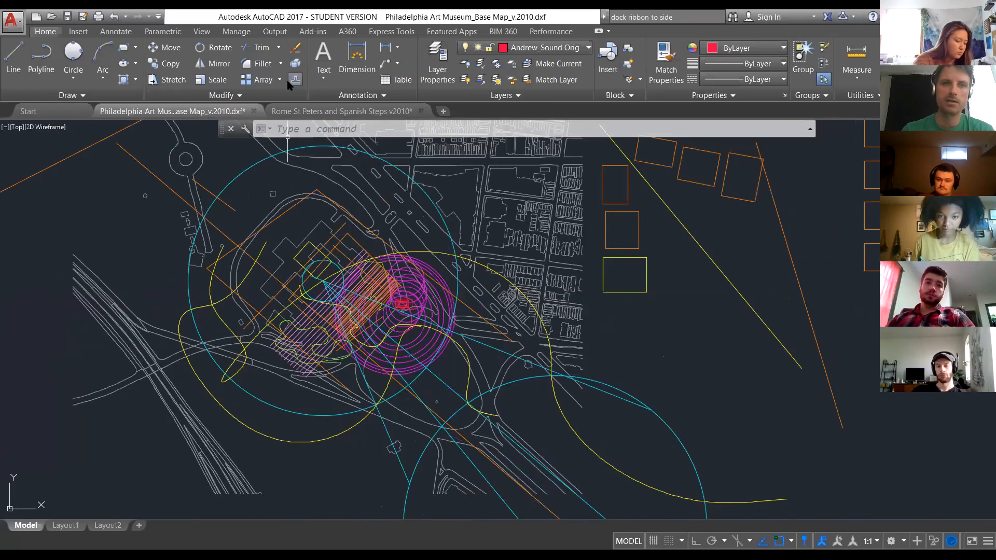
# Switch to the Rome St Peters and Spanish Steps v2010 drawing and examine the city linework and the Spanish Steps map image.
pyautogui.click(338, 111)
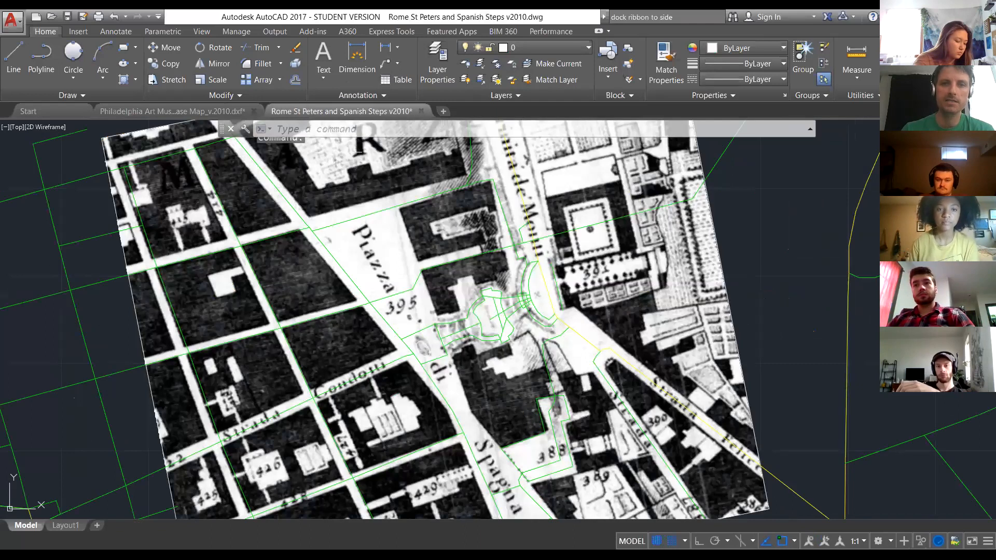
pyautogui.scroll(-4, 443, 295)
pyautogui.scroll(-8, 442, 296)
pyautogui.scroll(3, 441, 296)
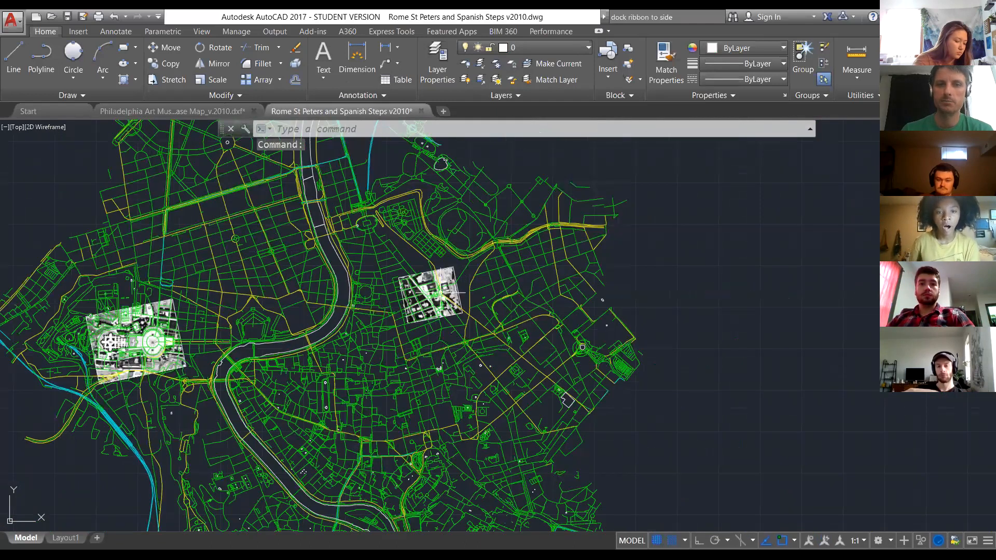
pyautogui.scroll(7, 441, 294)
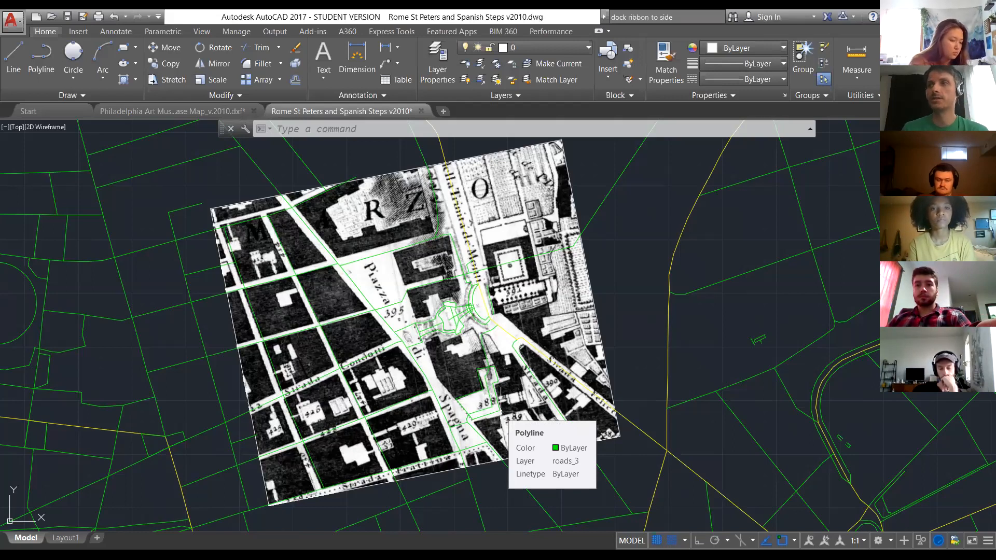
# View the file name and file type settings of Save Drawing As for the Rome drawing, and leave without saving.
pyautogui.click(14, 21)
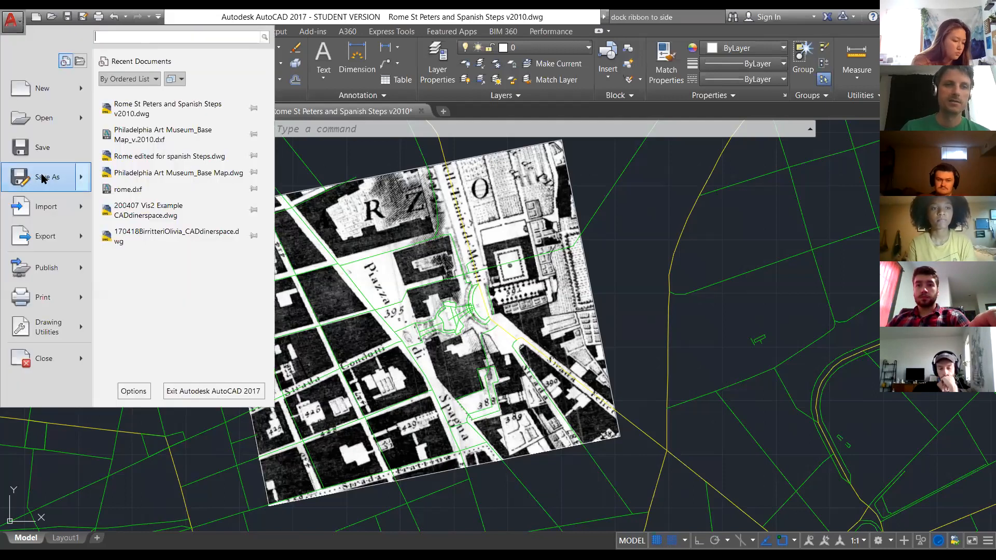
pyautogui.click(43, 177)
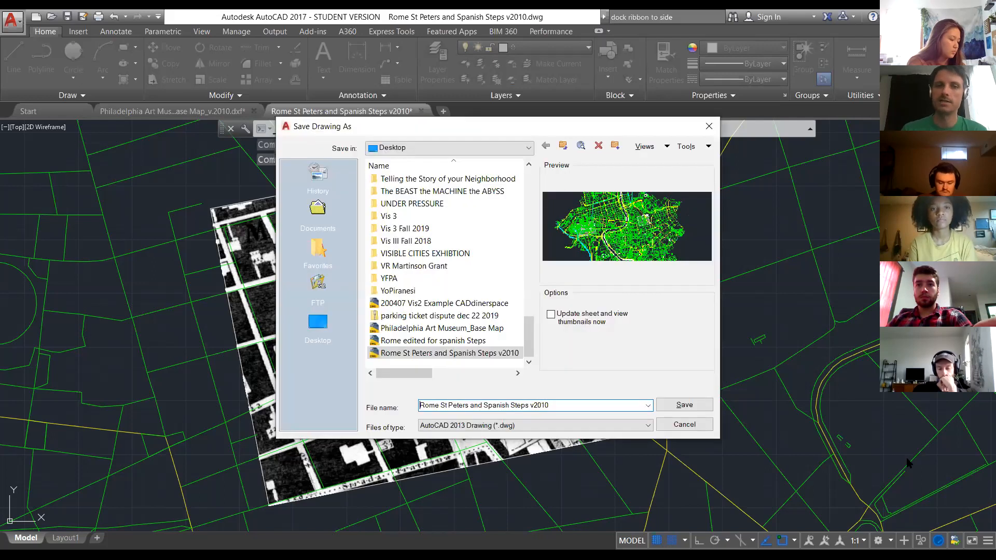
pyautogui.click(707, 425)
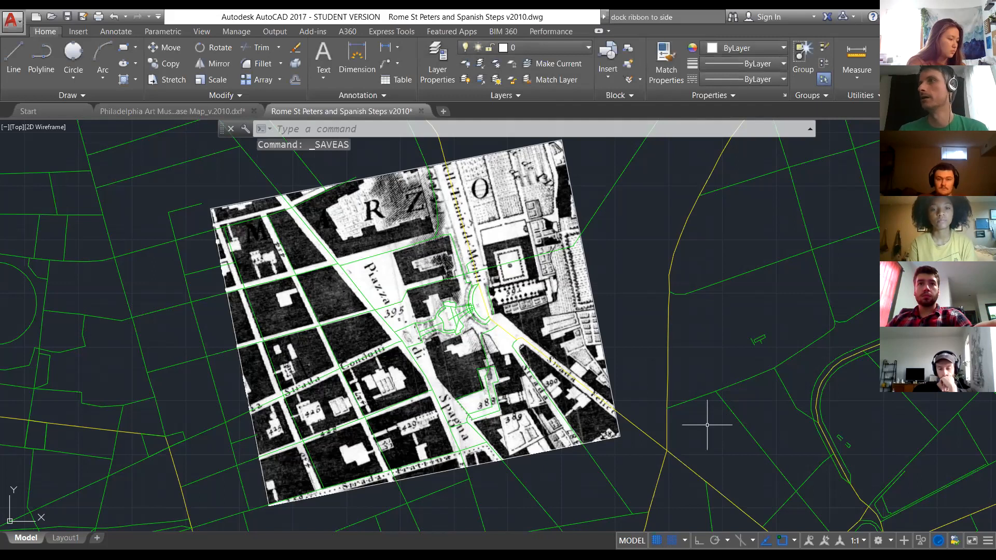